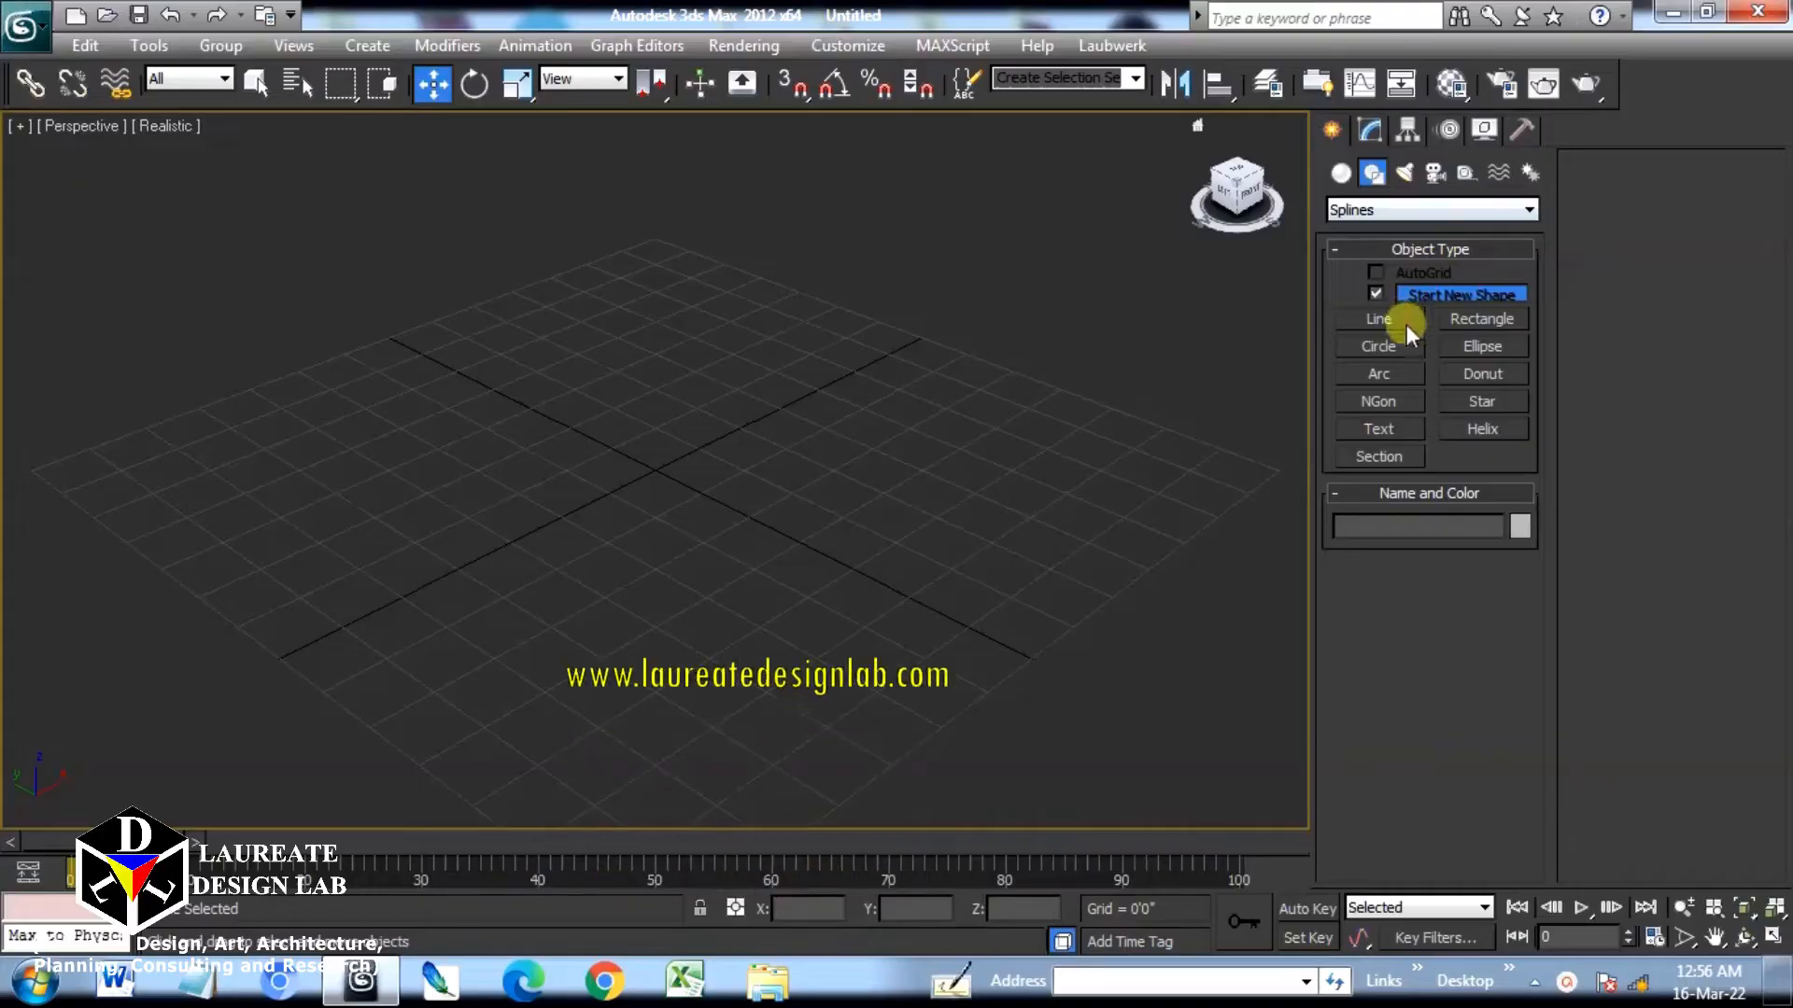
Draw a closed freeform four-lobed spline around the grid with the Line tool, using Smooth for both initial and drag type.
left_click(1380, 319)
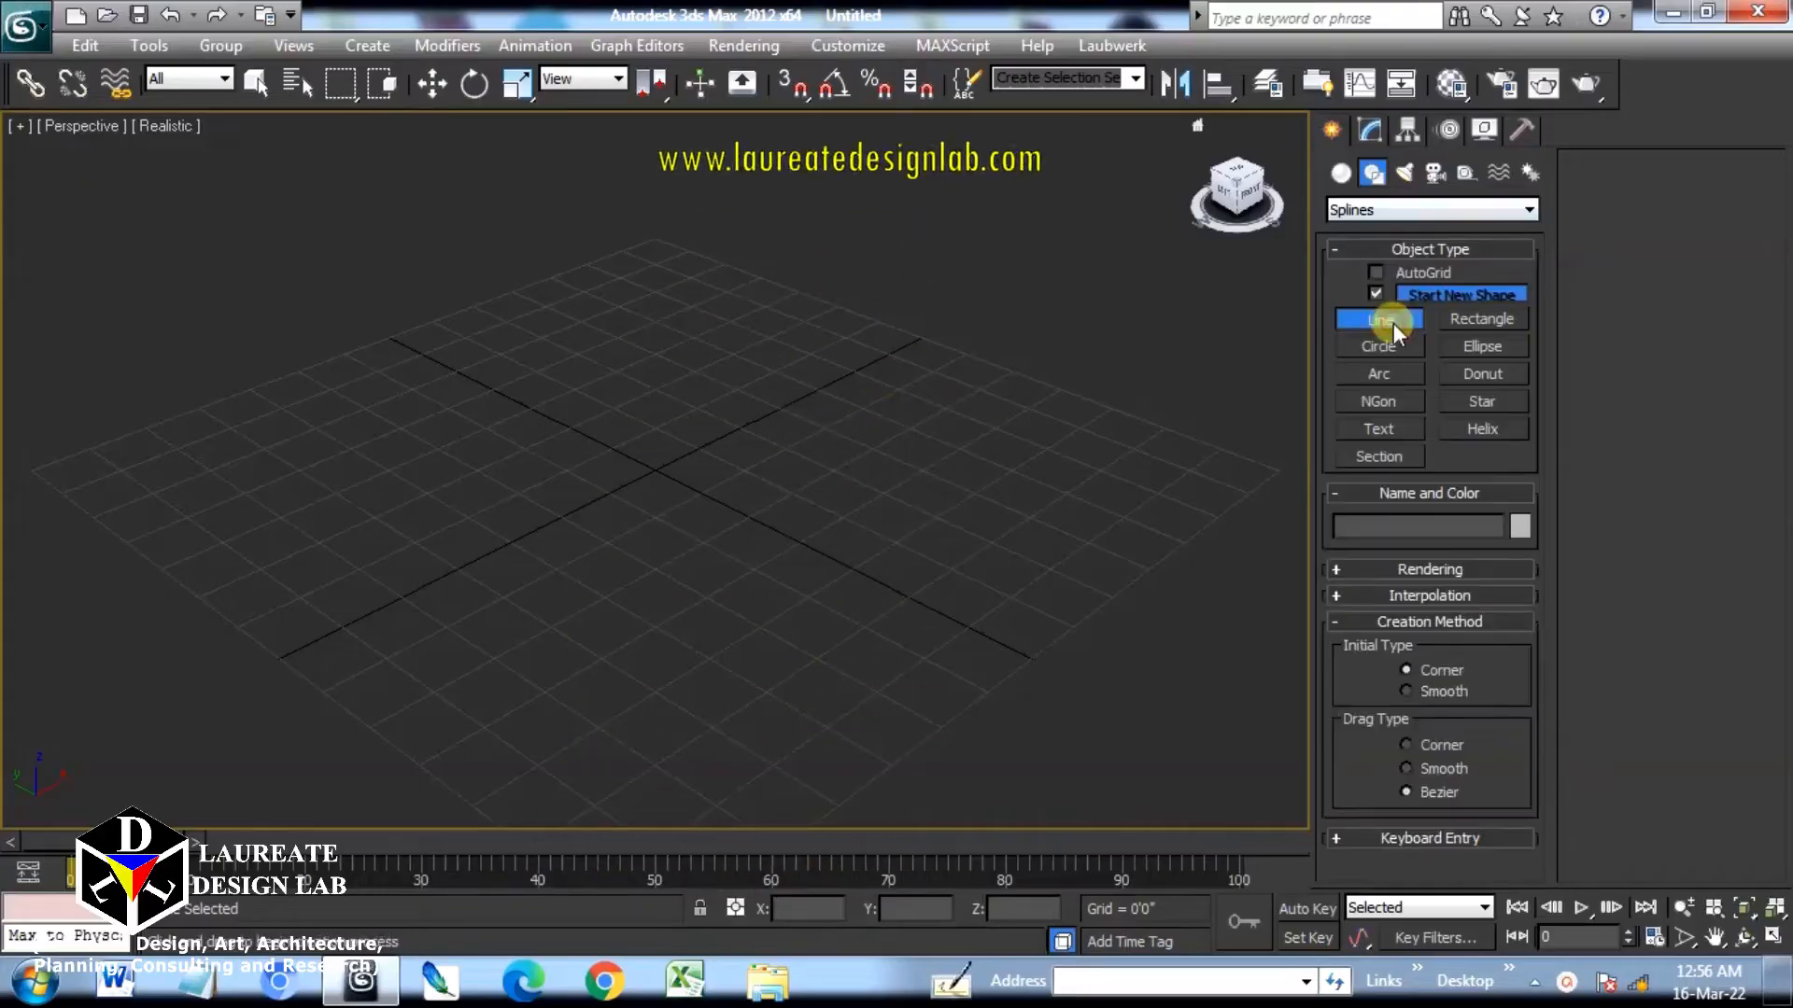
left_click(1442, 767)
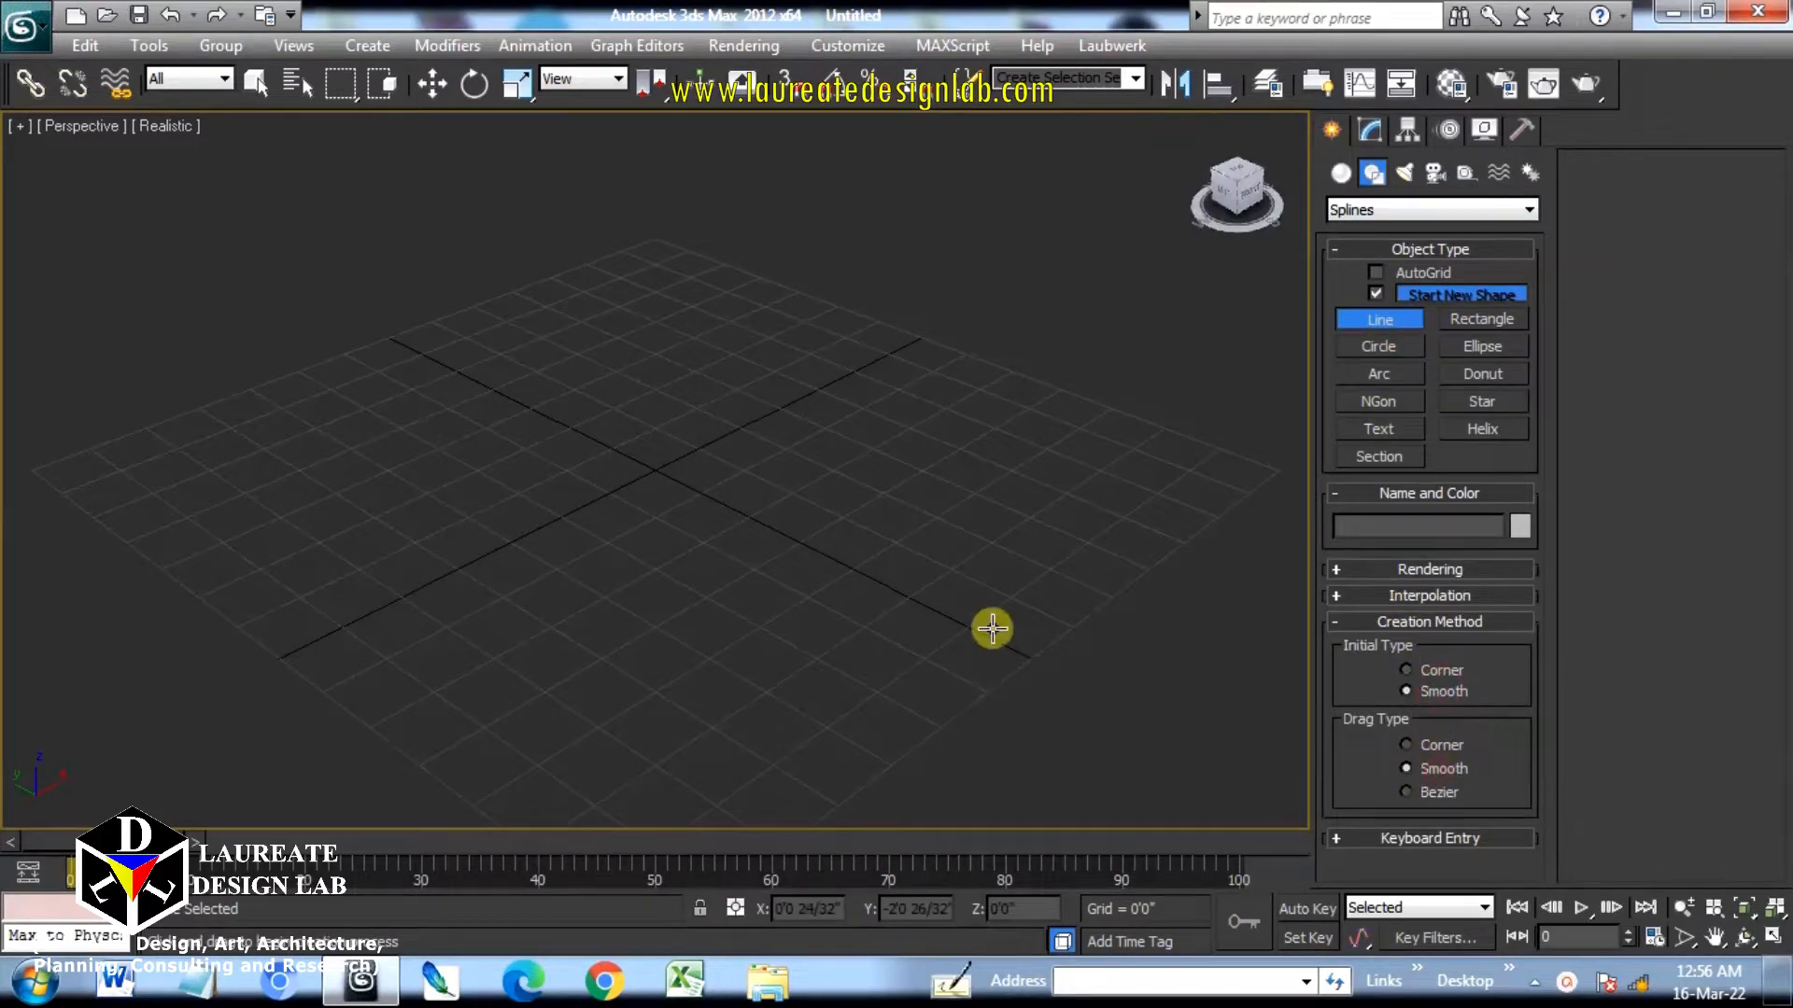
scroll(989, 629, "down", 3)
left_click(421, 534)
left_click(317, 545)
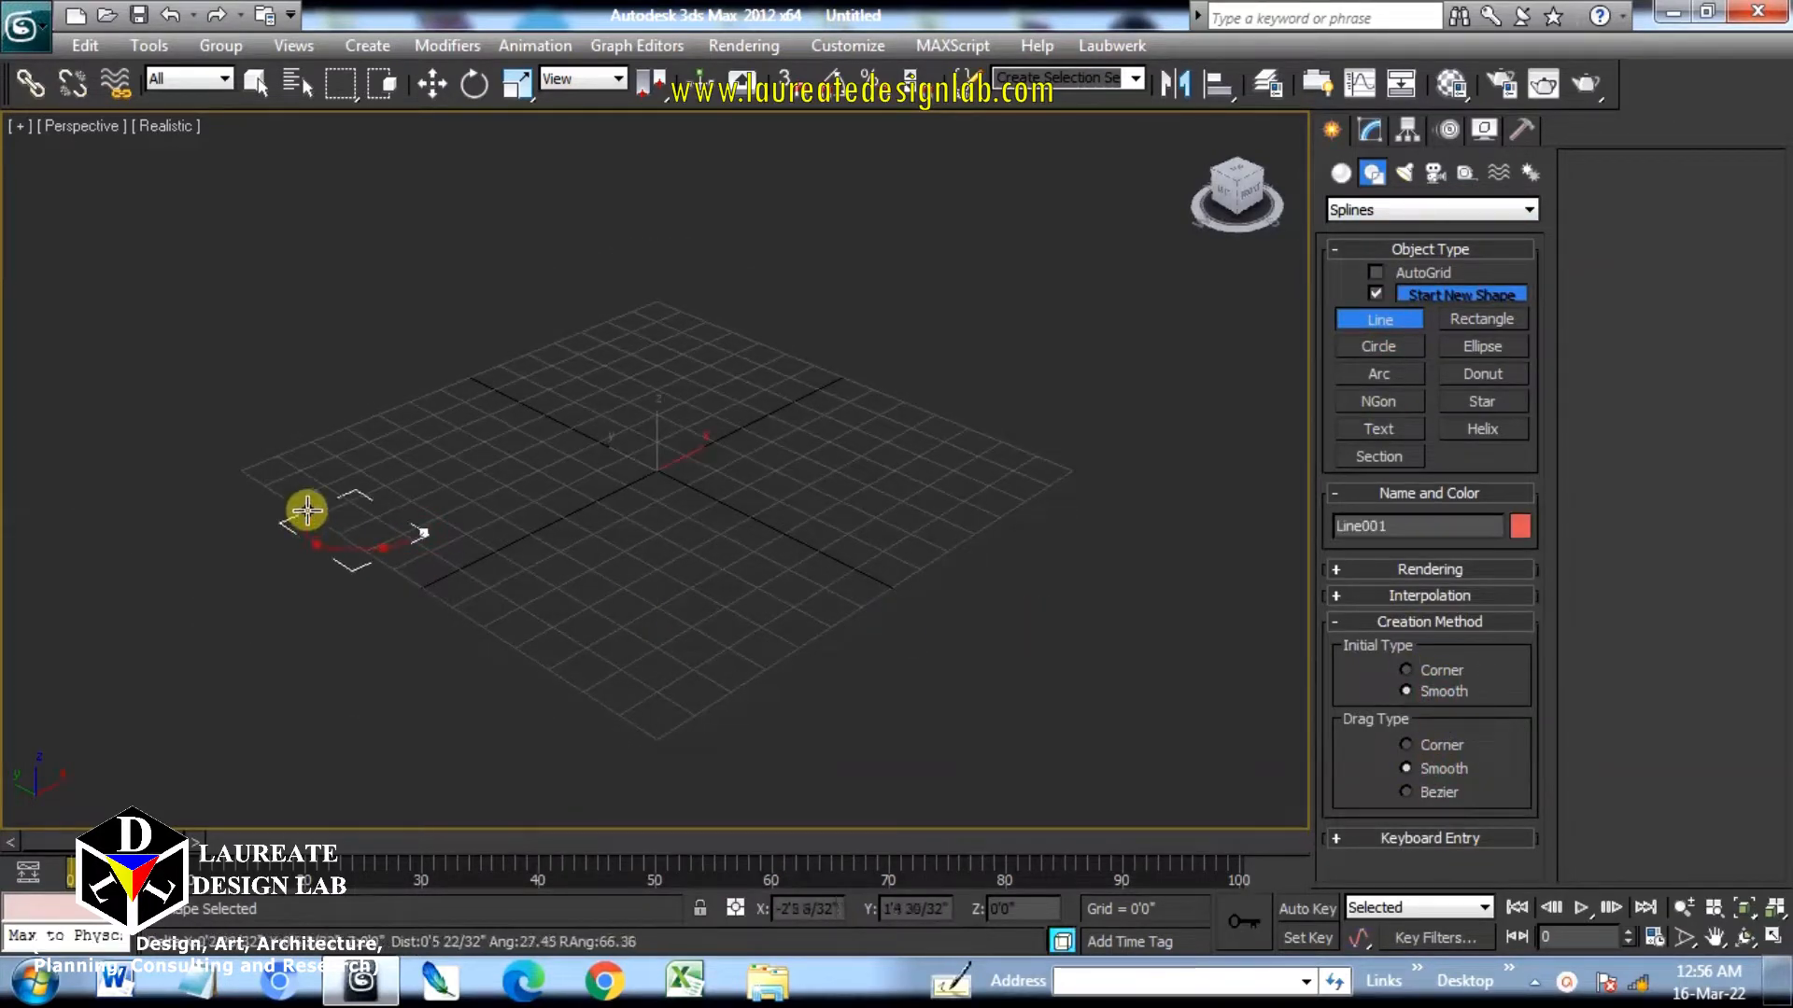
left_click(308, 500)
left_click(338, 470)
left_click(396, 461)
left_click(438, 473)
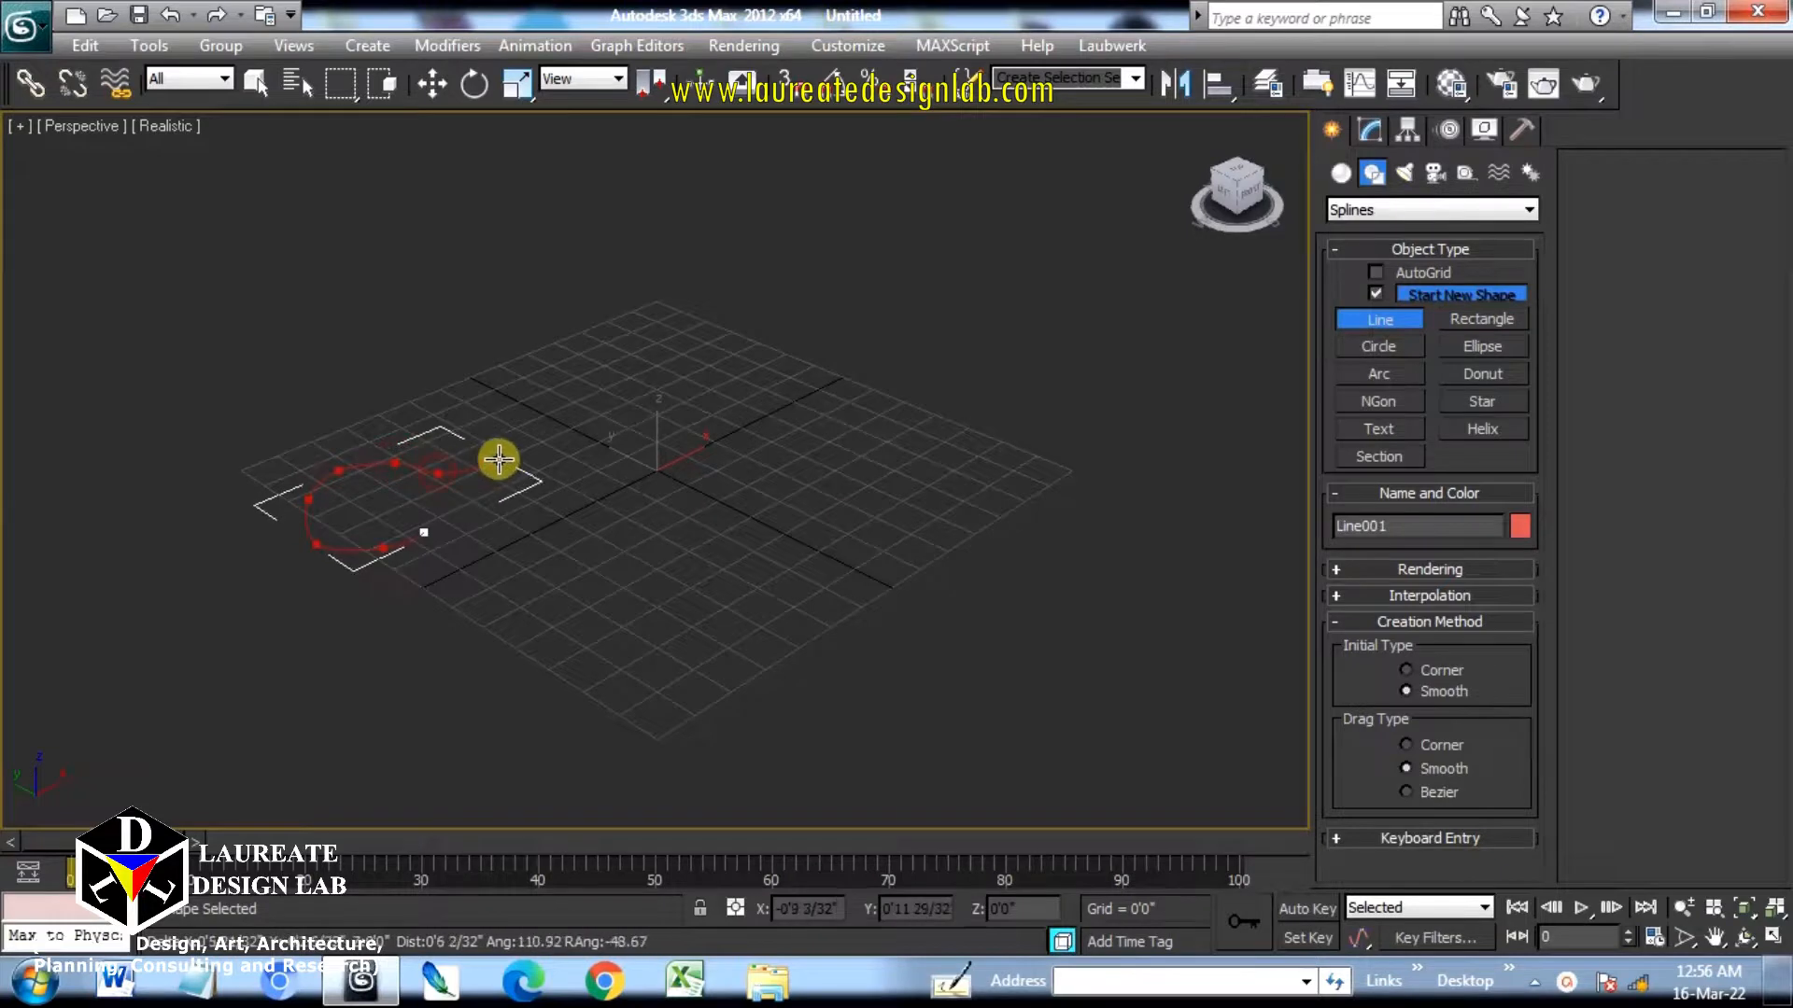
left_click(500, 460)
left_click(520, 433)
left_click(527, 398)
left_click(533, 349)
left_click(556, 307)
left_click(593, 270)
left_click(639, 269)
left_click(660, 287)
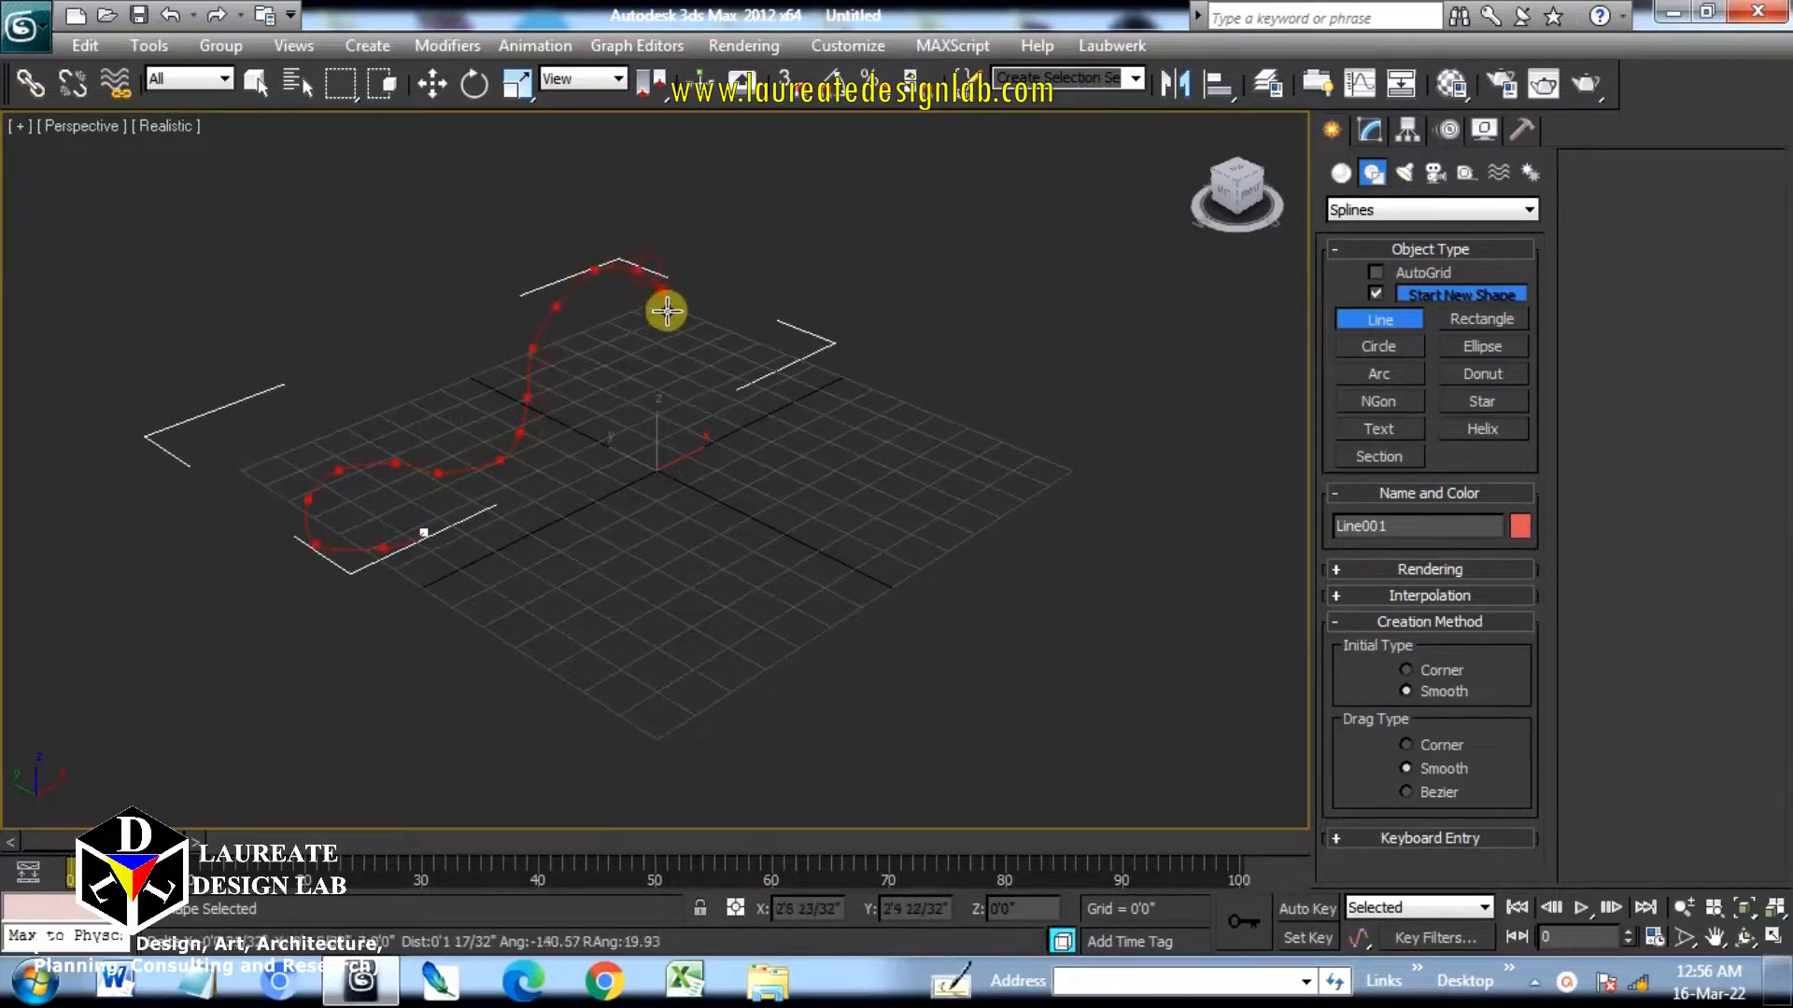
left_click(671, 401)
left_click(699, 387)
left_click(726, 353)
left_click(760, 324)
left_click(807, 297)
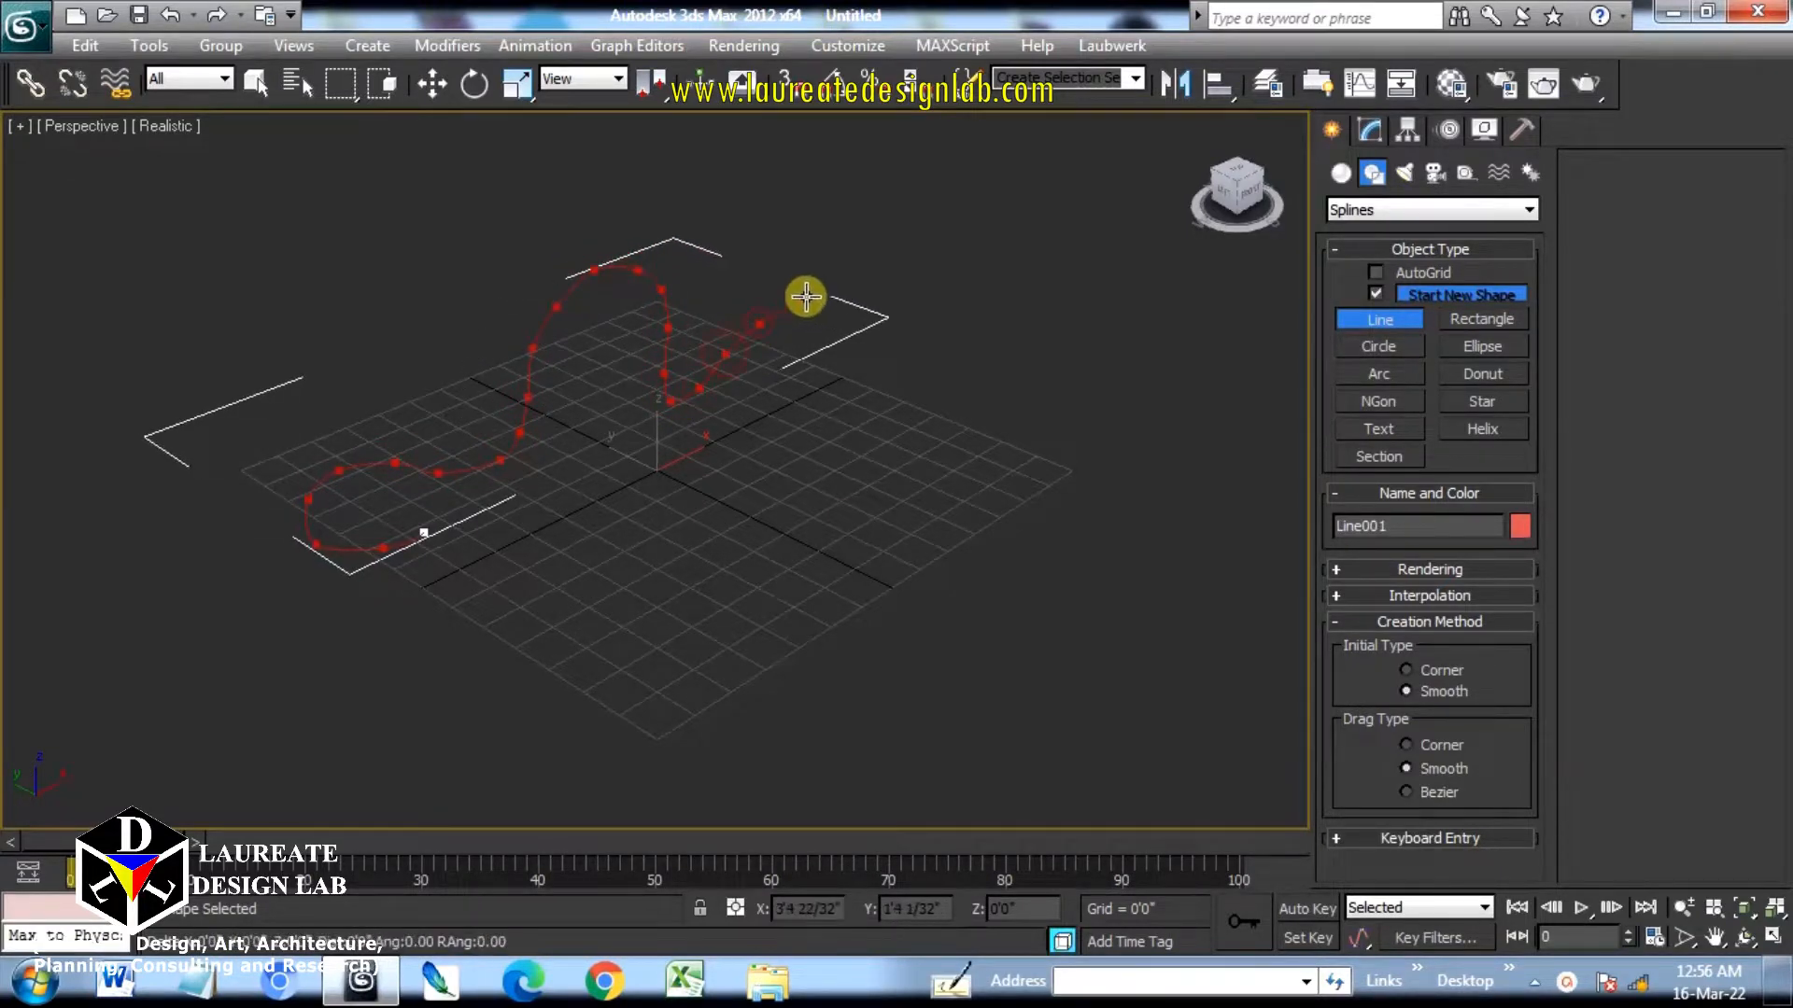
left_click(854, 296)
left_click(950, 350)
left_click(971, 403)
left_click(983, 450)
left_click(980, 499)
left_click(950, 557)
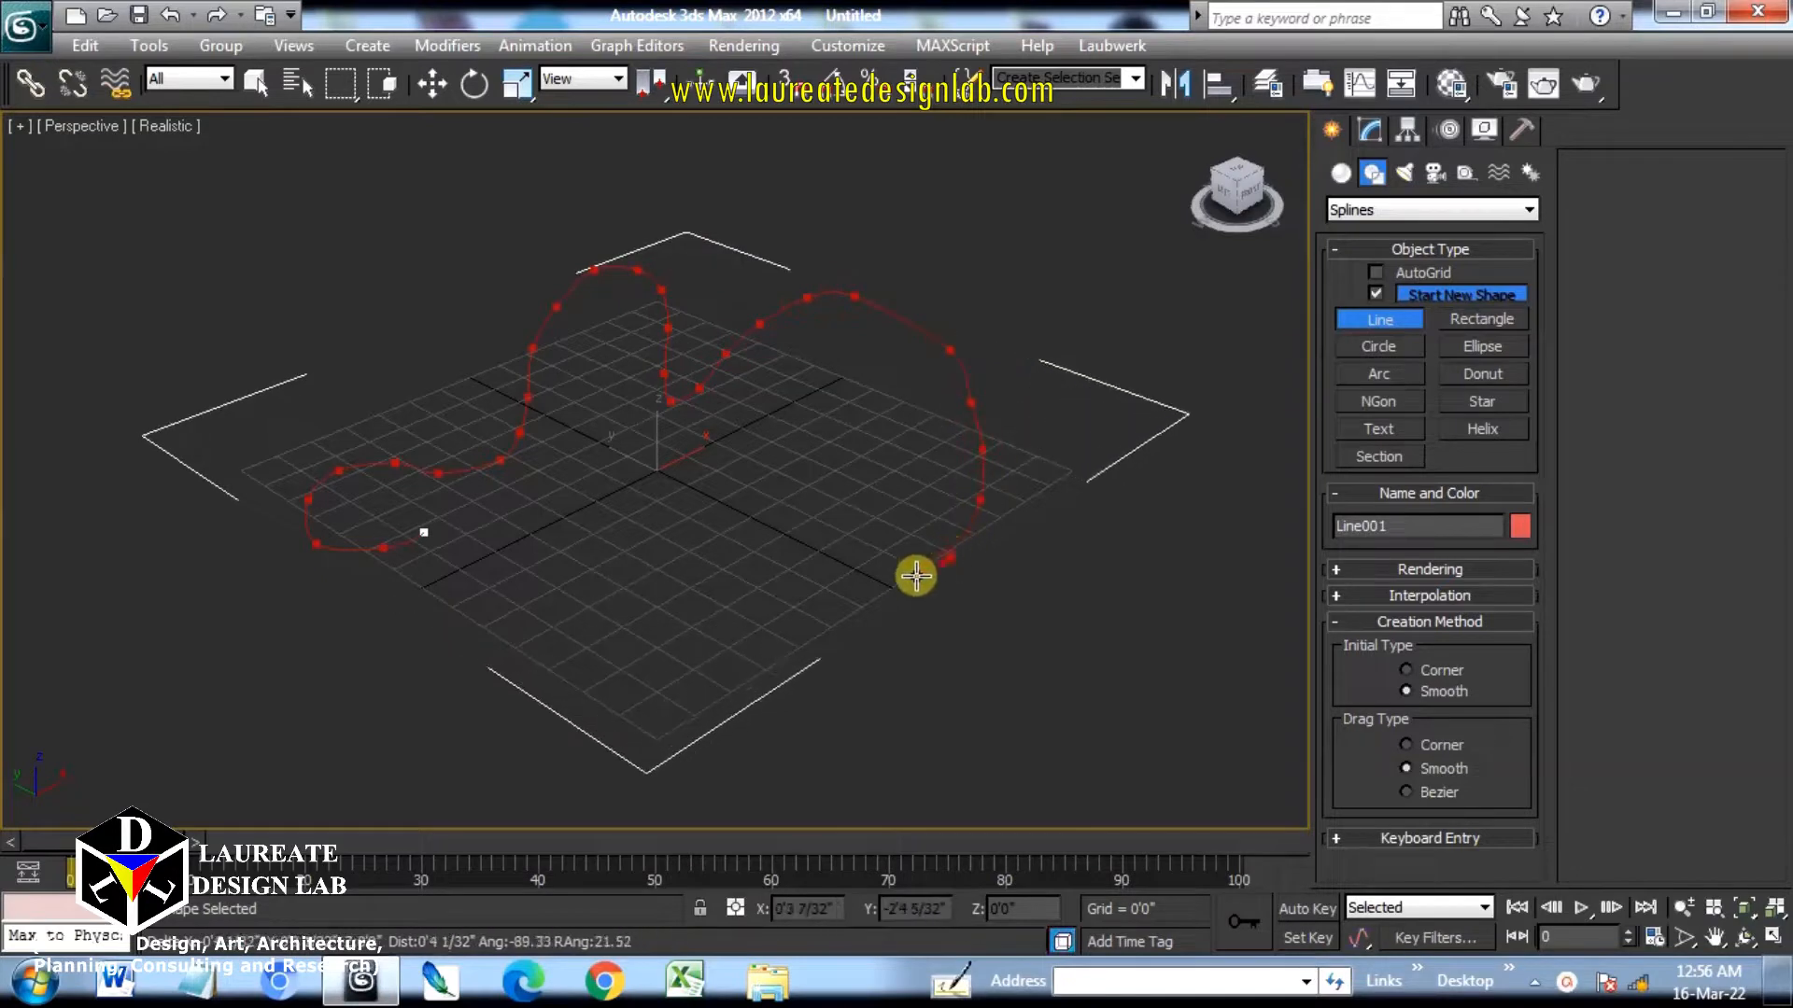
left_click(900, 580)
left_click(841, 576)
left_click(741, 609)
left_click(749, 631)
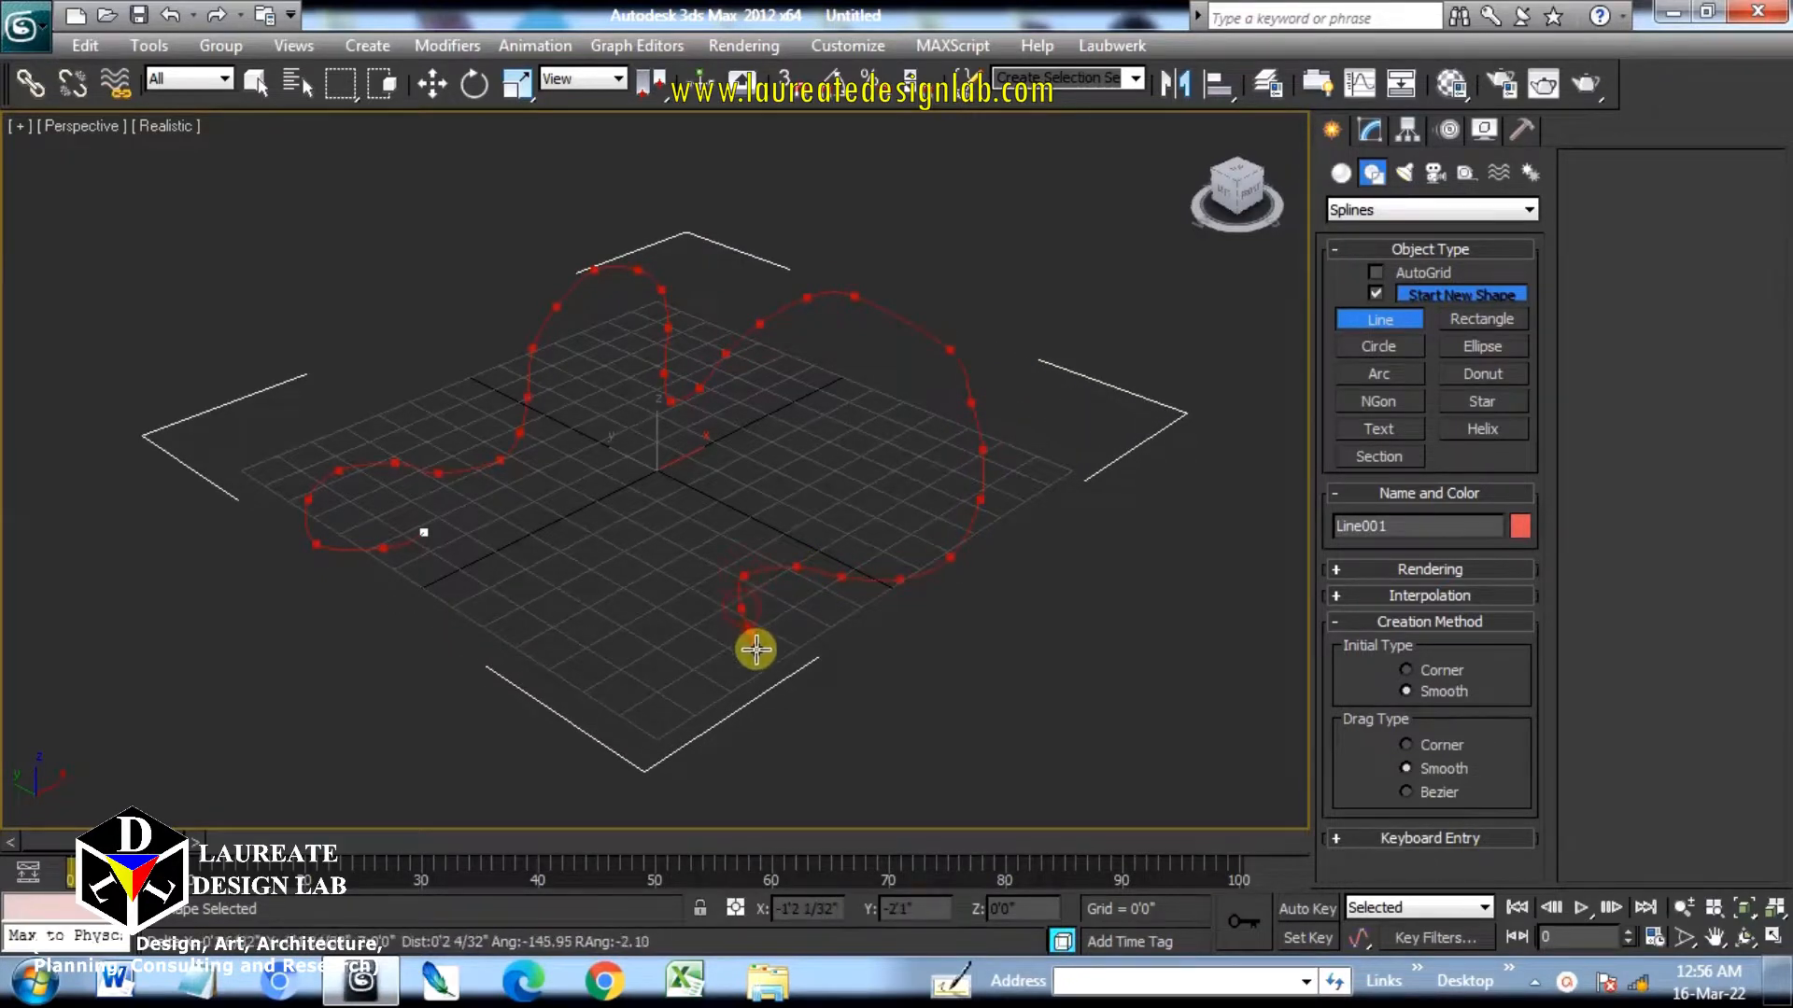
left_click(766, 663)
left_click(772, 683)
left_click(783, 721)
left_click(765, 761)
left_click(734, 778)
left_click(682, 785)
left_click(649, 763)
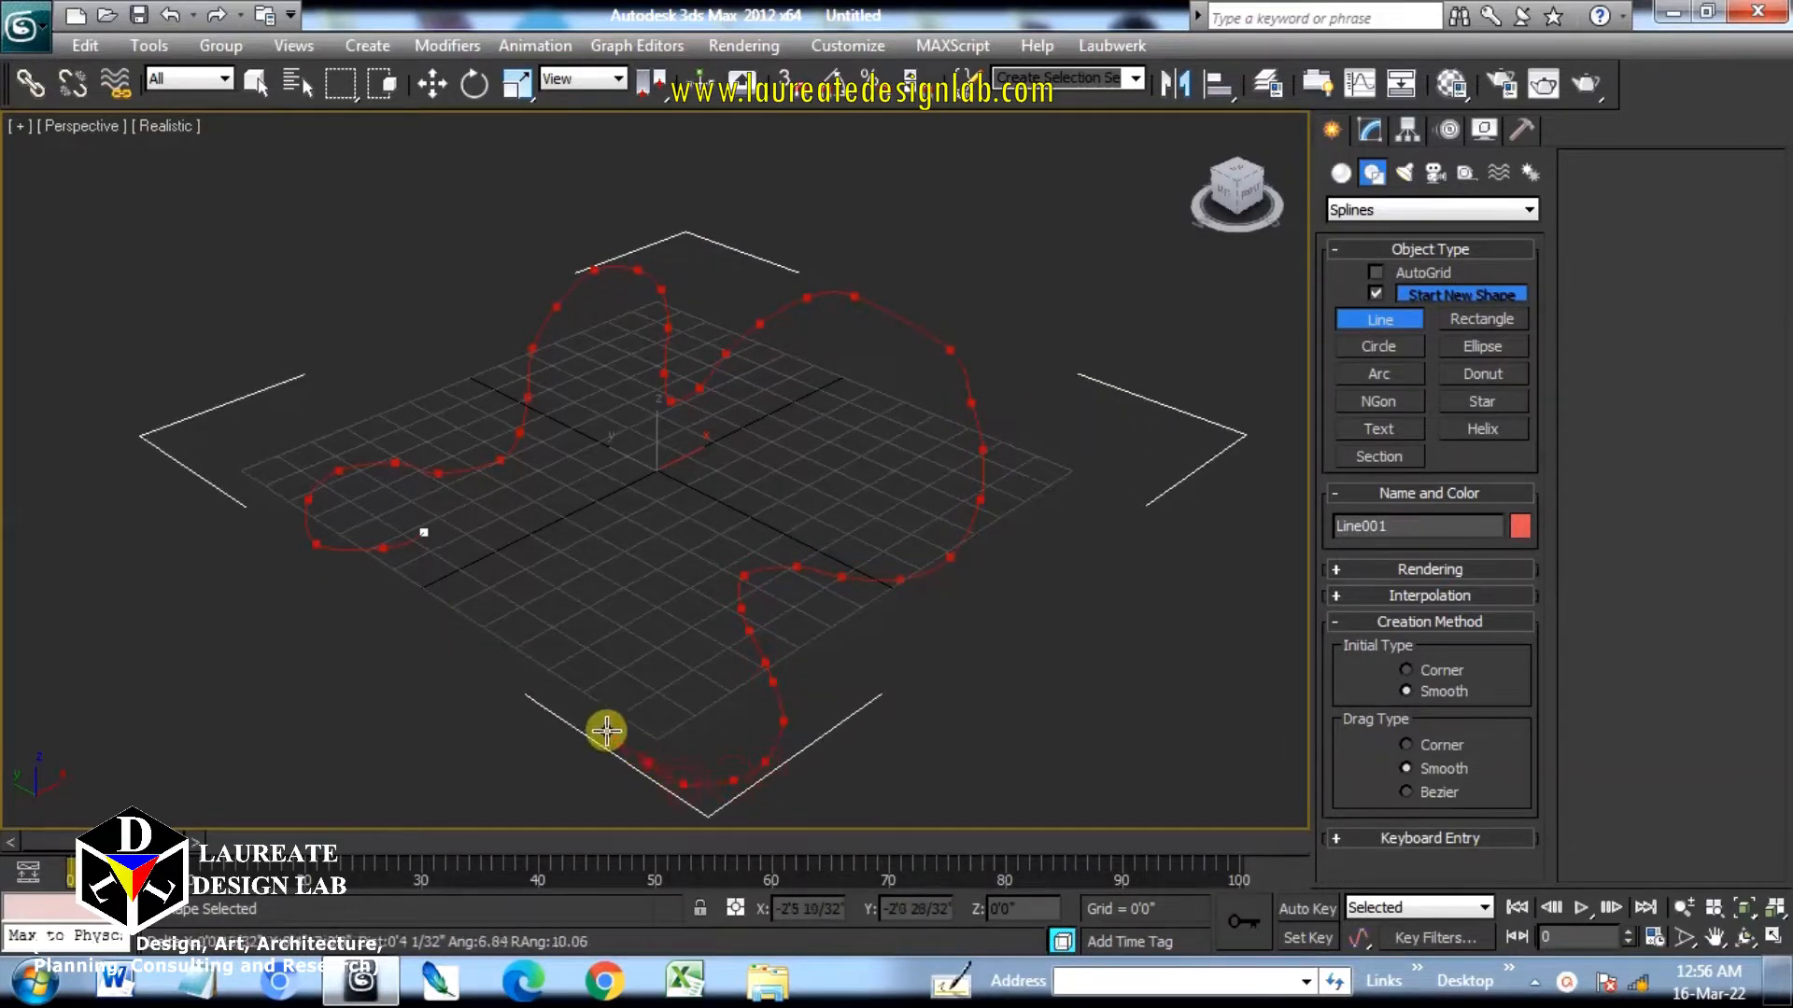
left_click(608, 733)
left_click(574, 657)
left_click(563, 629)
left_click(555, 600)
left_click(543, 577)
left_click(530, 551)
left_click(501, 515)
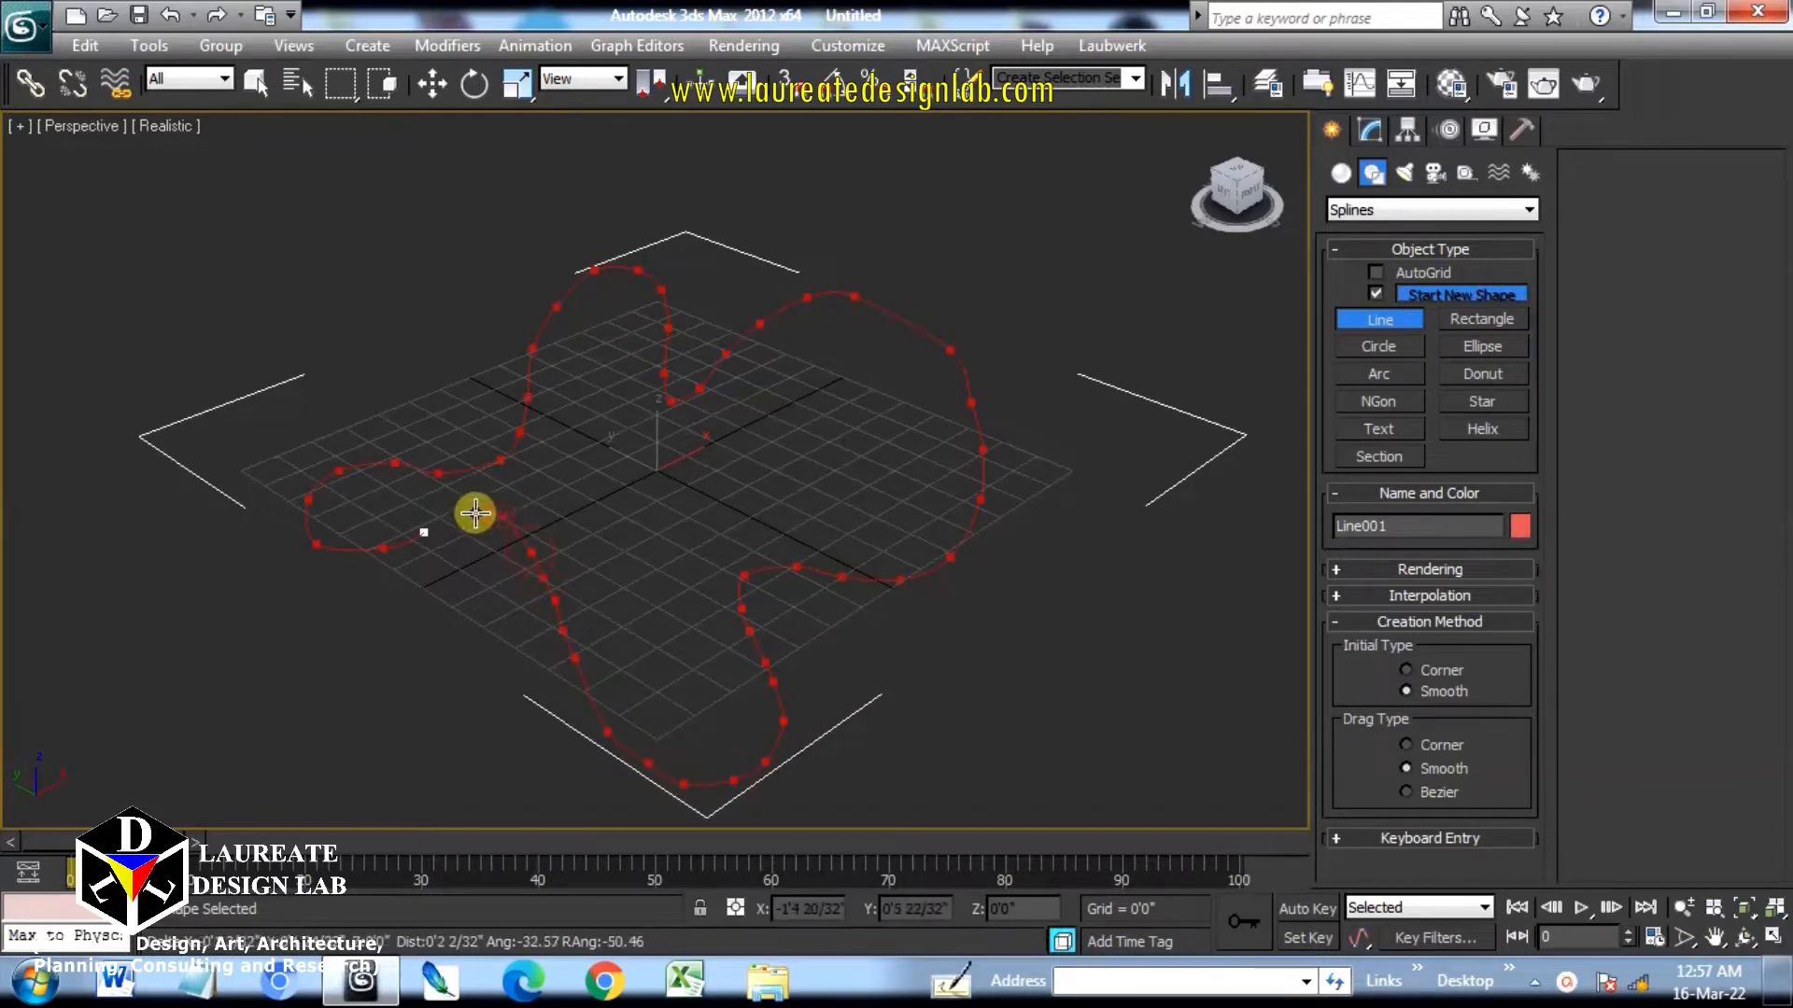
left_click(467, 514)
left_click(450, 516)
left_click(423, 532)
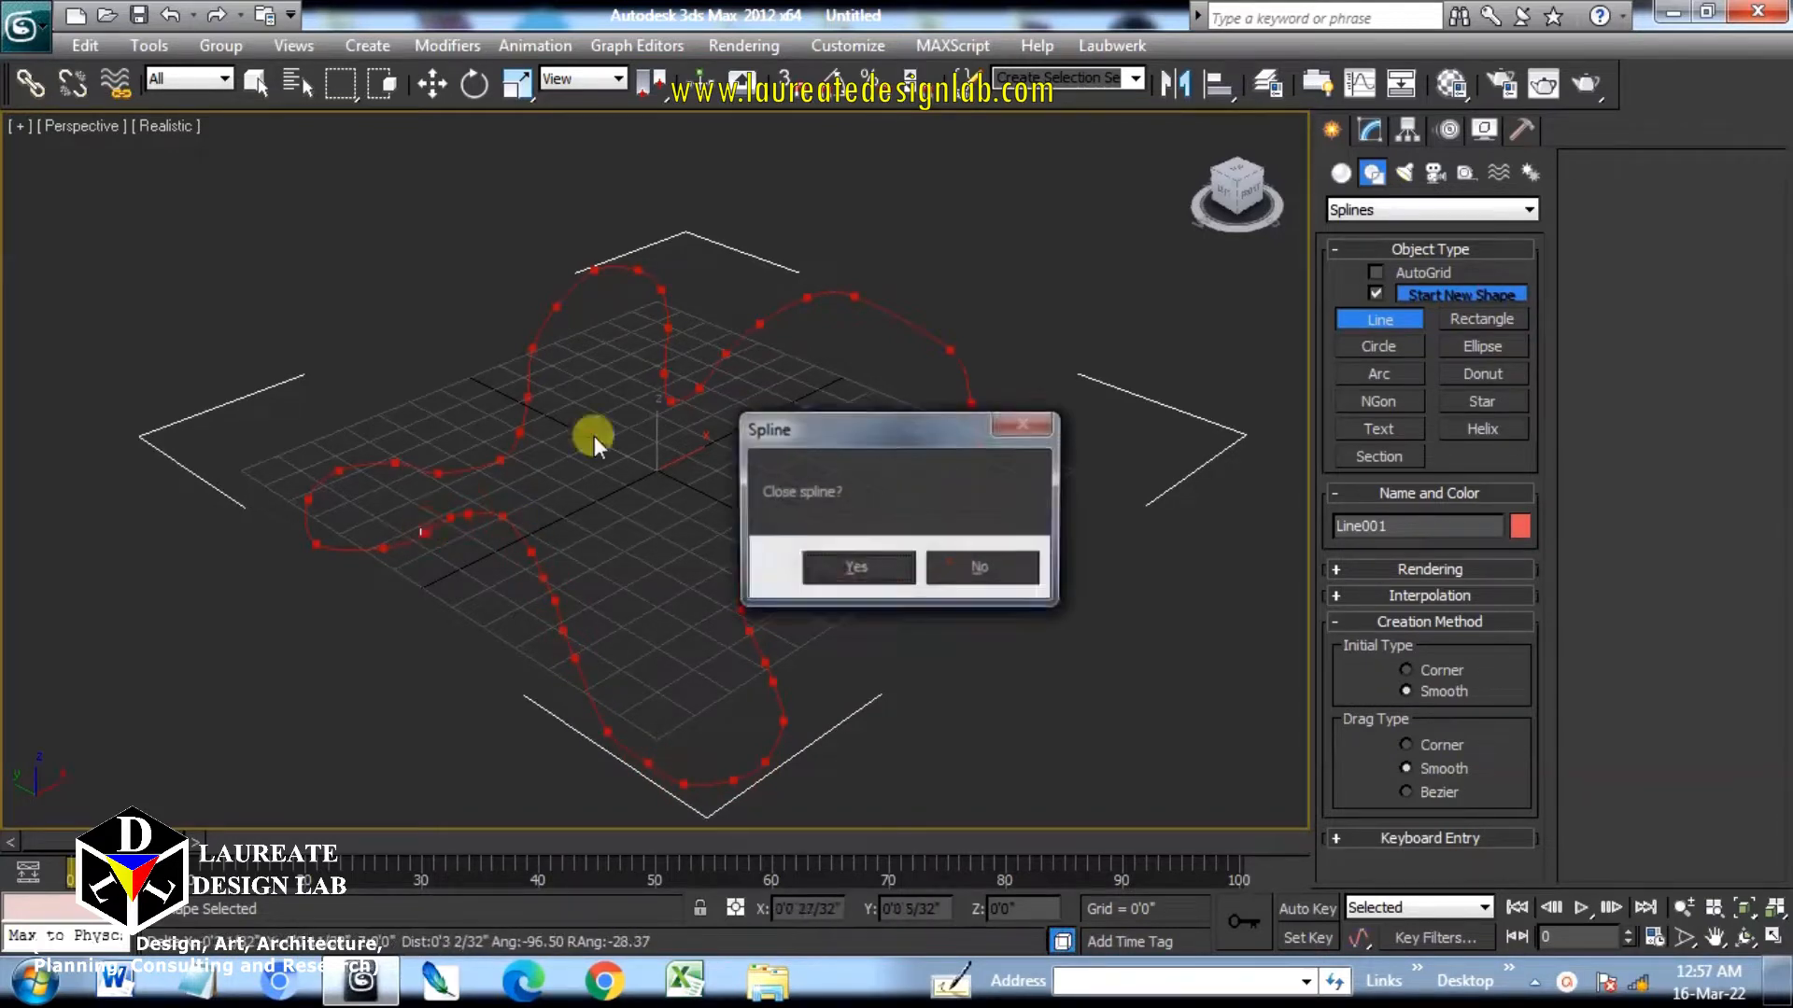
left_click(854, 566)
middle_click_drag(953, 445, 999, 440)
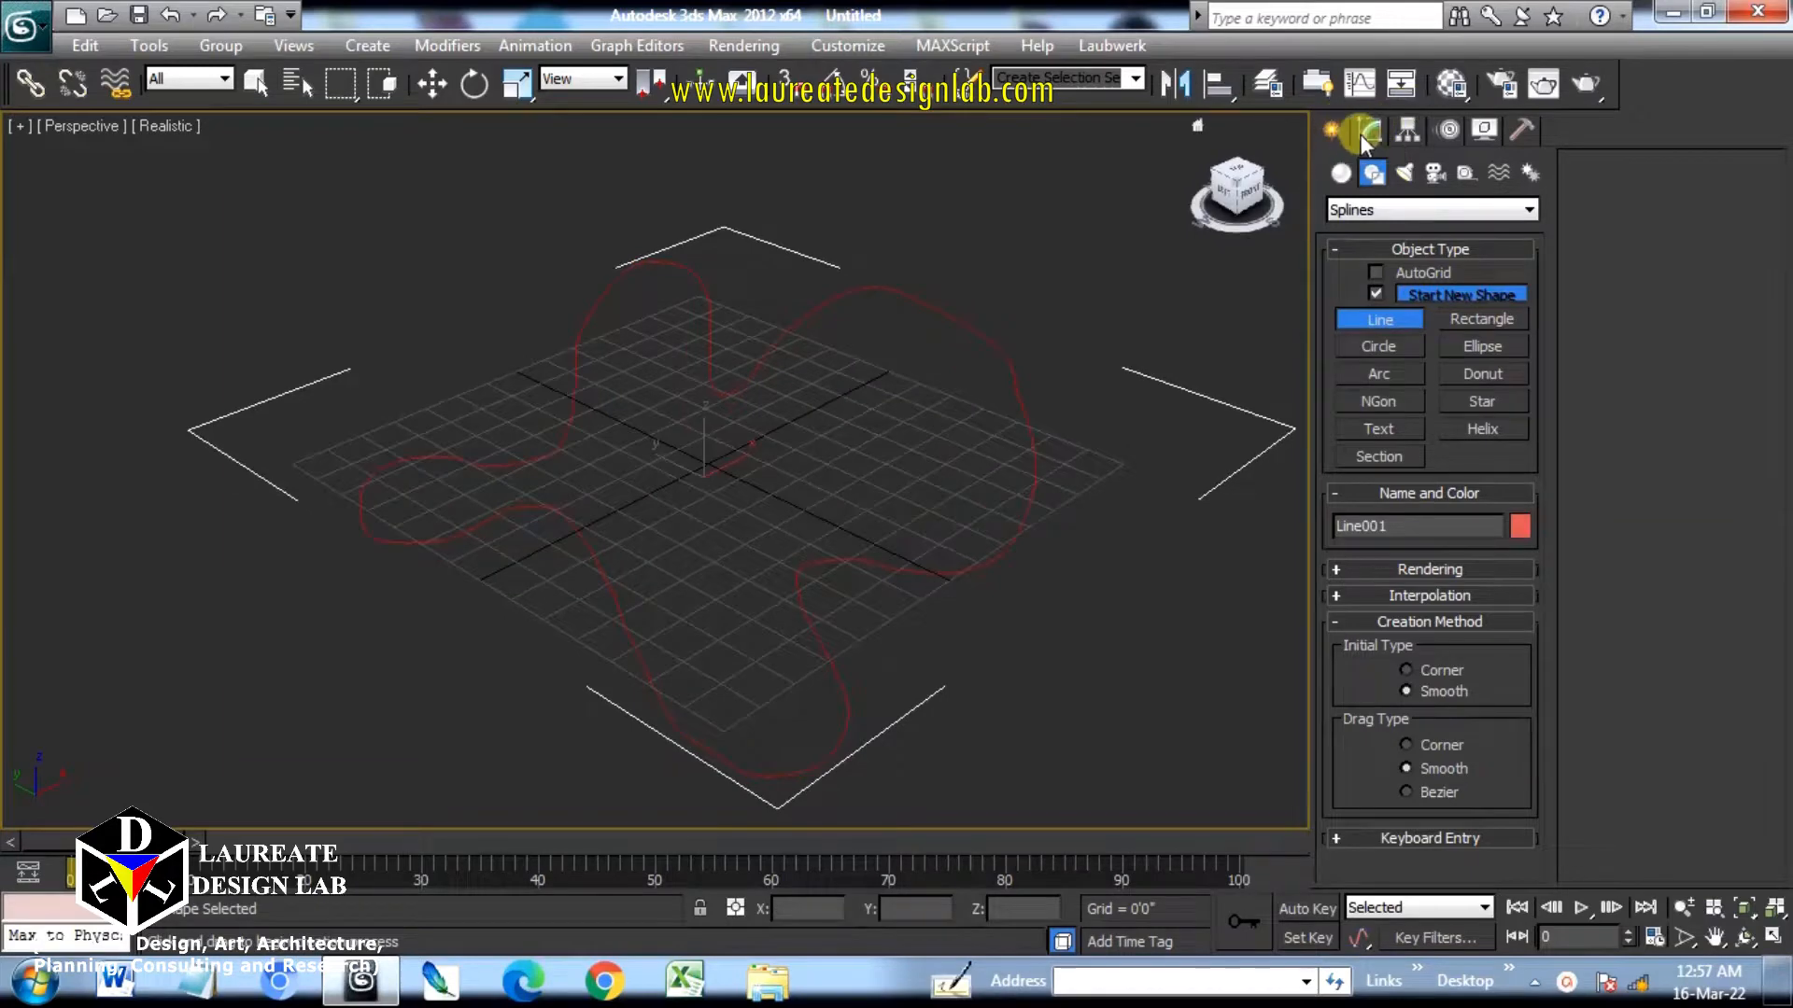
In the top view, edit the spline's vertices and adjust two along its lower-right curve.
left_click(1370, 130)
key("t")
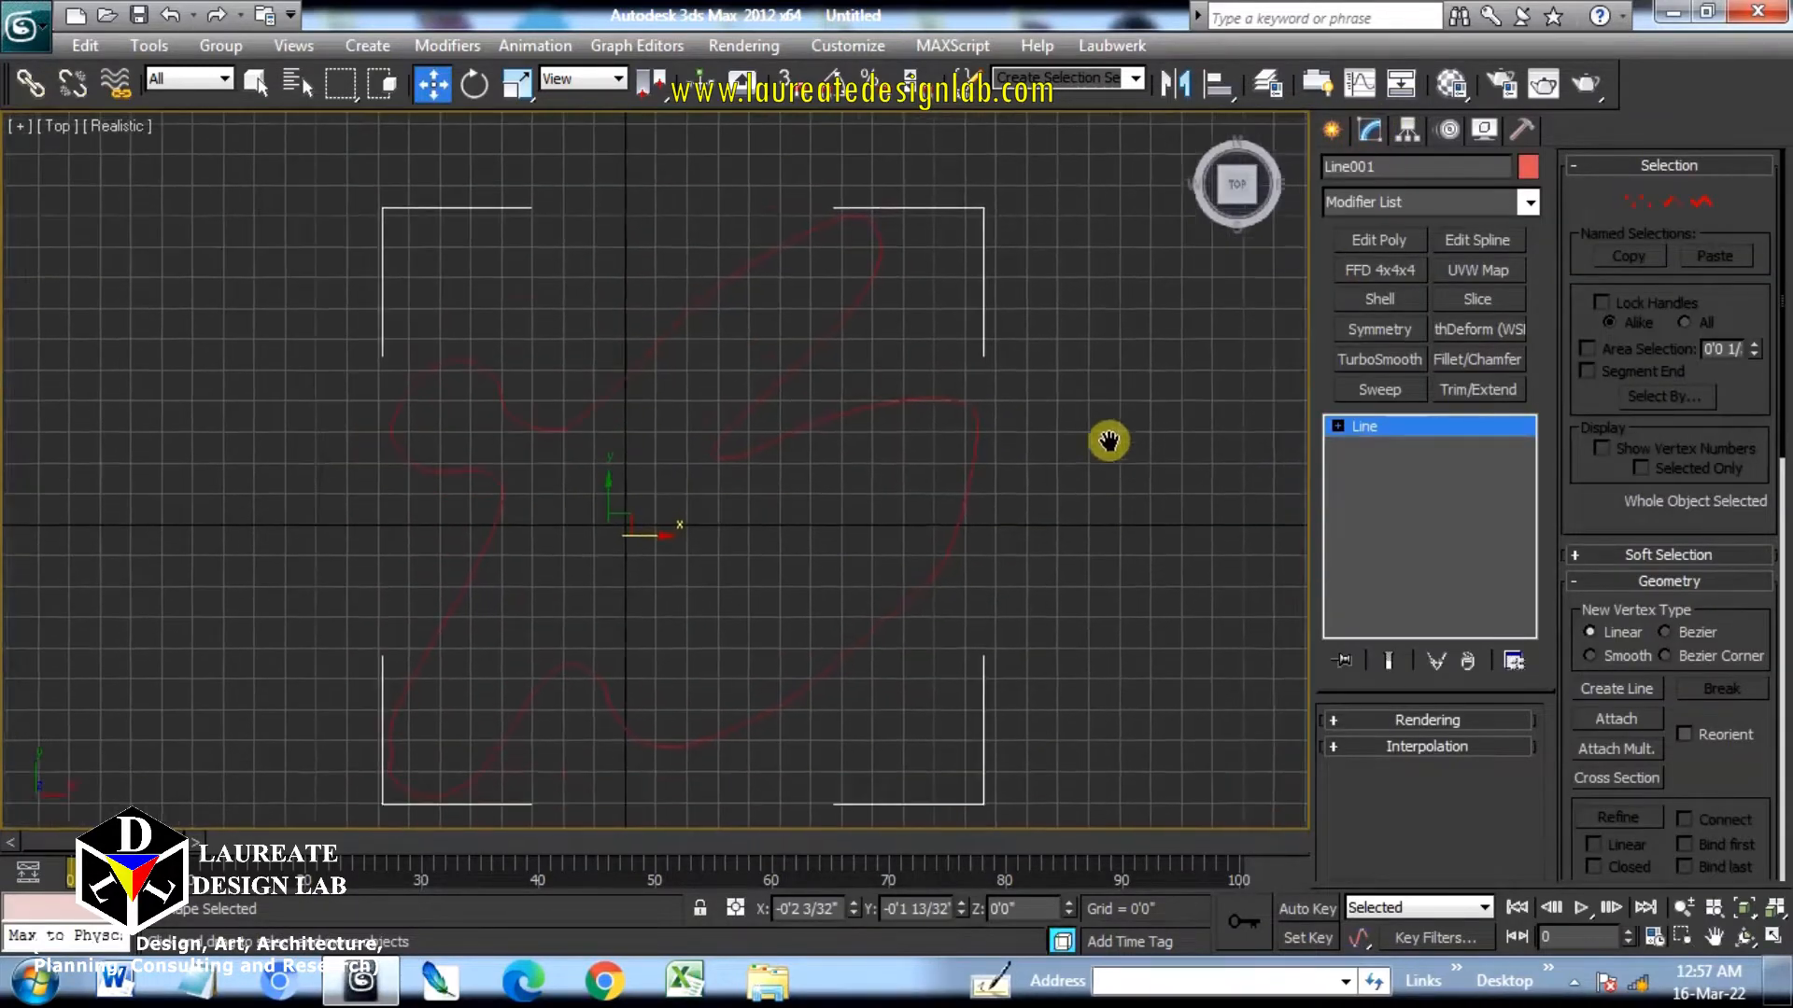
left_click(1636, 200)
scroll(736, 414, "up", 2)
middle_click_drag(834, 517, 1027, 576)
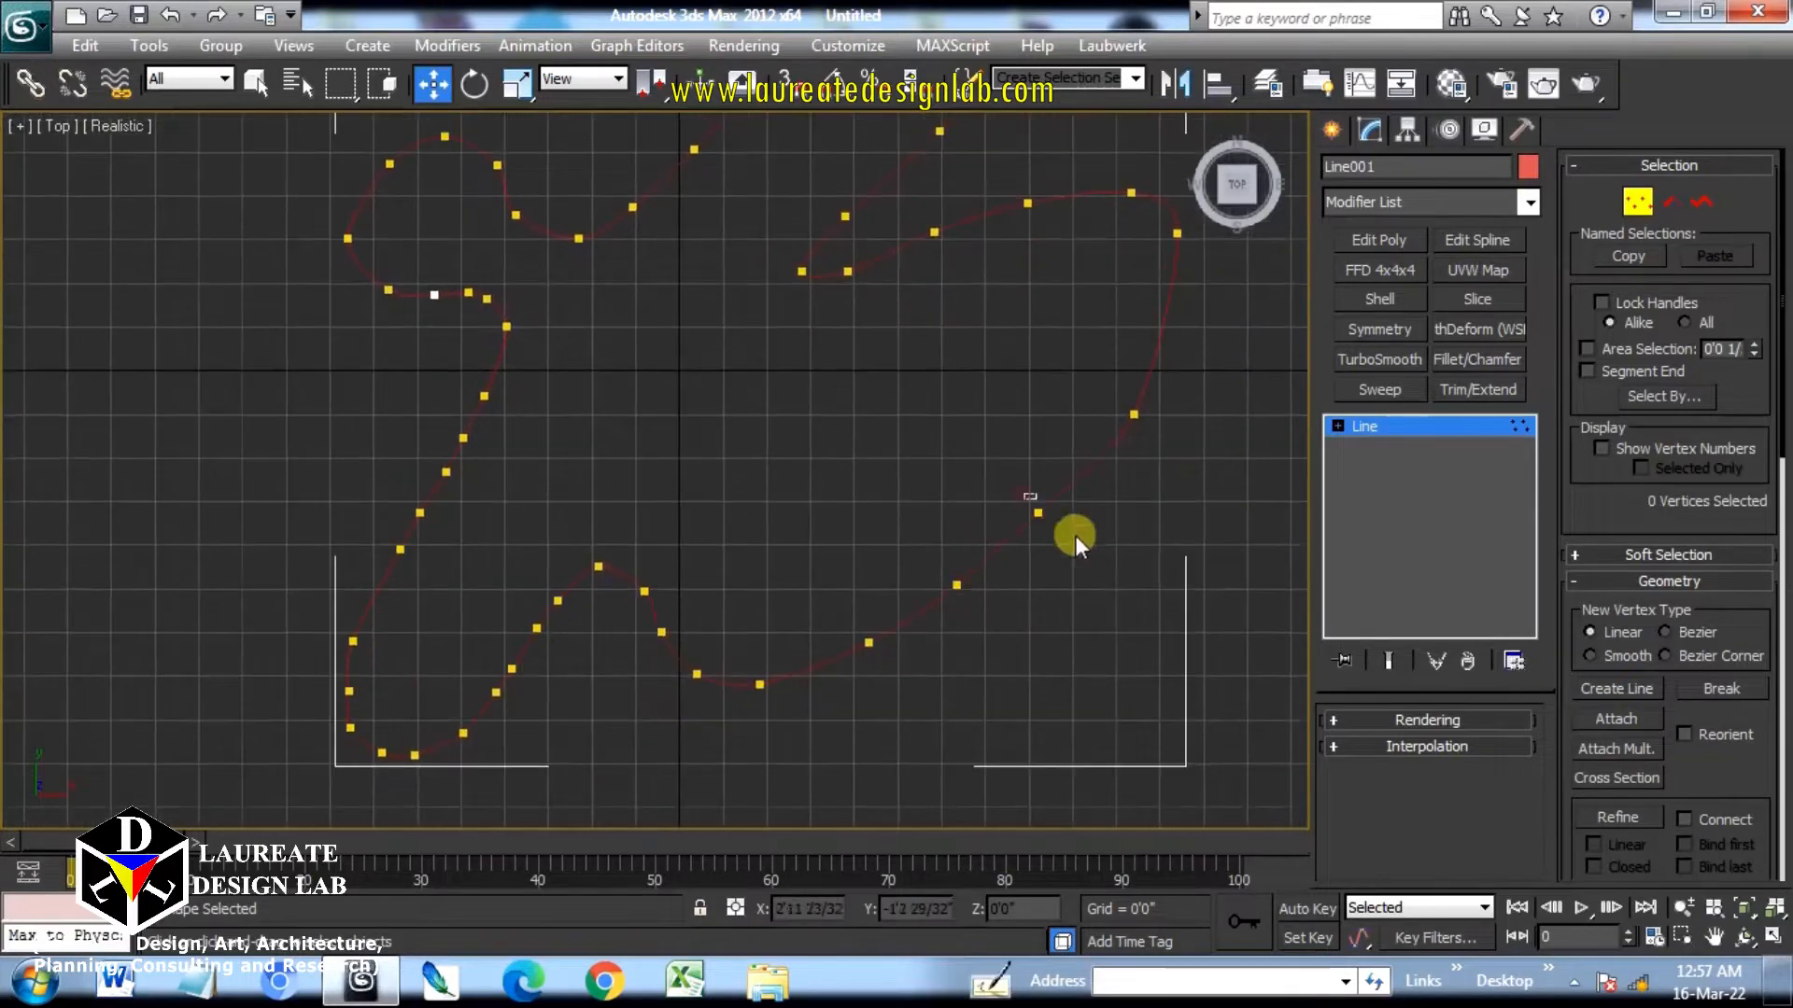
left_click(1038, 512)
left_click(957, 584)
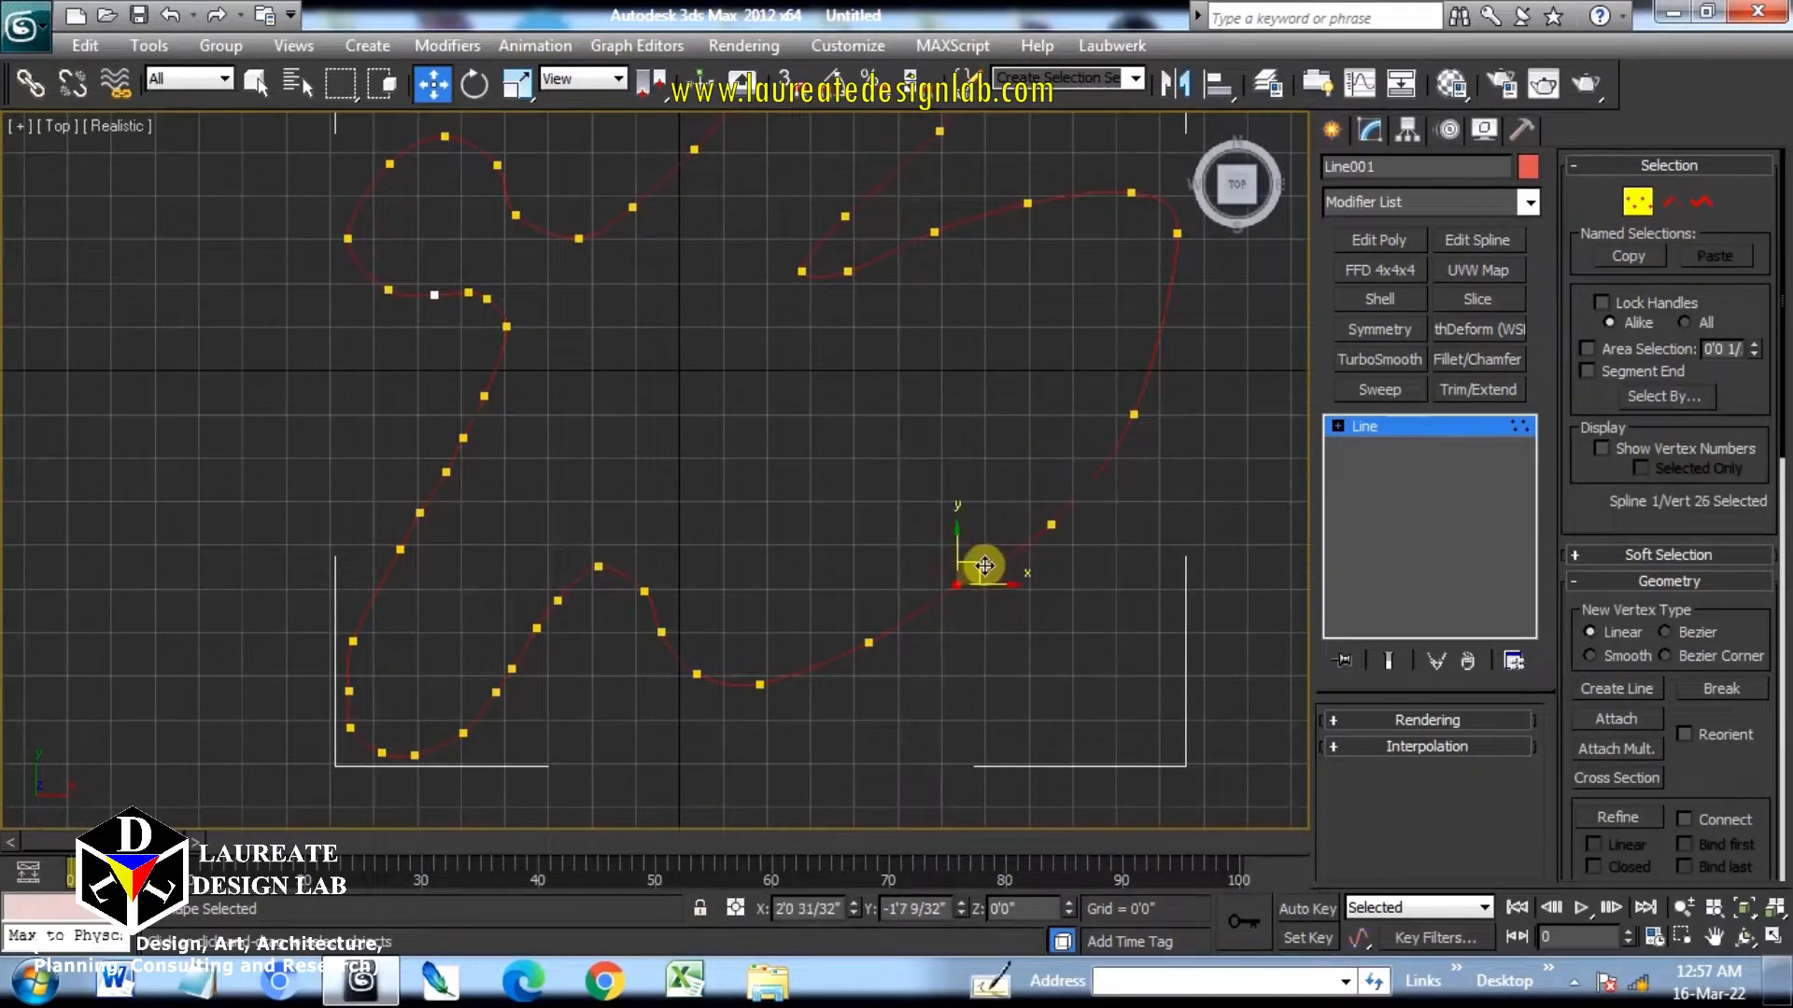
Adjust the two vertices in the dip beside the upper-left lobe to smooth the curve.
middle_click_drag(777, 420, 859, 666)
scroll(512, 384, "up", 2)
left_click_drag(411, 407, 571, 551)
scroll(620, 520, "up", 2)
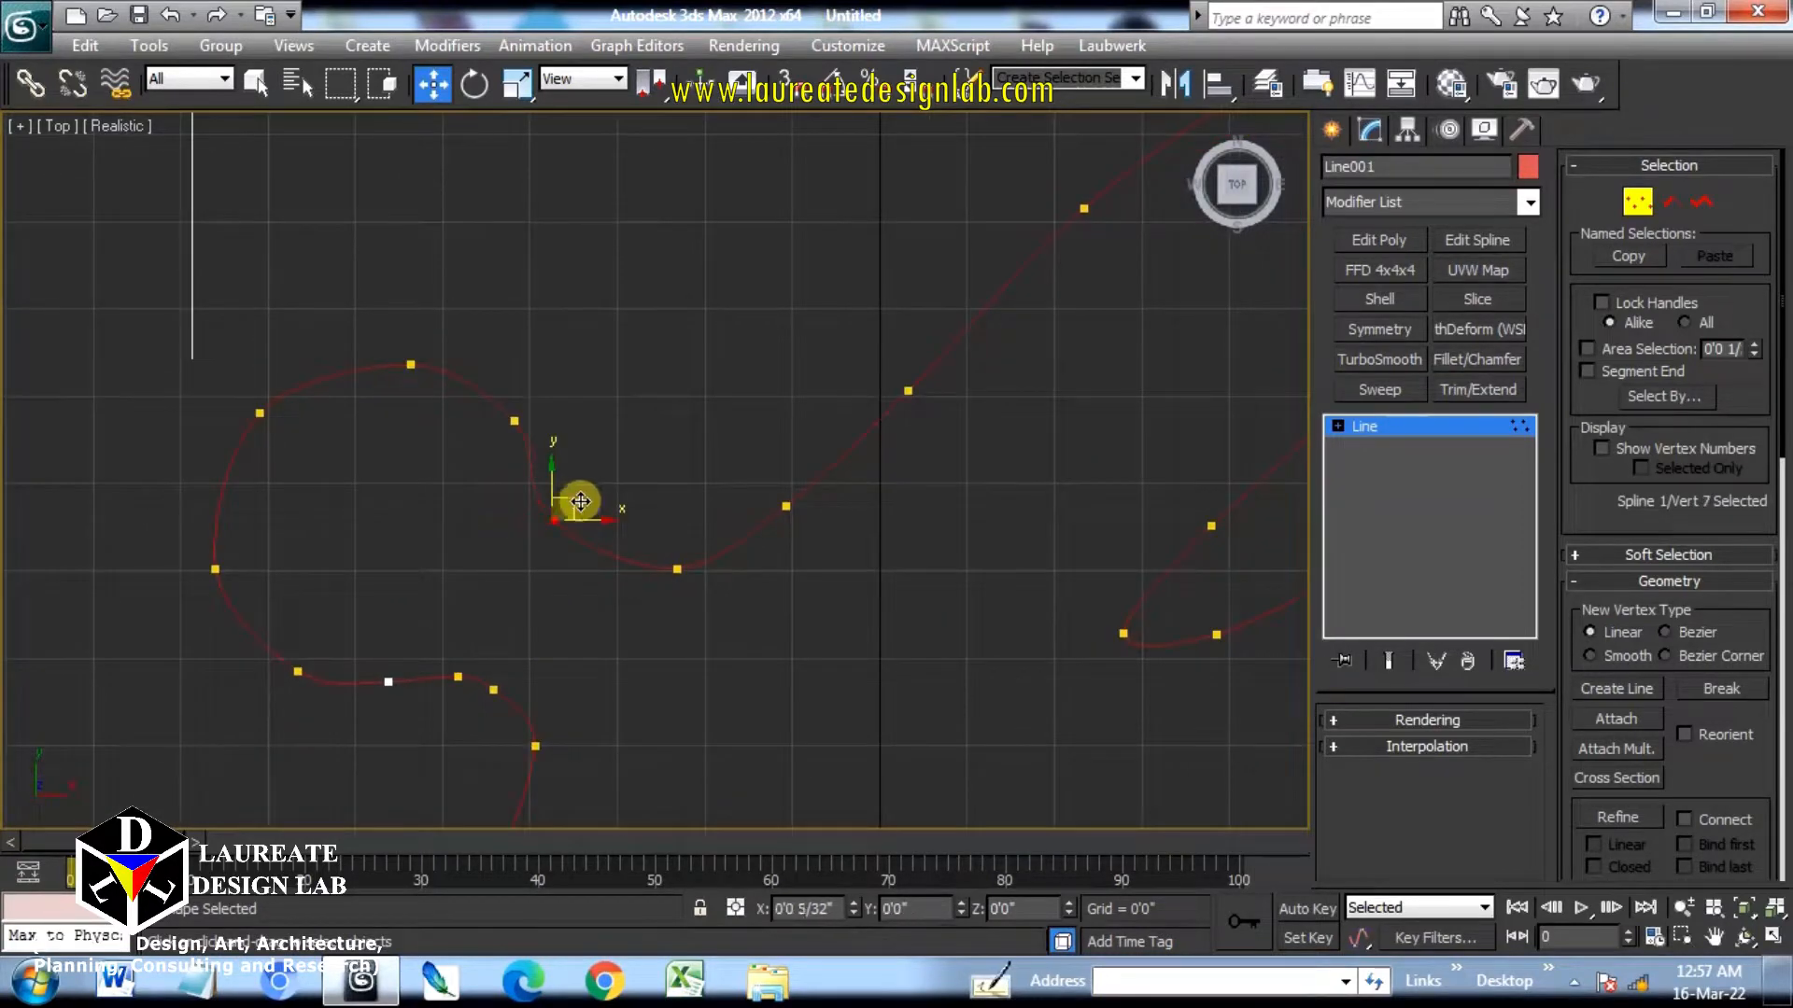
left_click(683, 571)
middle_click_drag(551, 664, 650, 494)
scroll(586, 514, "up", 3)
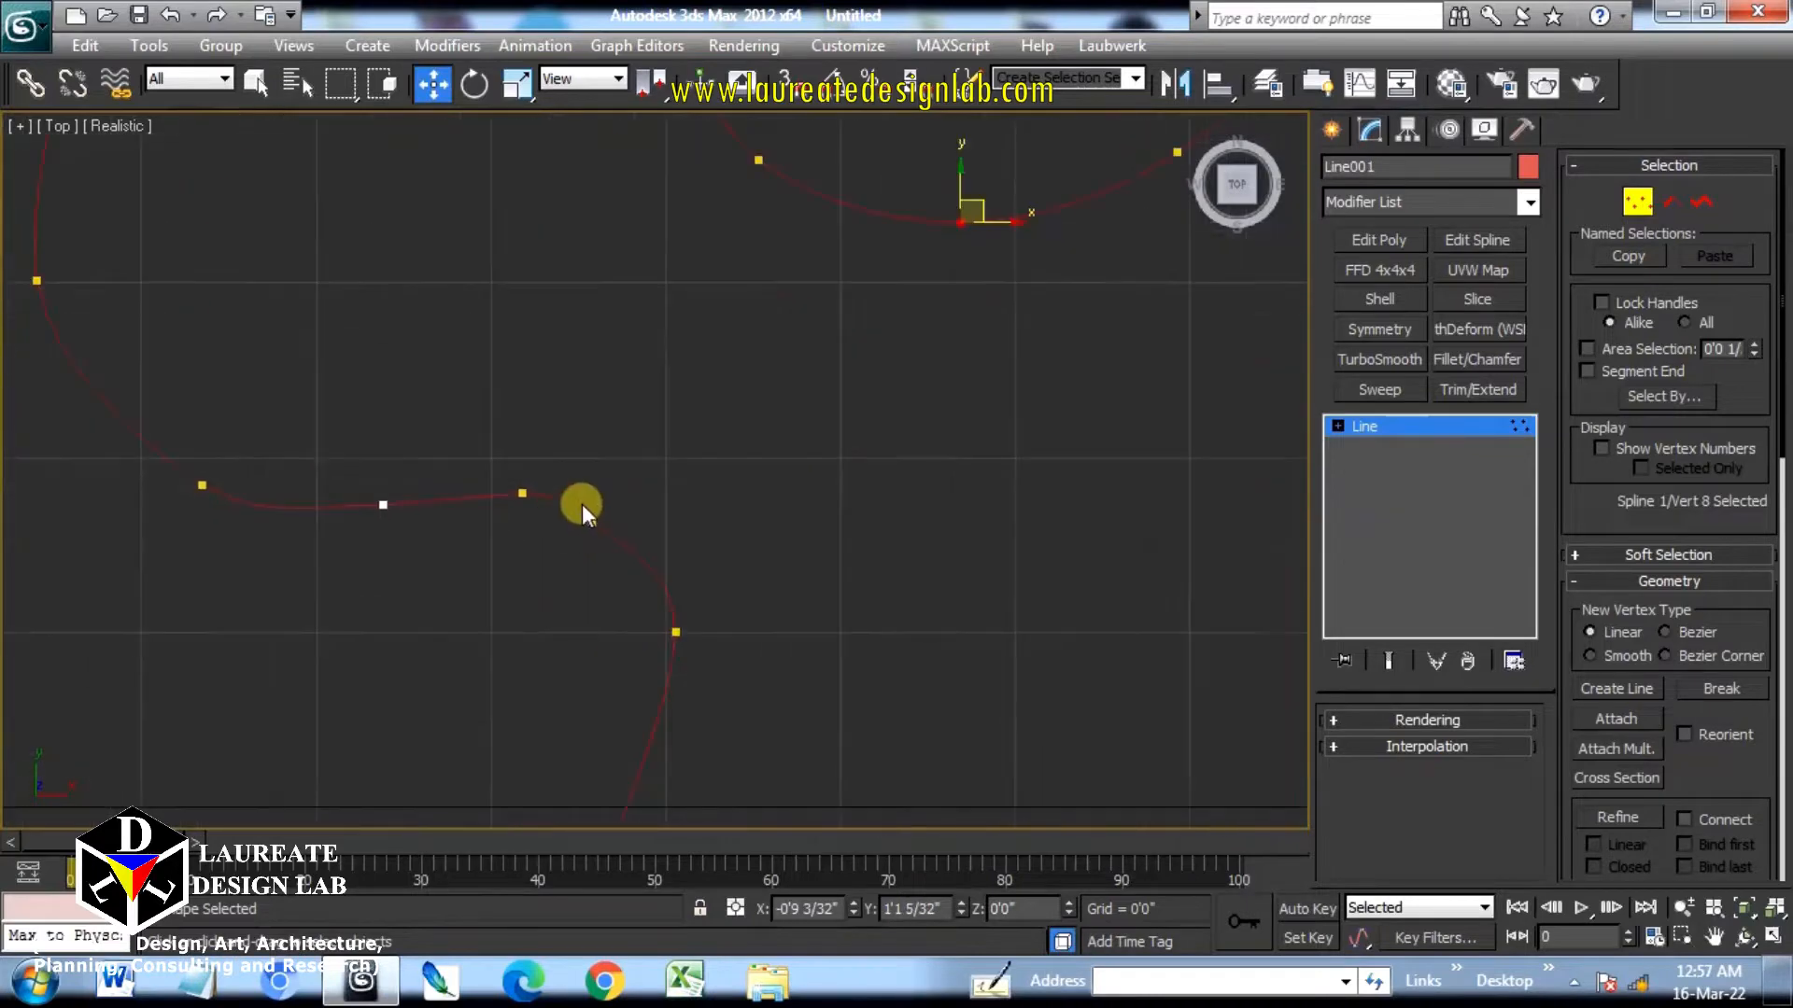
Delete one surplus vertex near the spline's start point and another on the lower-left lobe.
left_click(593, 519)
key("Delete")
left_click_drag(479, 471, 582, 504)
scroll(581, 505, "down", 4)
middle_click_drag(893, 496, 882, 359)
scroll(466, 584, "up", 1)
left_click_drag(467, 583, 517, 610)
key("Delete")
scroll(582, 560, "down", 3)
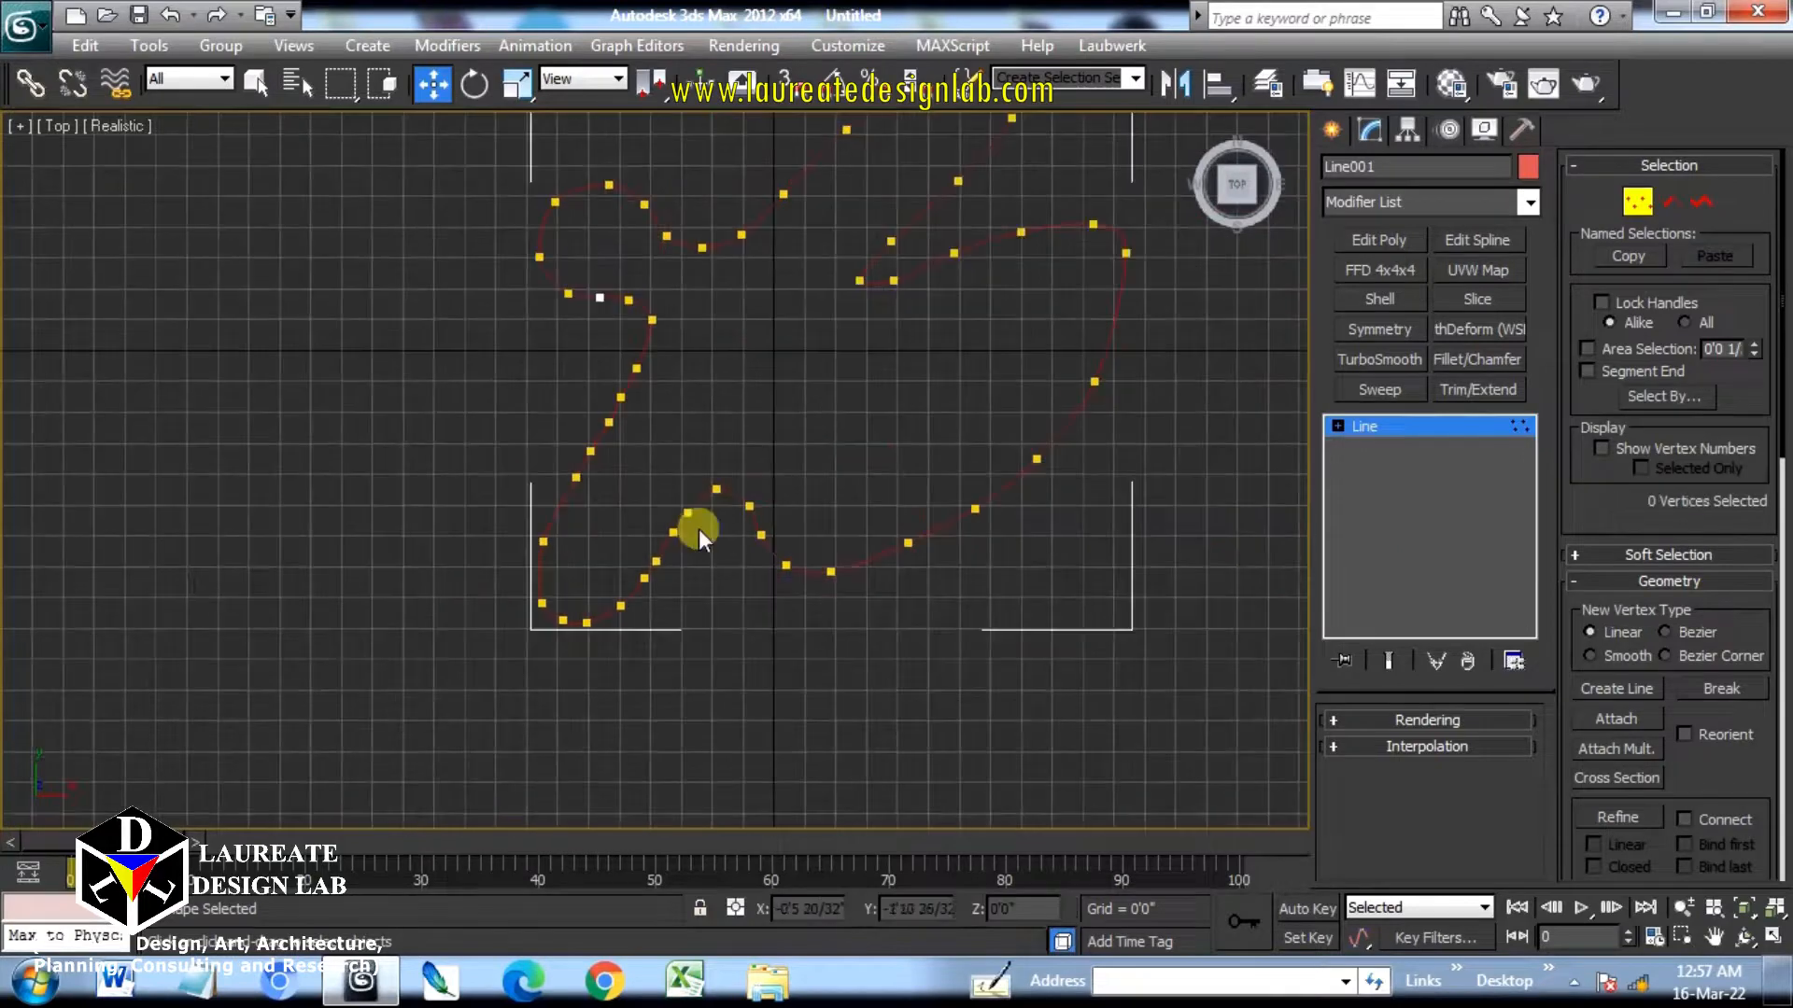
Reposition the vertex on top of the lower hump and the one at the tip of the deep inner notch.
scroll(668, 566, "up", 3)
left_click(766, 411)
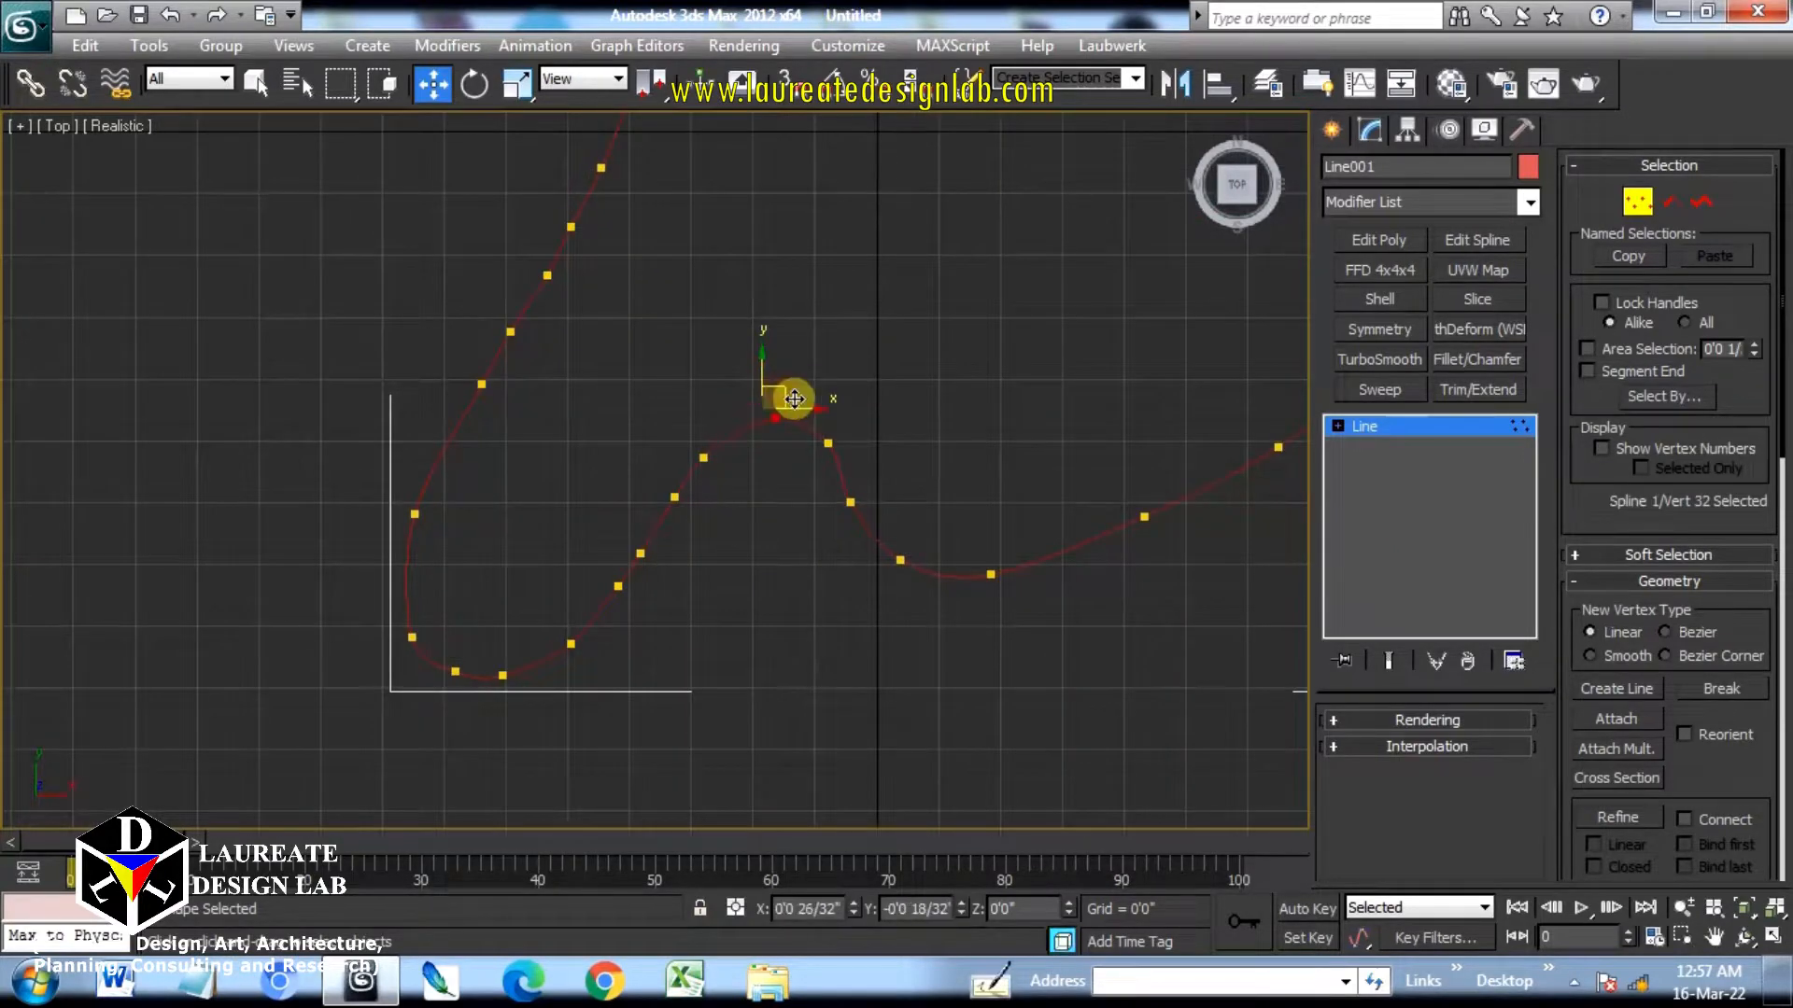
scroll(995, 509, "down", 2)
middle_click_drag(996, 509, 727, 827)
scroll(776, 452, "up", 2)
left_click_drag(735, 455, 775, 532)
scroll(1109, 472, "down", 3)
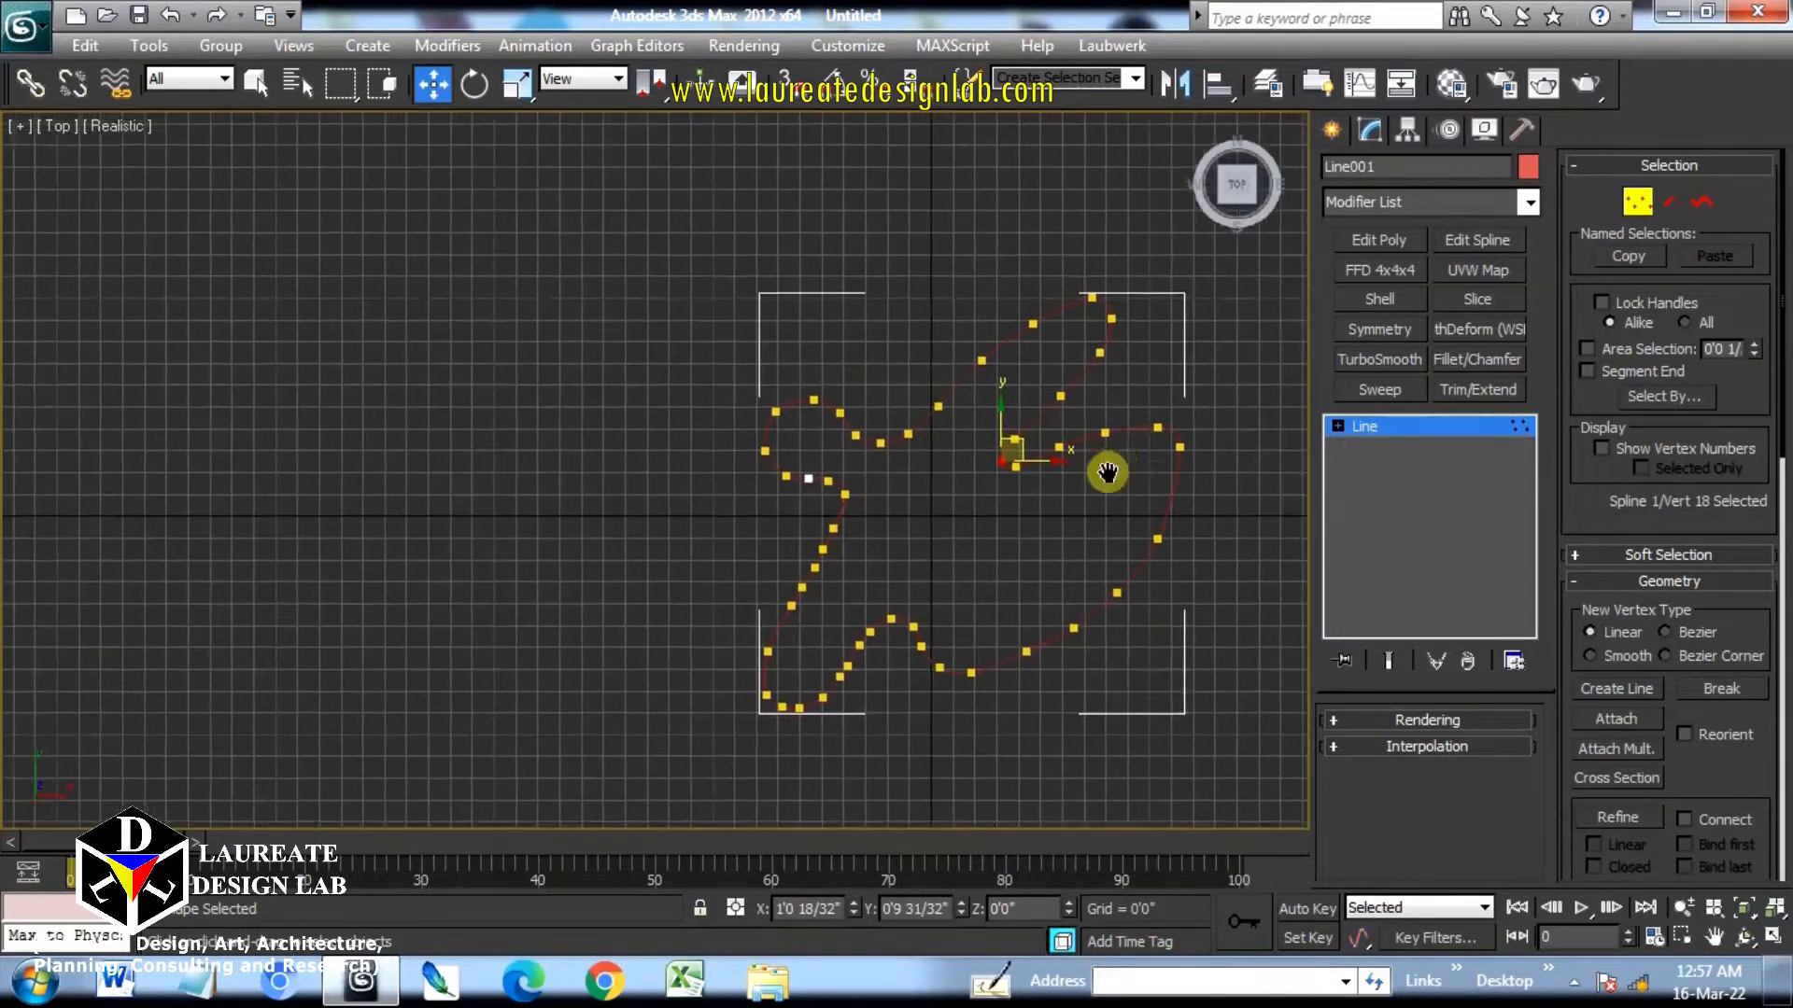
Adjust a vertex on the far-right bend and one on the outer edge of the upper lobe.
scroll(1168, 480, "up", 3)
left_click(1188, 491)
scroll(1120, 472, "down", 2)
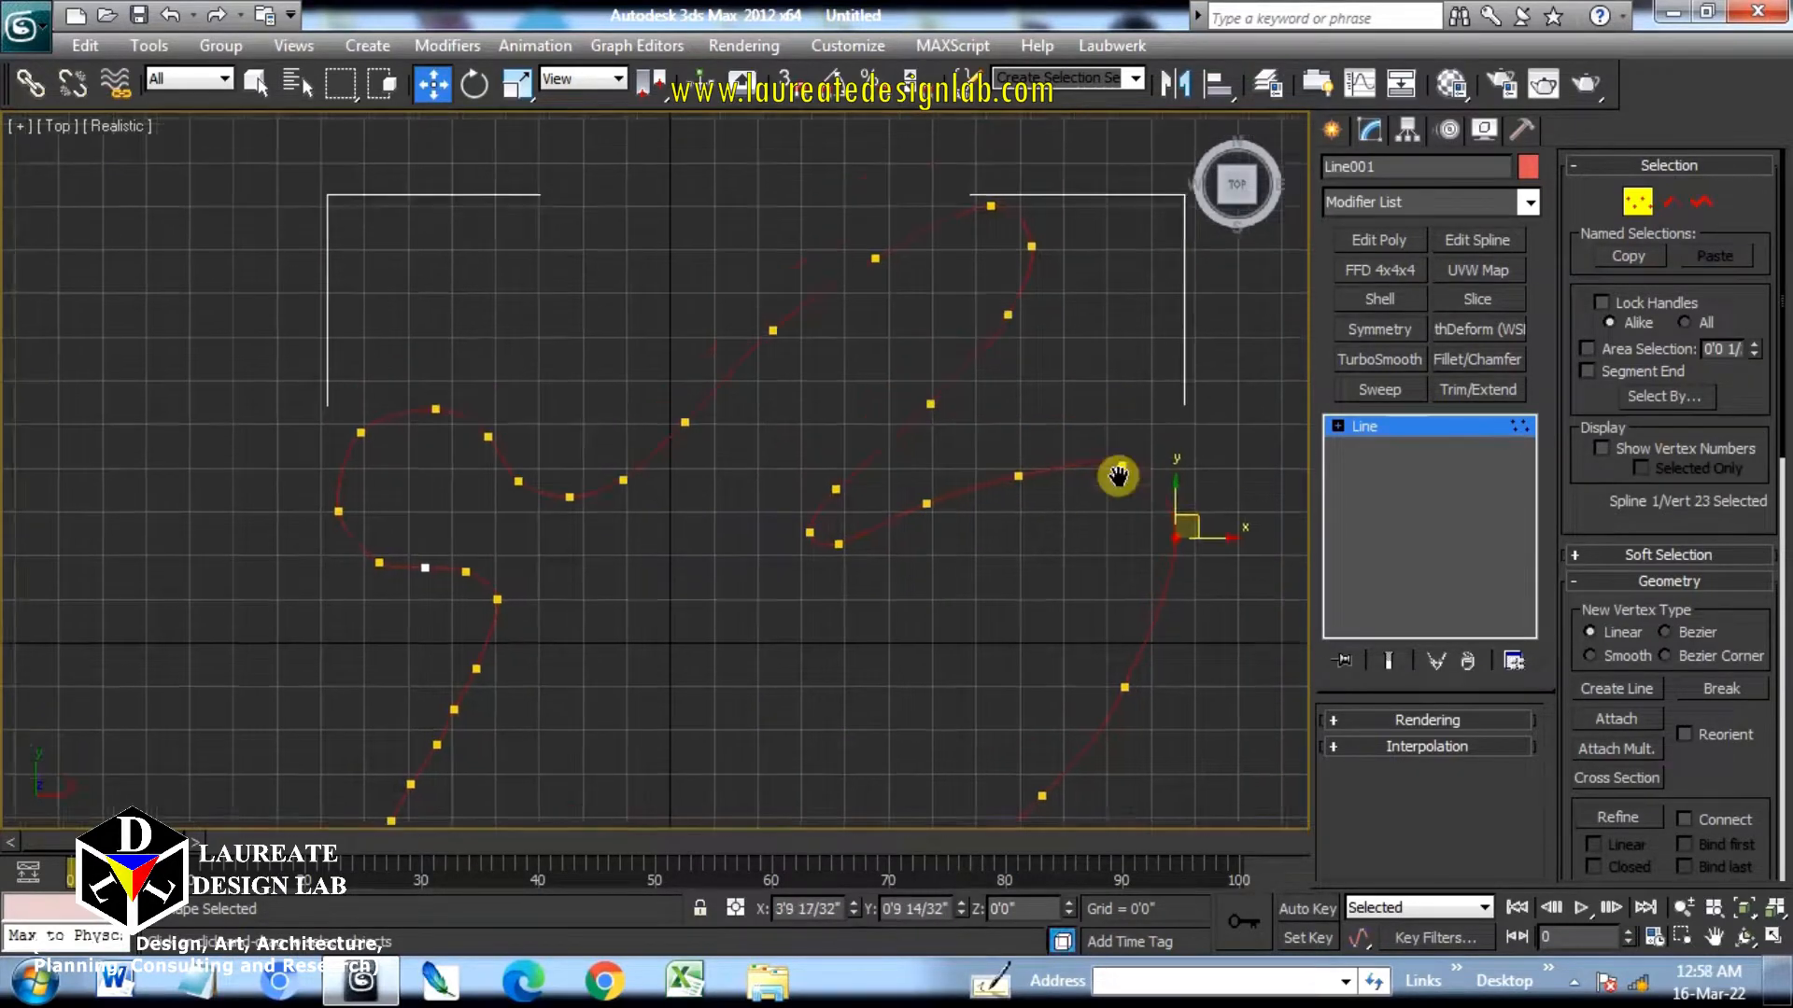
scroll(812, 380, "up", 3)
left_click(850, 384)
left_click_drag(868, 368, 870, 365)
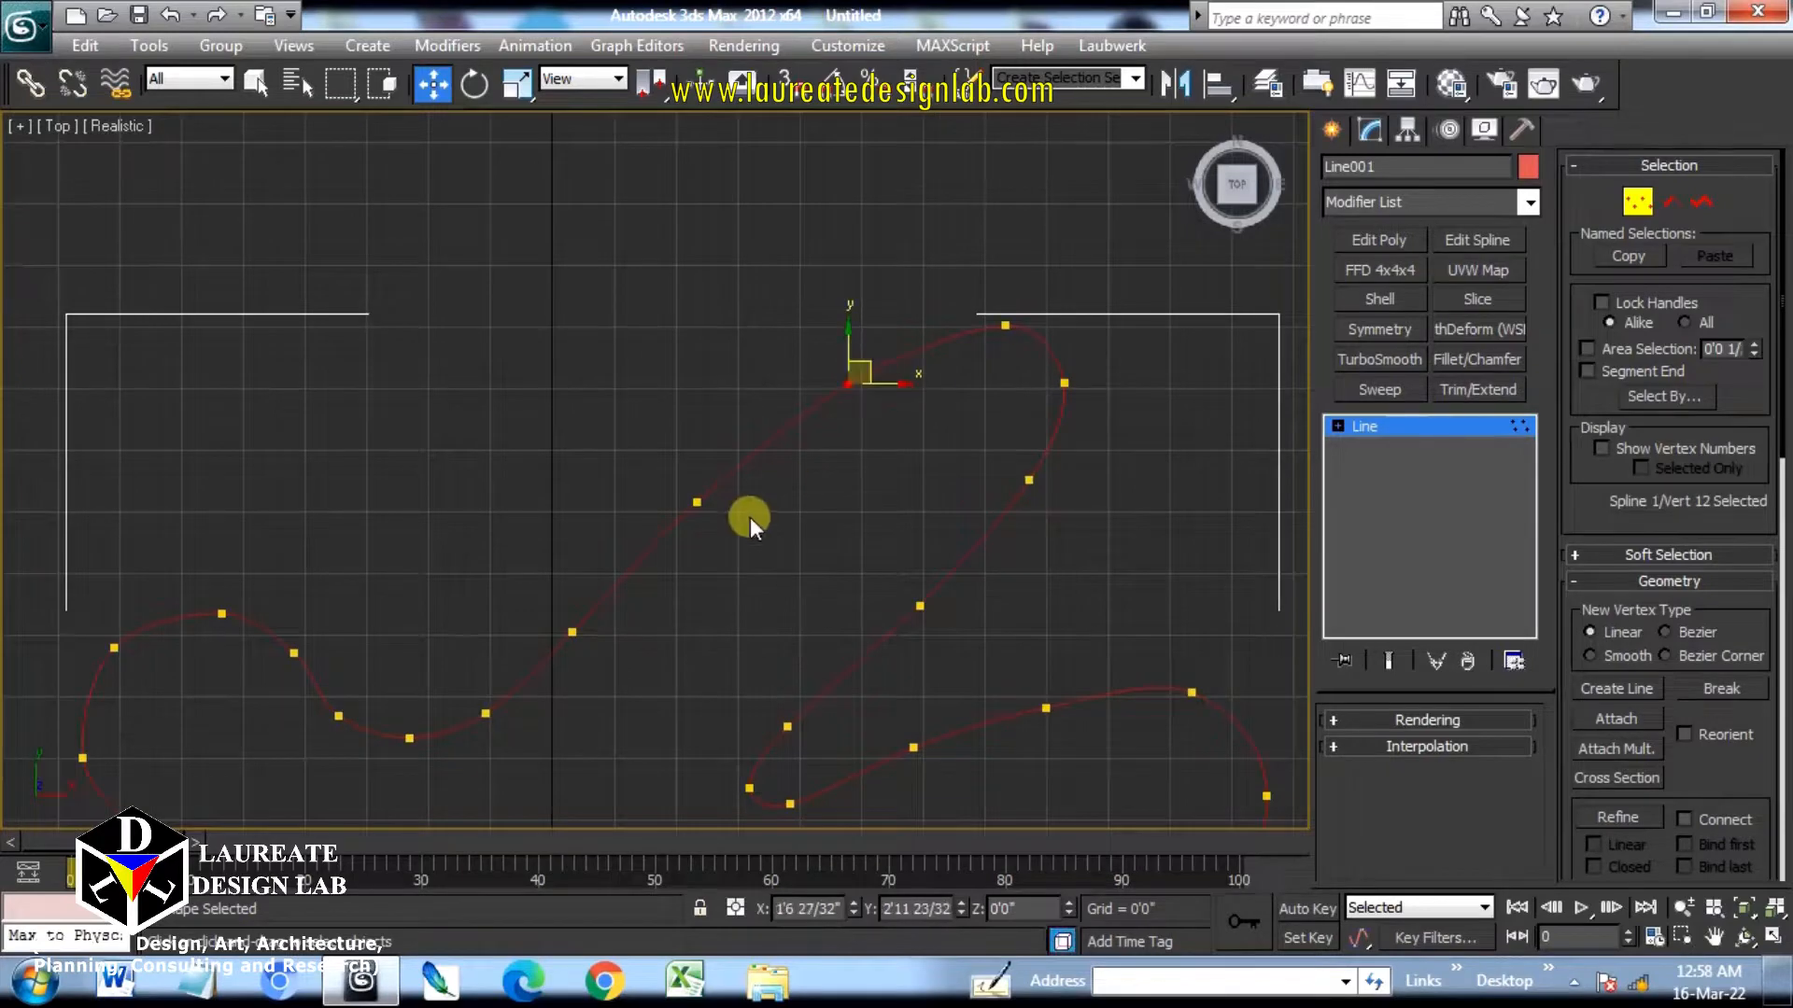
Delete two crowded vertices along the spline's straight left flank and adjust a vertex lower on that flank.
middle_click_drag(345, 686, 576, 576)
middle_click_drag(452, 720, 608, 536)
middle_click_drag(690, 671, 744, 442)
scroll(711, 456, "up", 2)
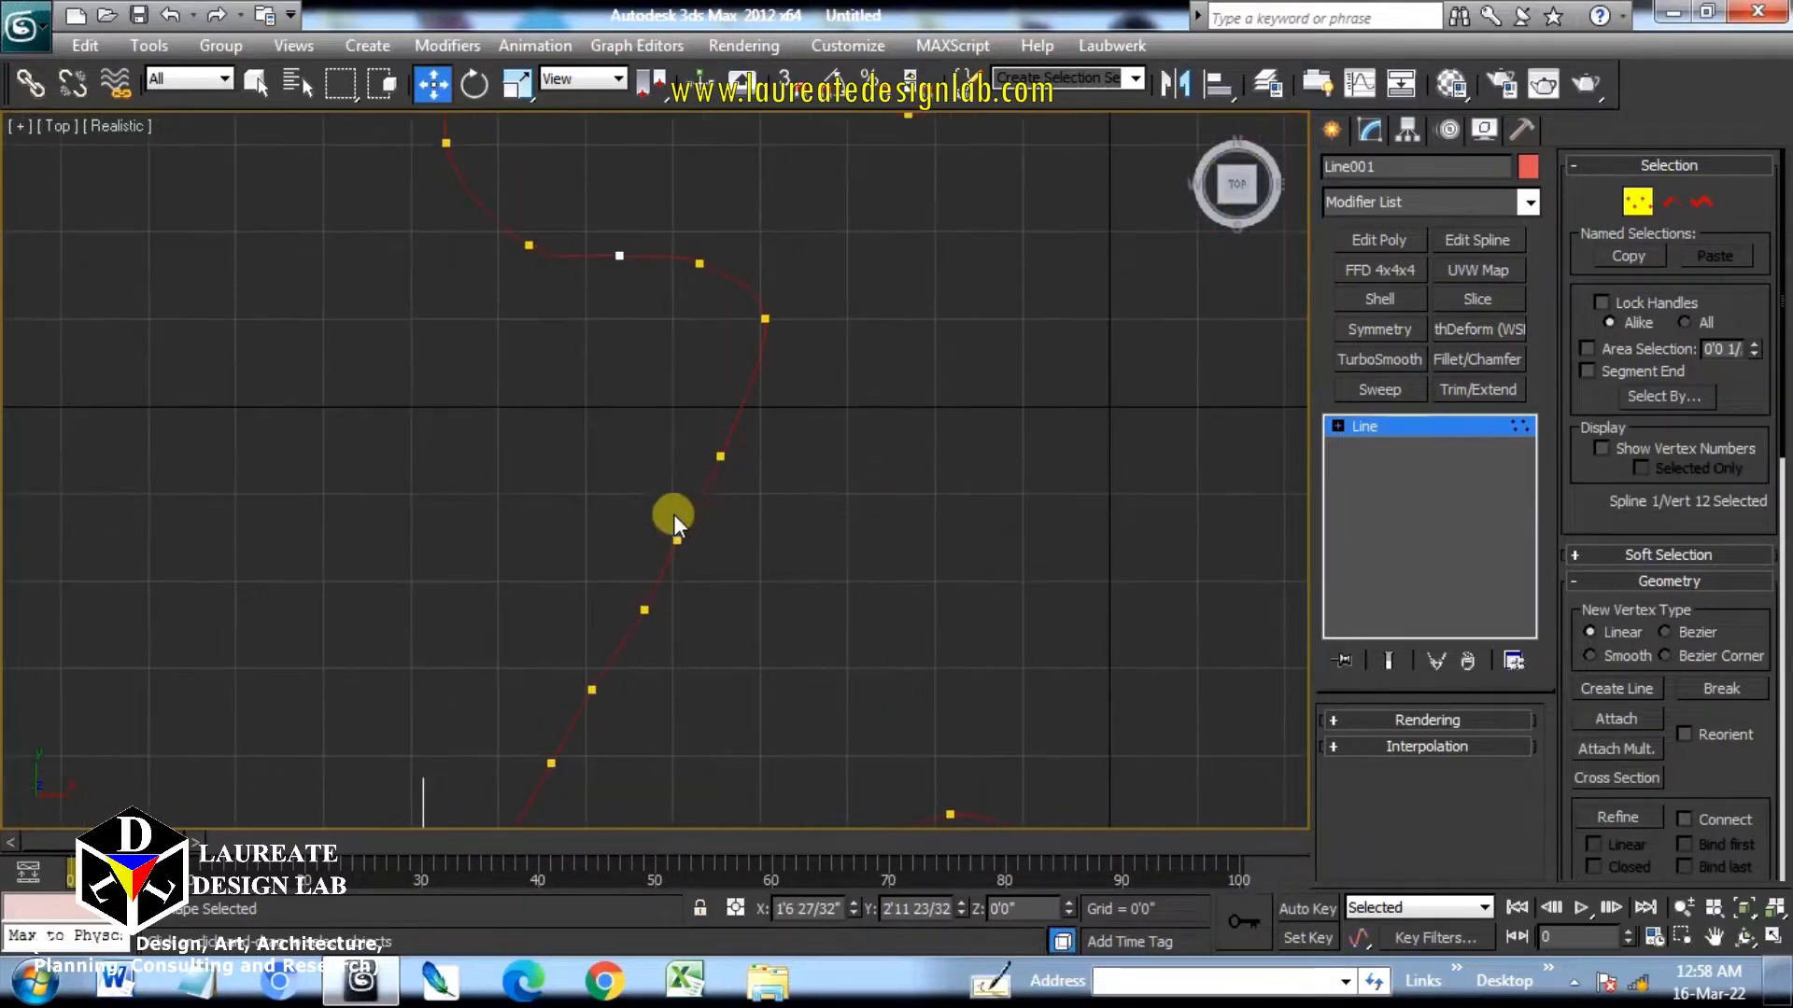
left_click_drag(669, 513, 655, 631)
key("Delete")
key("Delete")
middle_click_drag(628, 690, 687, 440)
left_click_drag(633, 431, 640, 539)
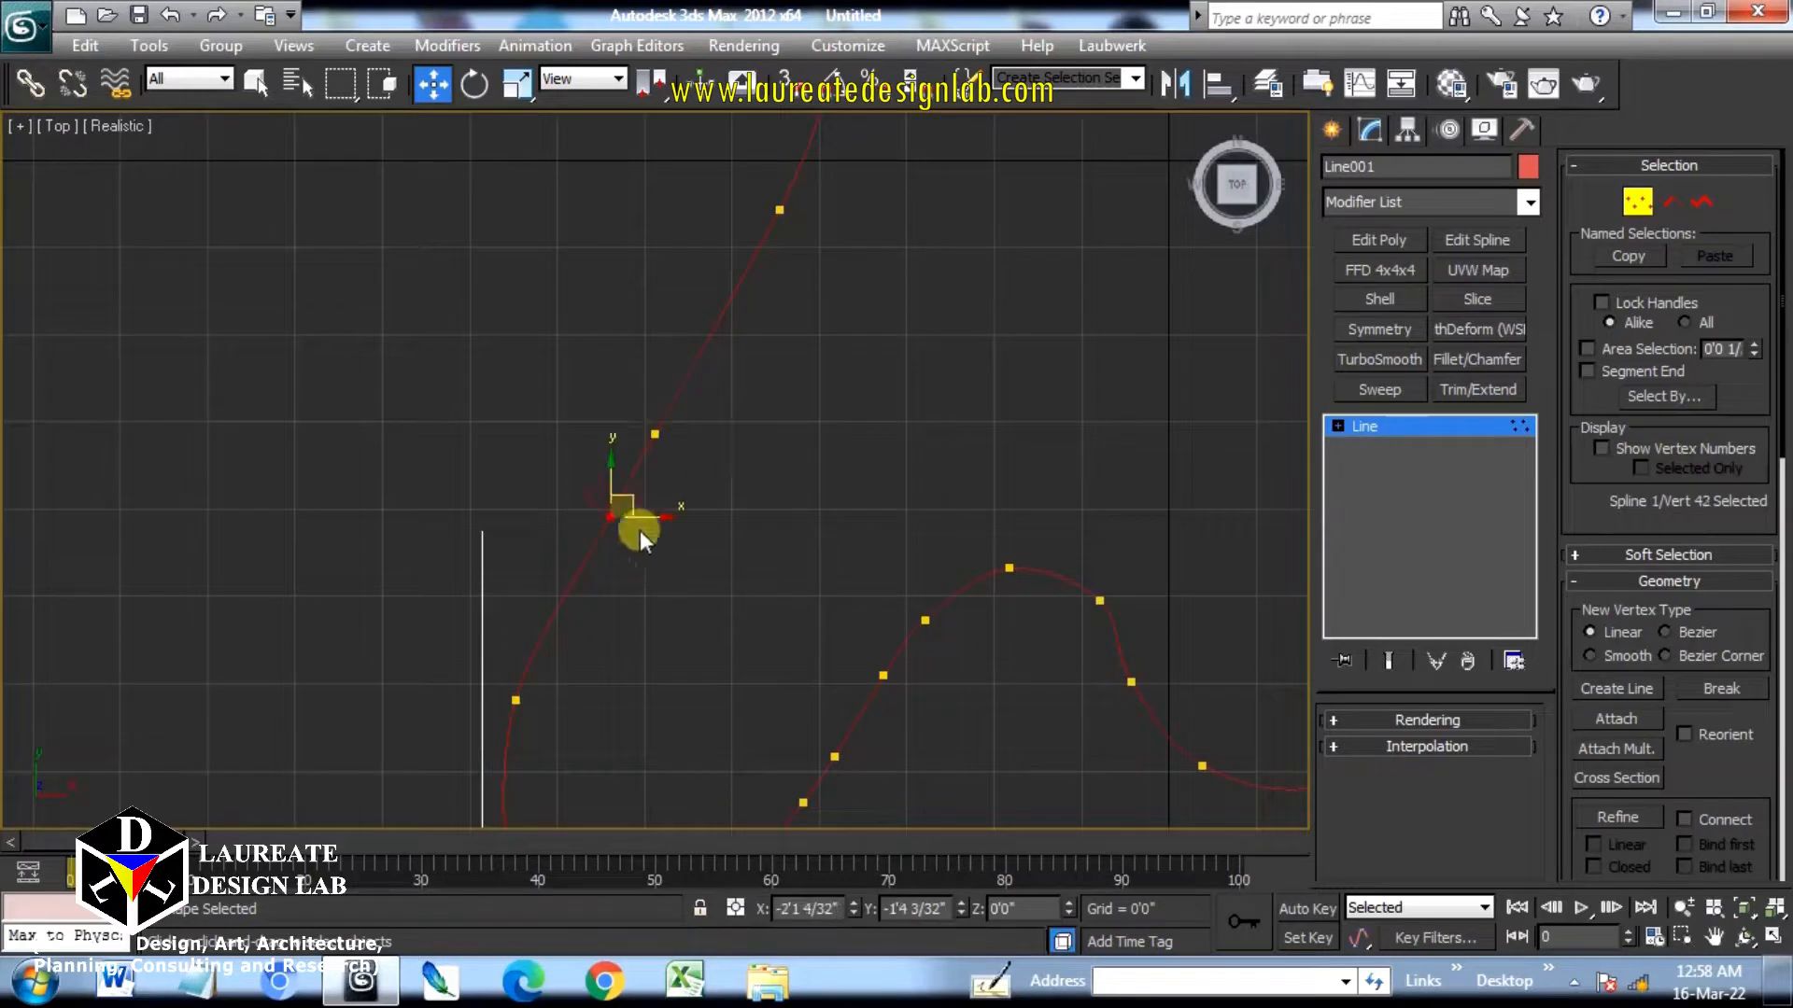
Thin out and reposition the vertices around the lower-left lobe to give it a smooth, round curve.
scroll(617, 513, "down", 2)
middle_click_drag(701, 525, 604, 428)
scroll(473, 651, "up", 2)
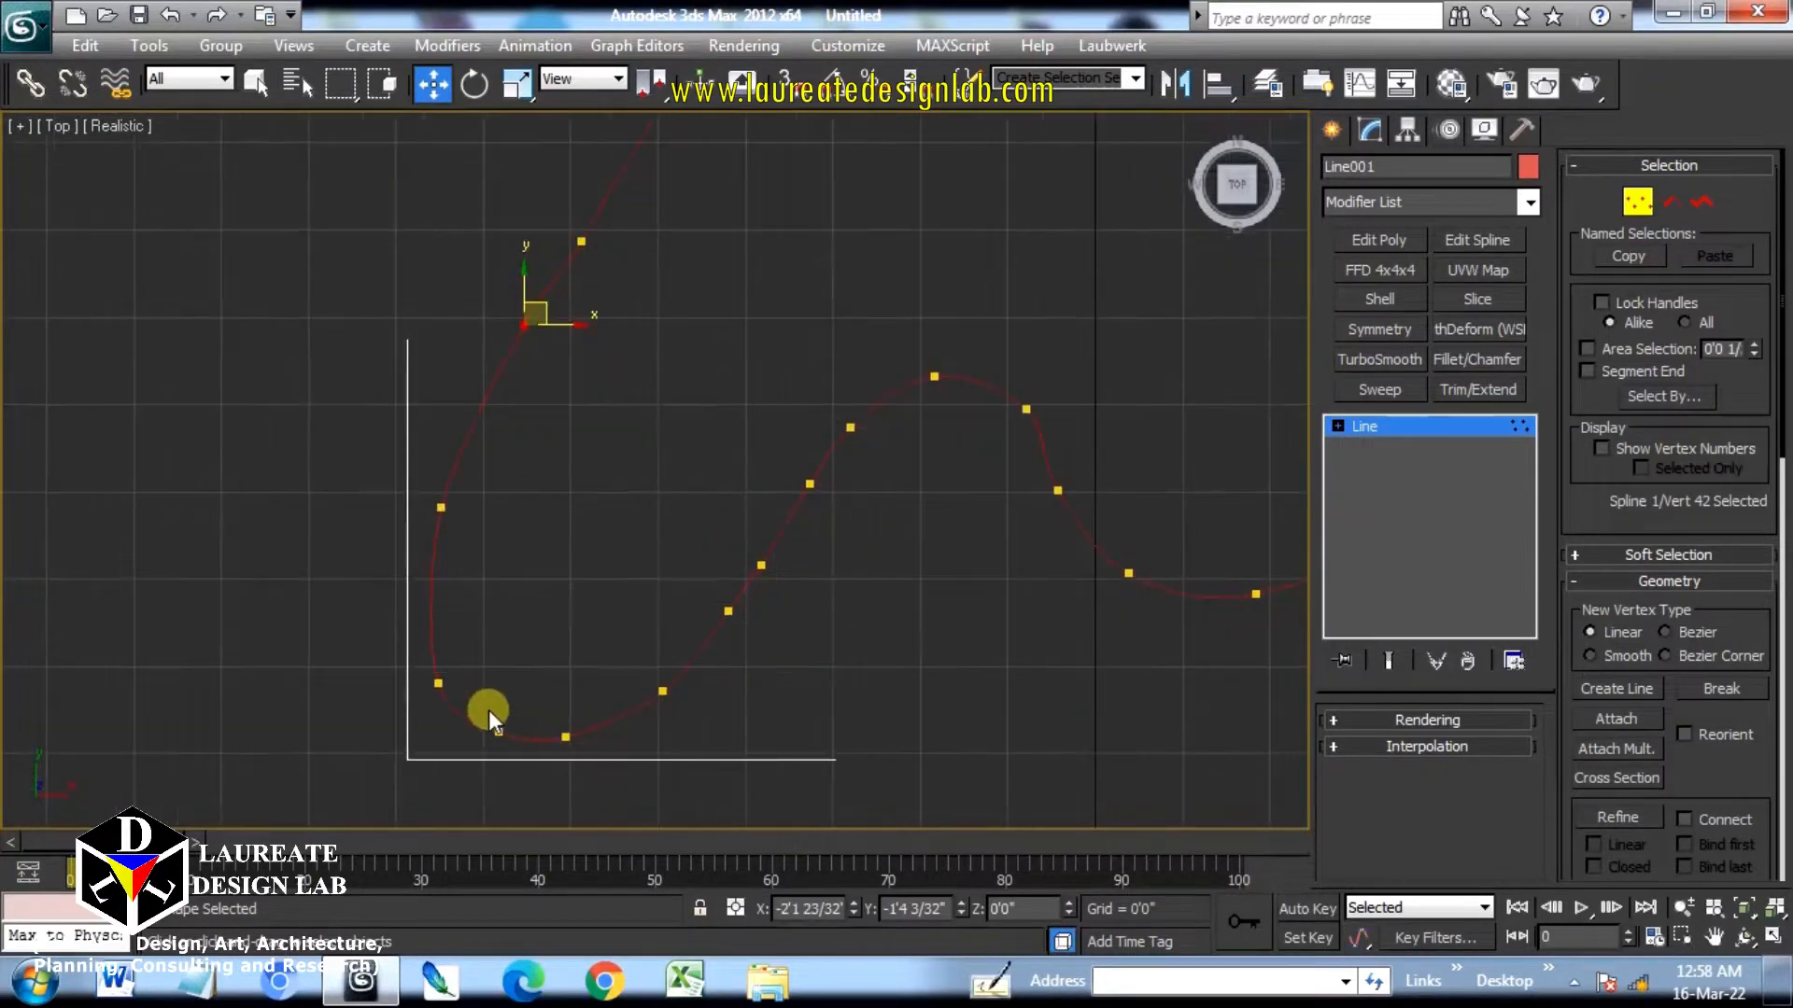
left_click_drag(480, 719, 565, 745)
left_click_drag(647, 671, 672, 700)
left_click(757, 581)
left_click(752, 563)
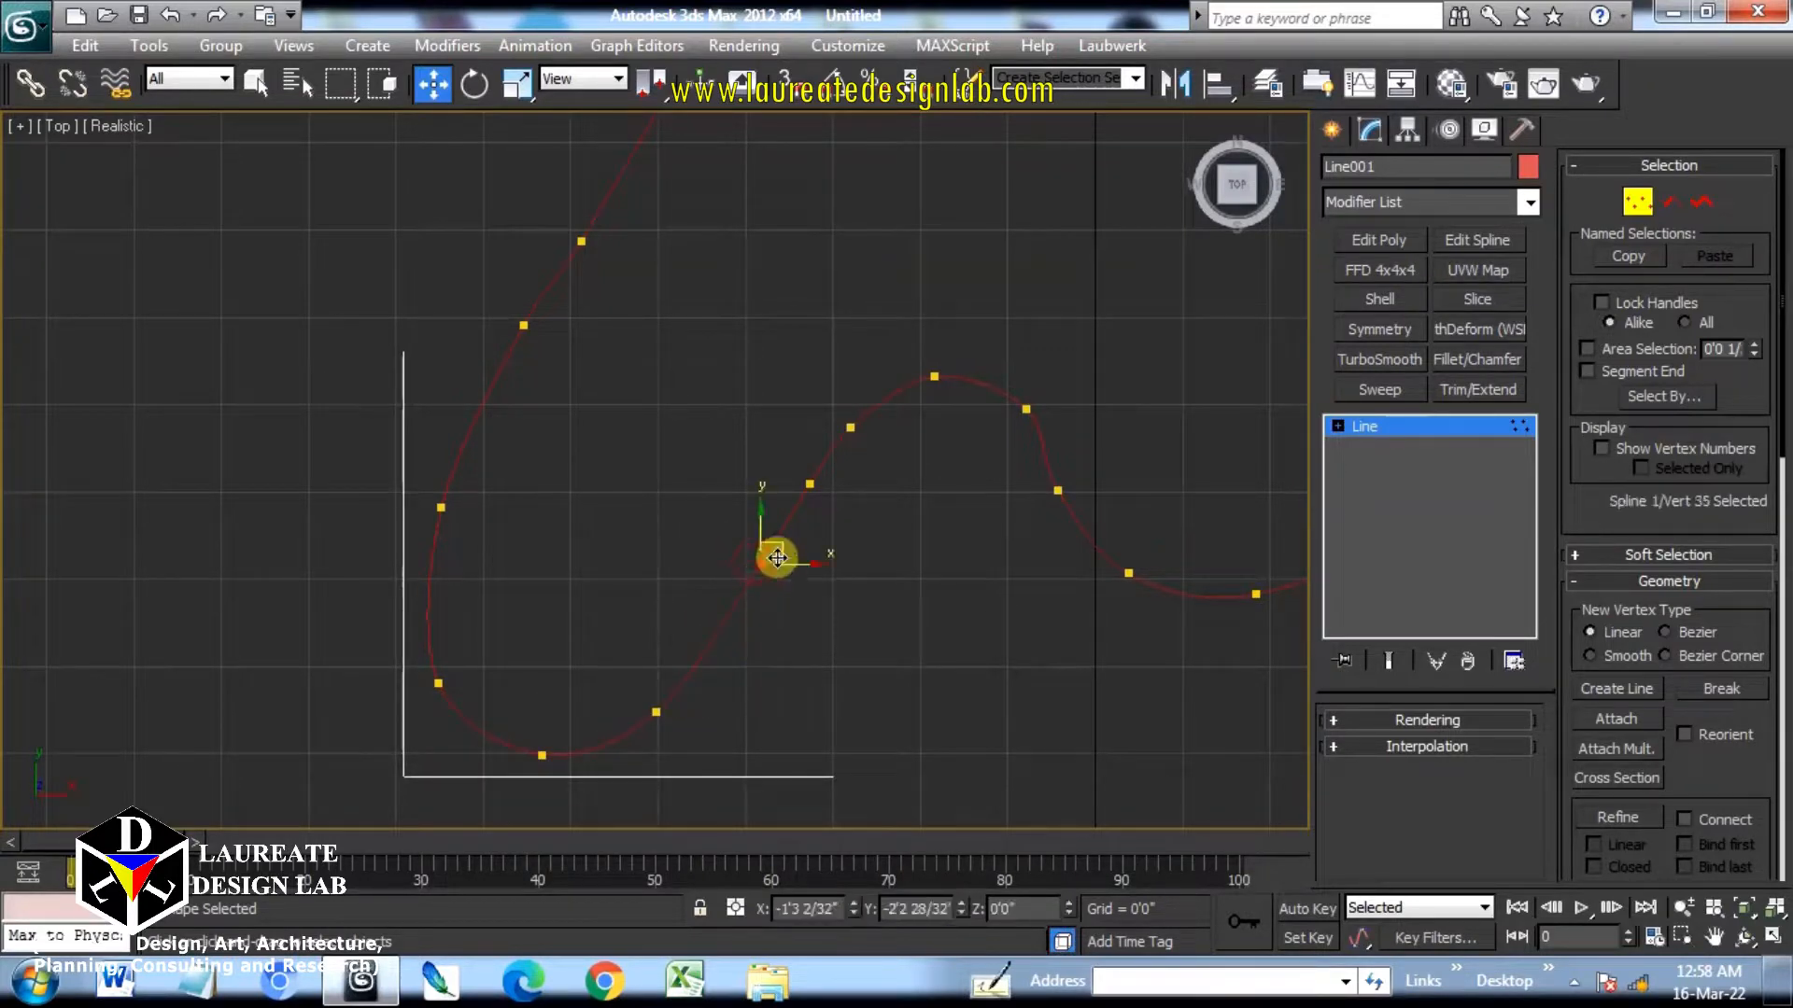
Delete the two closely spaced vertices left of the lower hump and move the adjacent vertex up to smooth the rise.
scroll(761, 527, "up", 4)
left_click_drag(761, 521, 804, 603)
key("Delete")
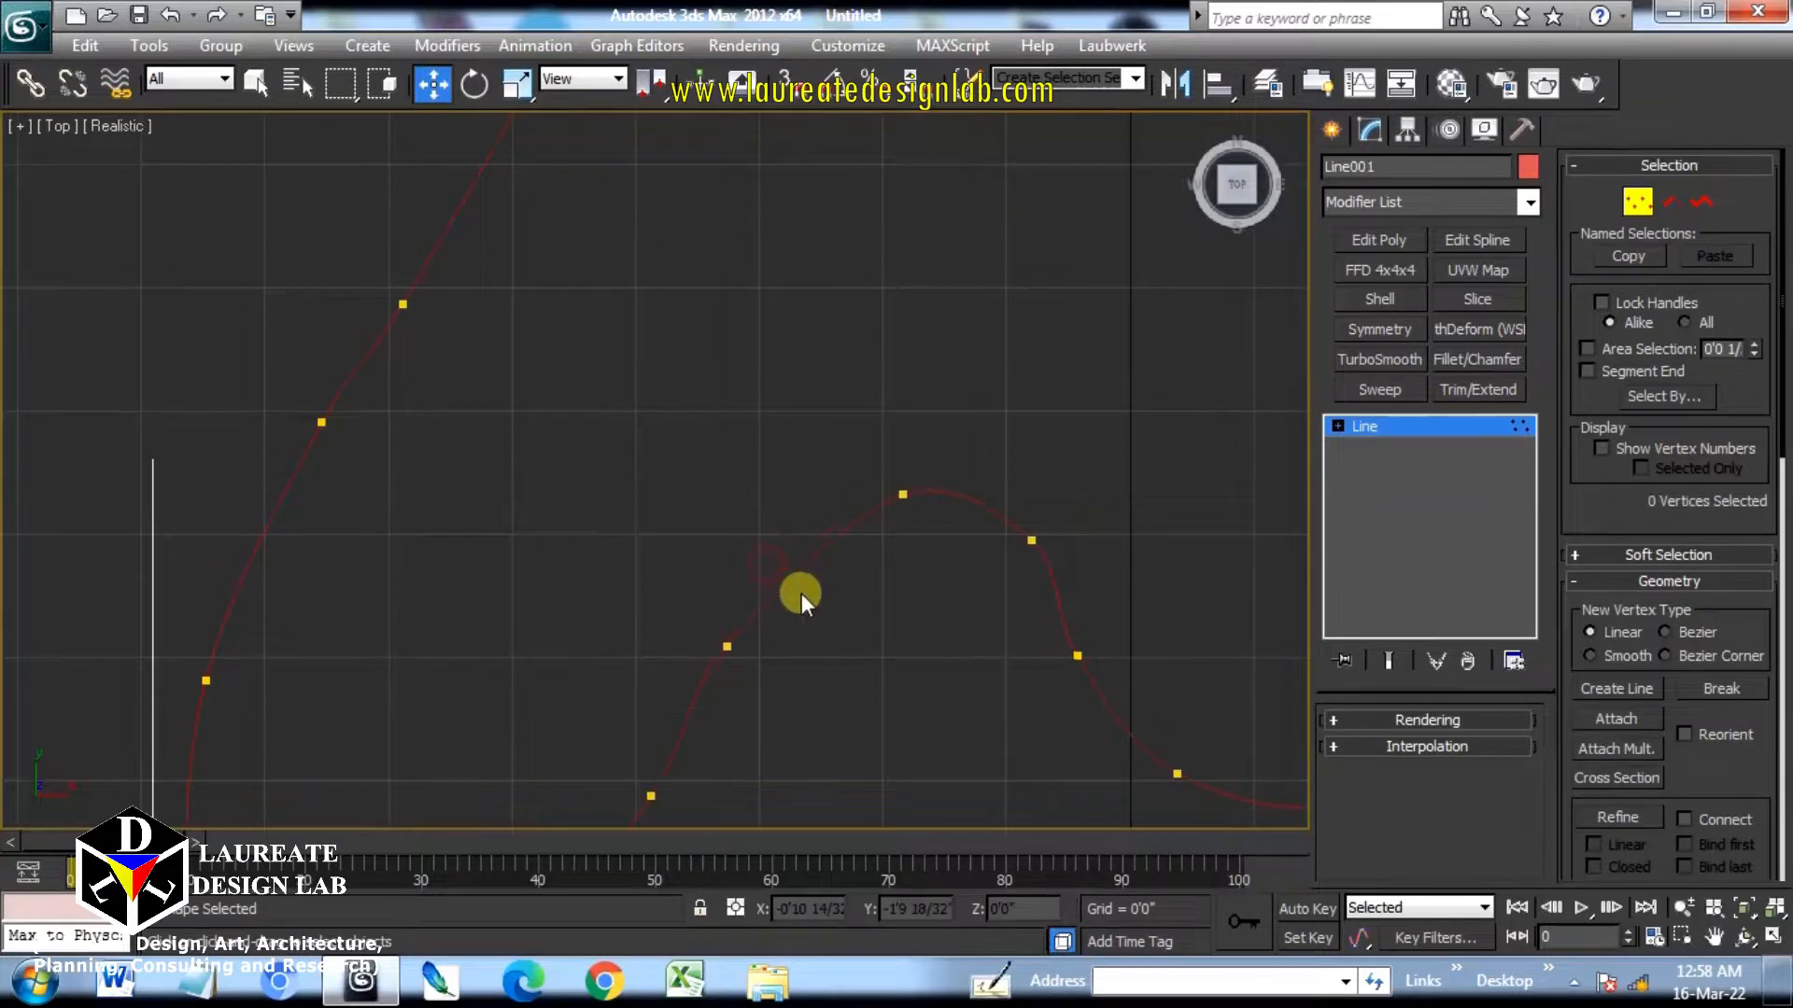
left_click_drag(712, 688, 757, 603)
left_click_drag(744, 629, 753, 590)
scroll(754, 590, "down", 6)
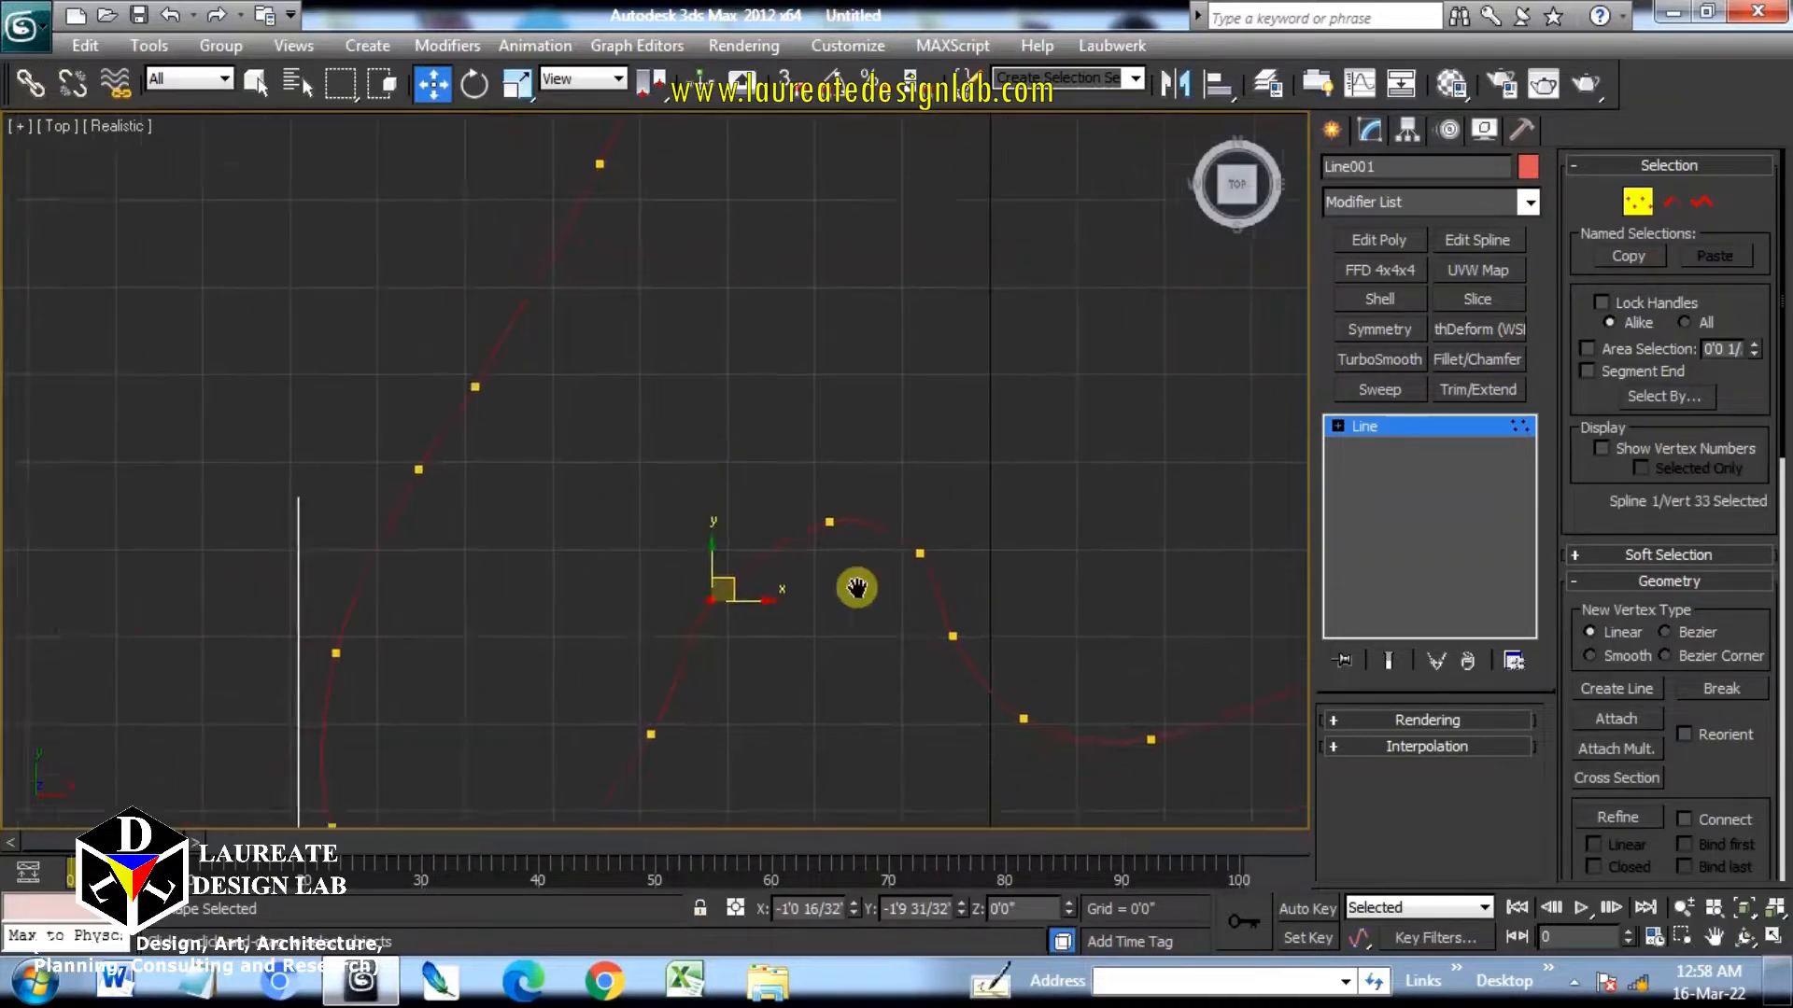
Finish vertex editing and apply an Edit Poly modifier to the spline to turn it into a surface.
left_click(1641, 202)
middle_click_drag(1108, 368, 1091, 401)
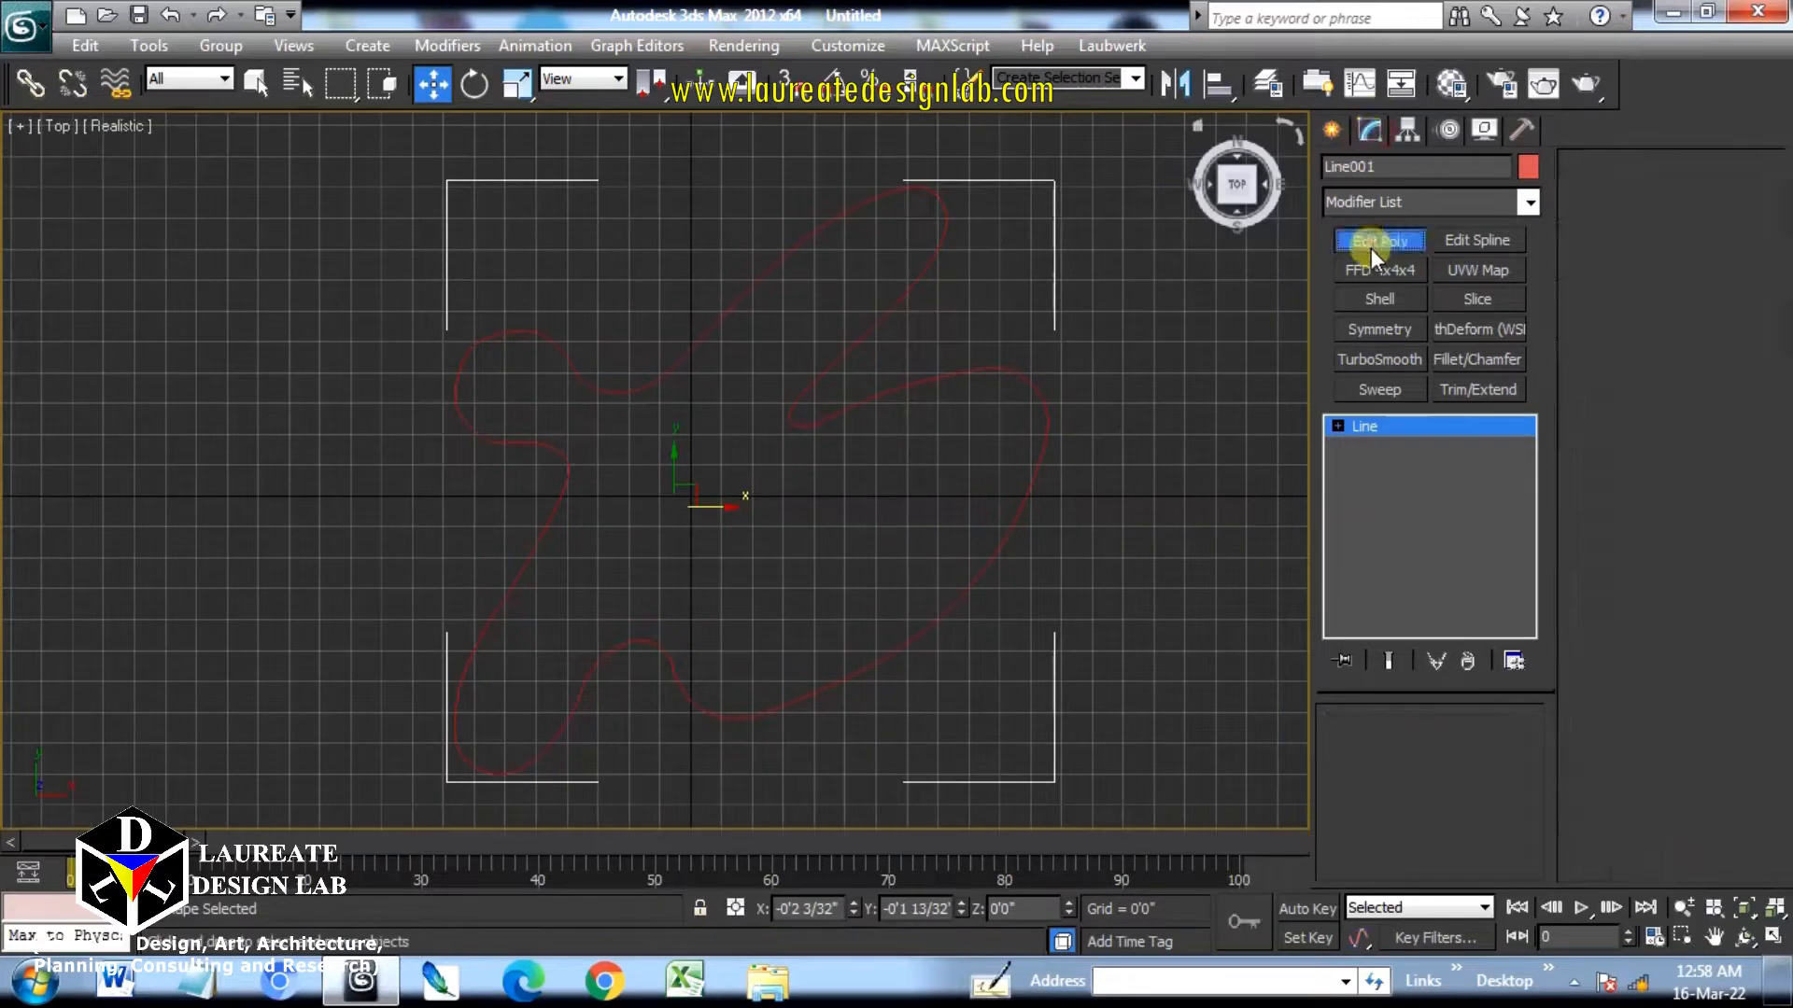
left_click(1379, 240)
middle_click_drag(967, 513, 910, 548)
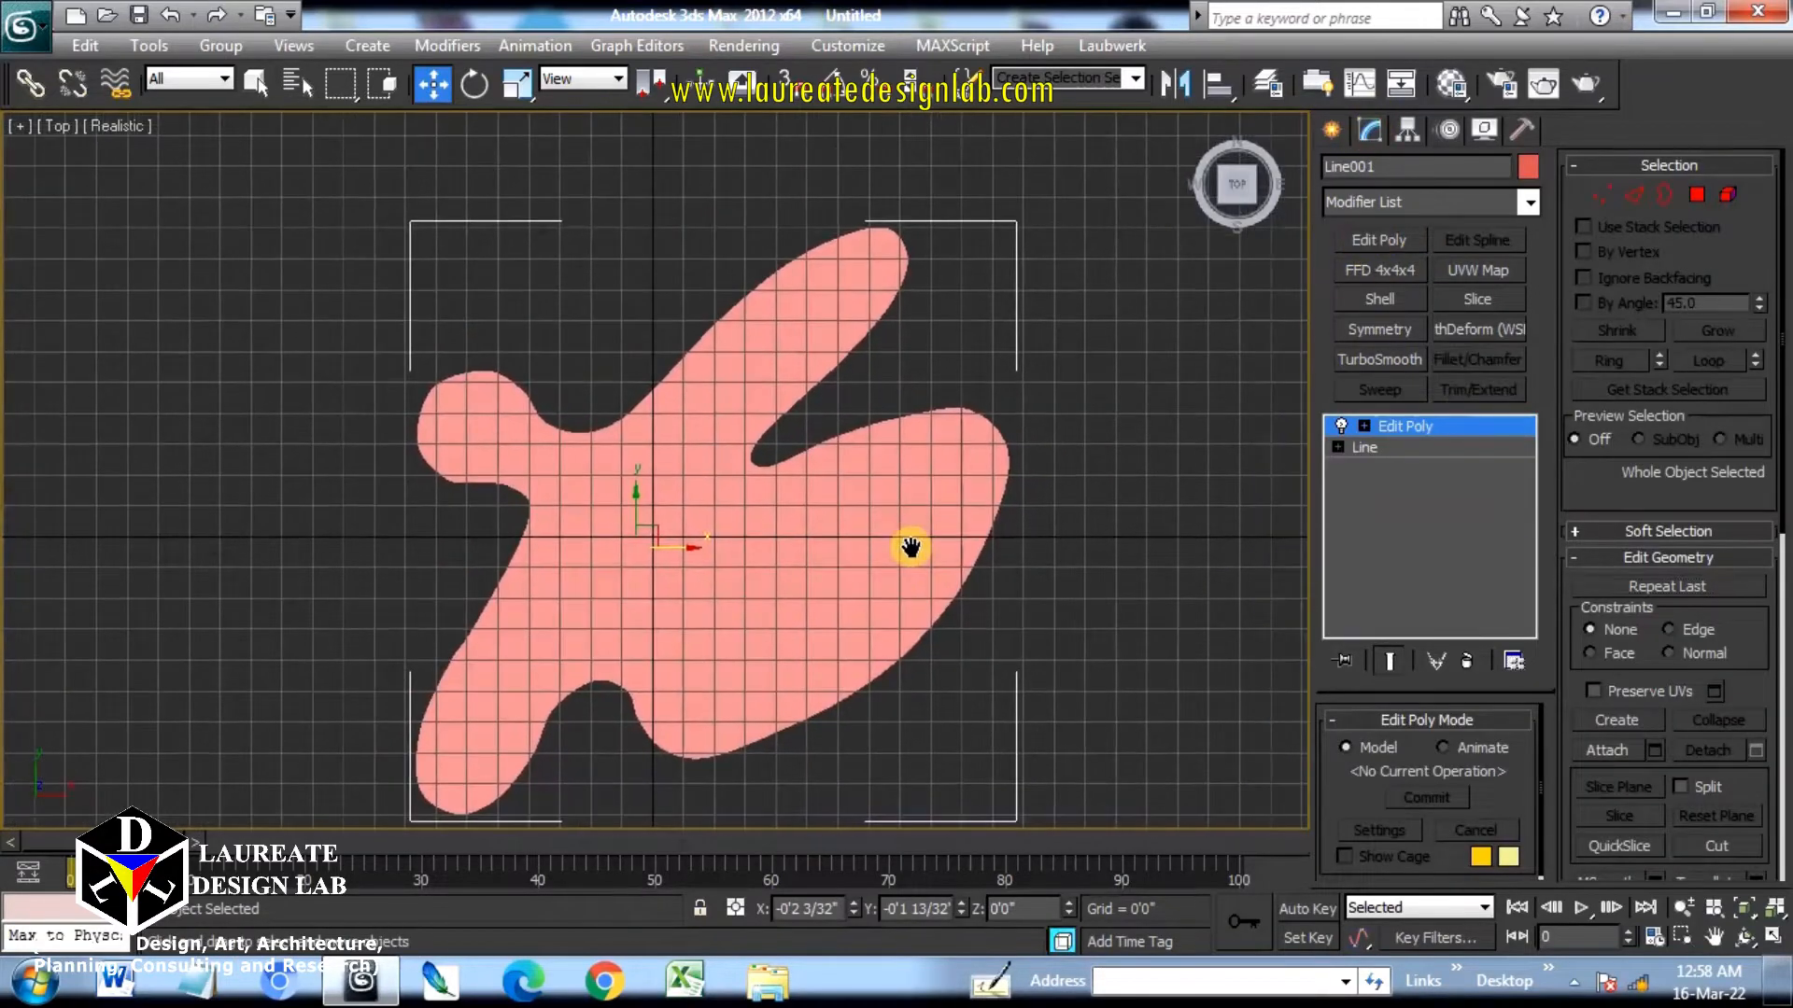
Select the surface's polygon and, with edged faces shown in an angled view, extrude it upward by about 2 5/32 inches.
left_click(1699, 193)
left_click(930, 481)
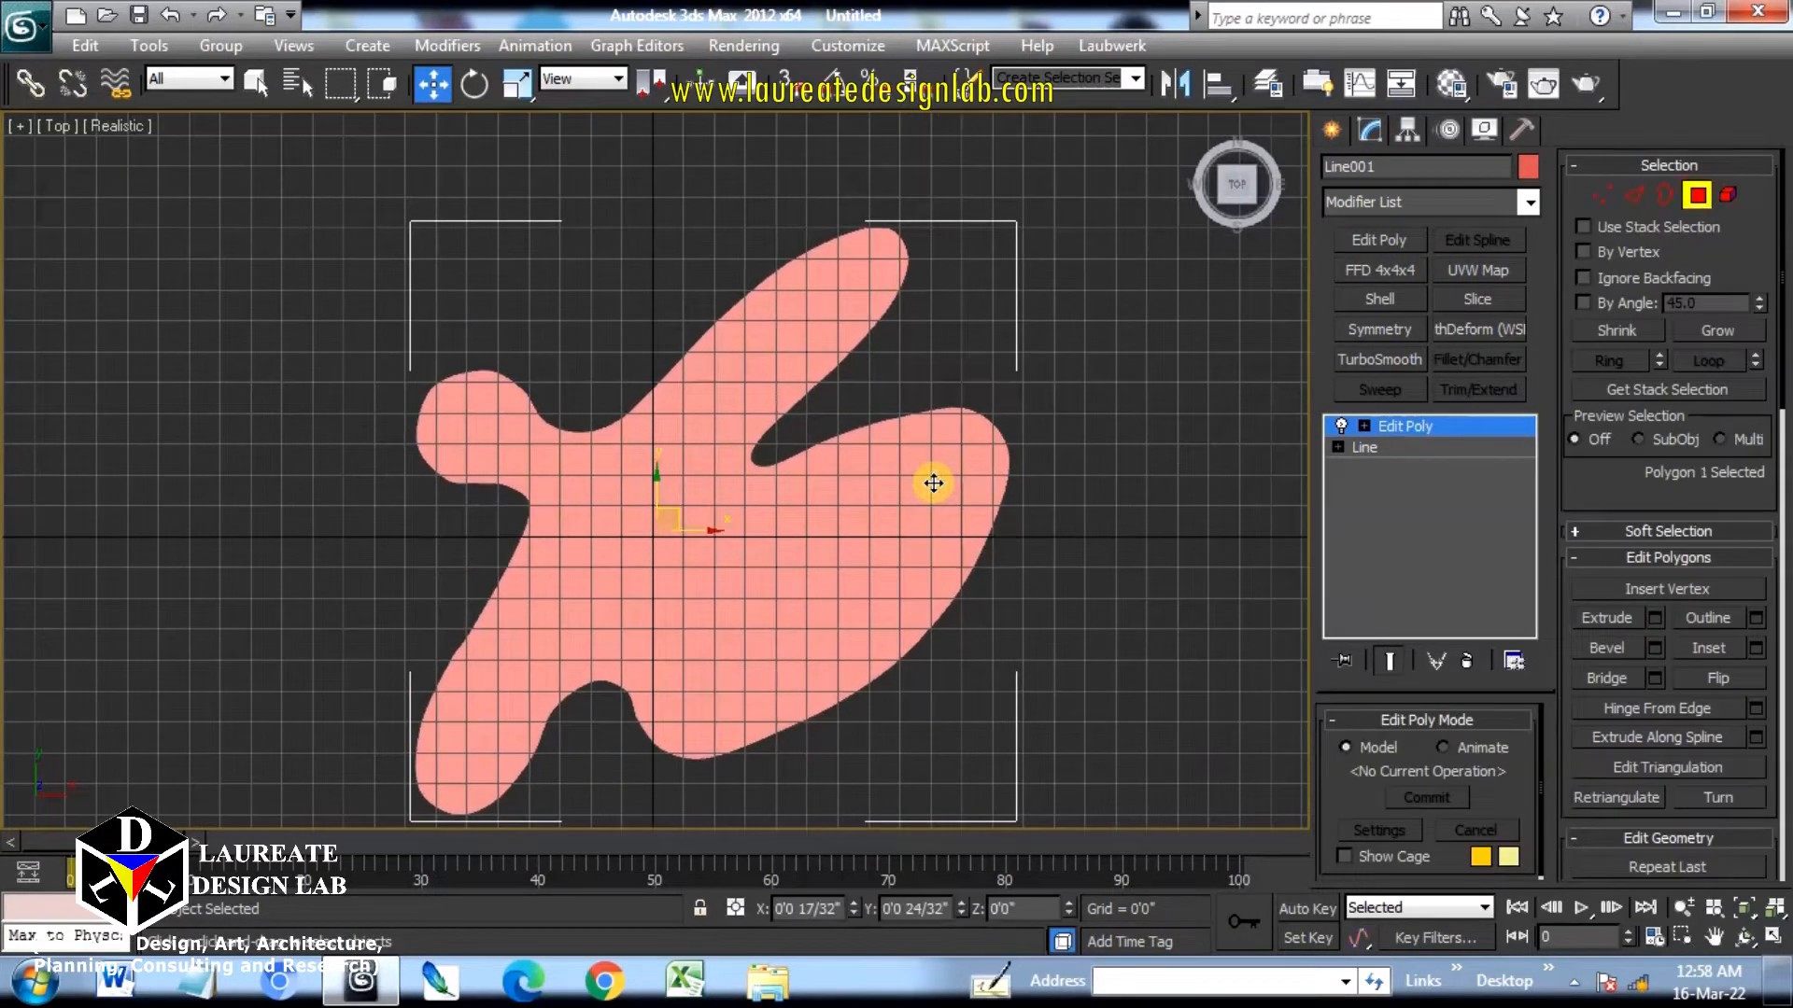
middle_click_drag(765, 588, 770, 479, "alt")
key("F4")
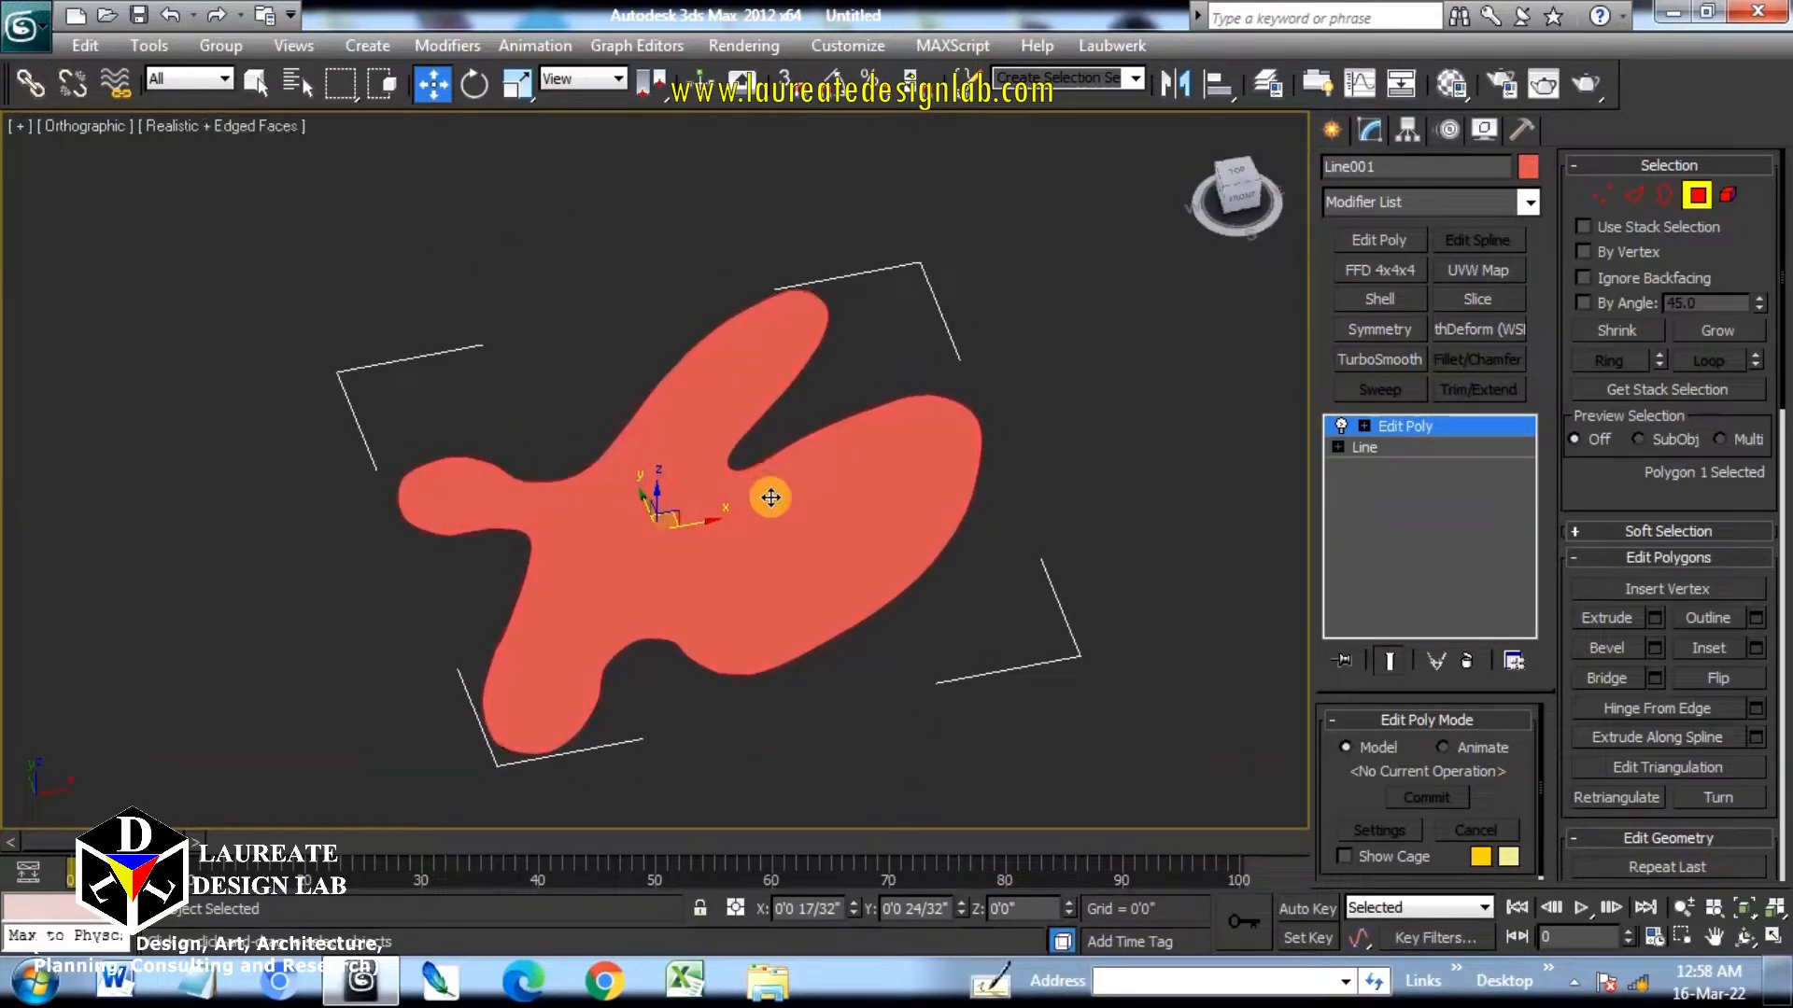
left_click(967, 535)
left_click(909, 541)
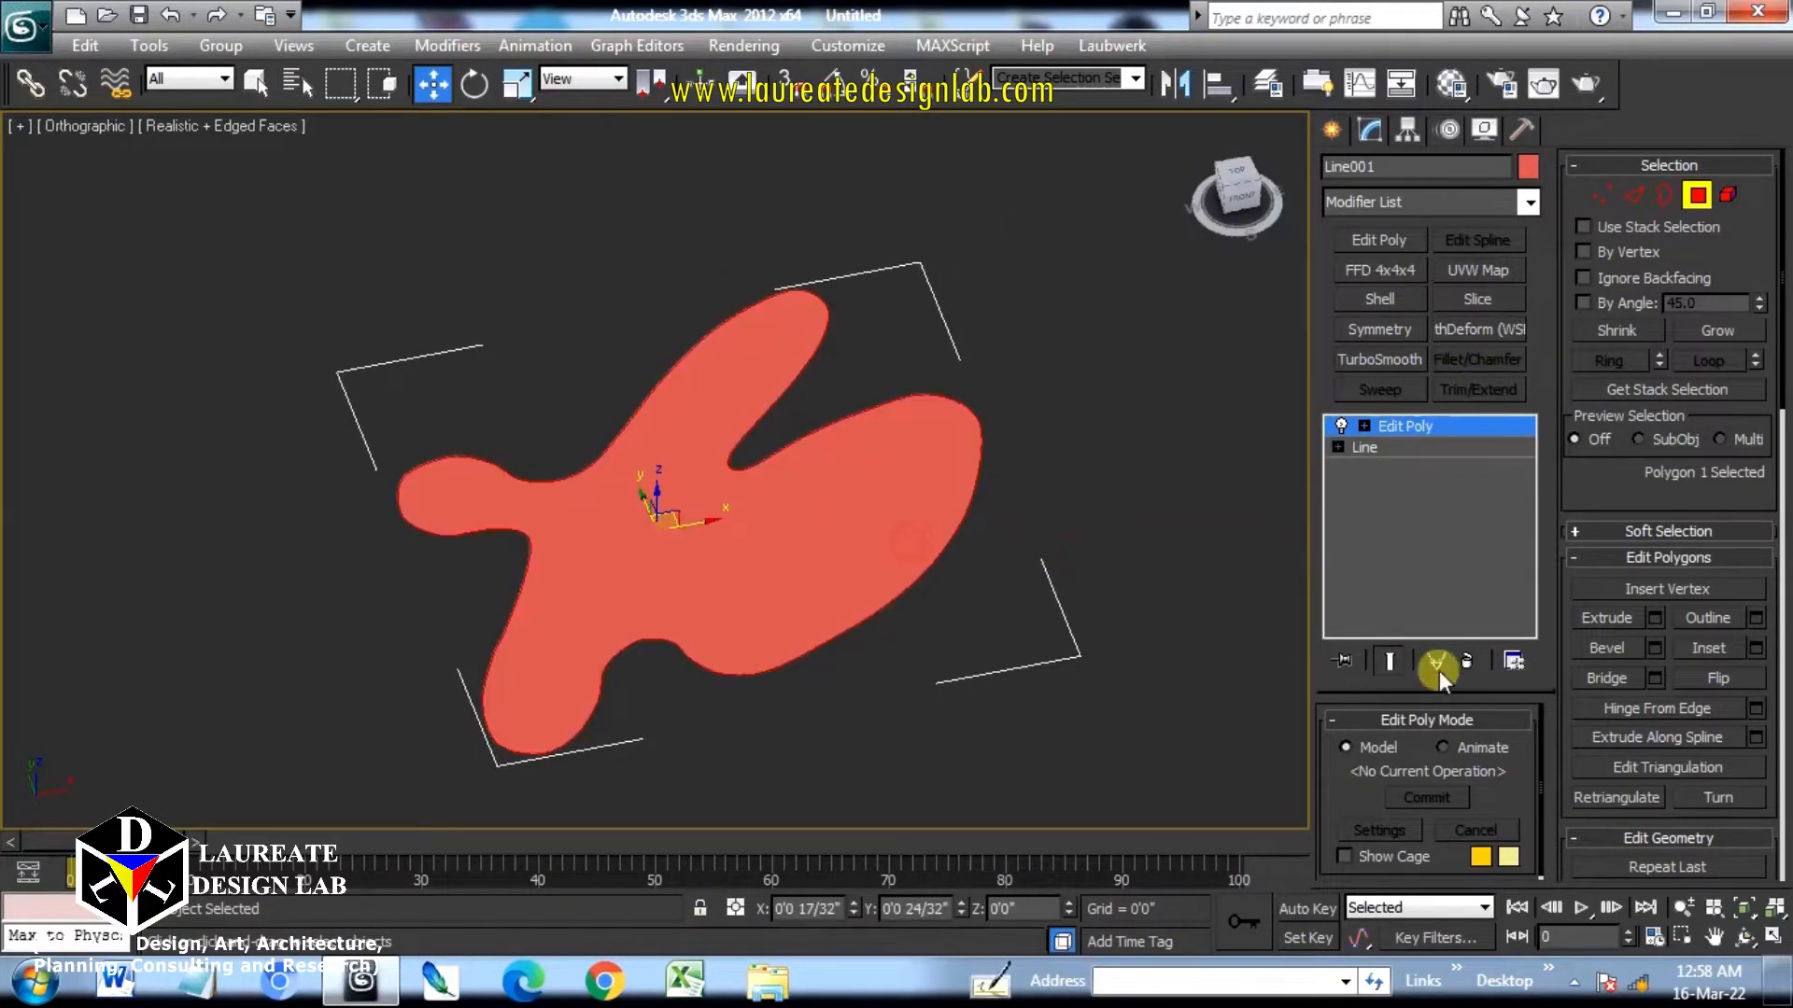
left_click(1656, 619)
left_click_drag(679, 514, 696, 519)
left_click(668, 561)
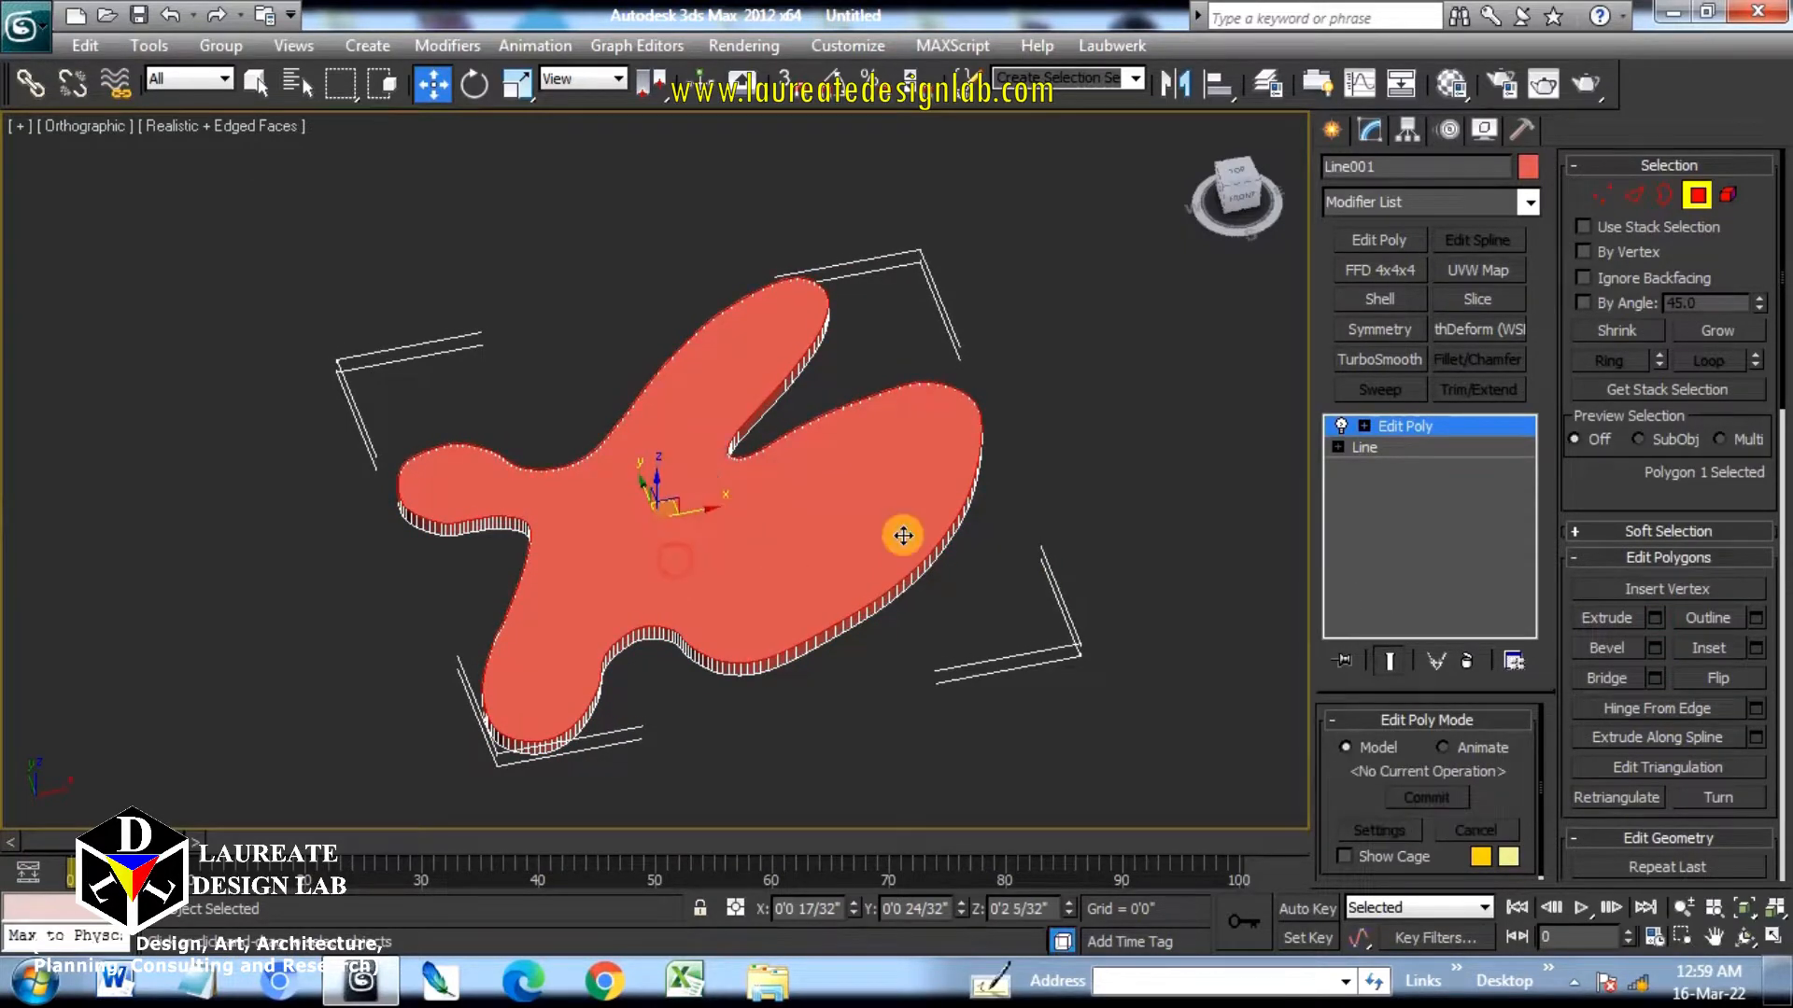
Change the slab's object colour to light blue and finish polygon editing.
left_click(1527, 169)
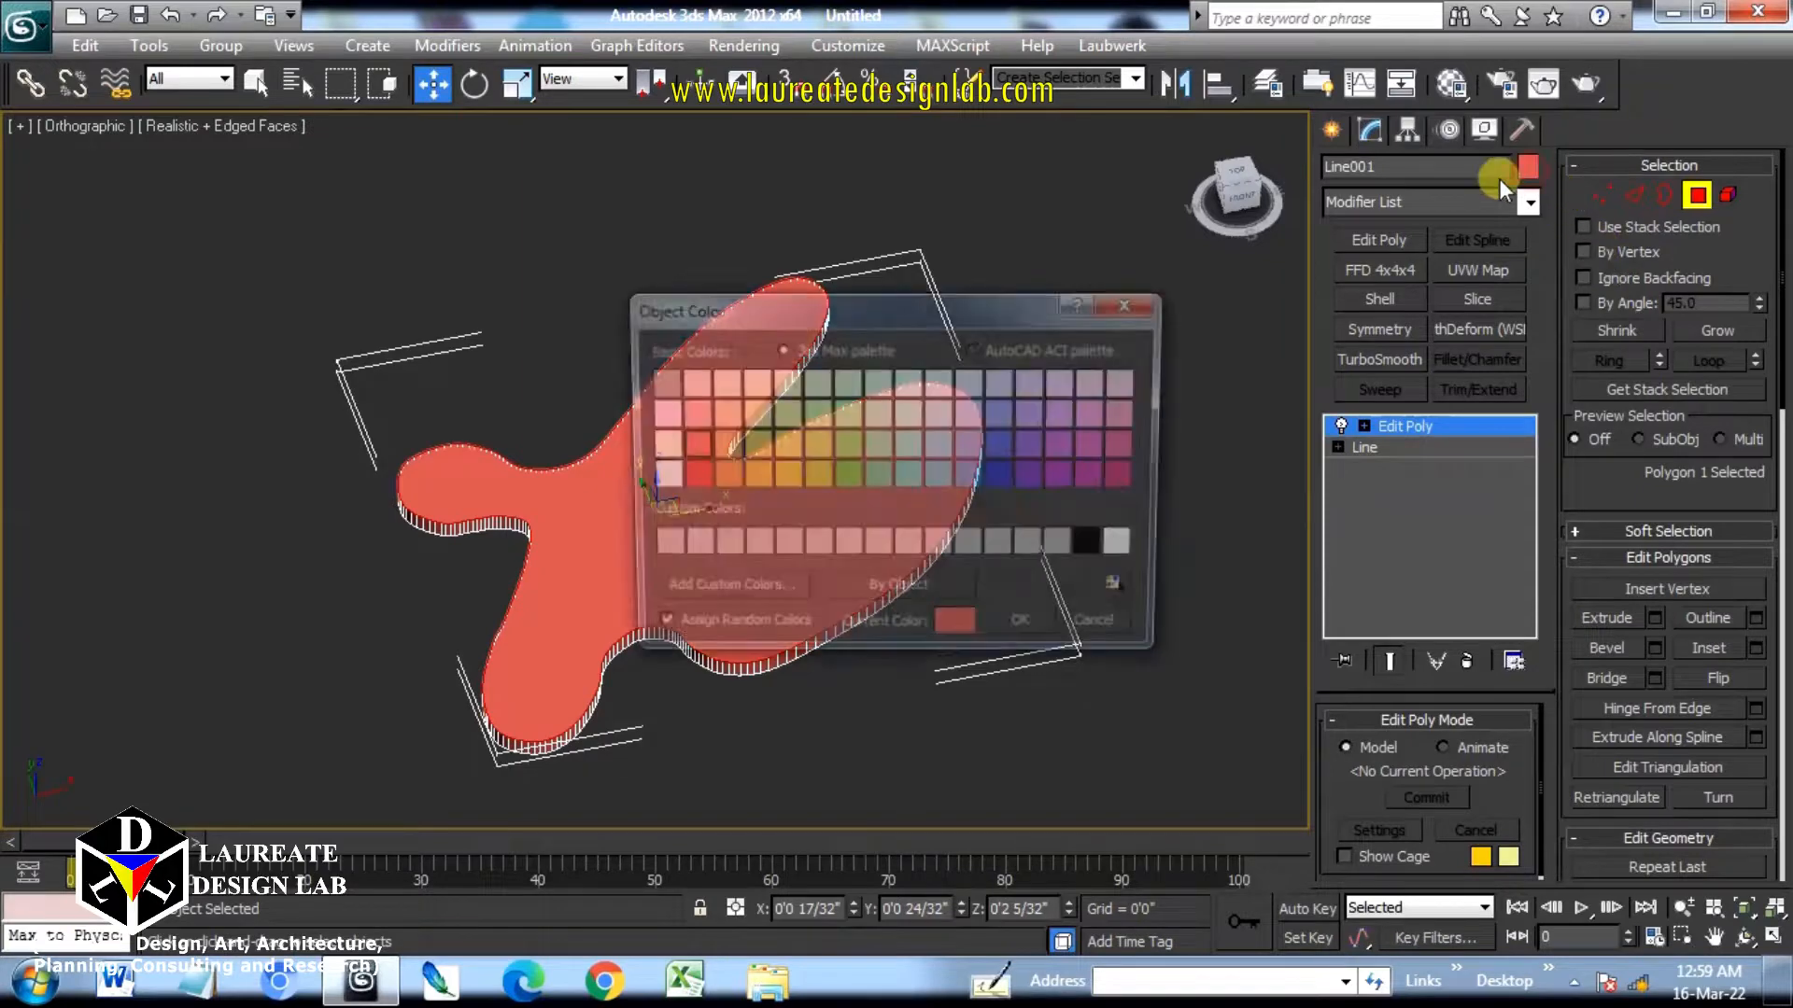
left_click(941, 442)
left_click(1025, 631)
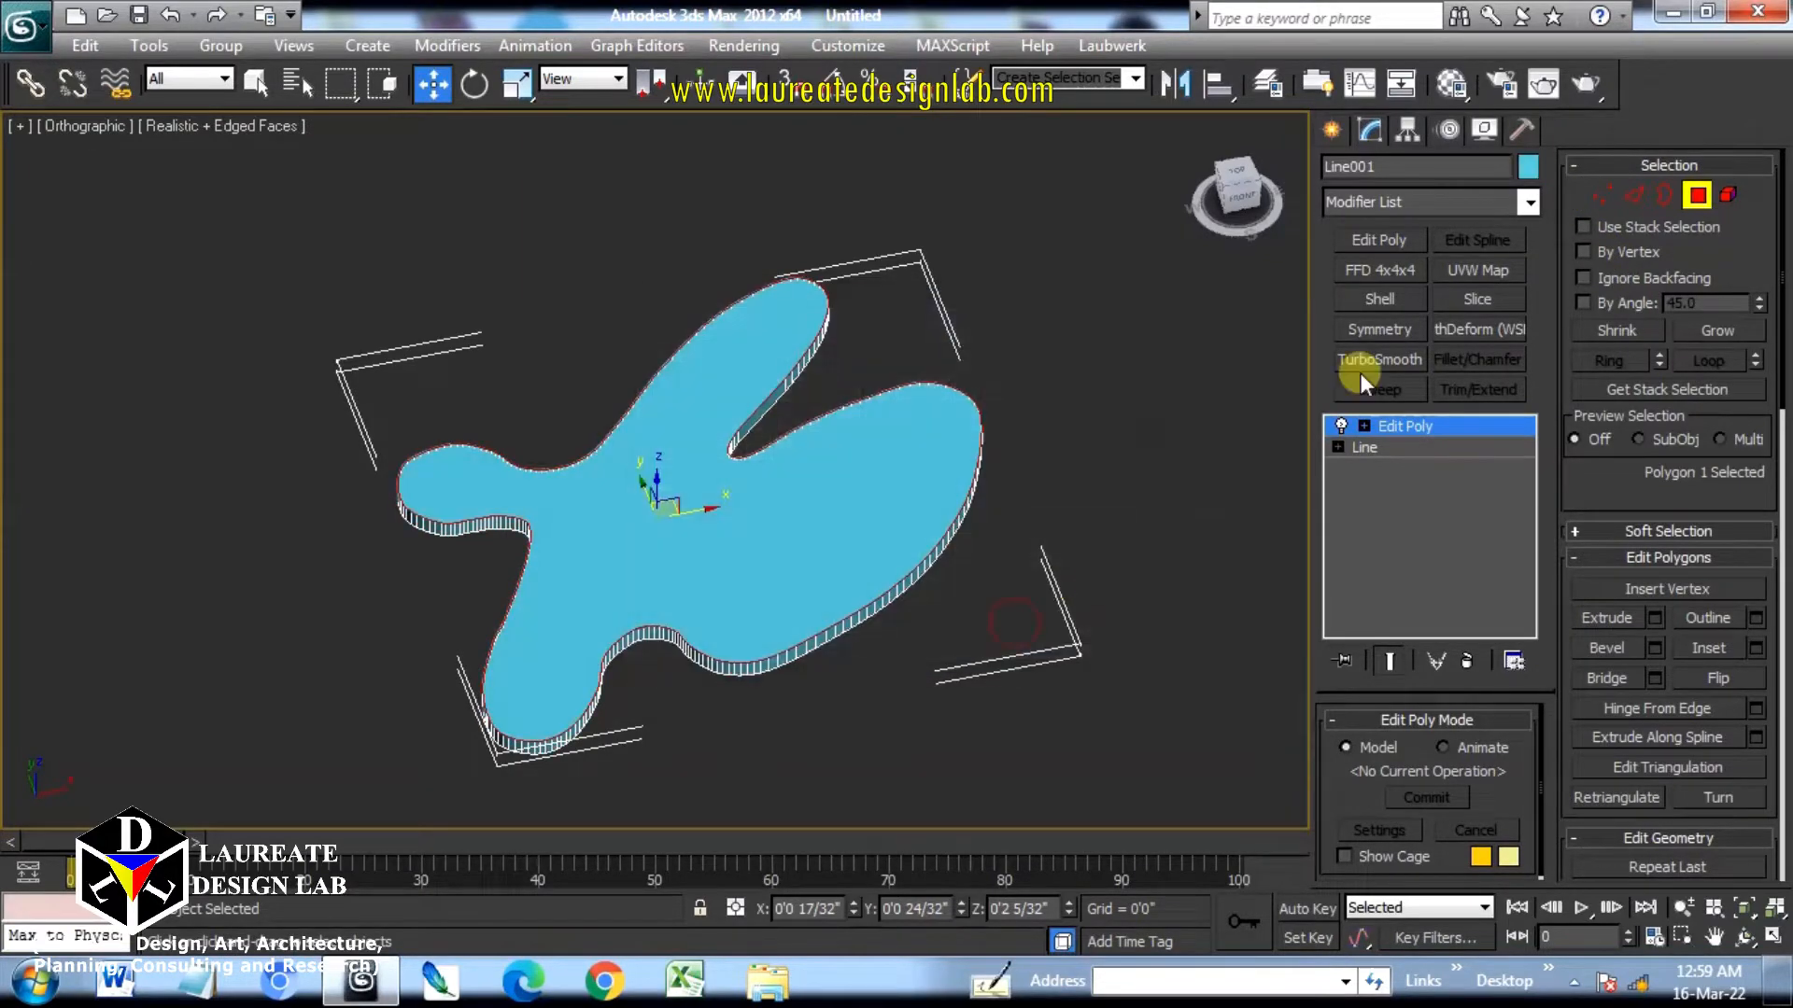
left_click(988, 400)
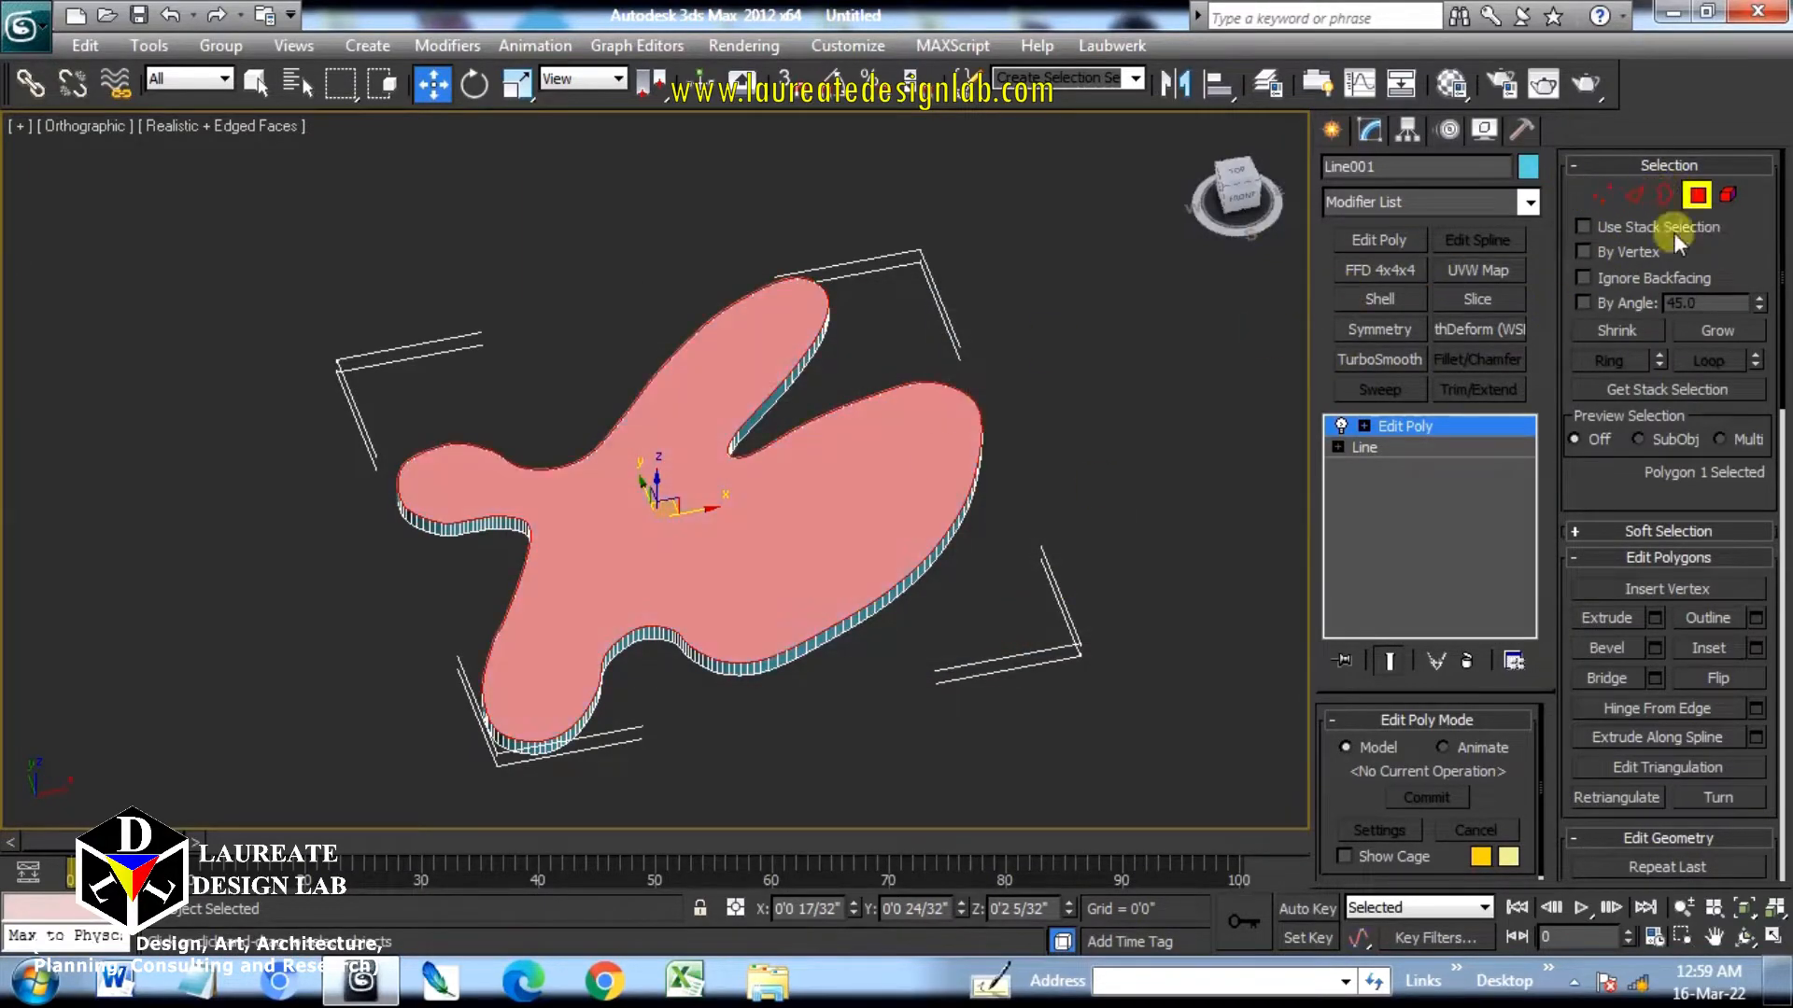
left_click(1698, 194)
Apply an HSDS modifier to the slab to triangulate its faces and show it as wireframe from above.
left_click(1386, 200)
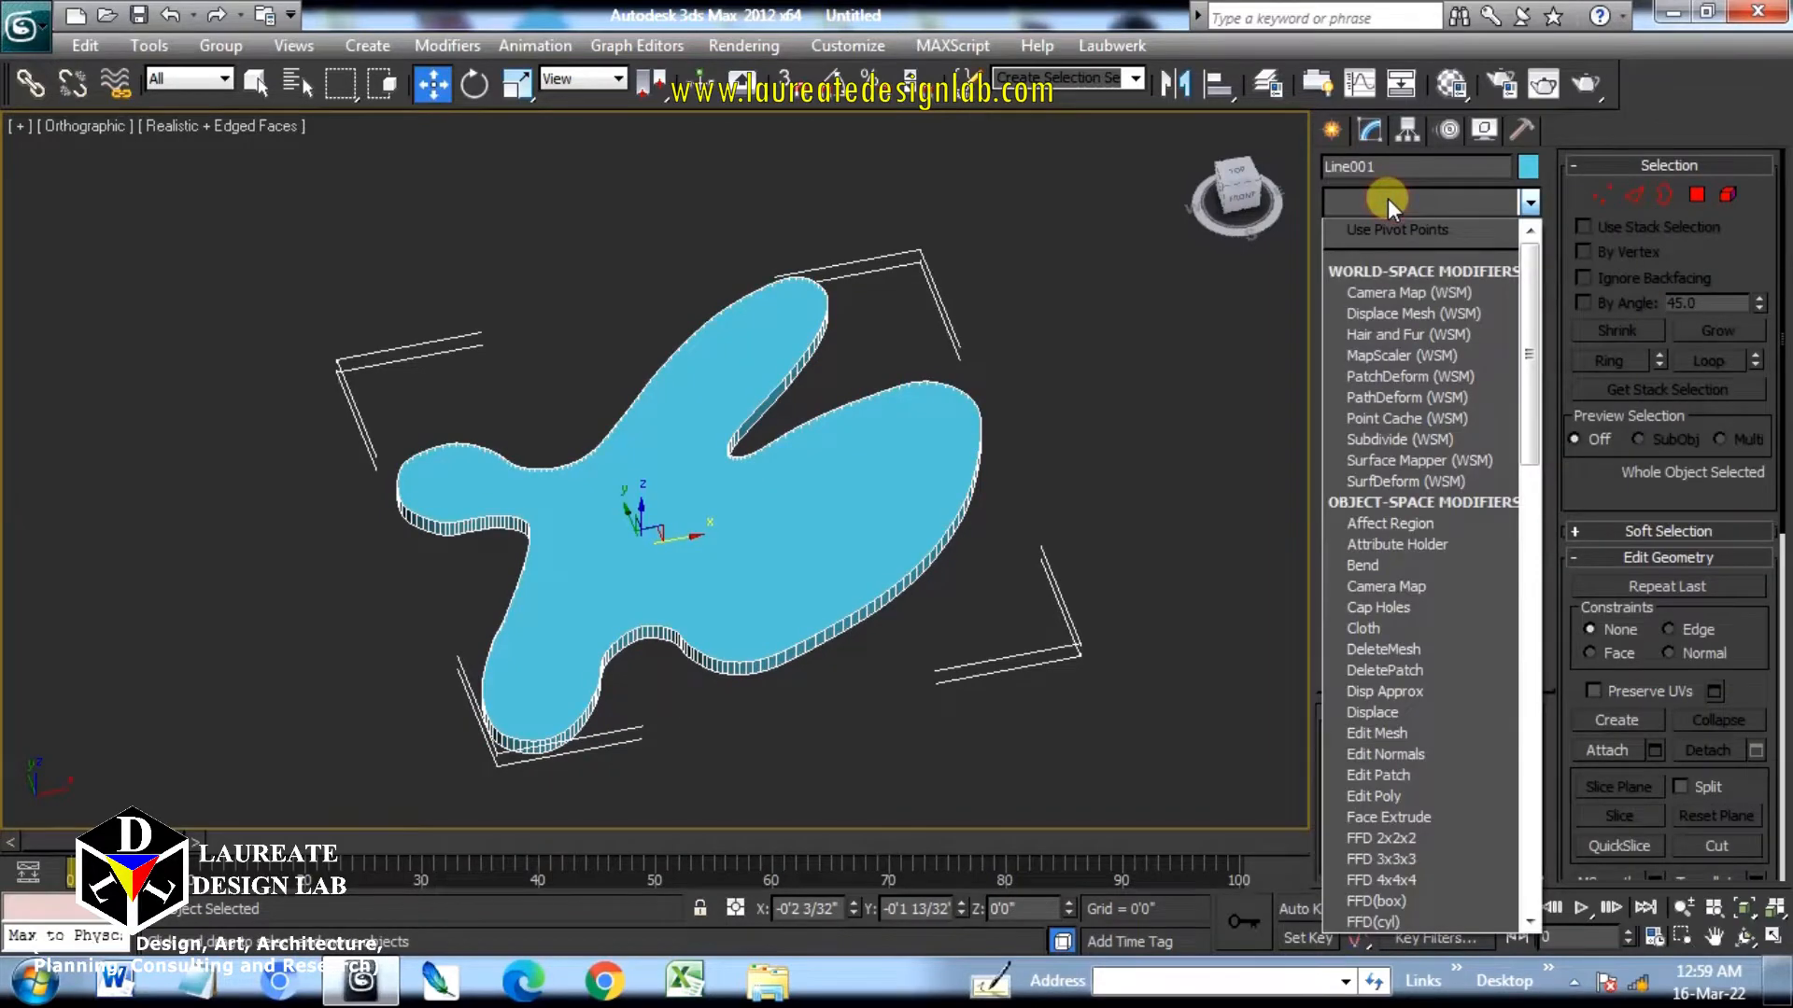
key("h")
left_click(1386, 229)
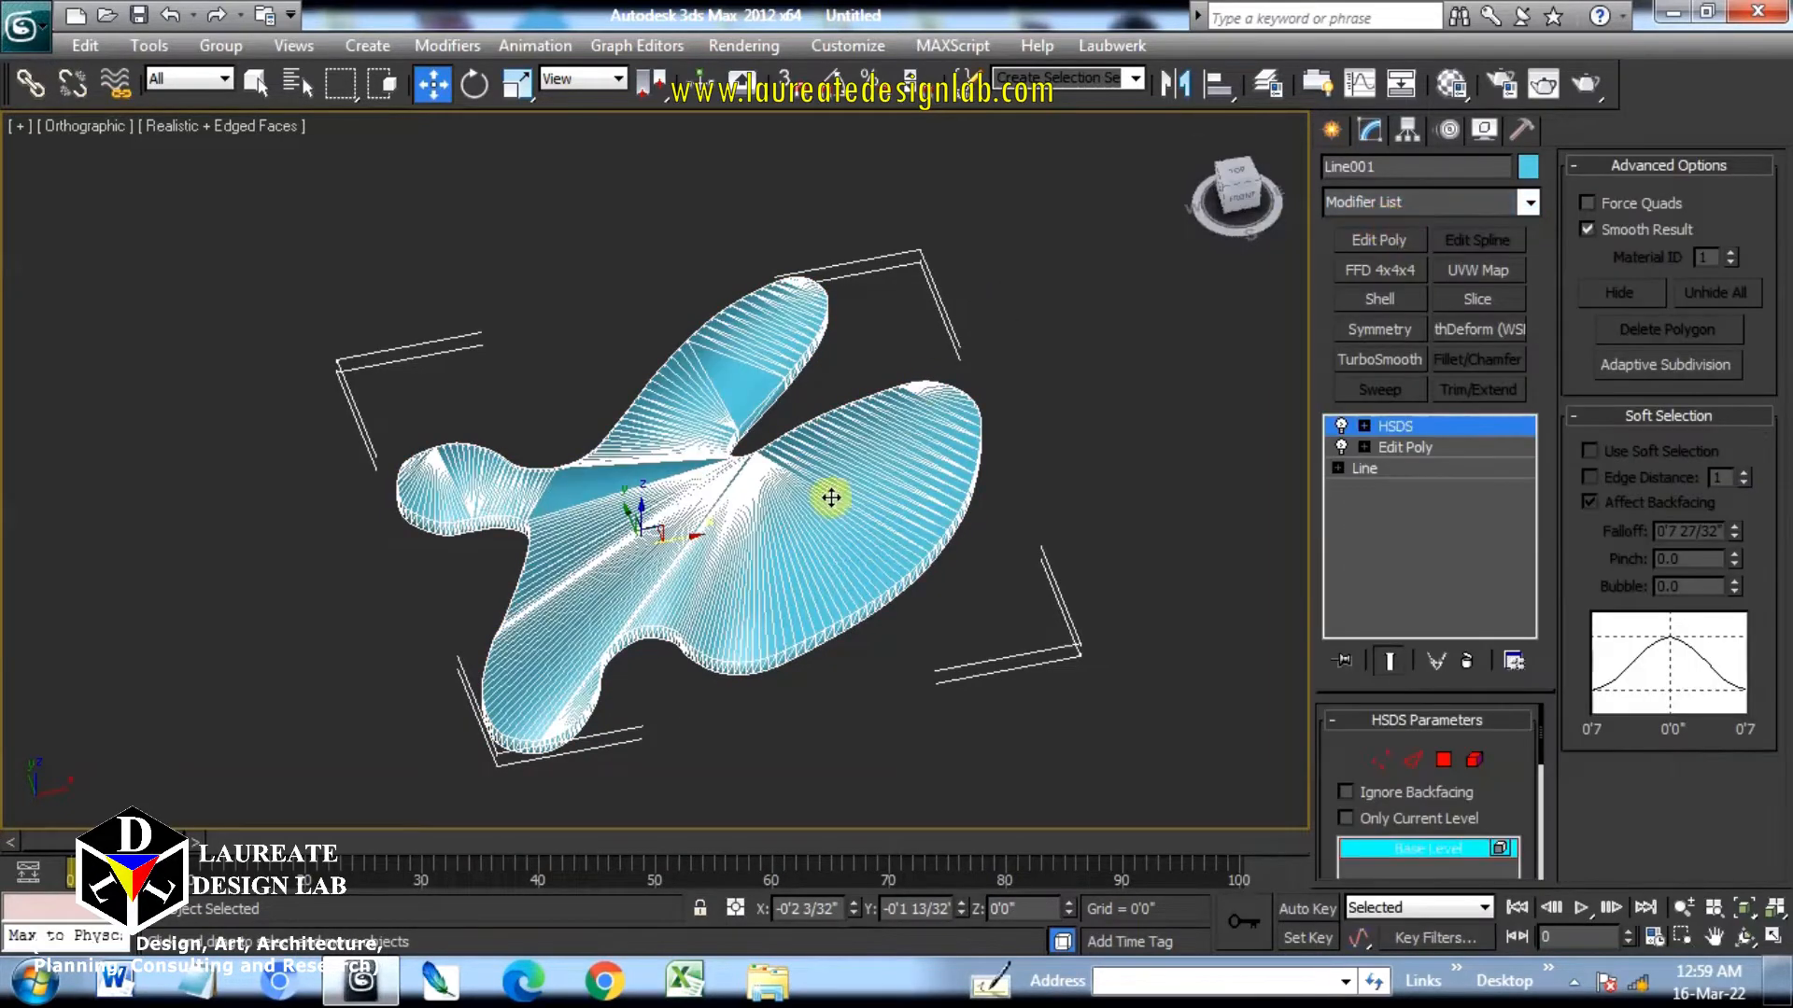
scroll(854, 479, "up", 4)
key("t")
key("z")
middle_click_drag(968, 513, 1060, 552)
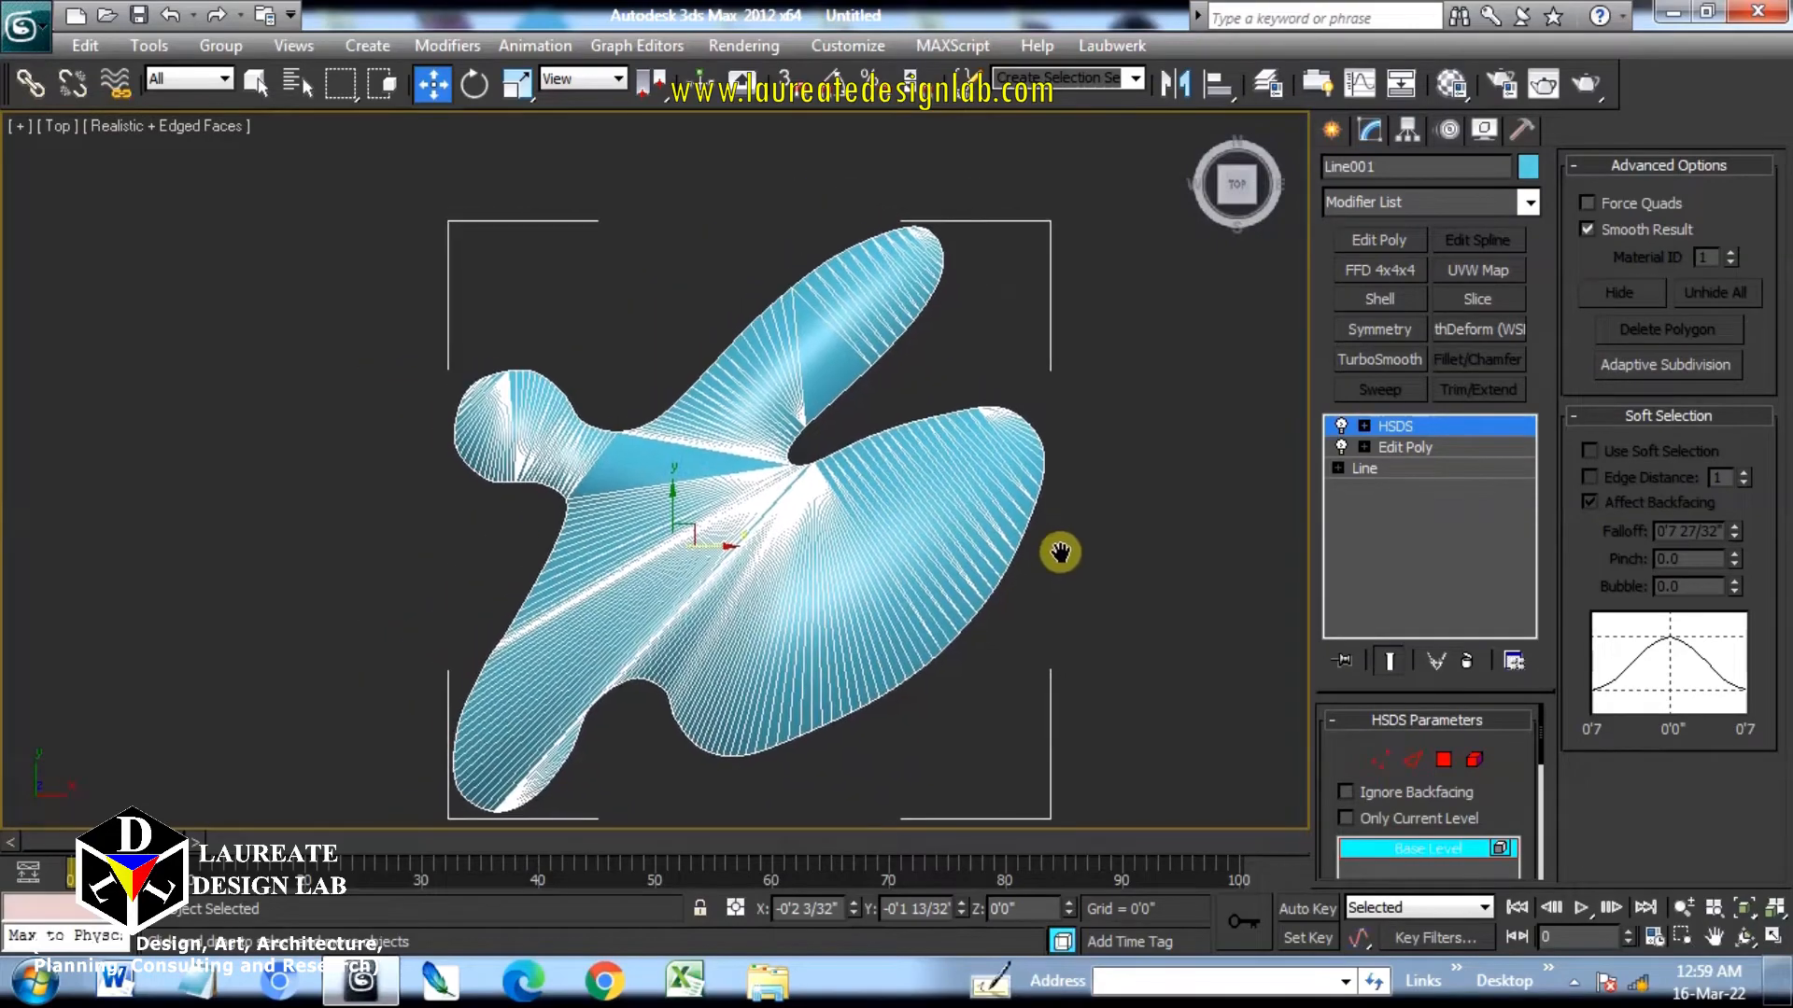
key("F3")
scroll(981, 551, "up", 4)
scroll(1167, 635, "down", 4)
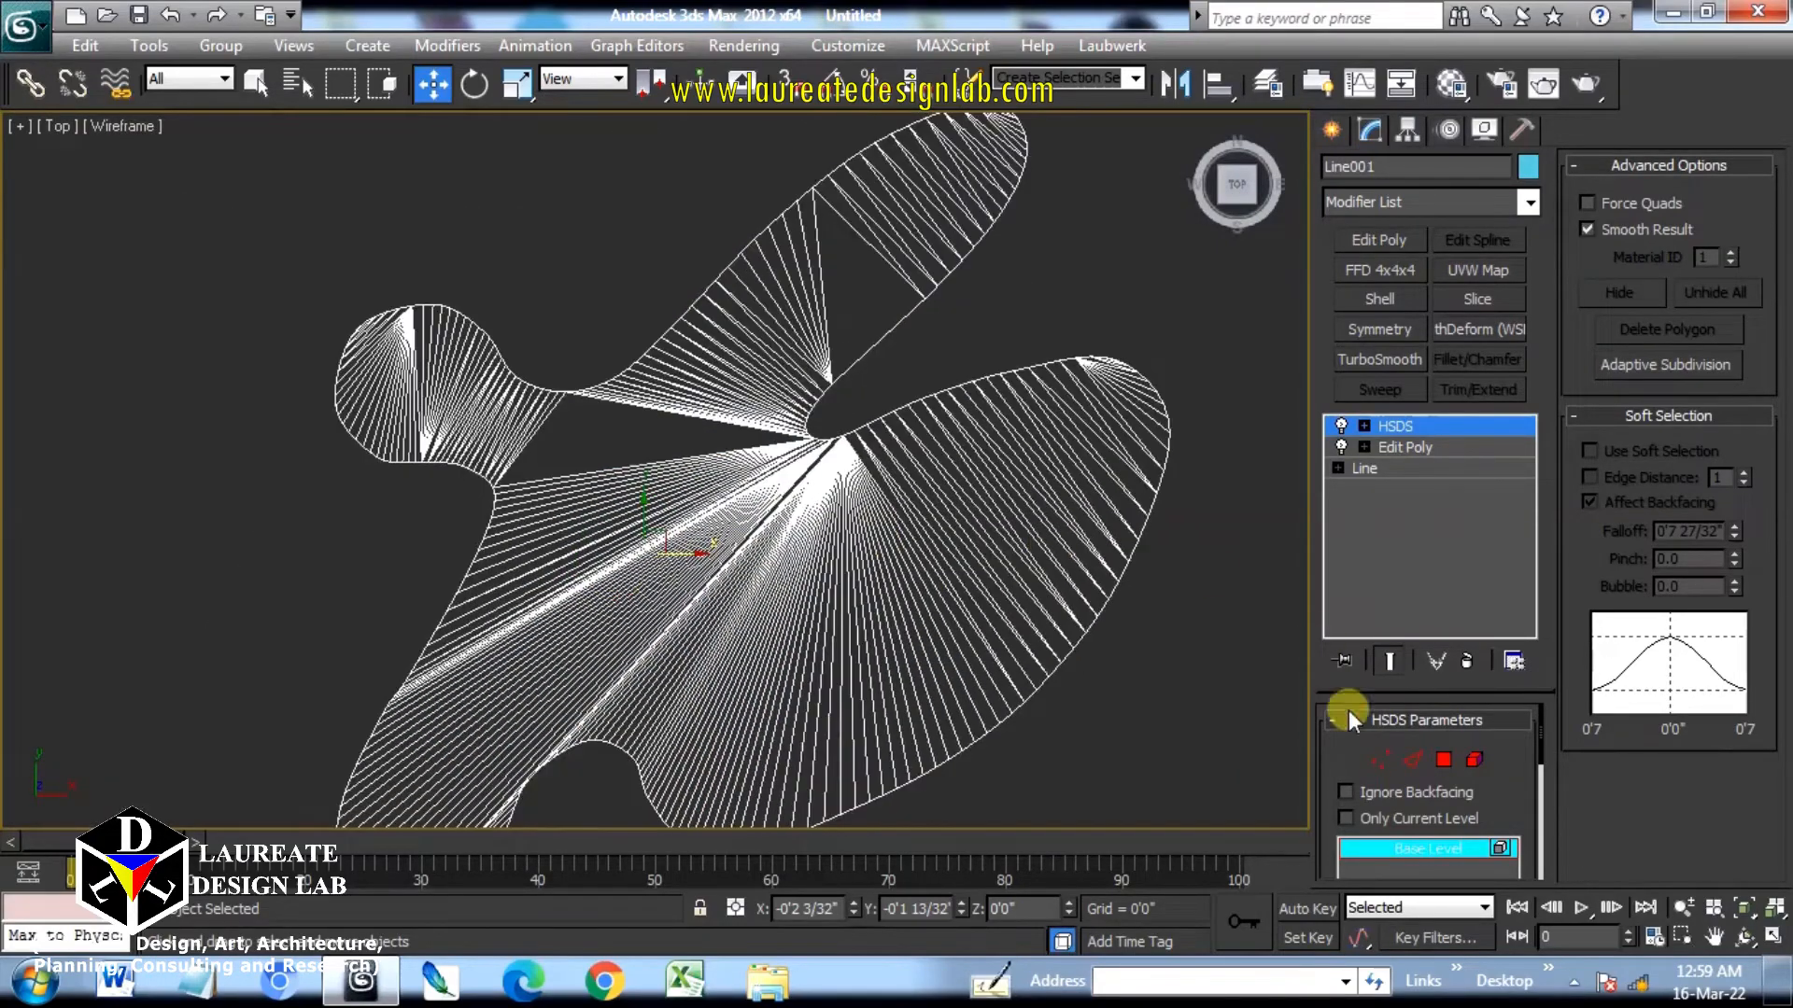
Try to fence-select the fan of edges at the right lobe's tip at the edge level of the HSDS modifier.
left_click(1413, 759)
scroll(1125, 445, "up", 3)
scroll(1125, 445, "up", 2)
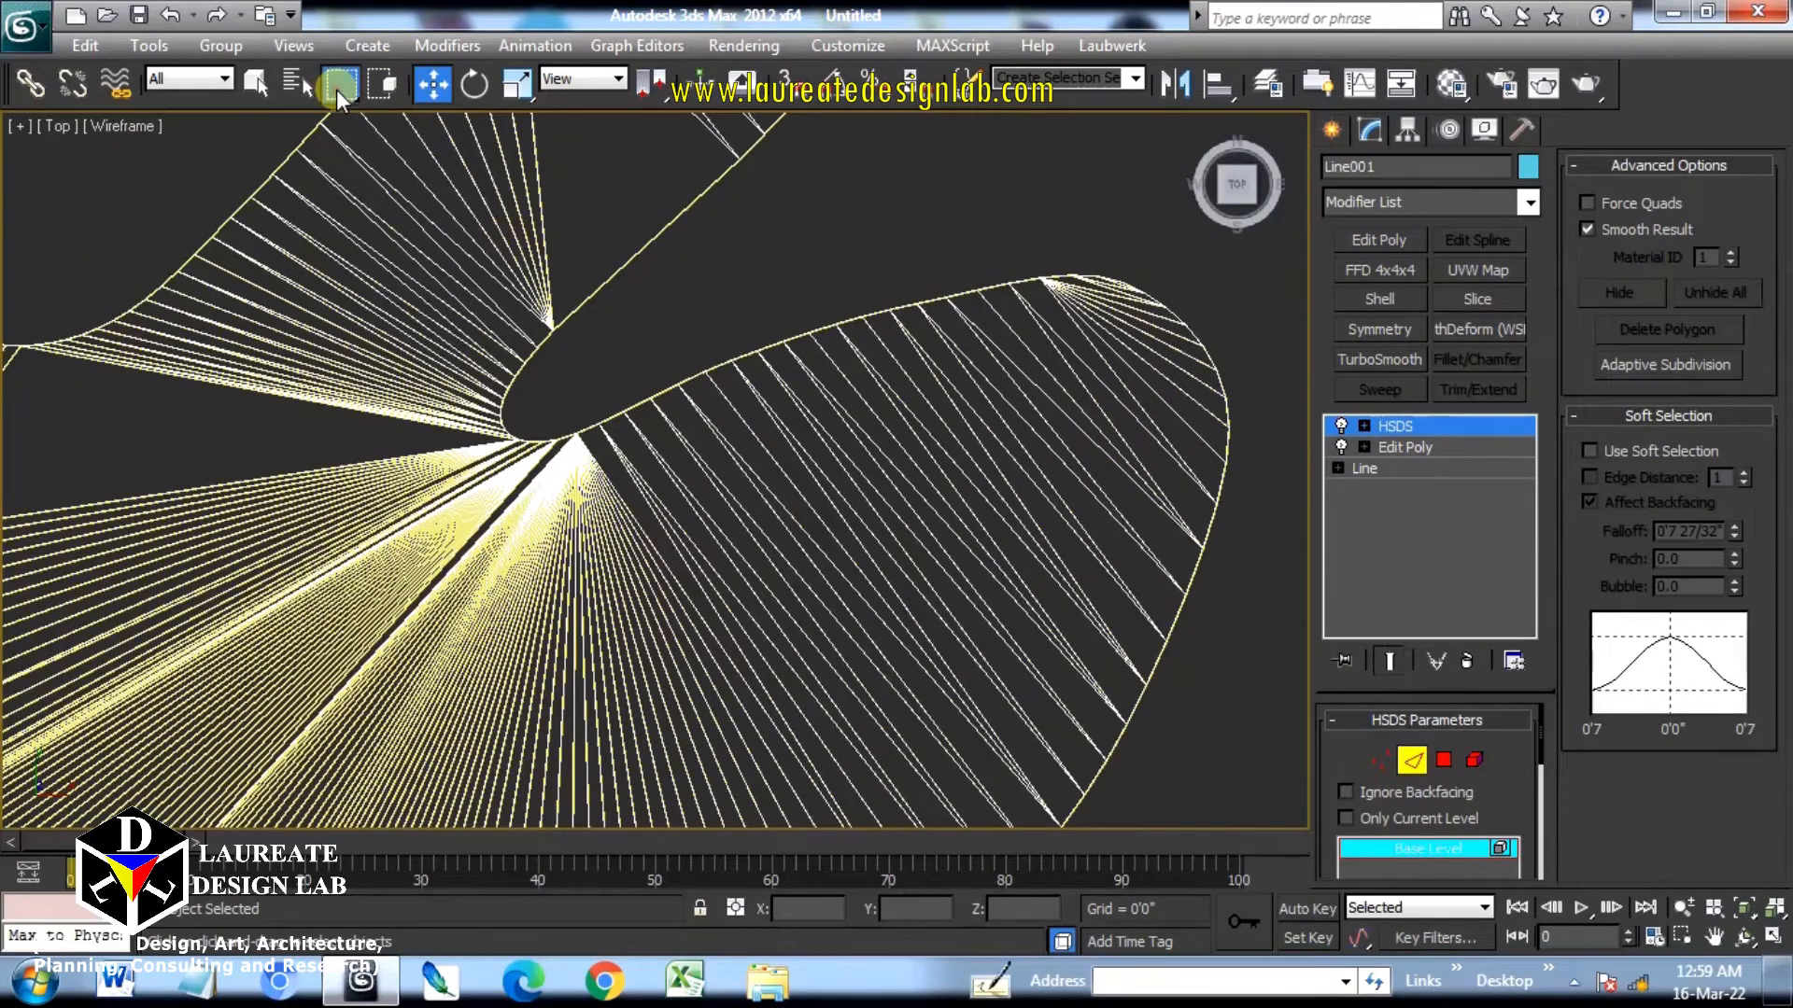
left_click_drag(337, 90, 340, 207)
scroll(1121, 275, "up", 5)
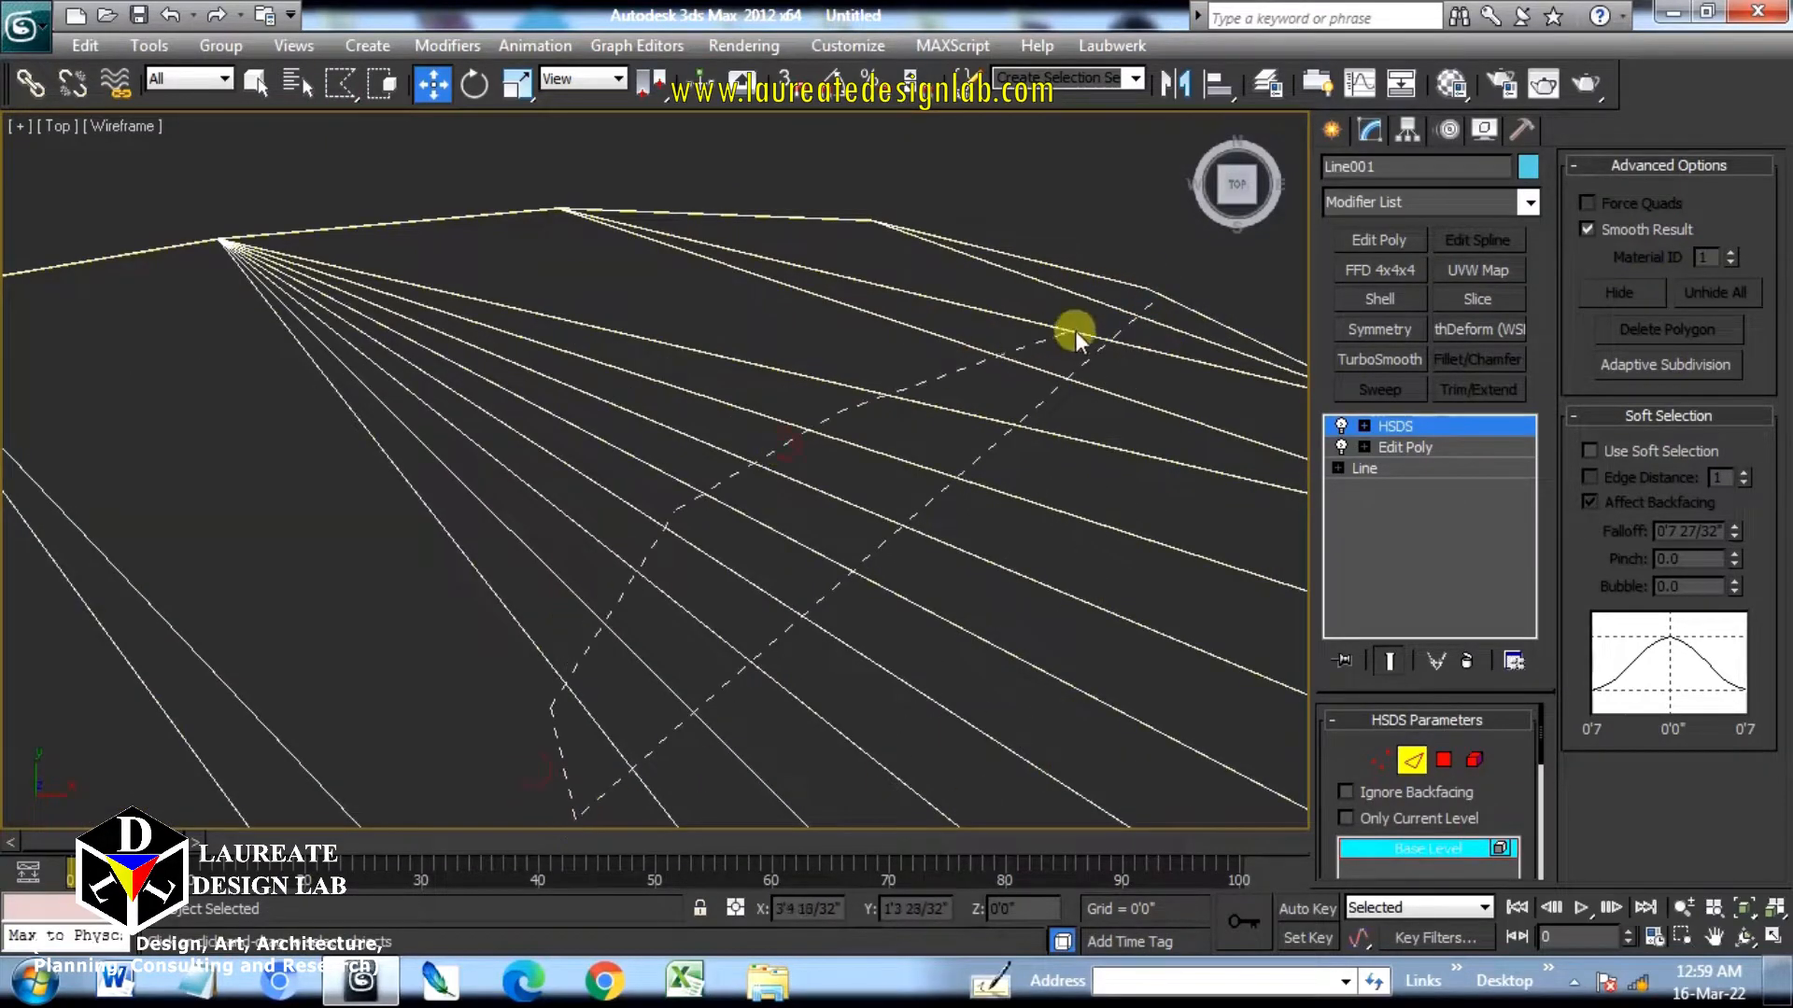
left_click(1145, 303)
scroll(1120, 320, "down", 3)
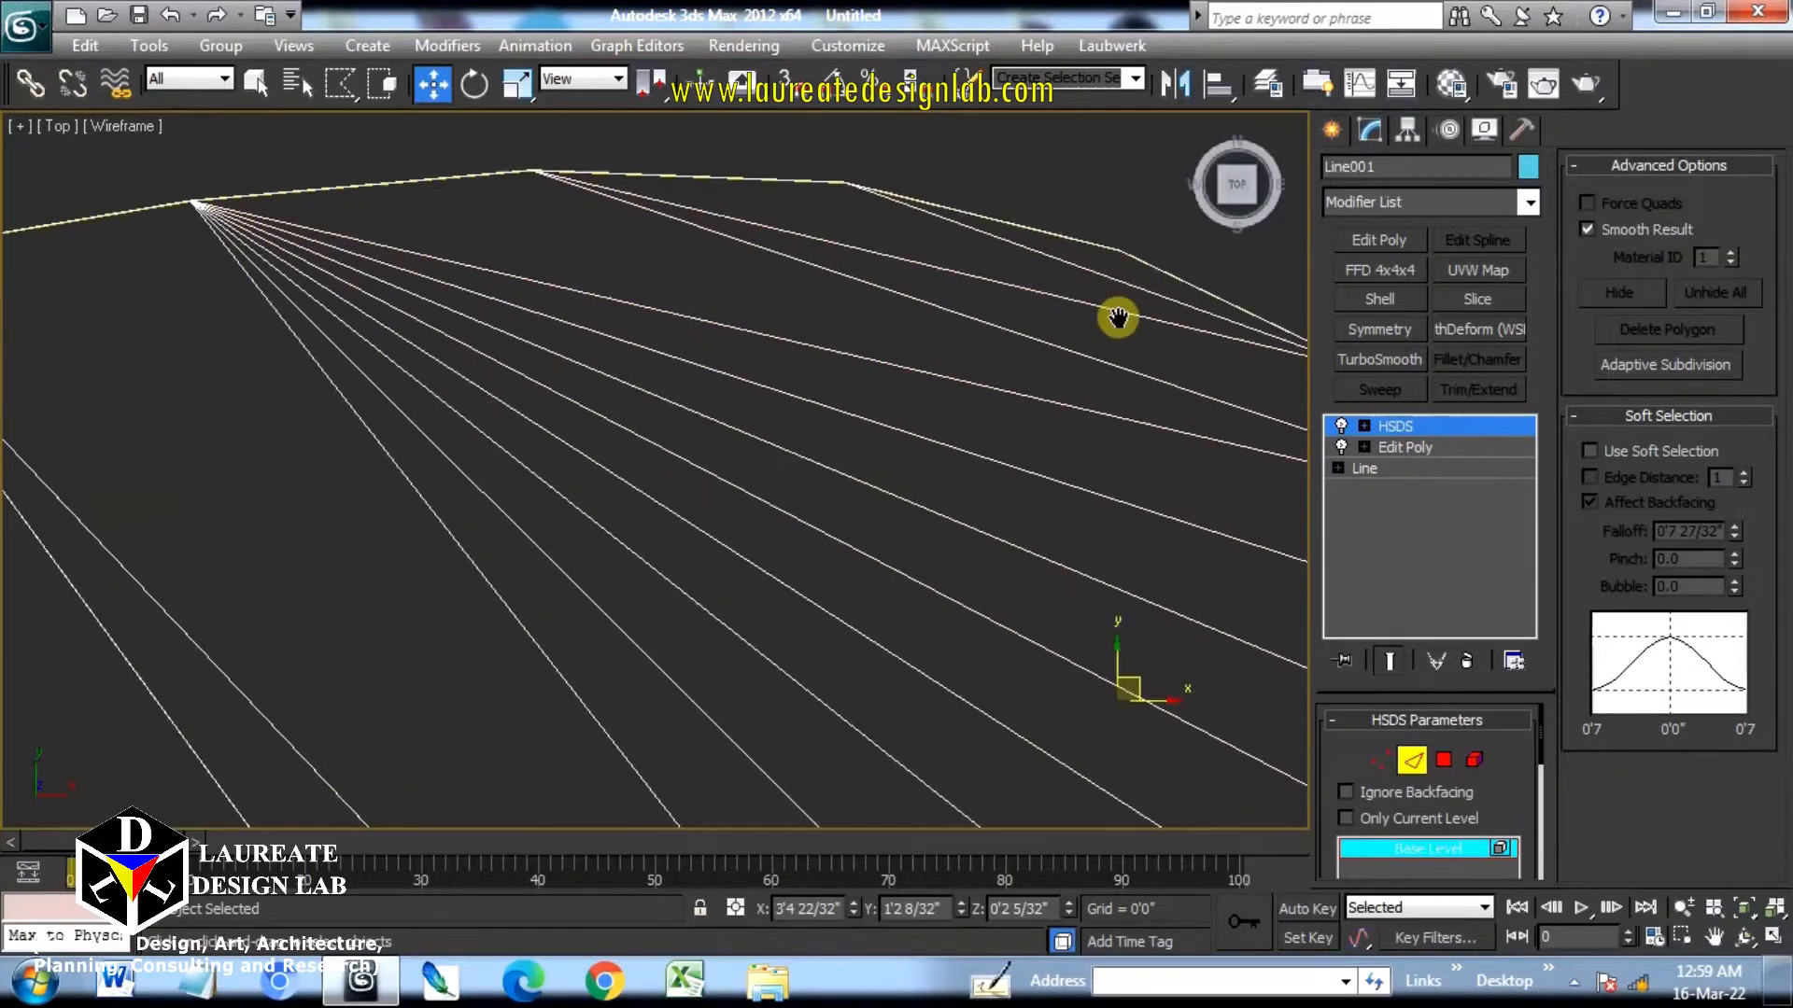
scroll(1074, 369, "down", 1)
Apply another Edit Poly modifier above HSDS and fence-select the fan of edges at the right lobe's tip.
left_click(1372, 243)
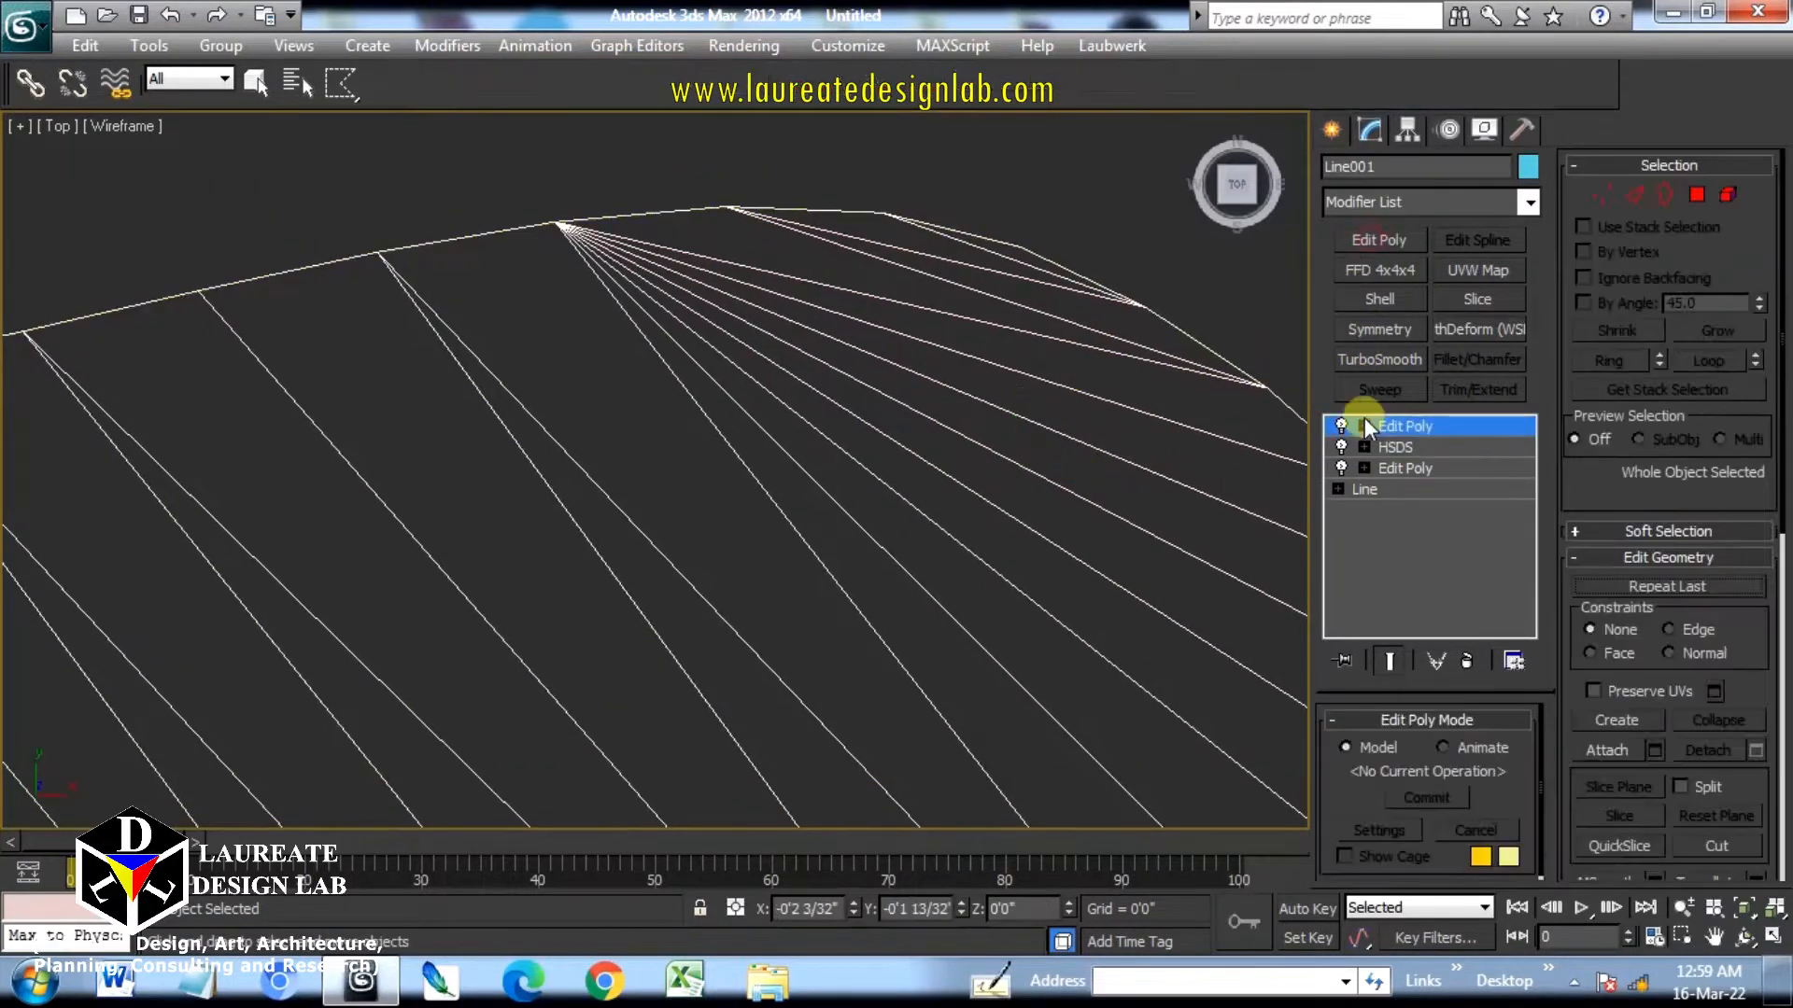
left_click(1634, 194)
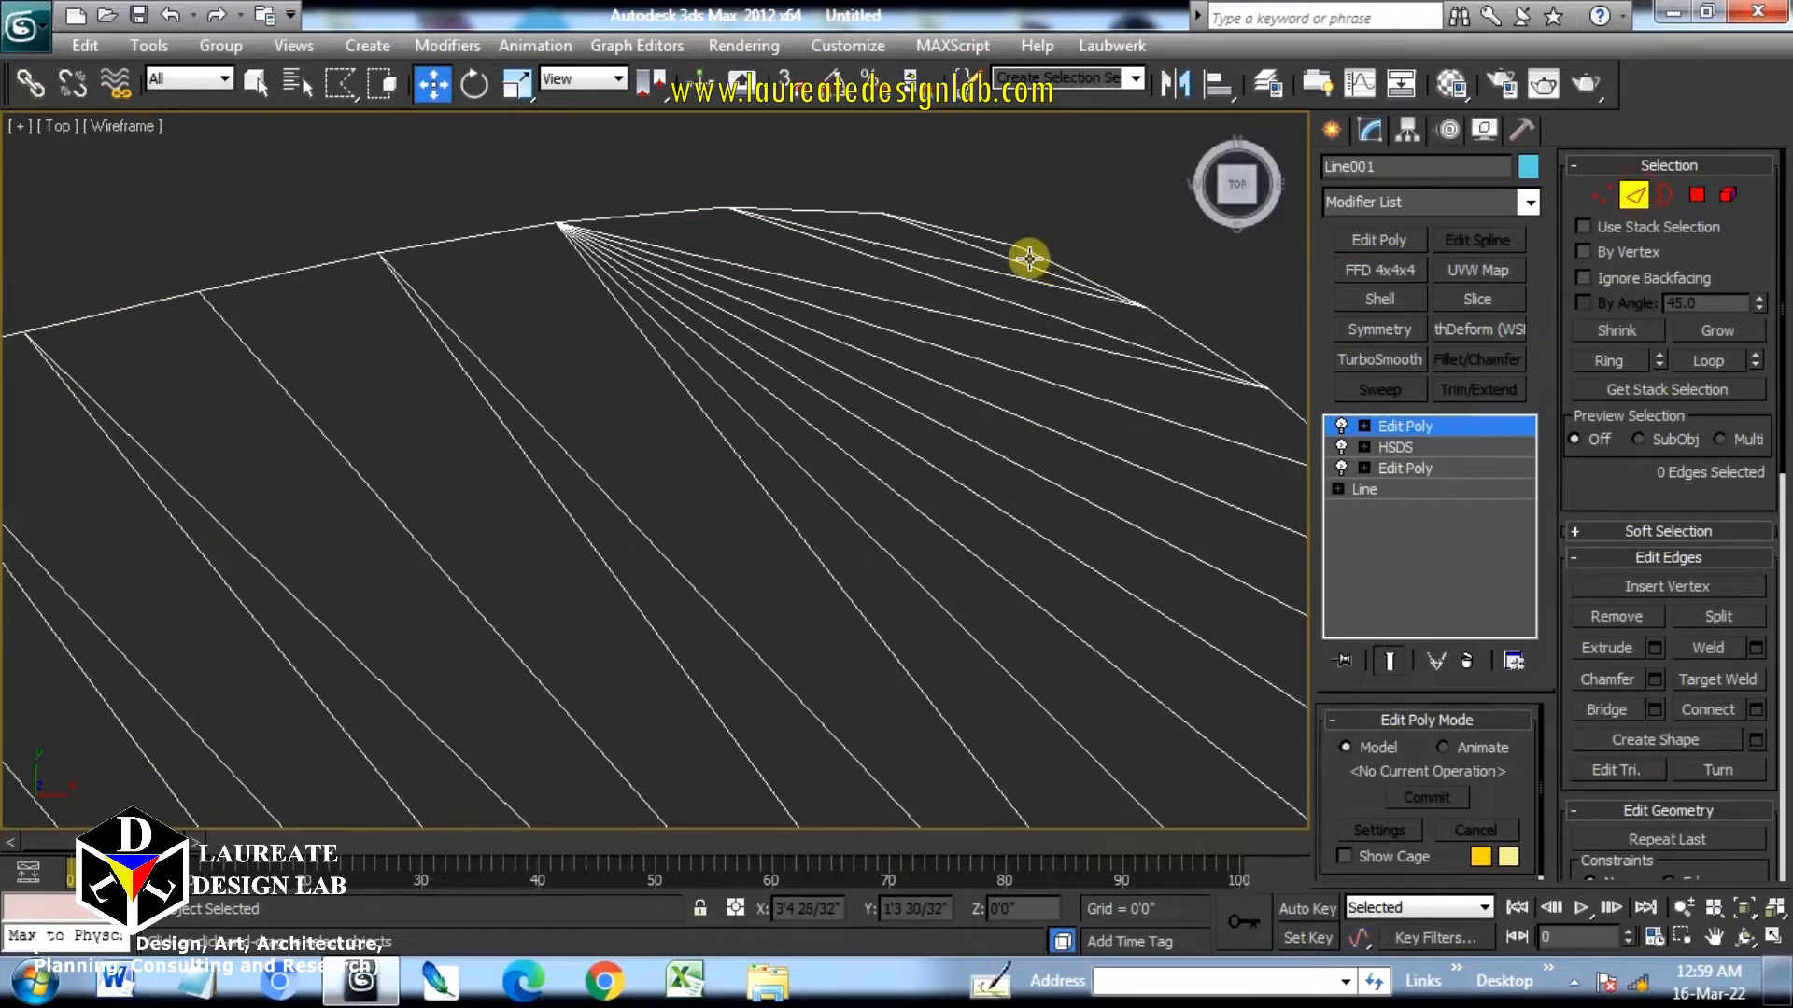
left_click(333, 79)
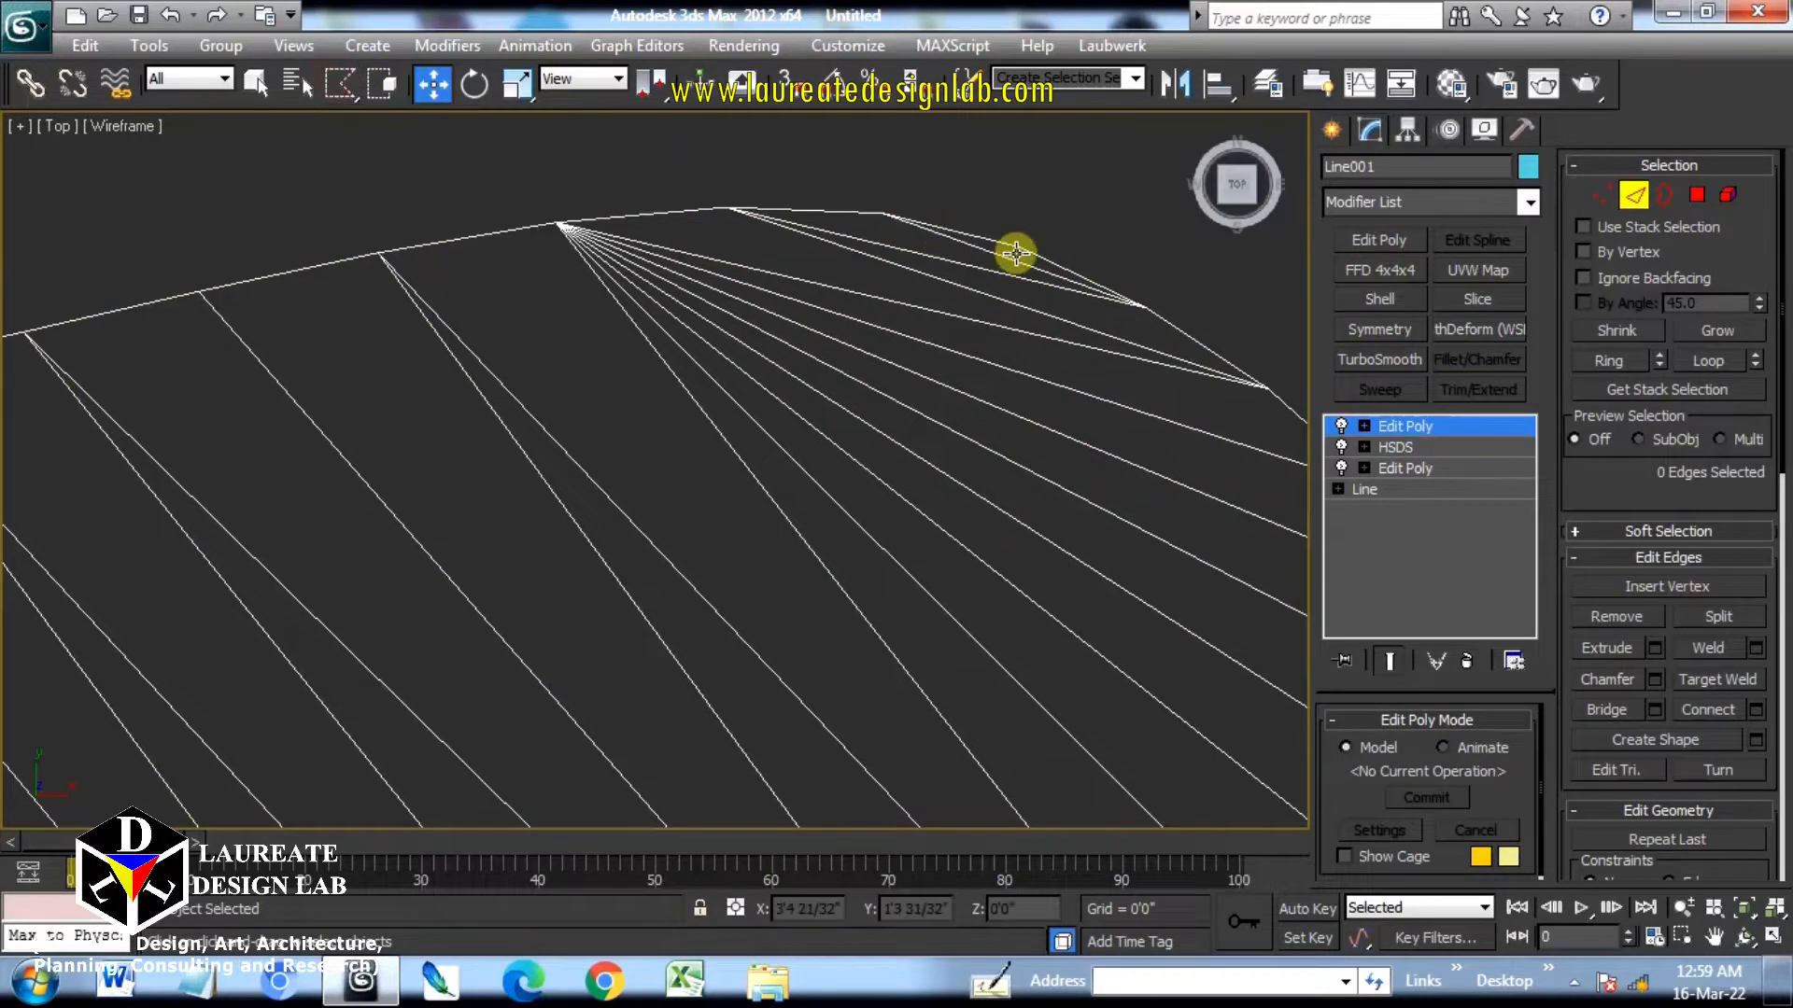
left_click(1017, 286)
scroll(1013, 267, "up", 2)
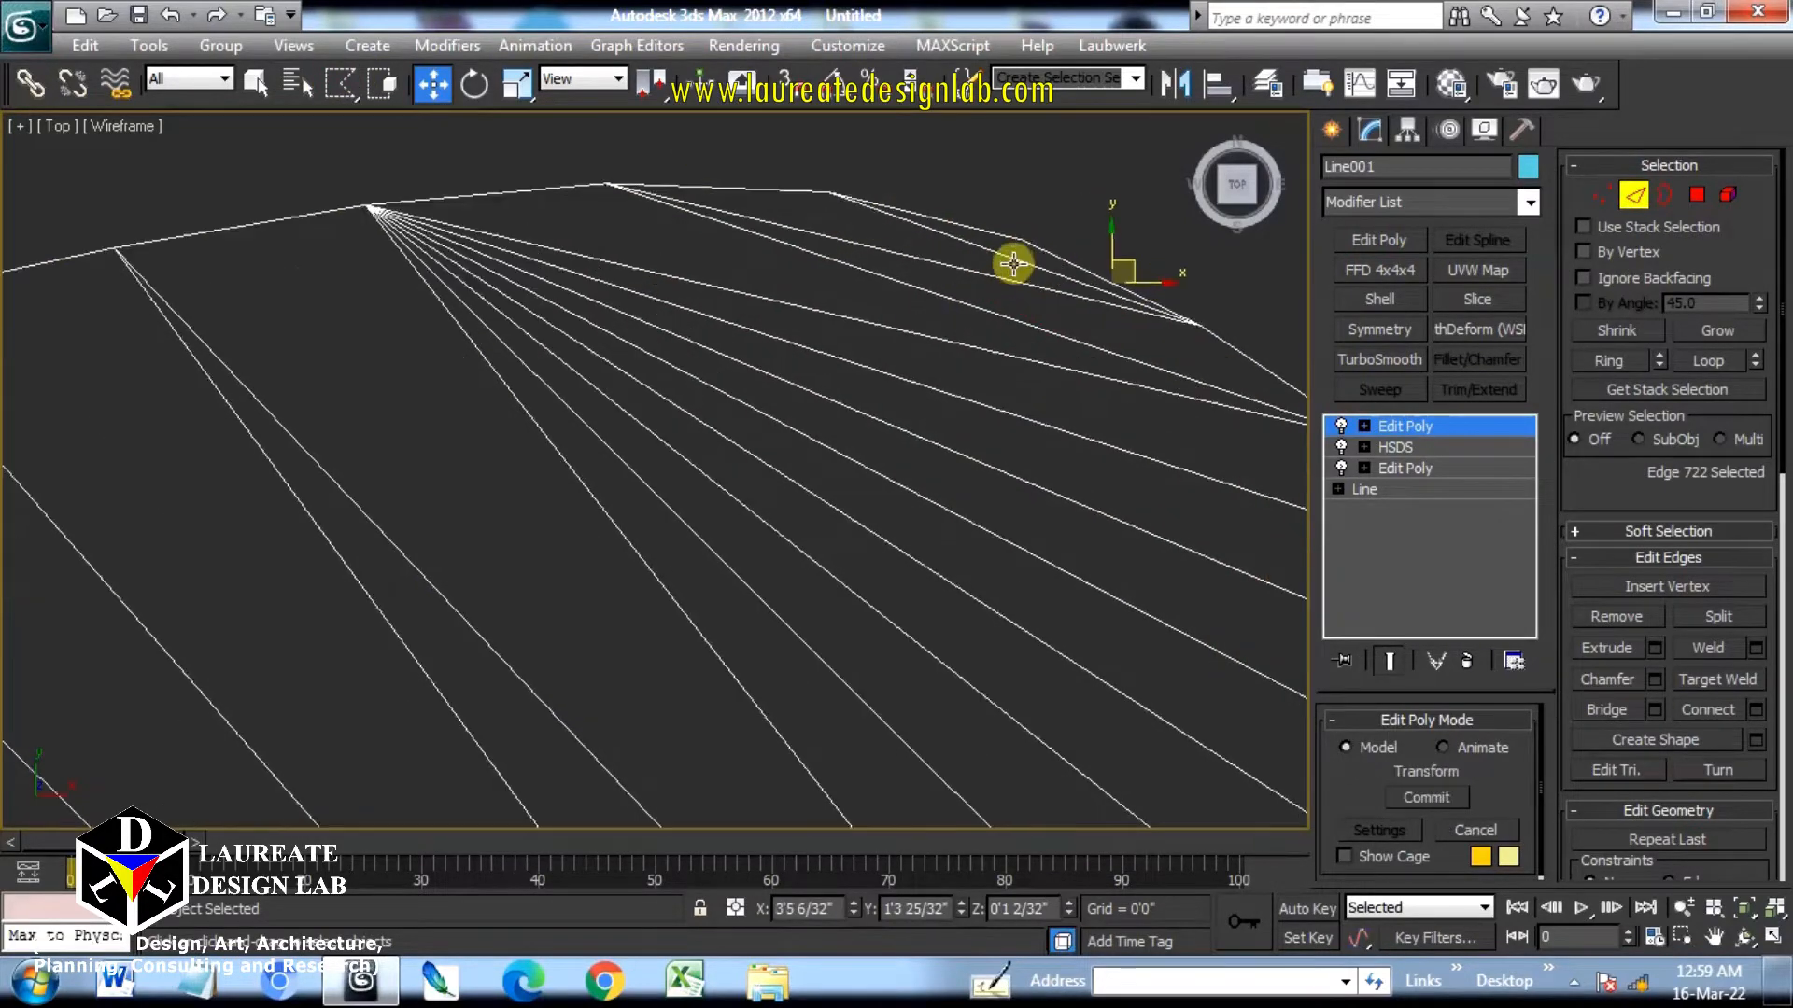
scroll(1013, 264, "up", 2)
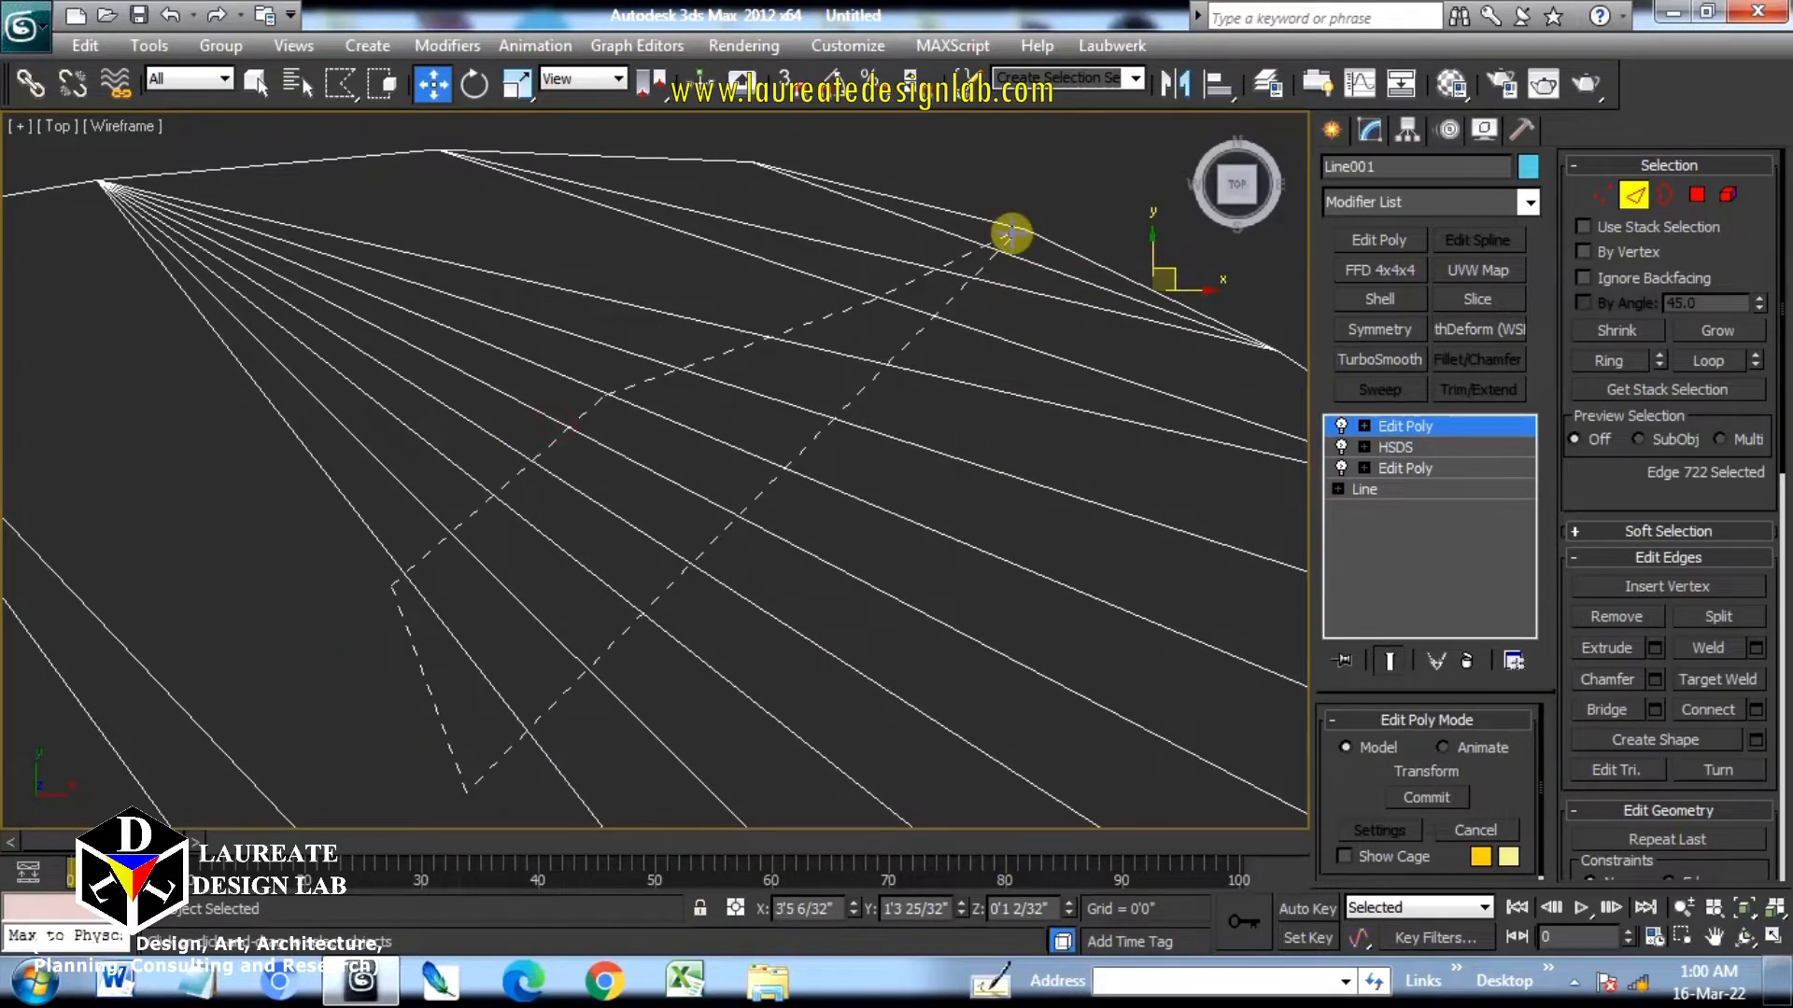
left_click(1011, 233)
scroll(972, 255, "down", 8)
Add the edges across the right lobe and through the central fan down to the lower-left lobe to the edge selection.
middle_click_drag(855, 360, 886, 288)
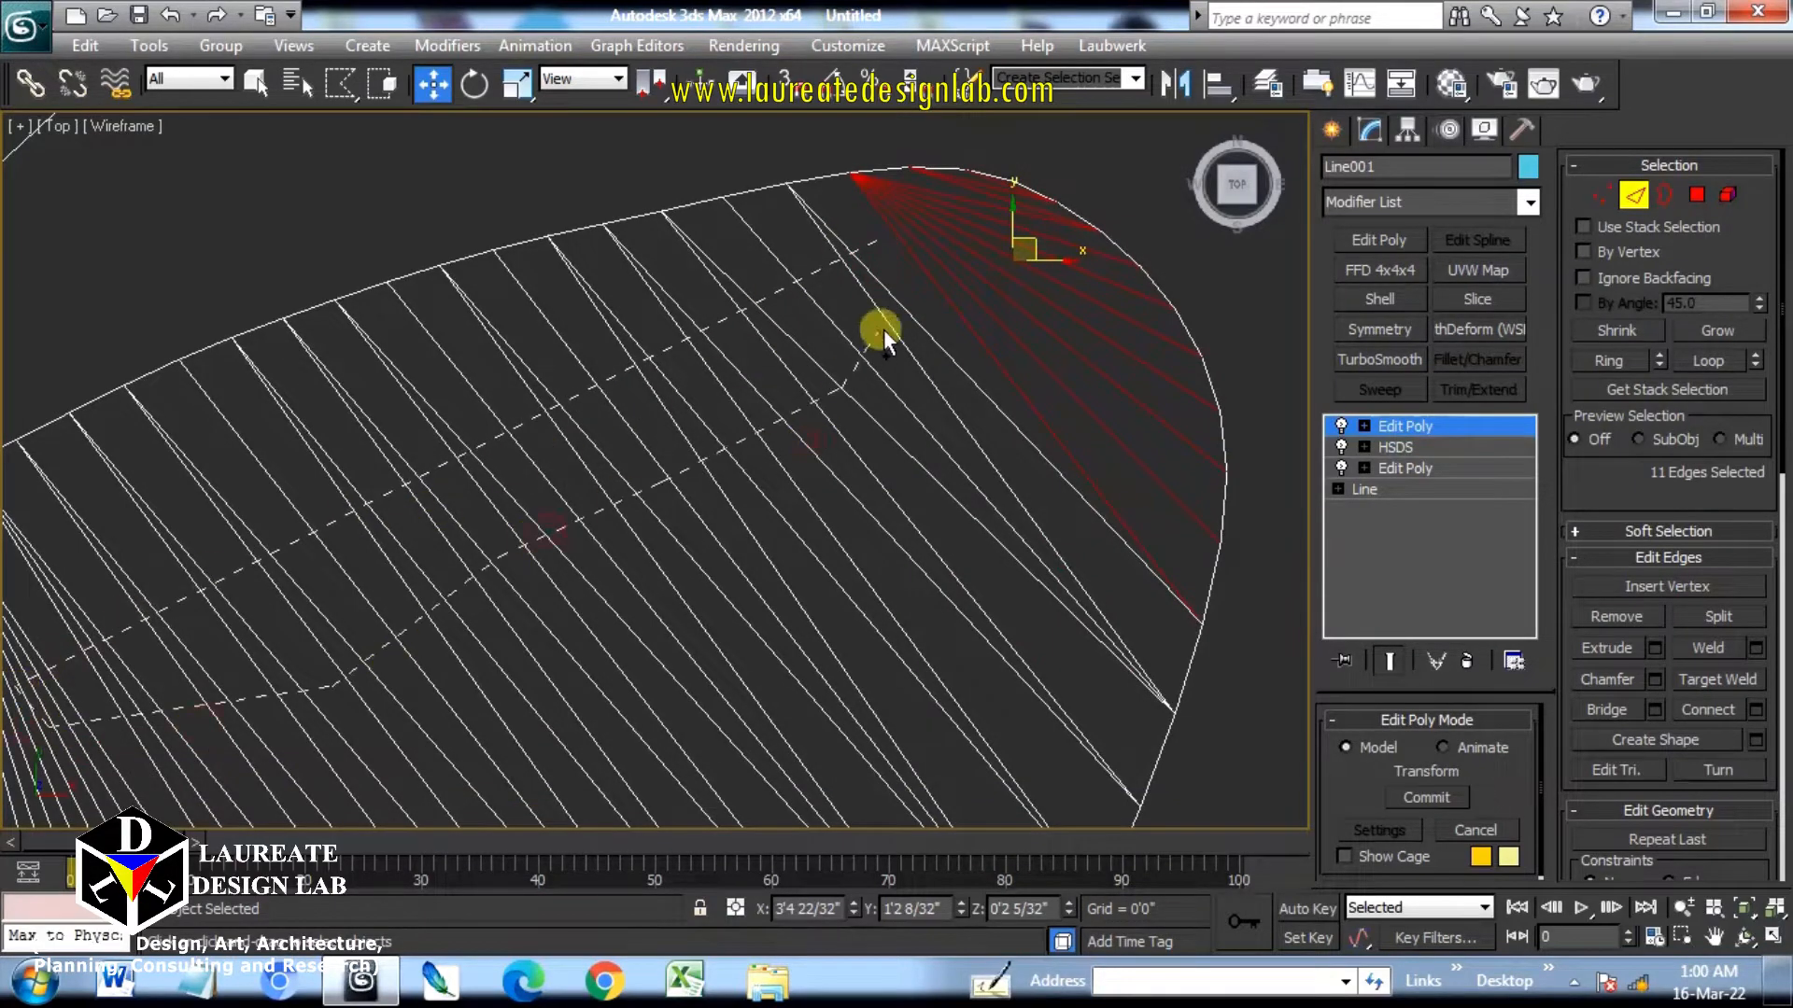
double_click(871, 240, "ctrl")
scroll(895, 290, "down", 5)
middle_click_drag(760, 424, 1034, 230)
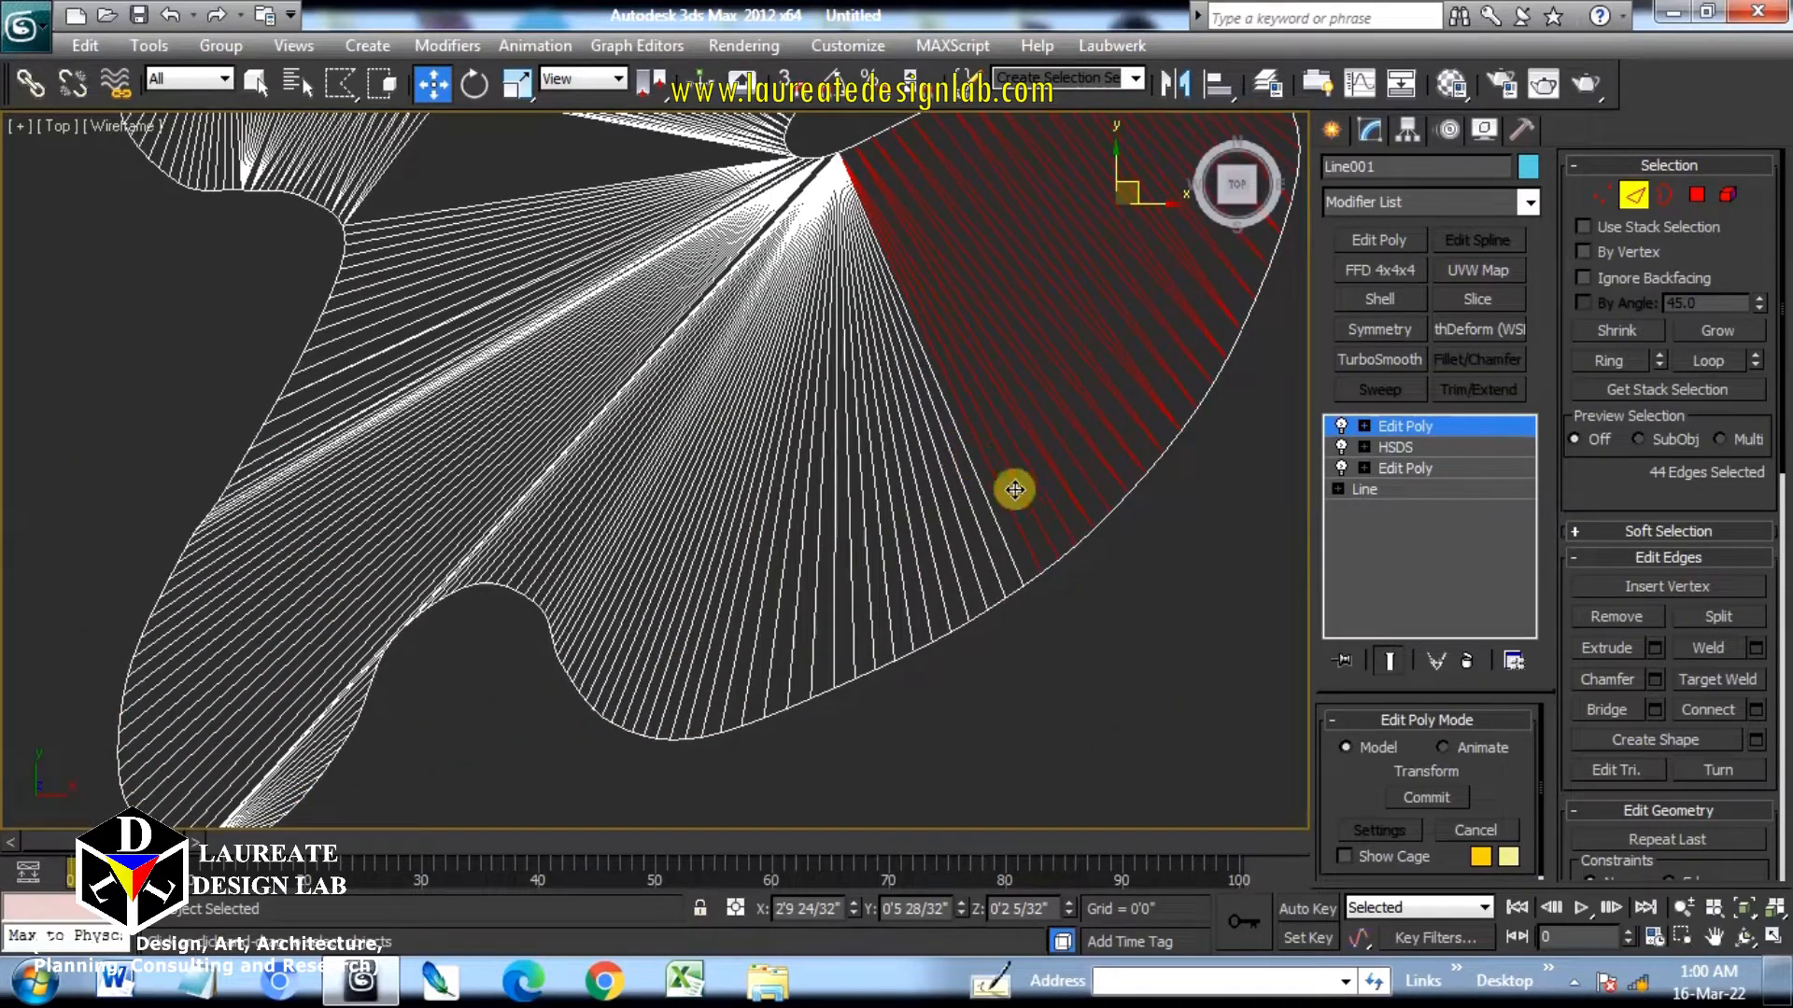
left_click_drag(980, 484, 742, 531, "ctrl")
key("ctrl+z")
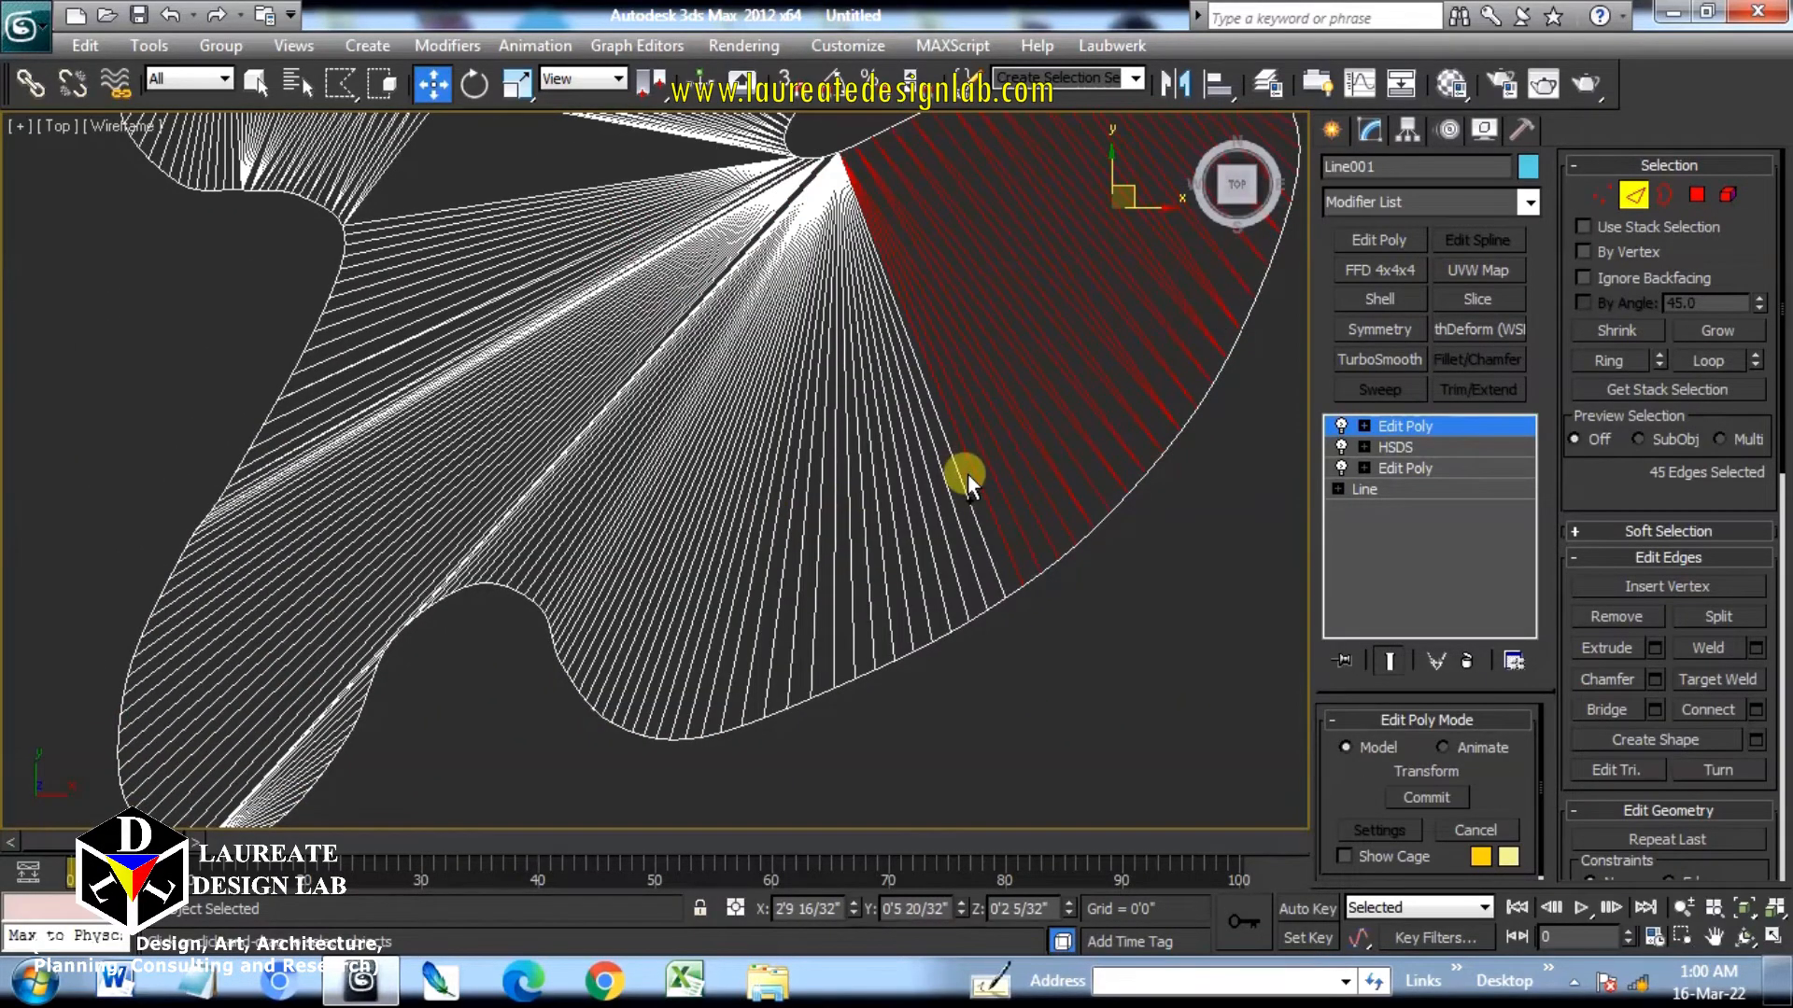
left_click_drag(967, 473, 322, 583)
left_click(654, 163)
left_click(963, 475, "ctrl")
Add the narrow fan of edges along the right side of the lower-left lobe to the edge selection.
middle_click_drag(669, 252, 944, 60)
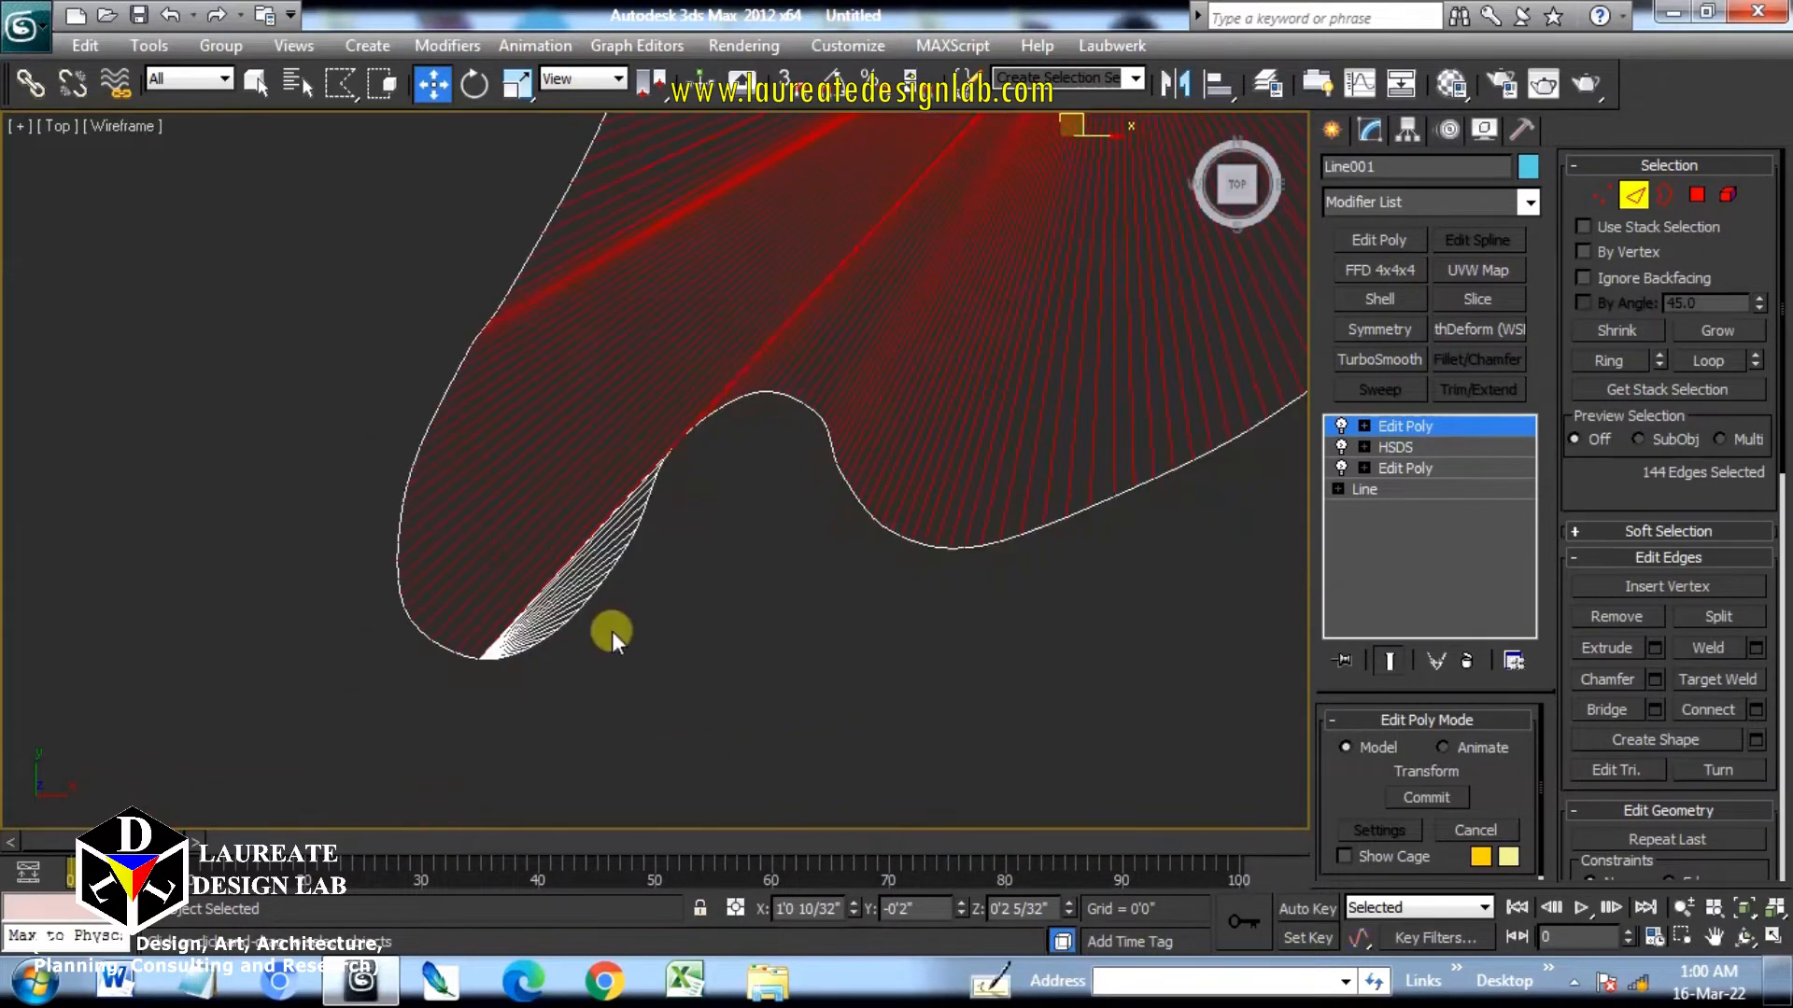
scroll(583, 637, "up", 6)
scroll(561, 635, "down", 4)
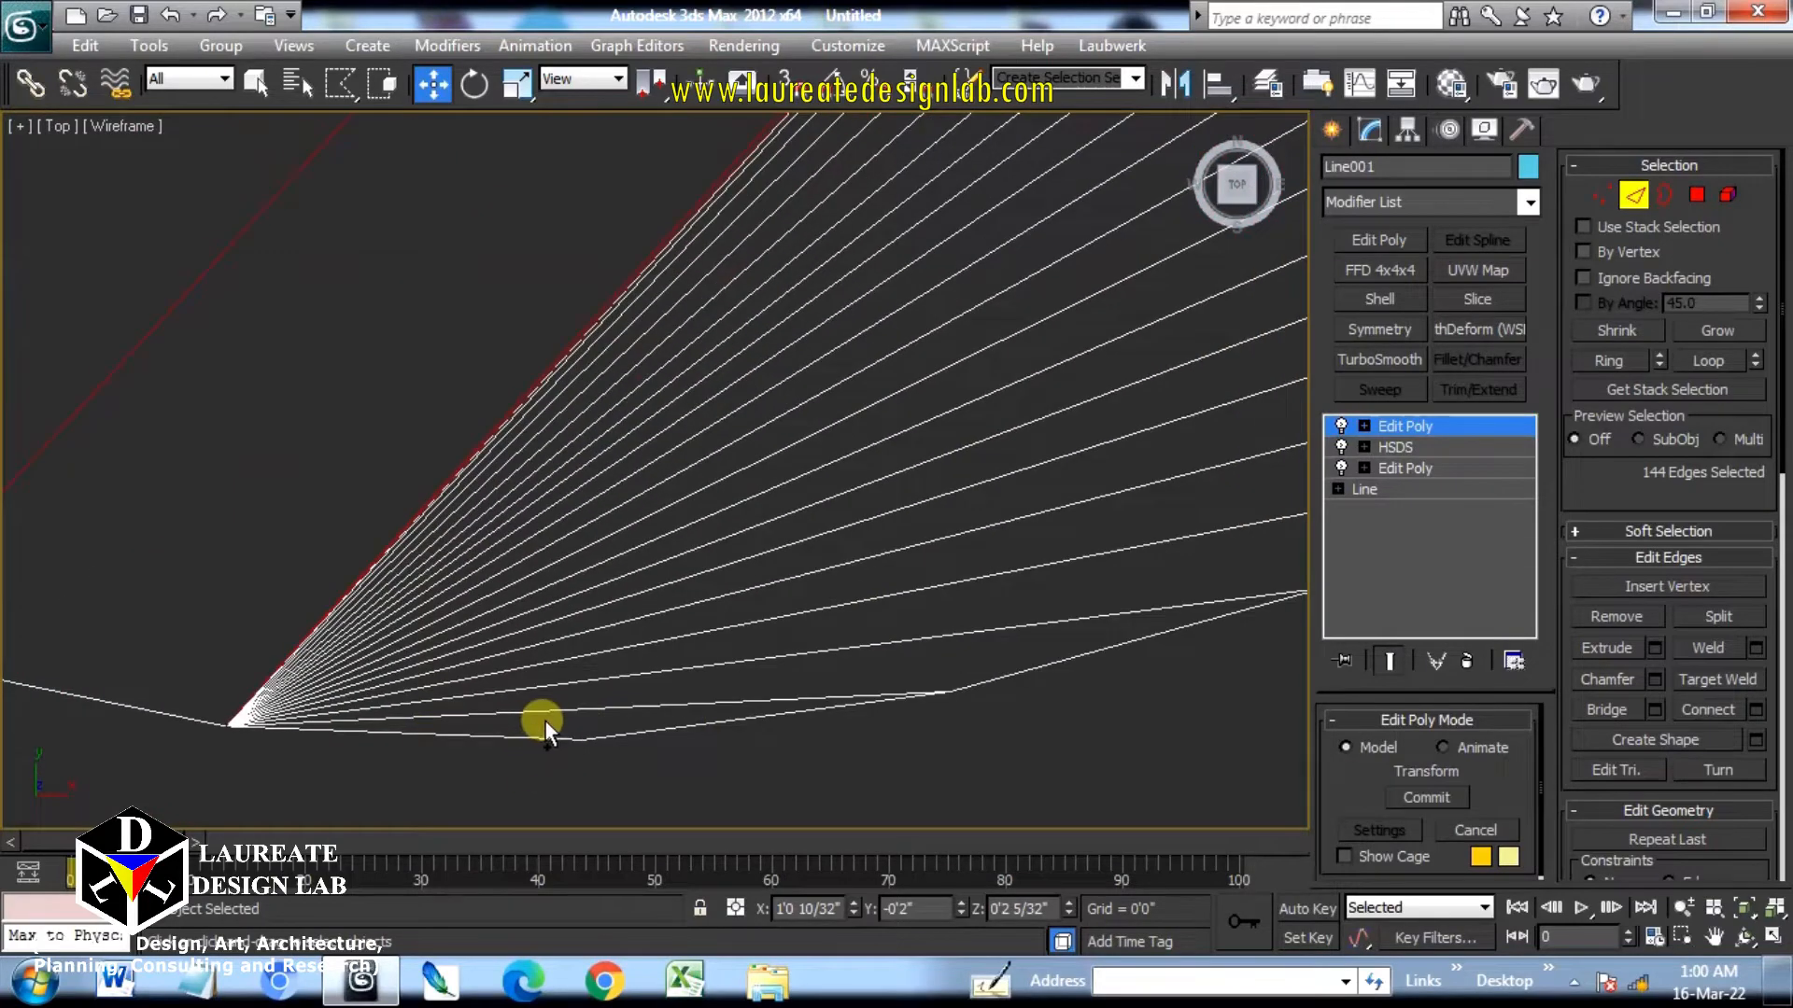
left_click_drag(546, 721, 544, 347)
left_click(571, 315)
left_click(684, 444)
left_click(676, 561)
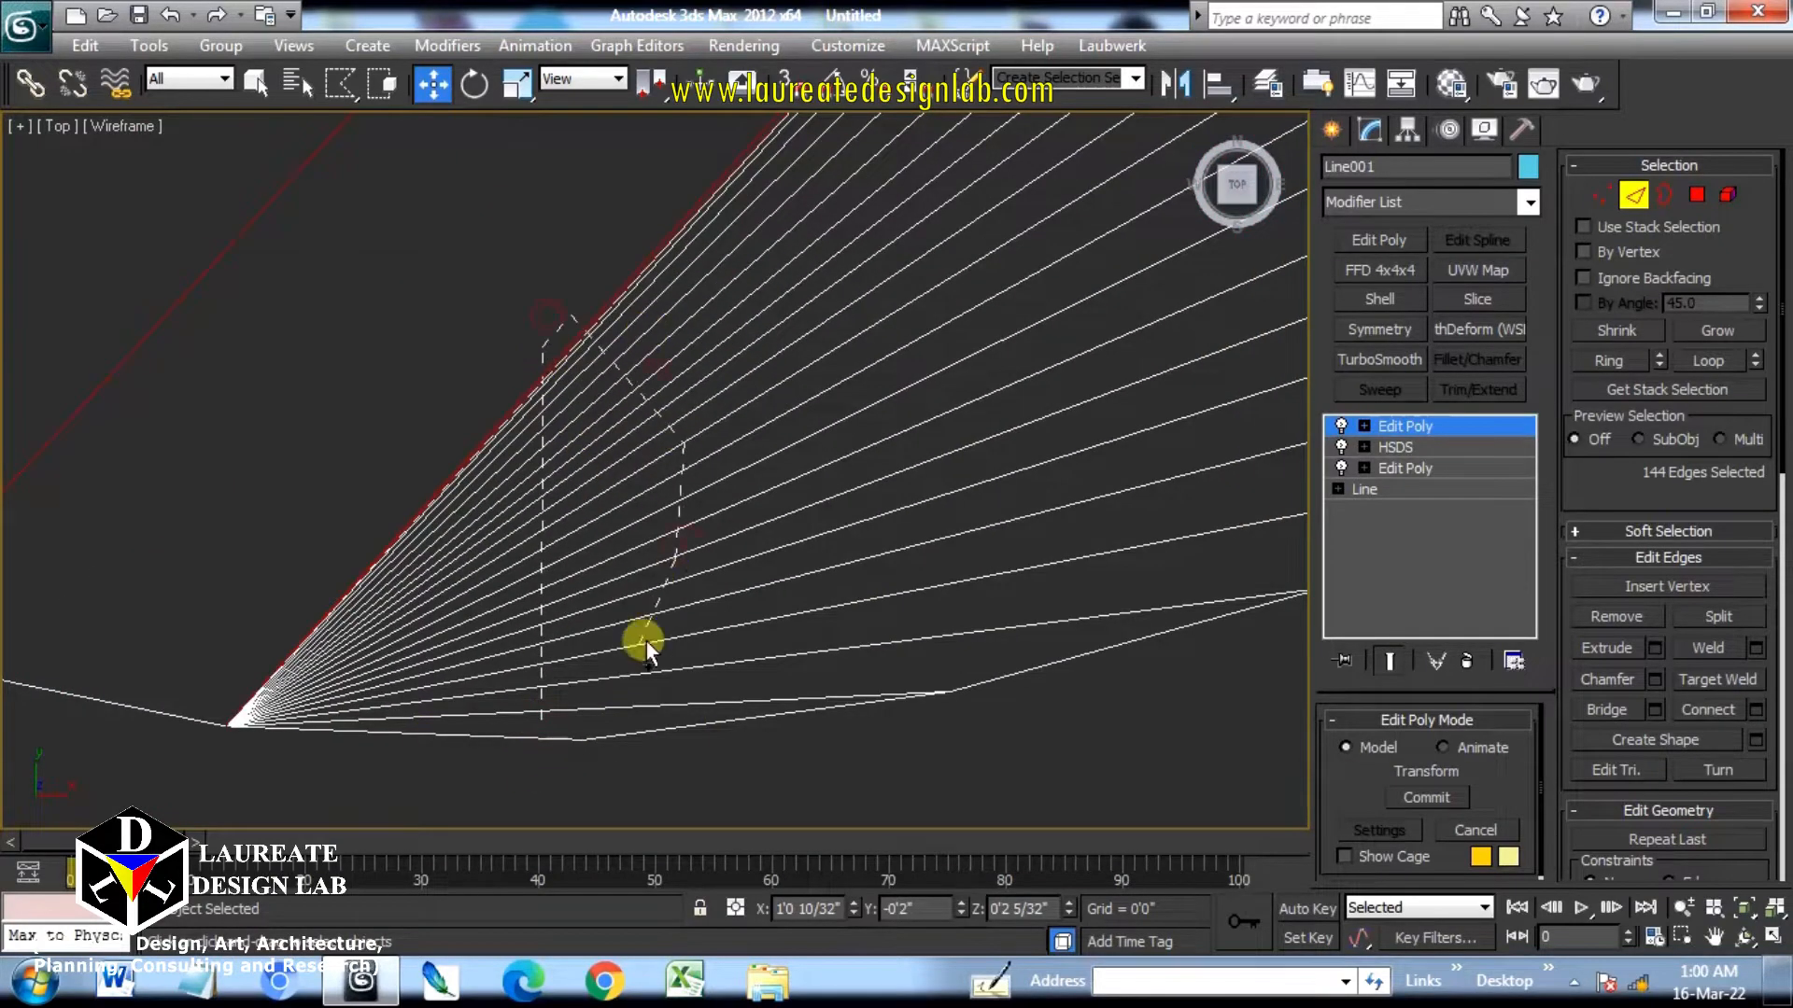
left_click(540, 715, "ctrl")
Add the edges across the right half of the upper-left round lobe to the edge selection.
scroll(564, 704, "down", 8)
middle_click_drag(692, 352, 695, 607)
scroll(695, 607, "down", 3)
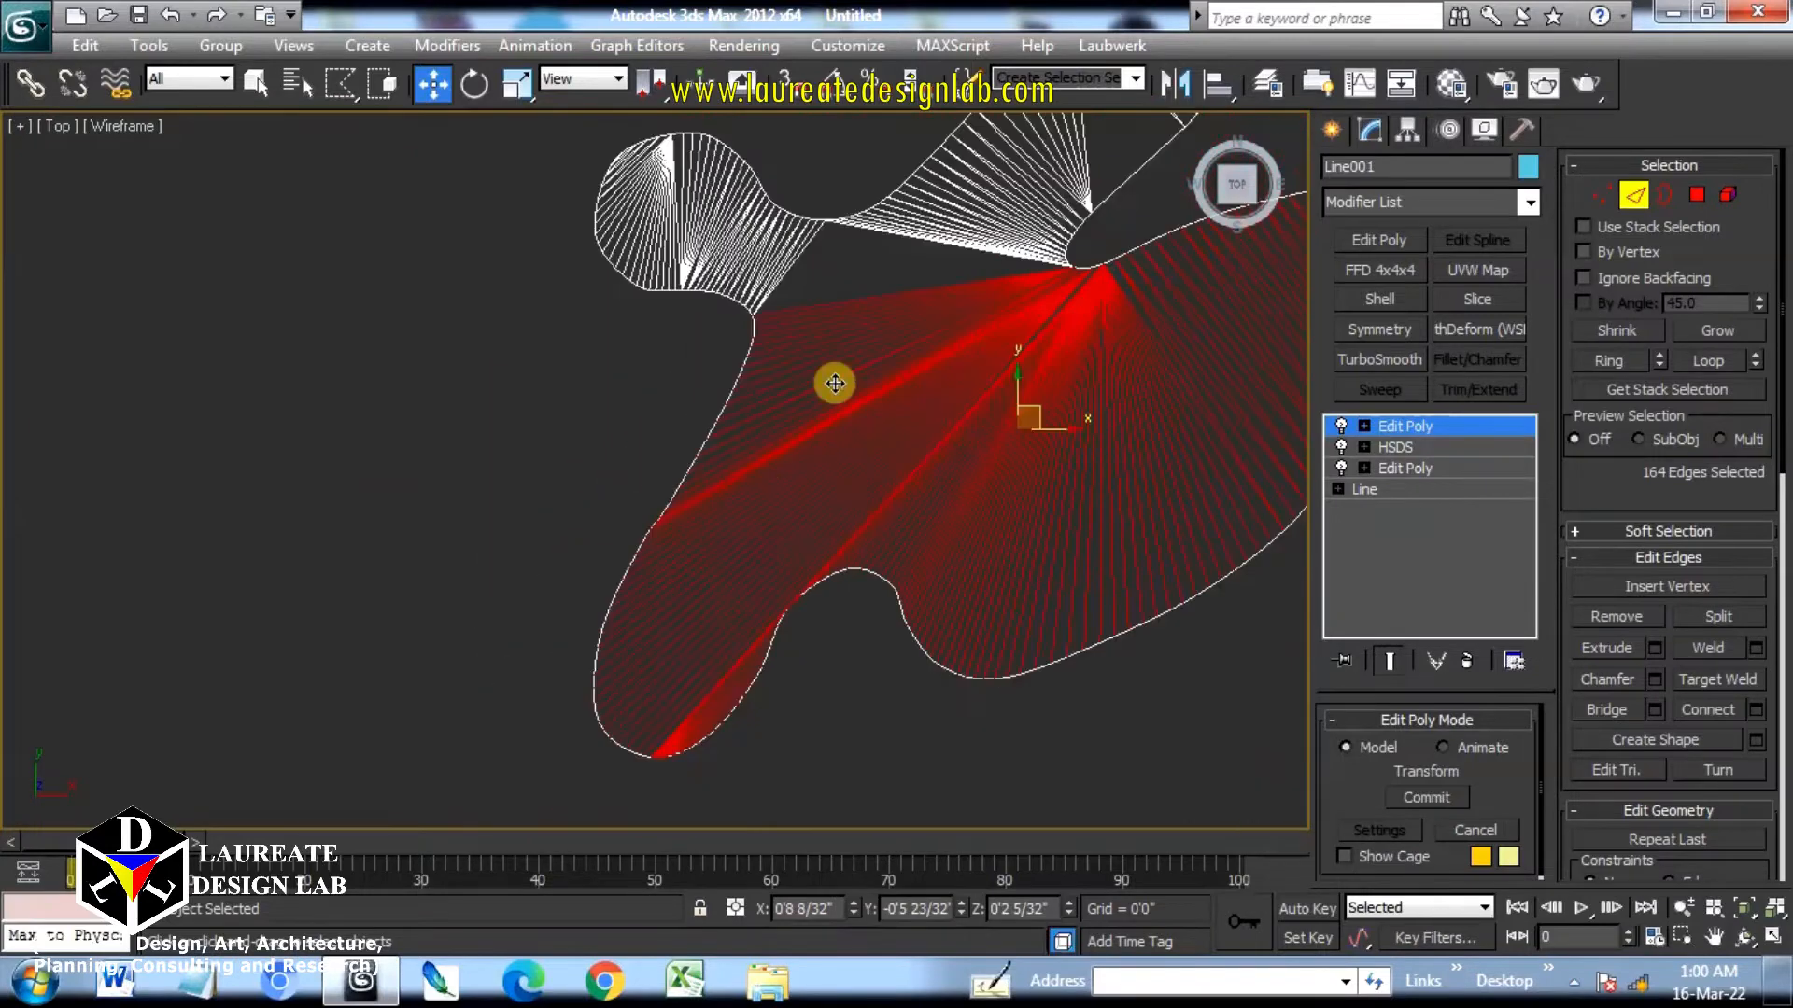
scroll(742, 449, "up", 3)
middle_click_drag(810, 255, 848, 540)
left_click_drag(848, 539, 459, 332)
scroll(479, 293, "up", 3)
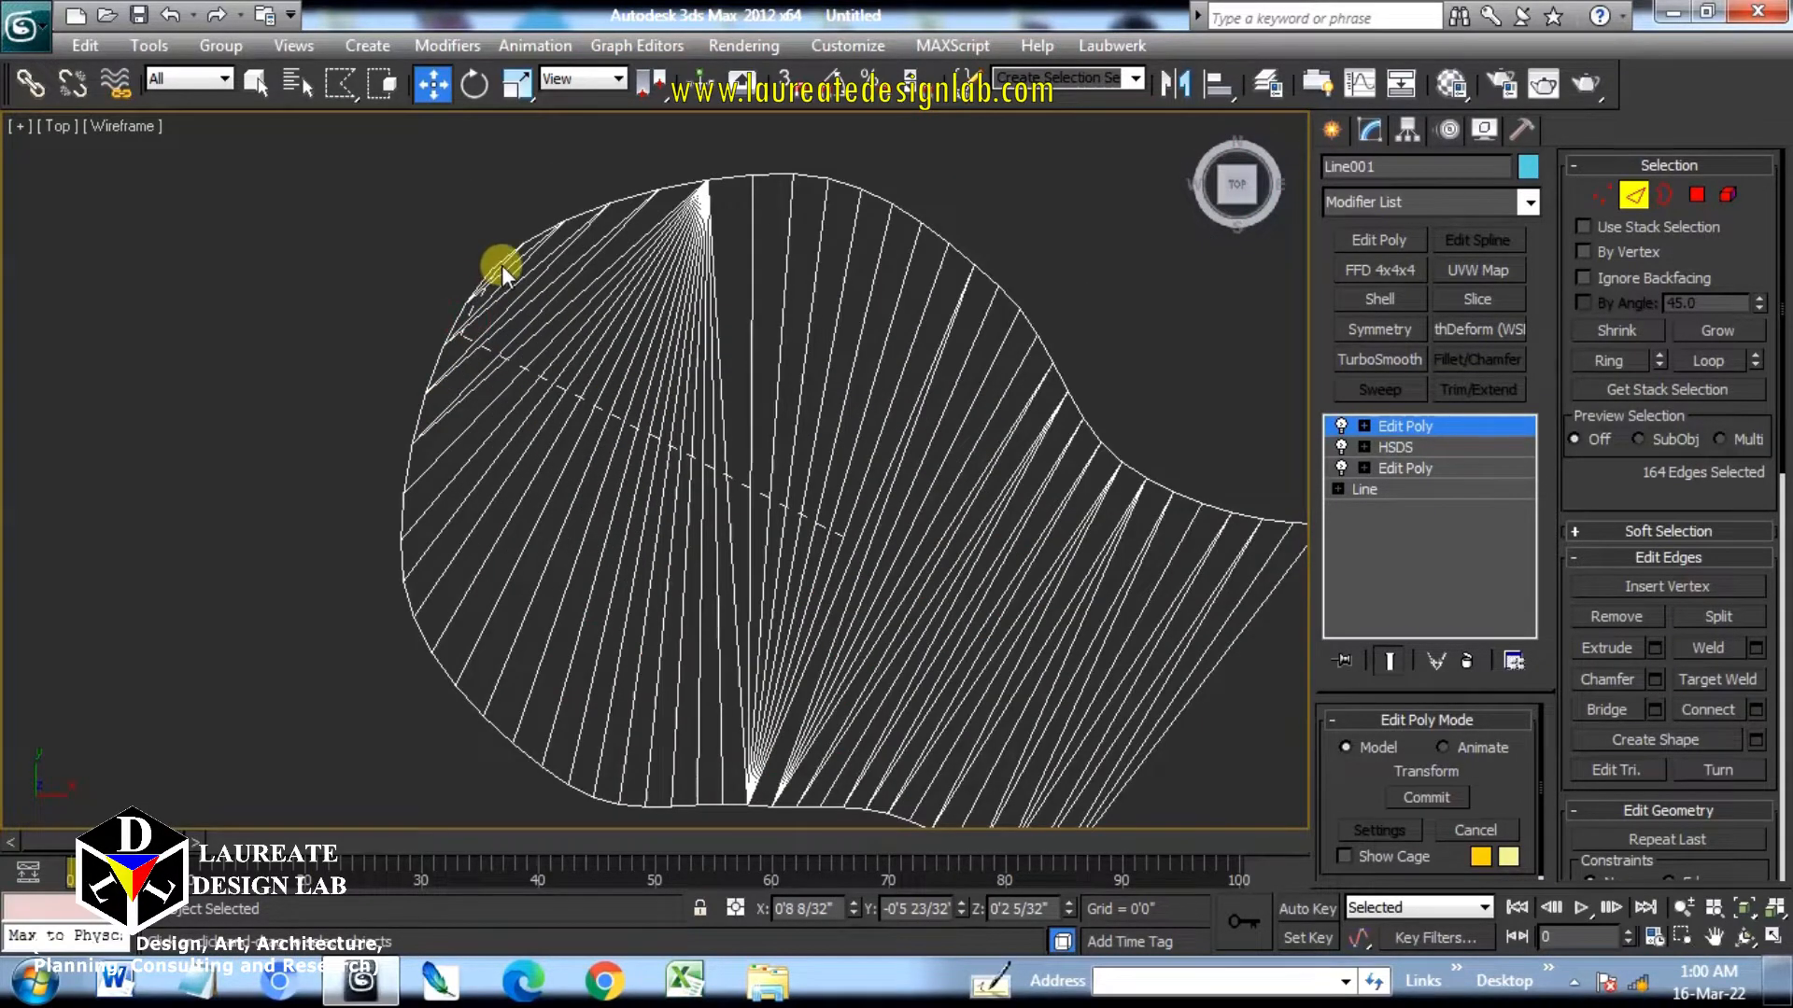
left_click(501, 265)
left_click(838, 533)
scroll(840, 533, "up", 5)
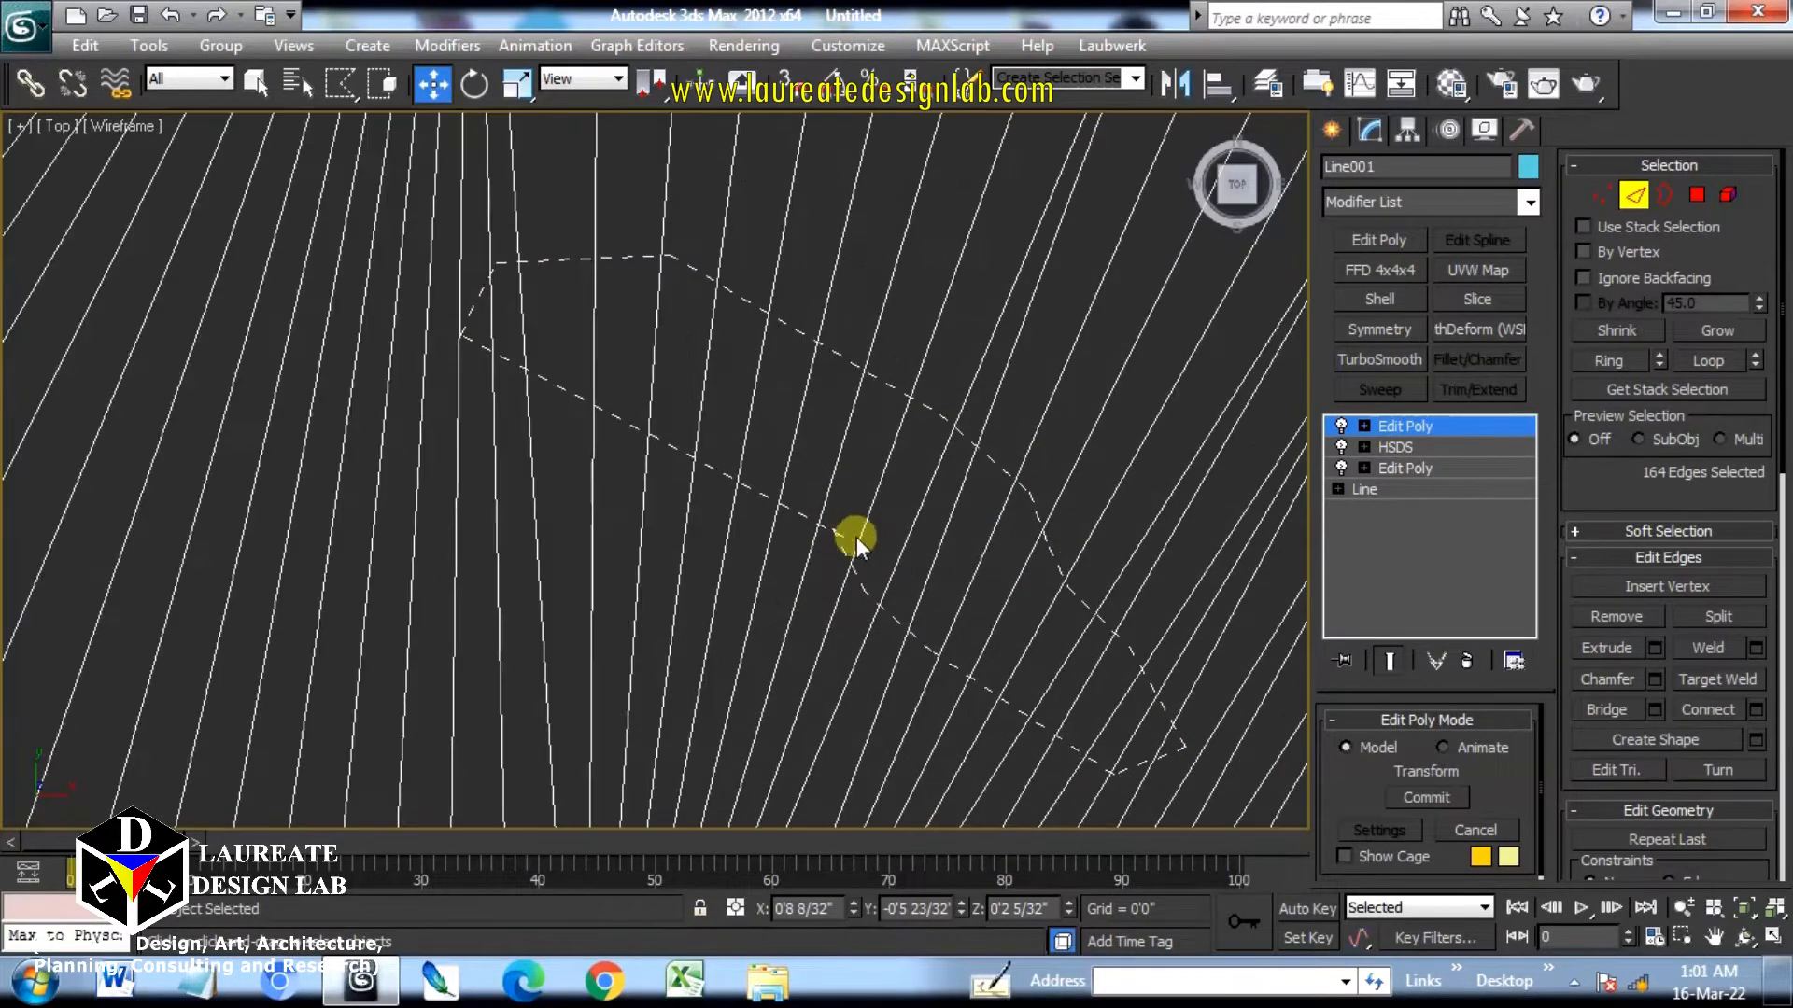
left_click(840, 536, "ctrl")
Add the edges across the upper-left lobe's neck and the fan in its left half to the edge selection.
scroll(820, 514, "down", 8)
scroll(896, 565, "up", 4)
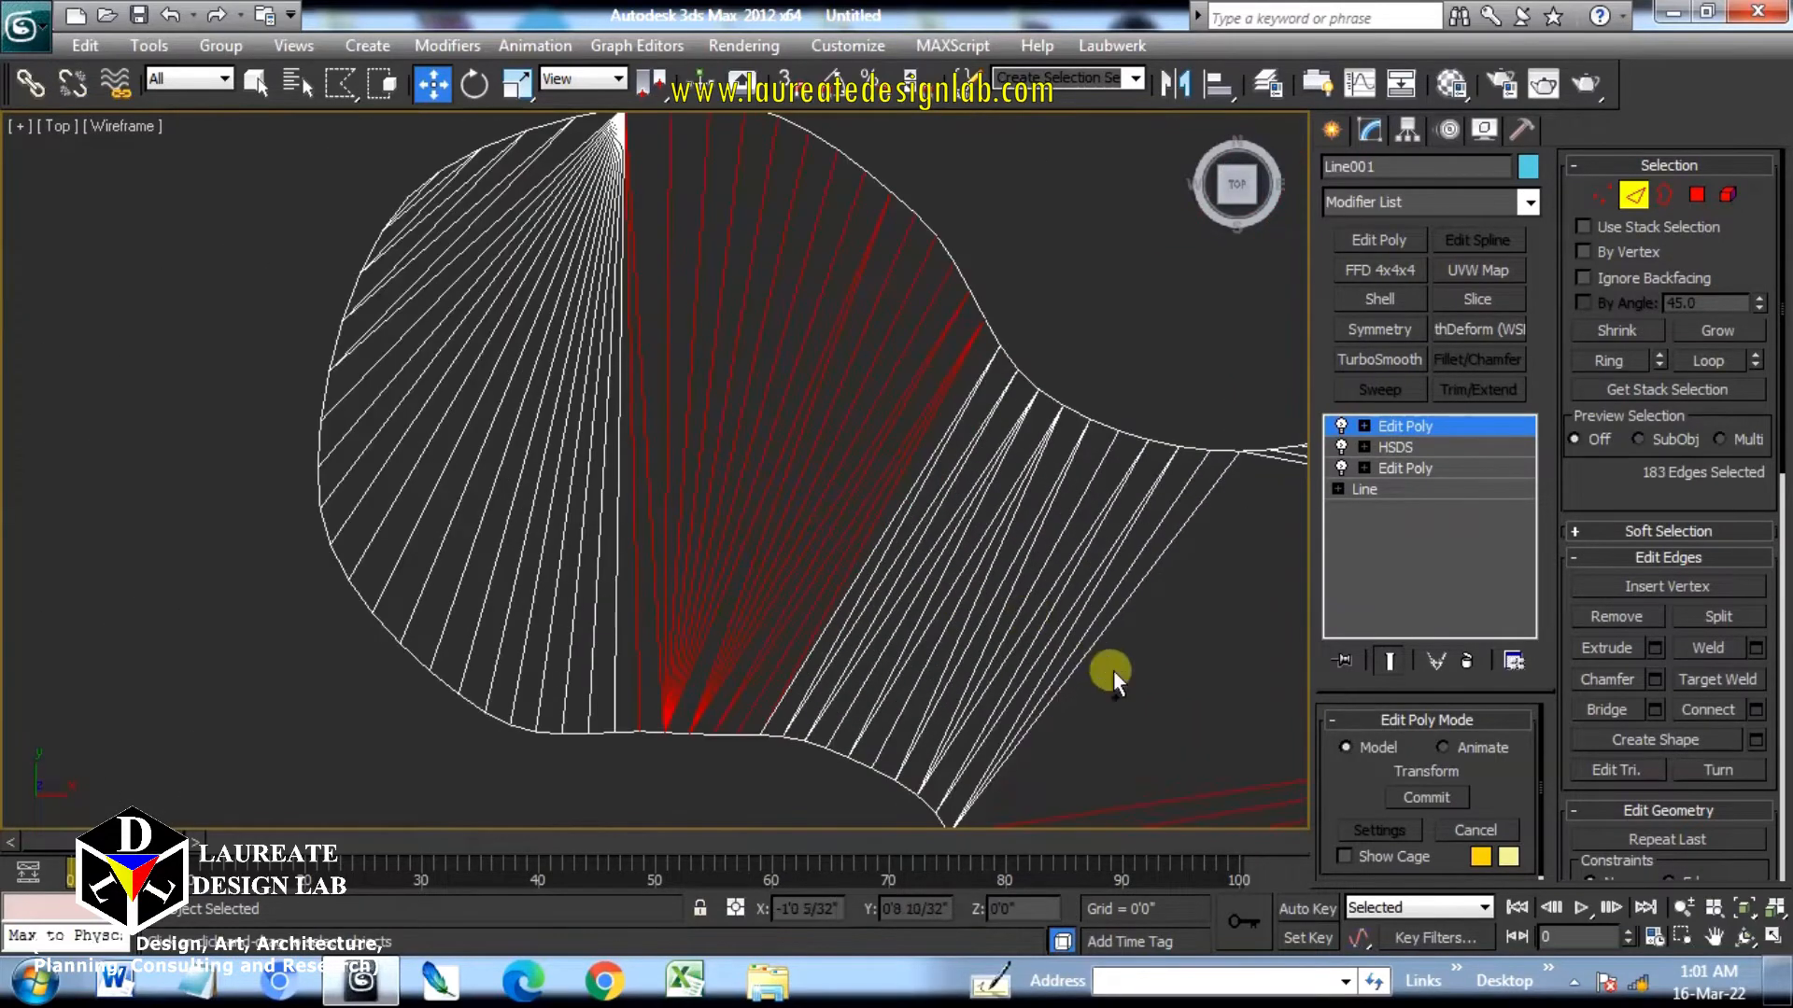
double_click(1126, 686, "ctrl")
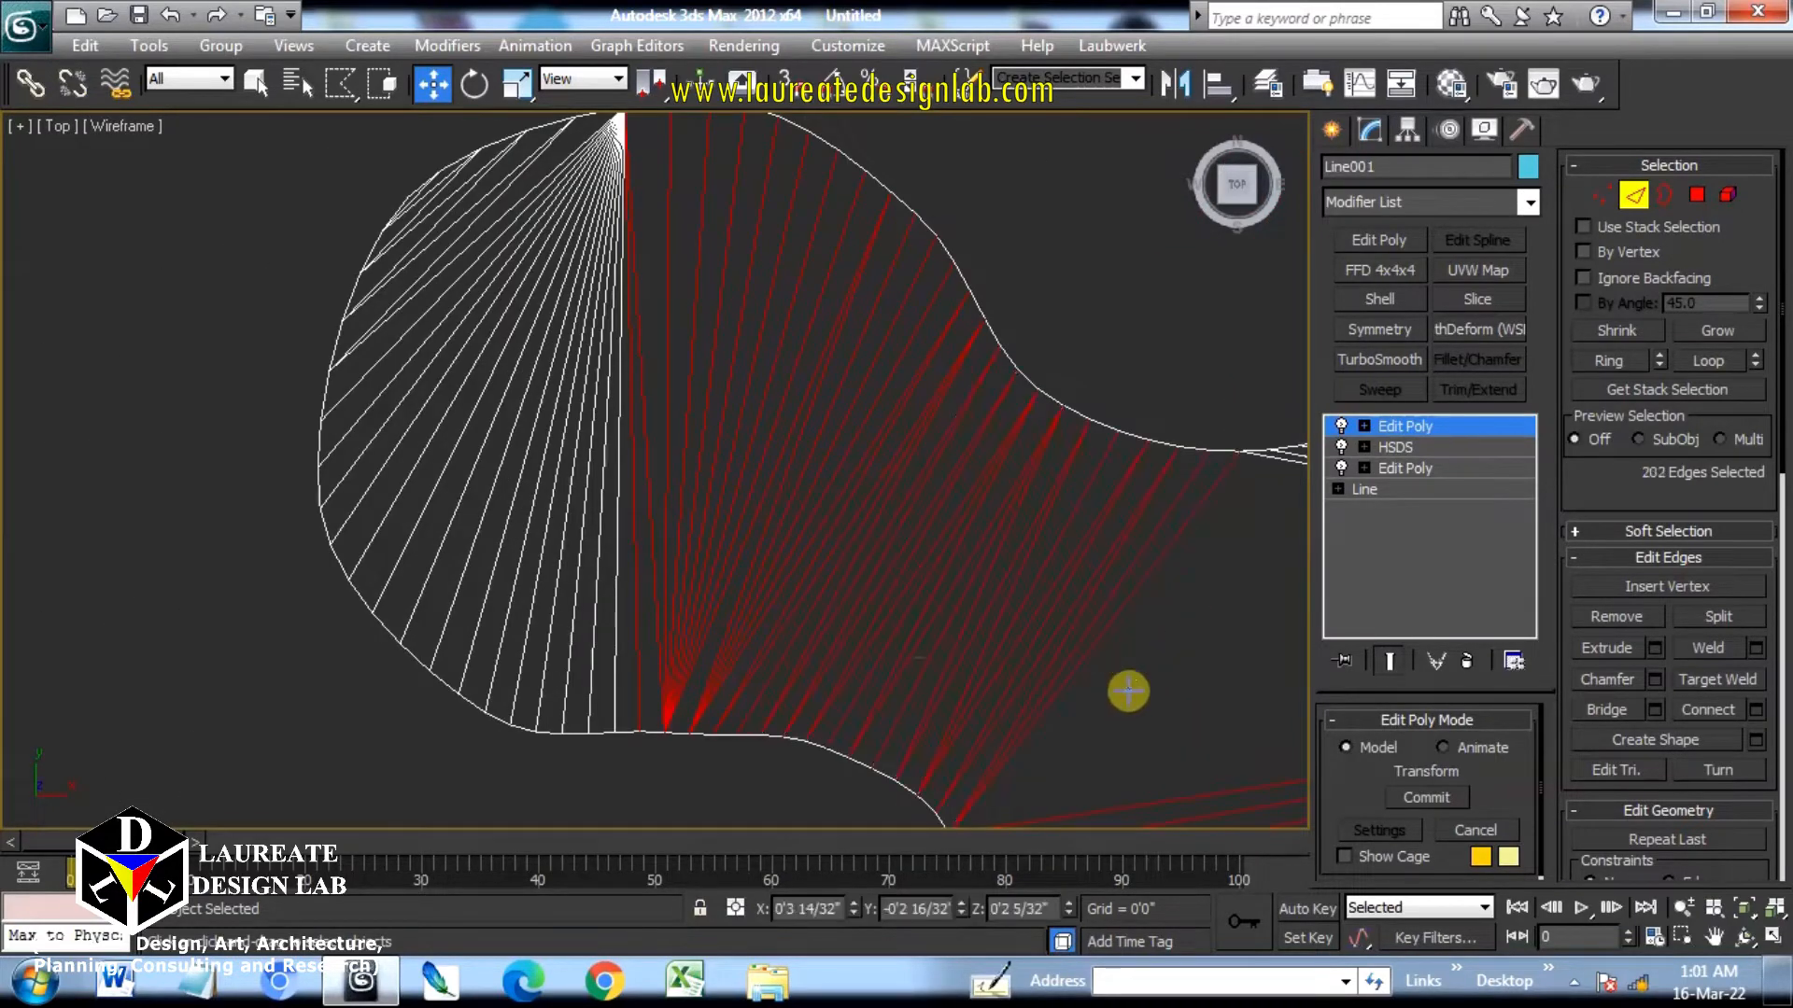
middle_click_drag(641, 174, 750, 286)
scroll(750, 286, "up", 4)
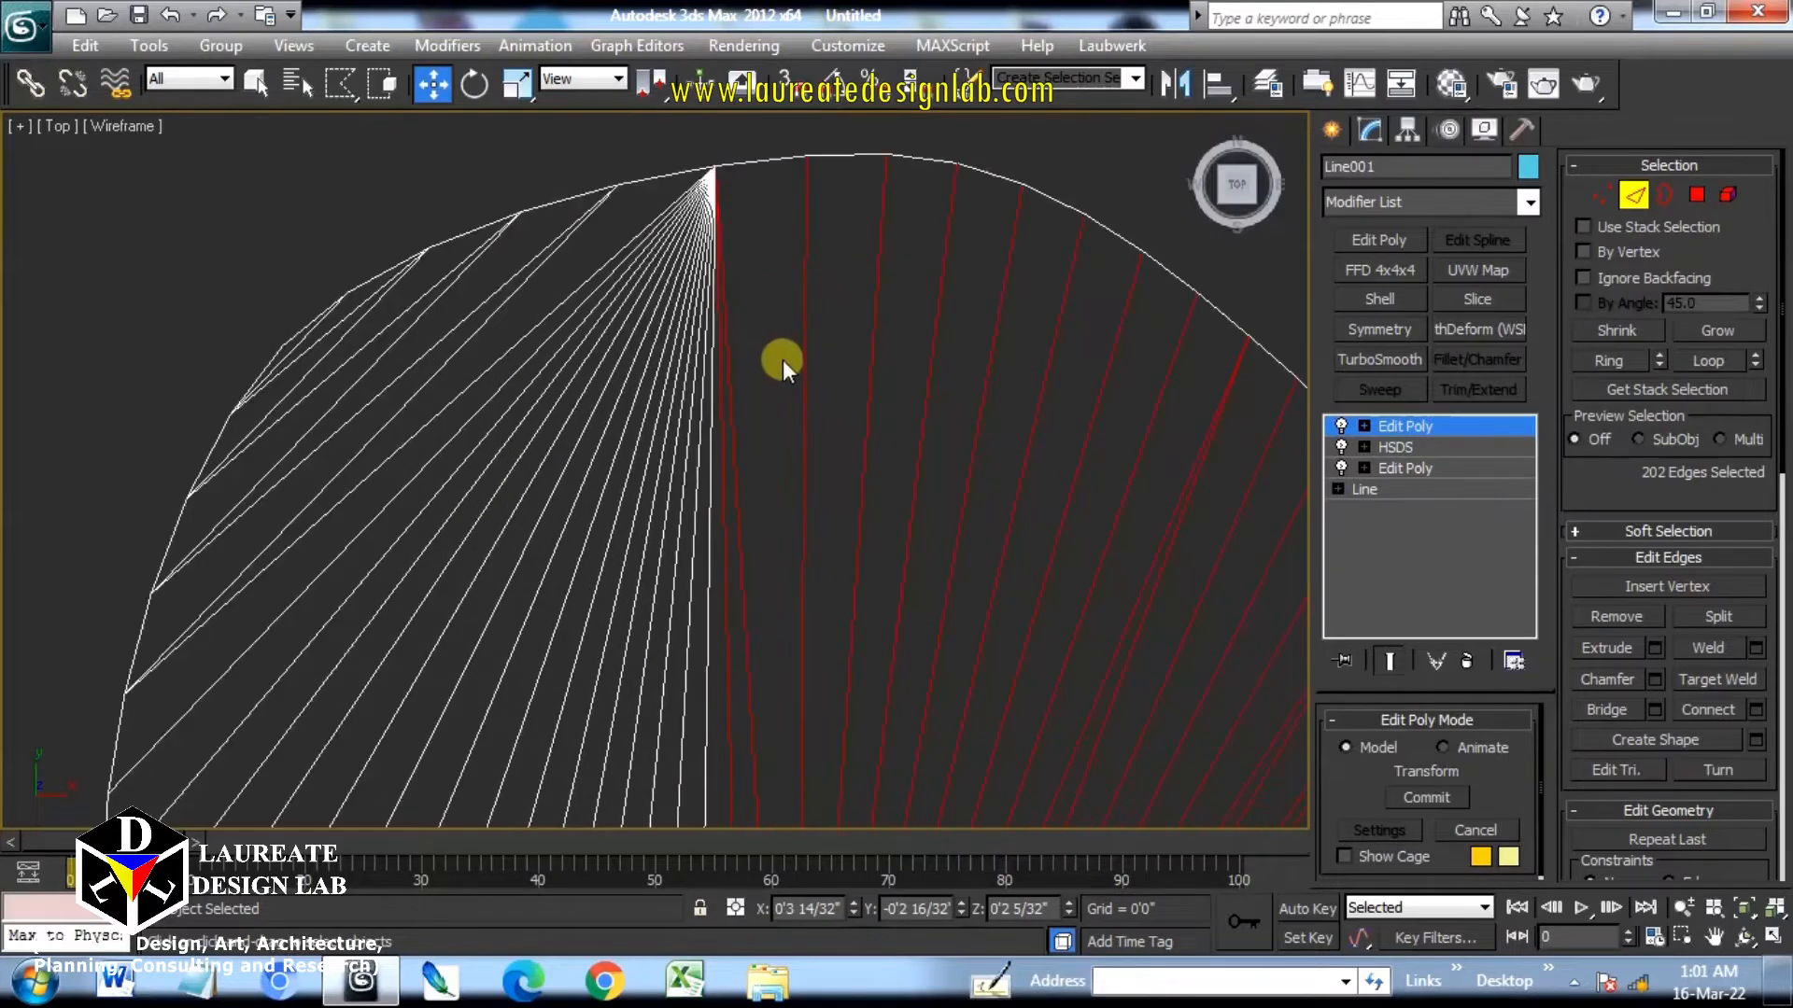
middle_click_drag(782, 364, 927, 437)
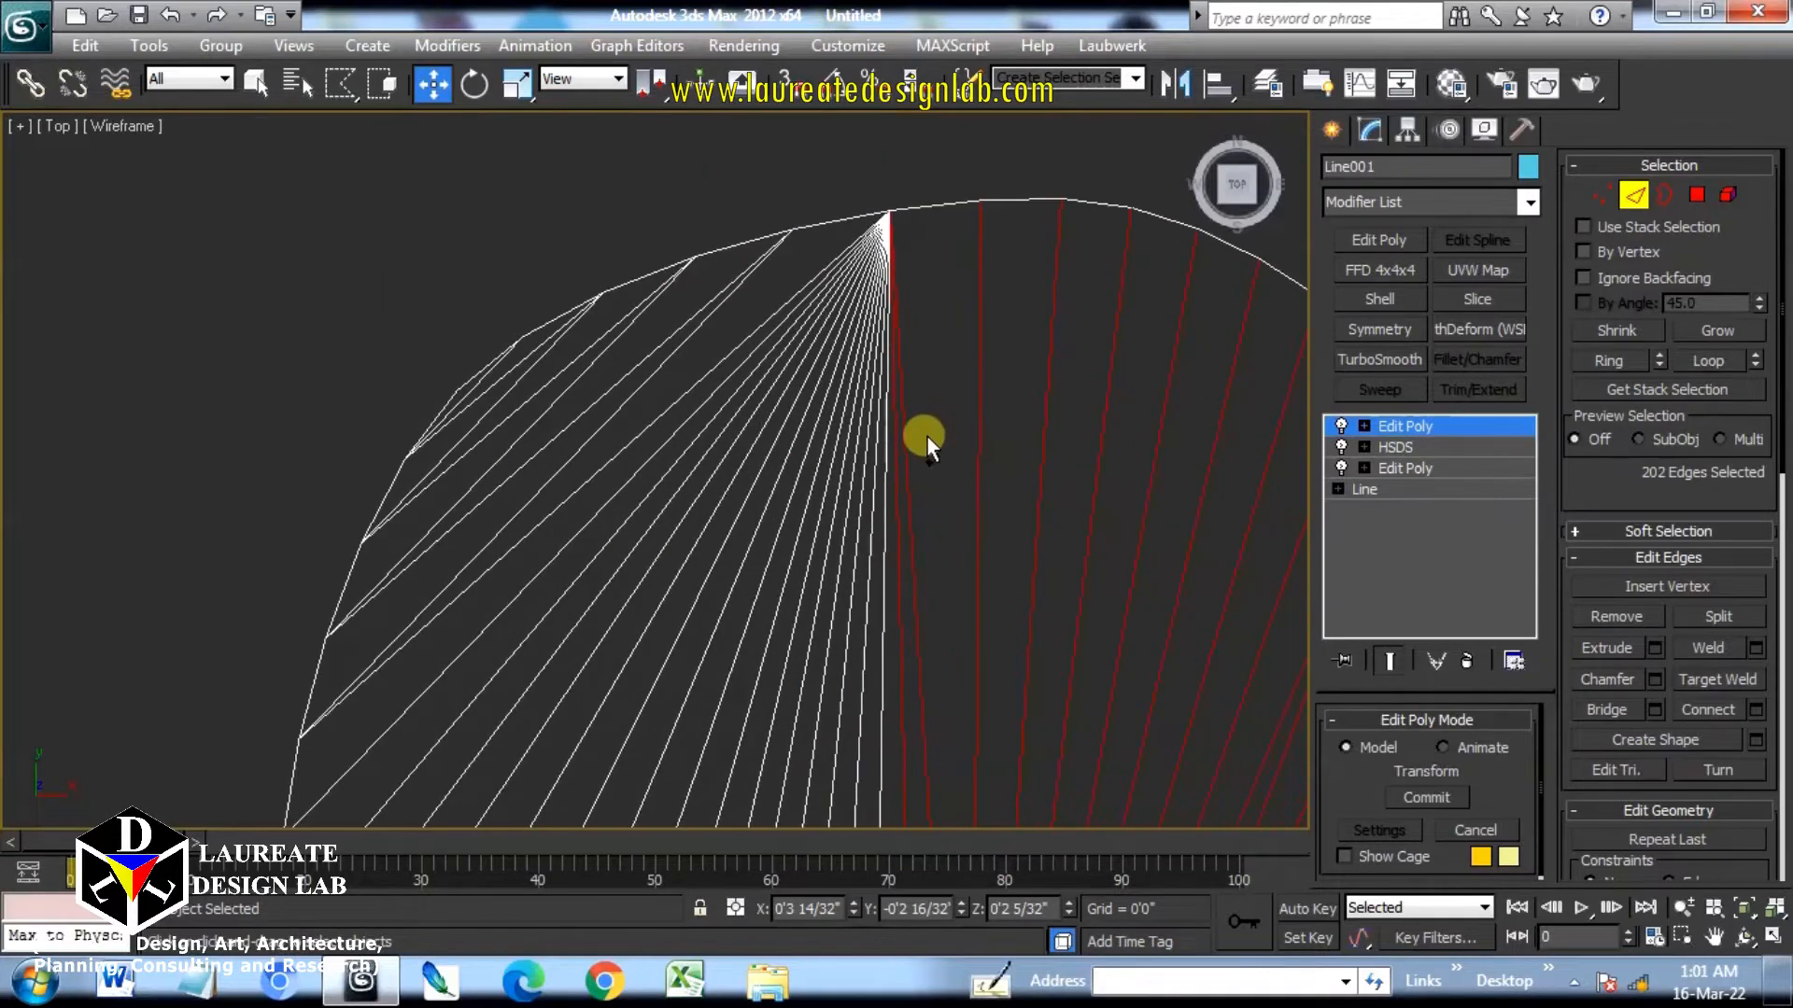
left_click(463, 392, "ctrl")
left_click(477, 524, "ctrl")
double_click(936, 558, "ctrl")
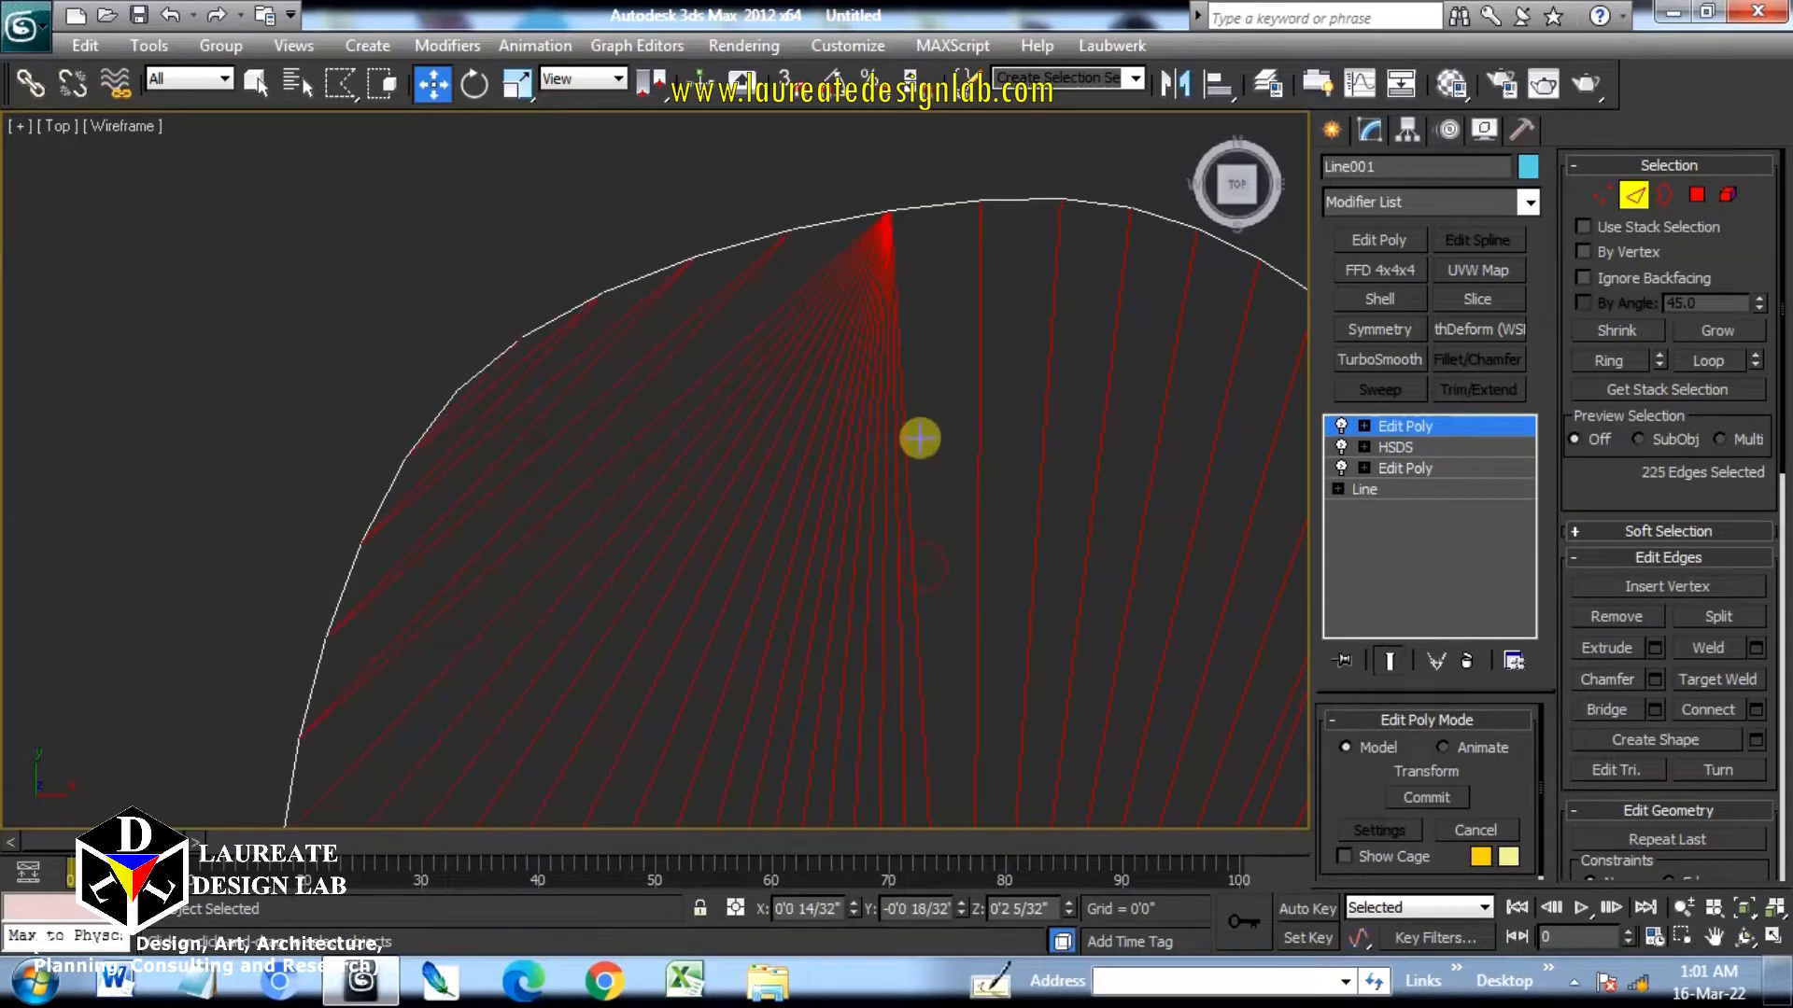
Add all edges across the upper-right lobe, including the small fan at its tip, to the edge selection.
scroll(724, 427, "down", 8)
middle_click_drag(845, 496, 789, 493)
scroll(869, 471, "up", 4)
middle_click_drag(913, 457, 682, 580)
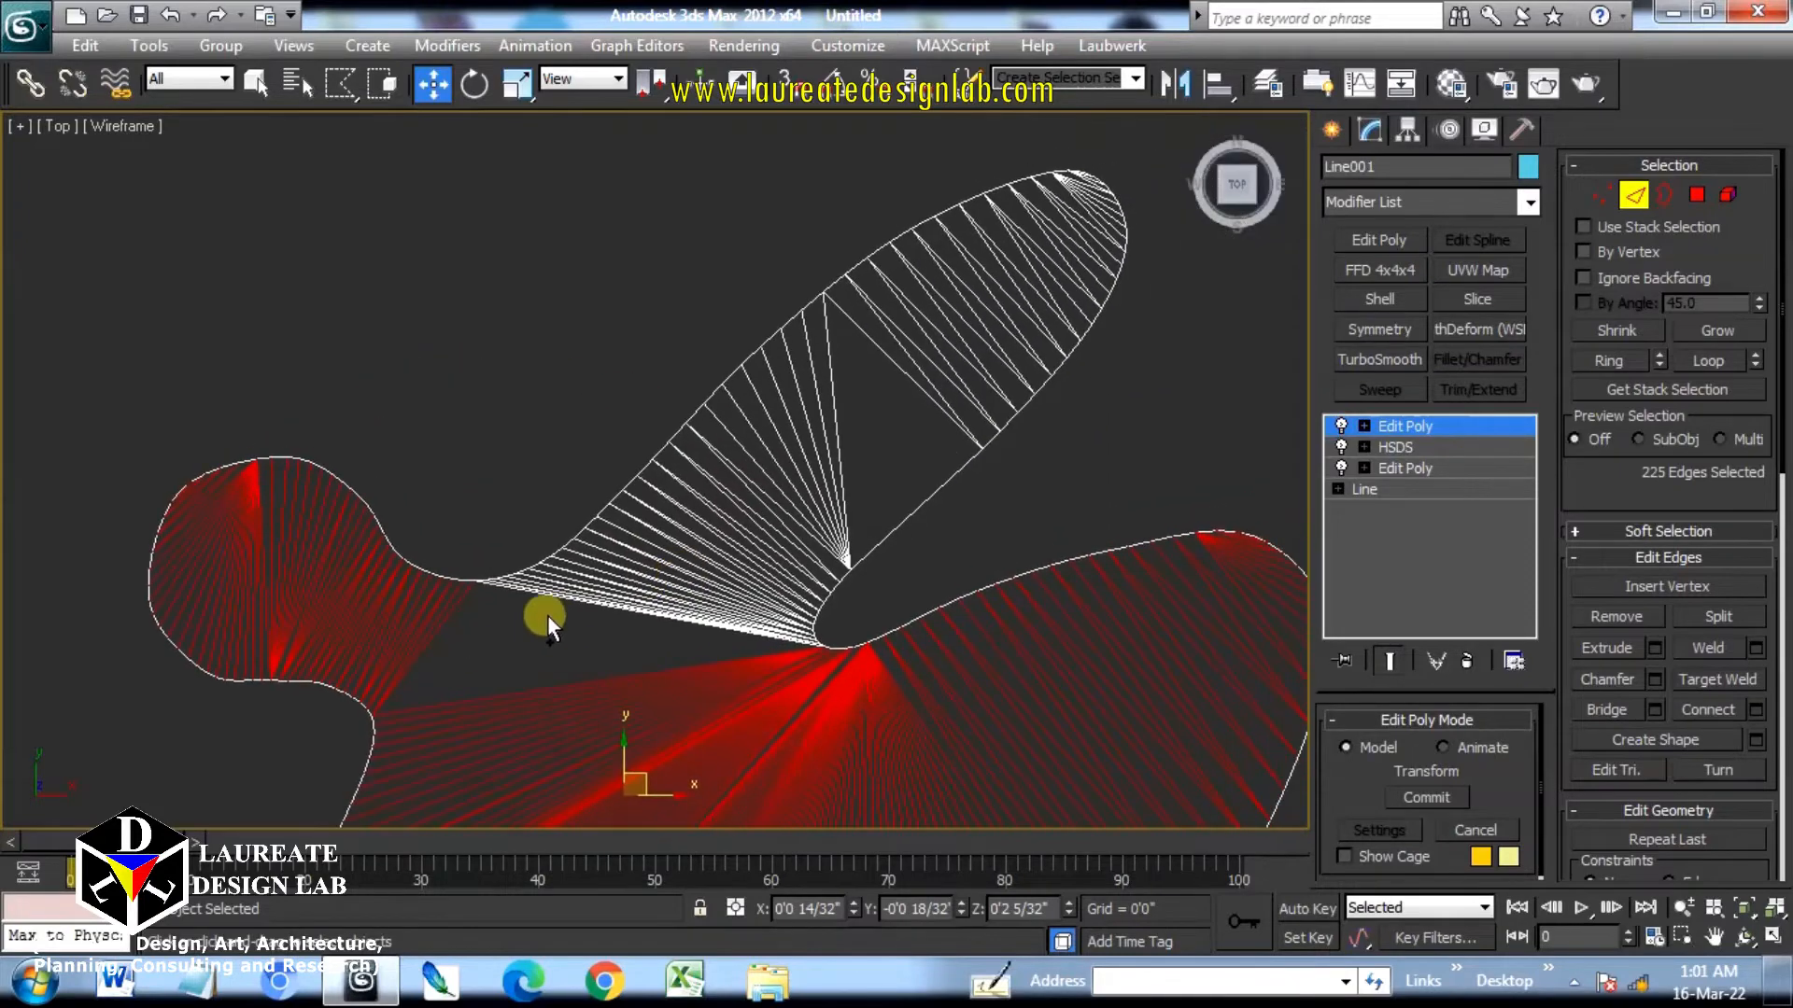
left_click(1083, 187, "ctrl")
left_click(1053, 315, "ctrl")
left_click(542, 612, "ctrl")
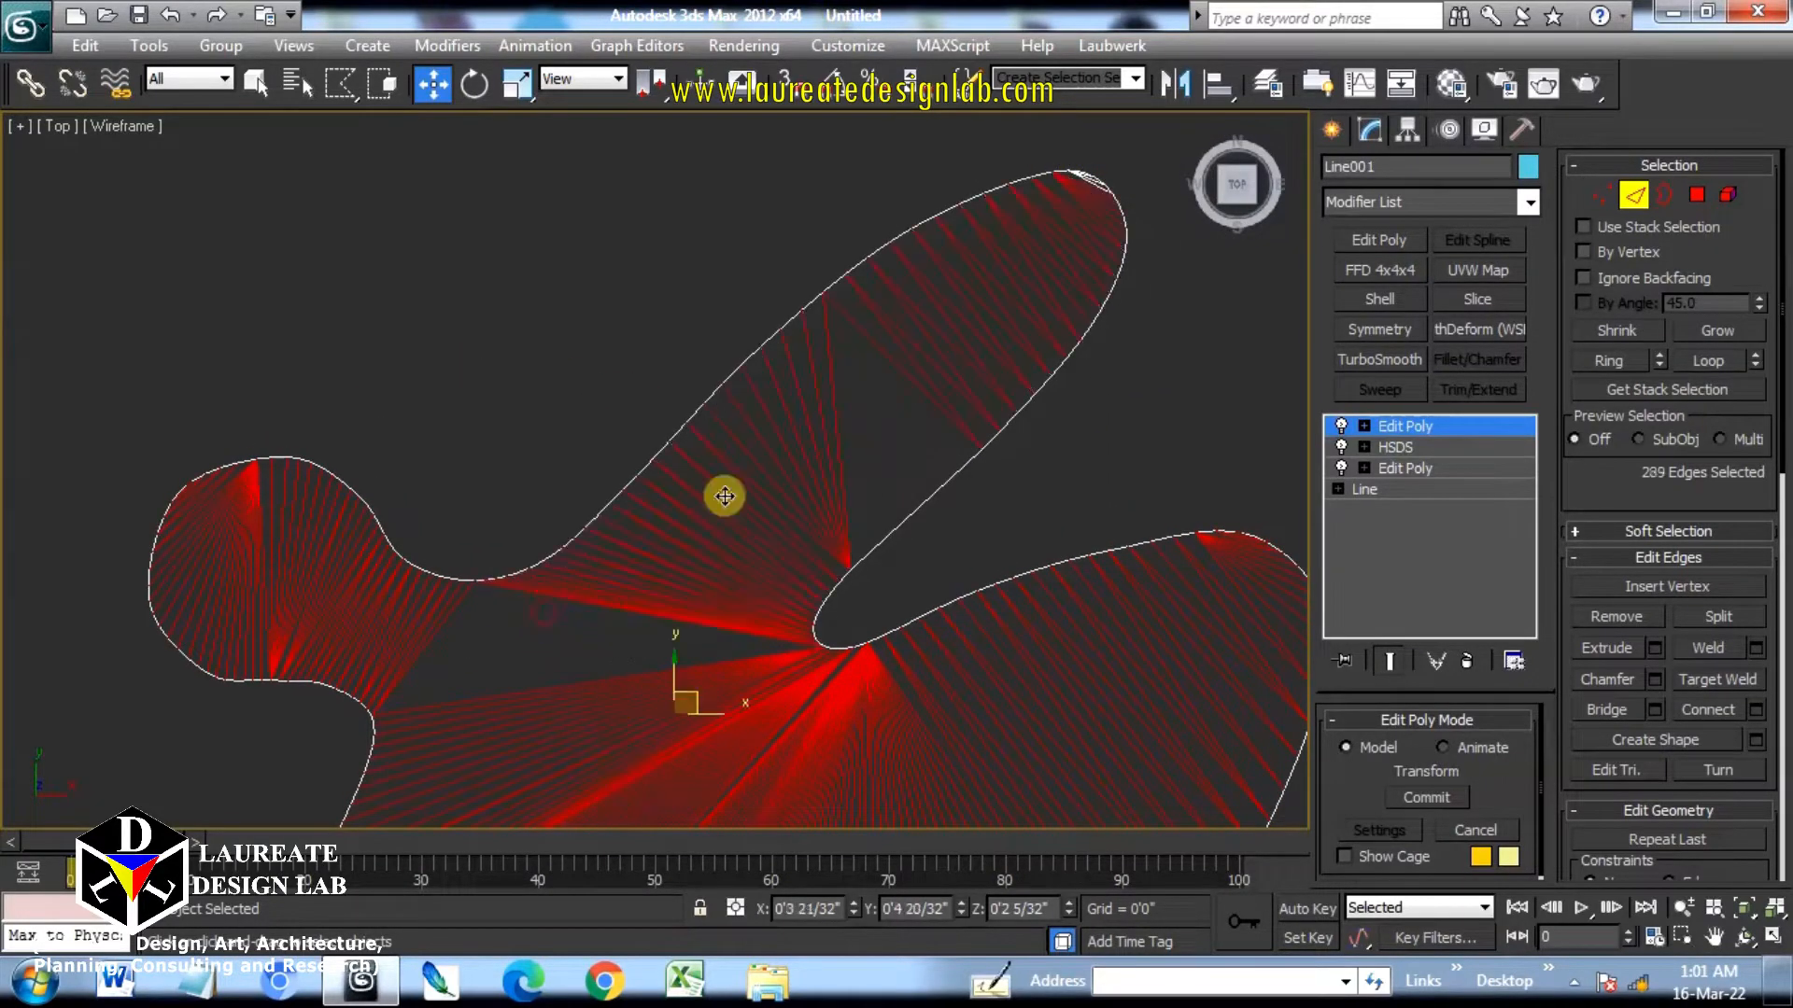
scroll(896, 280, "up", 6)
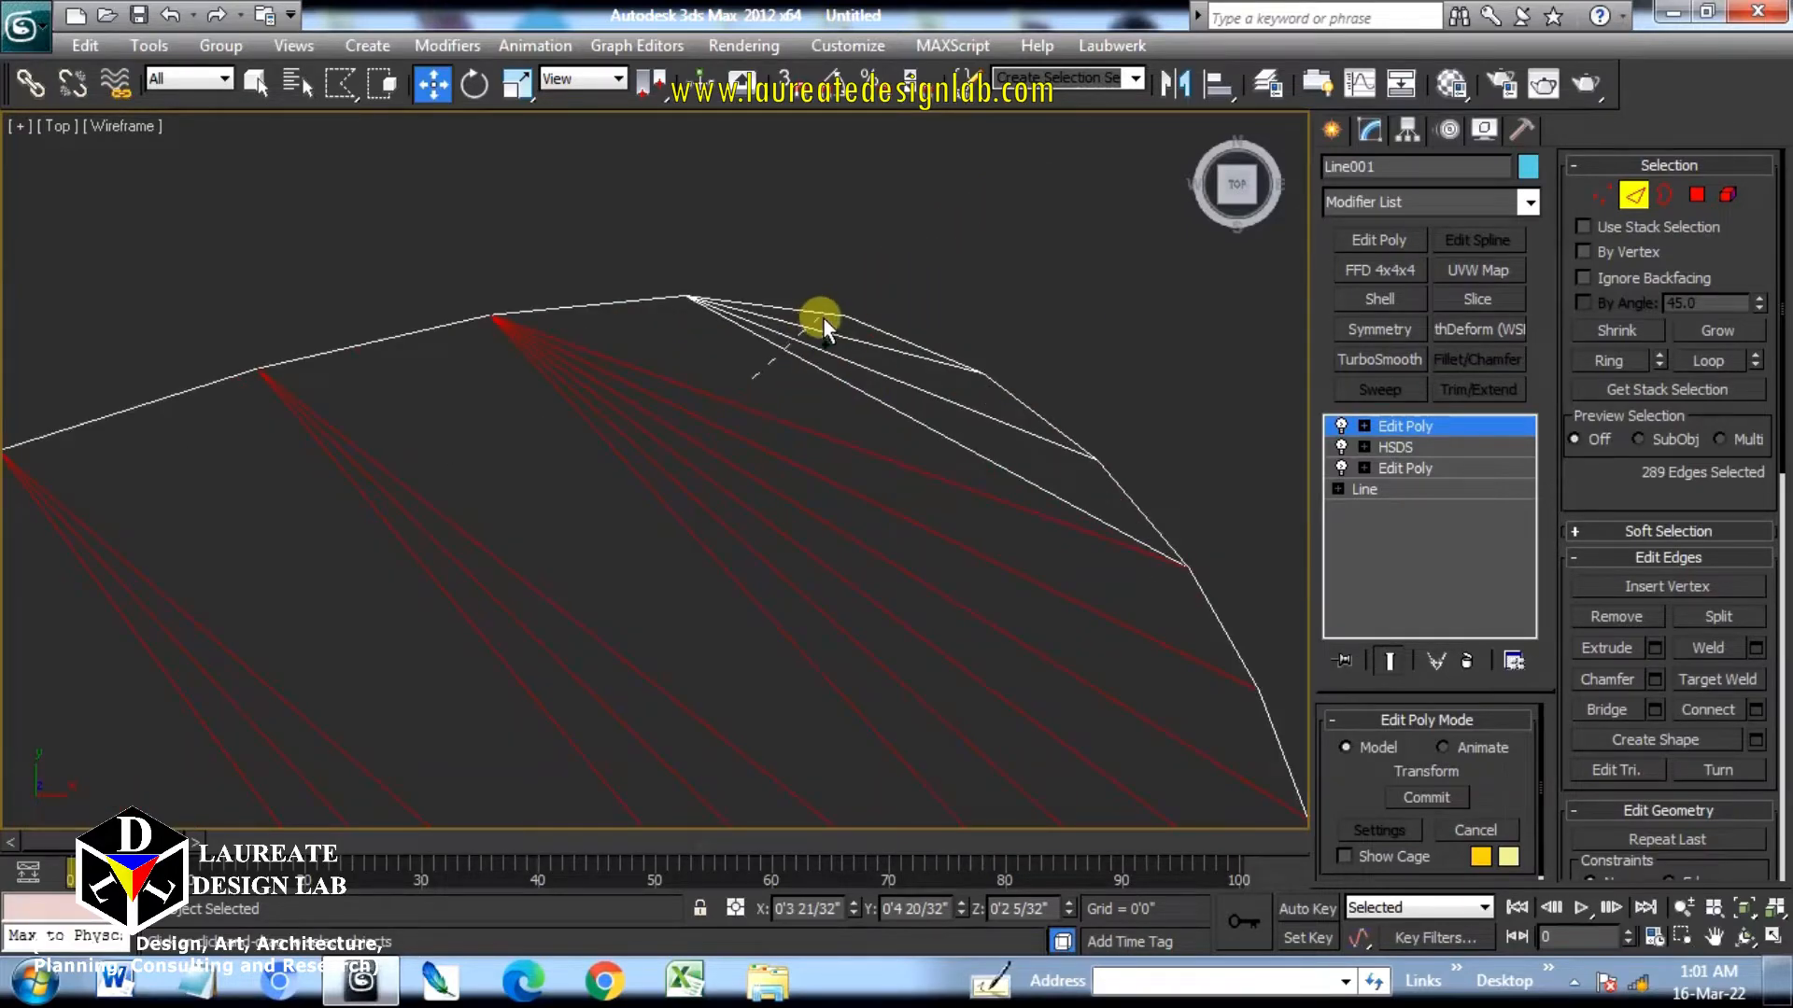
left_click(747, 374, "ctrl")
Complete the edge selection at the large right lobe's tip and connect all selected edges with 4 segments.
scroll(964, 292, "down", 8)
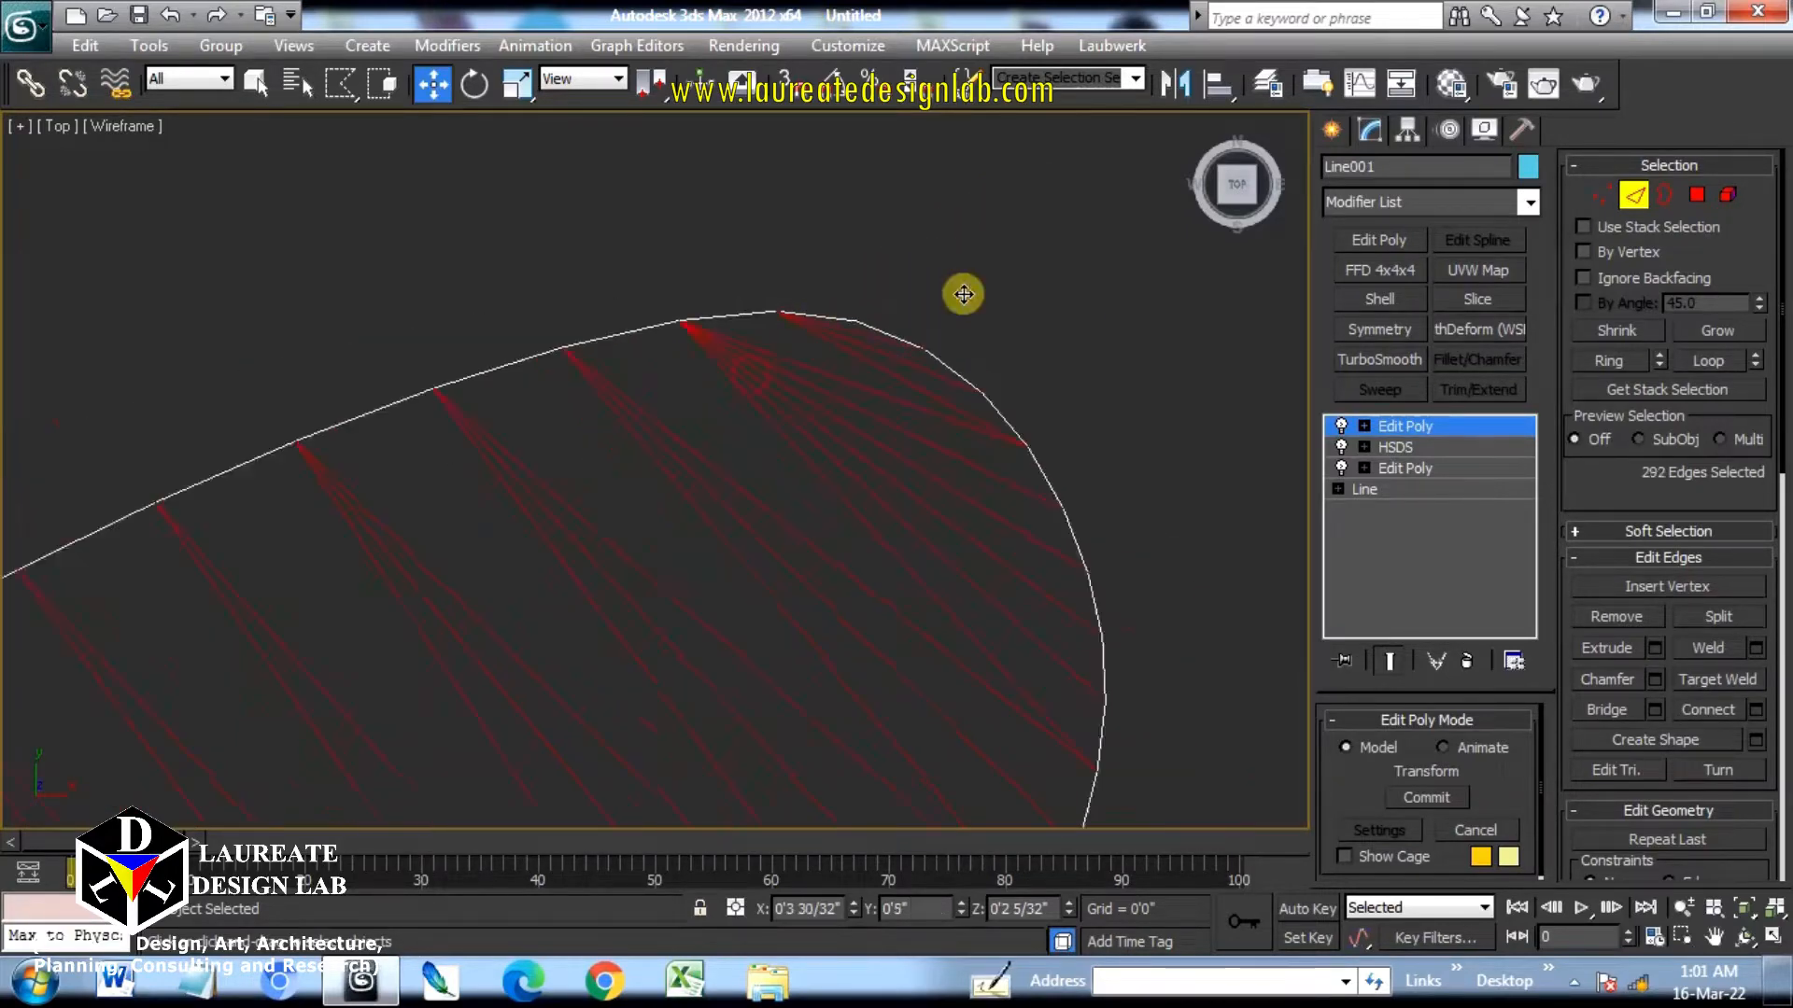
scroll(920, 309, "up", 5)
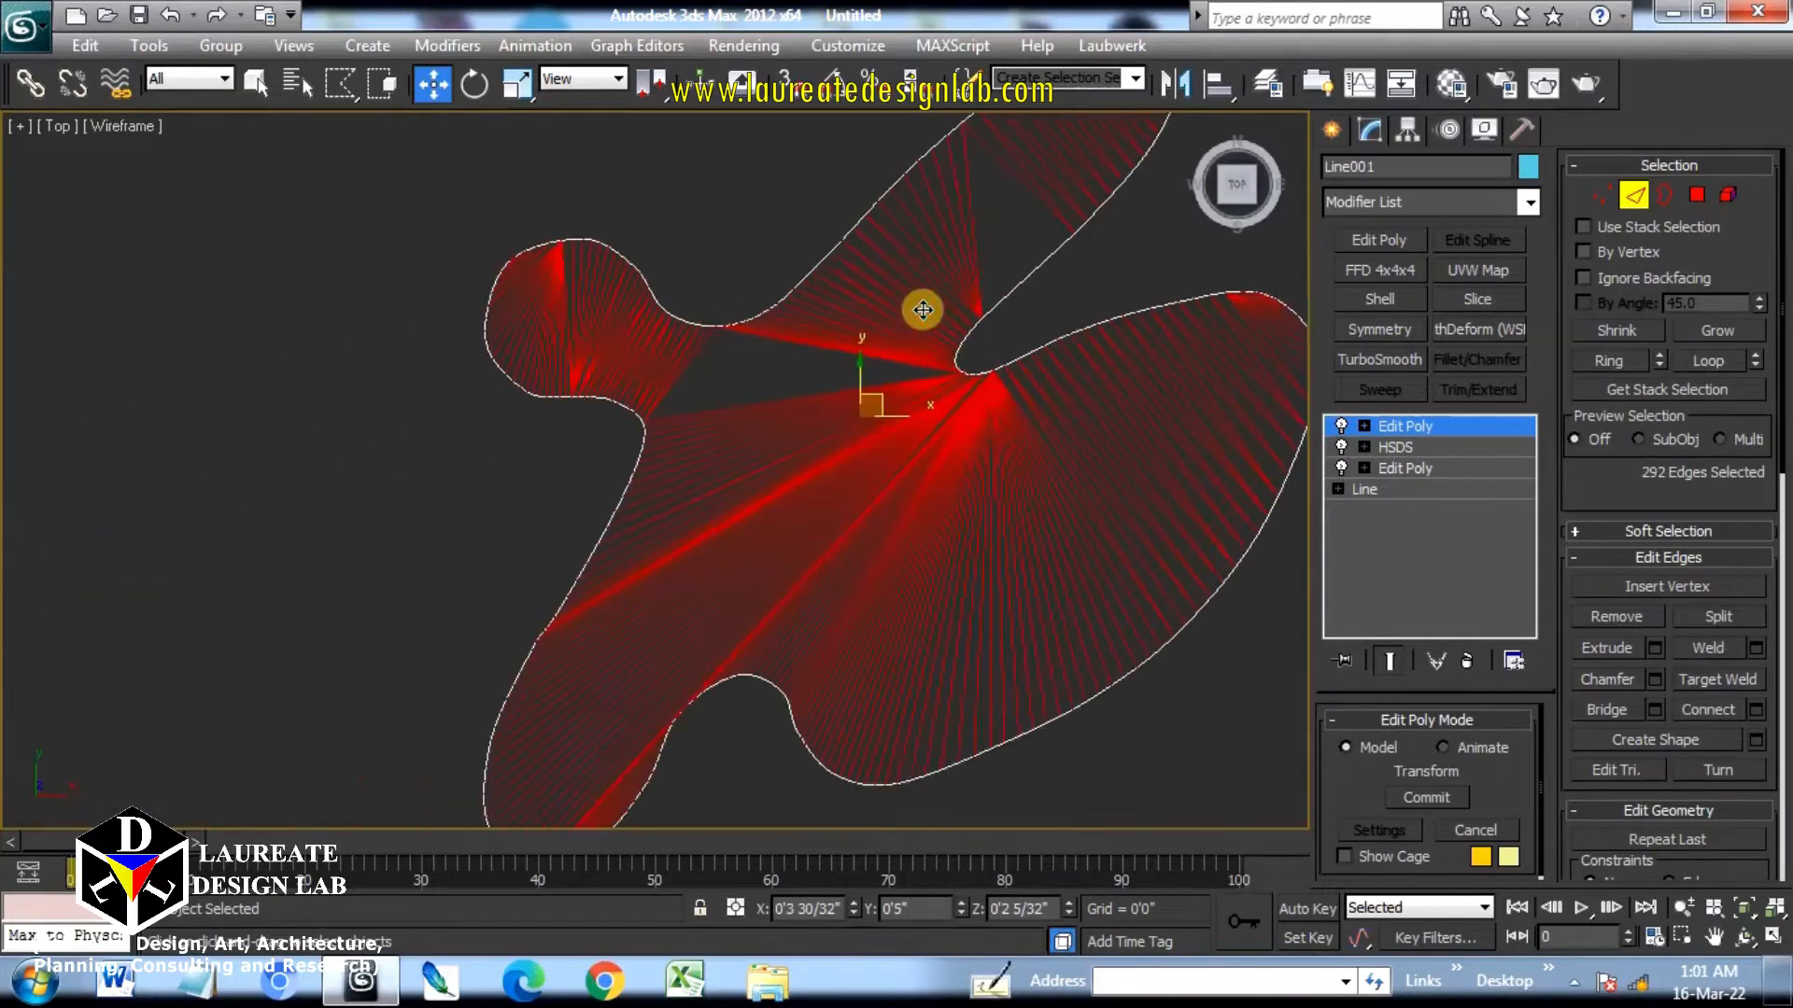
left_click(1754, 708)
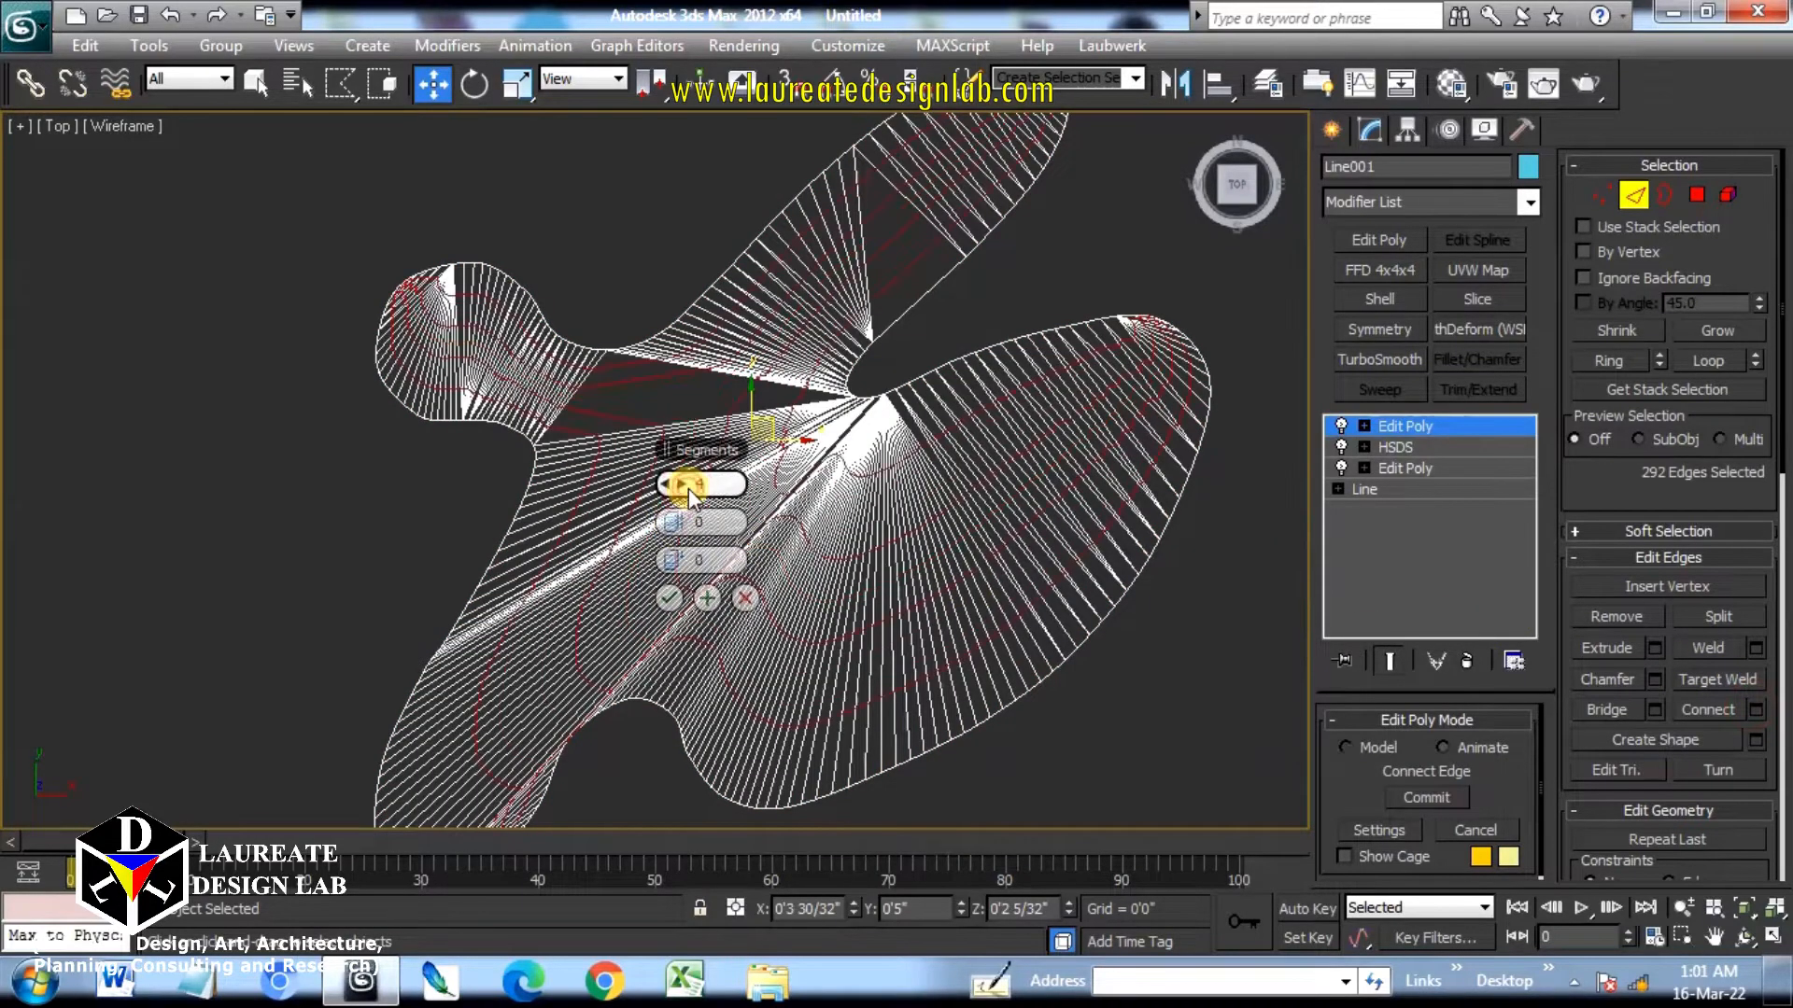
left_click(668, 597)
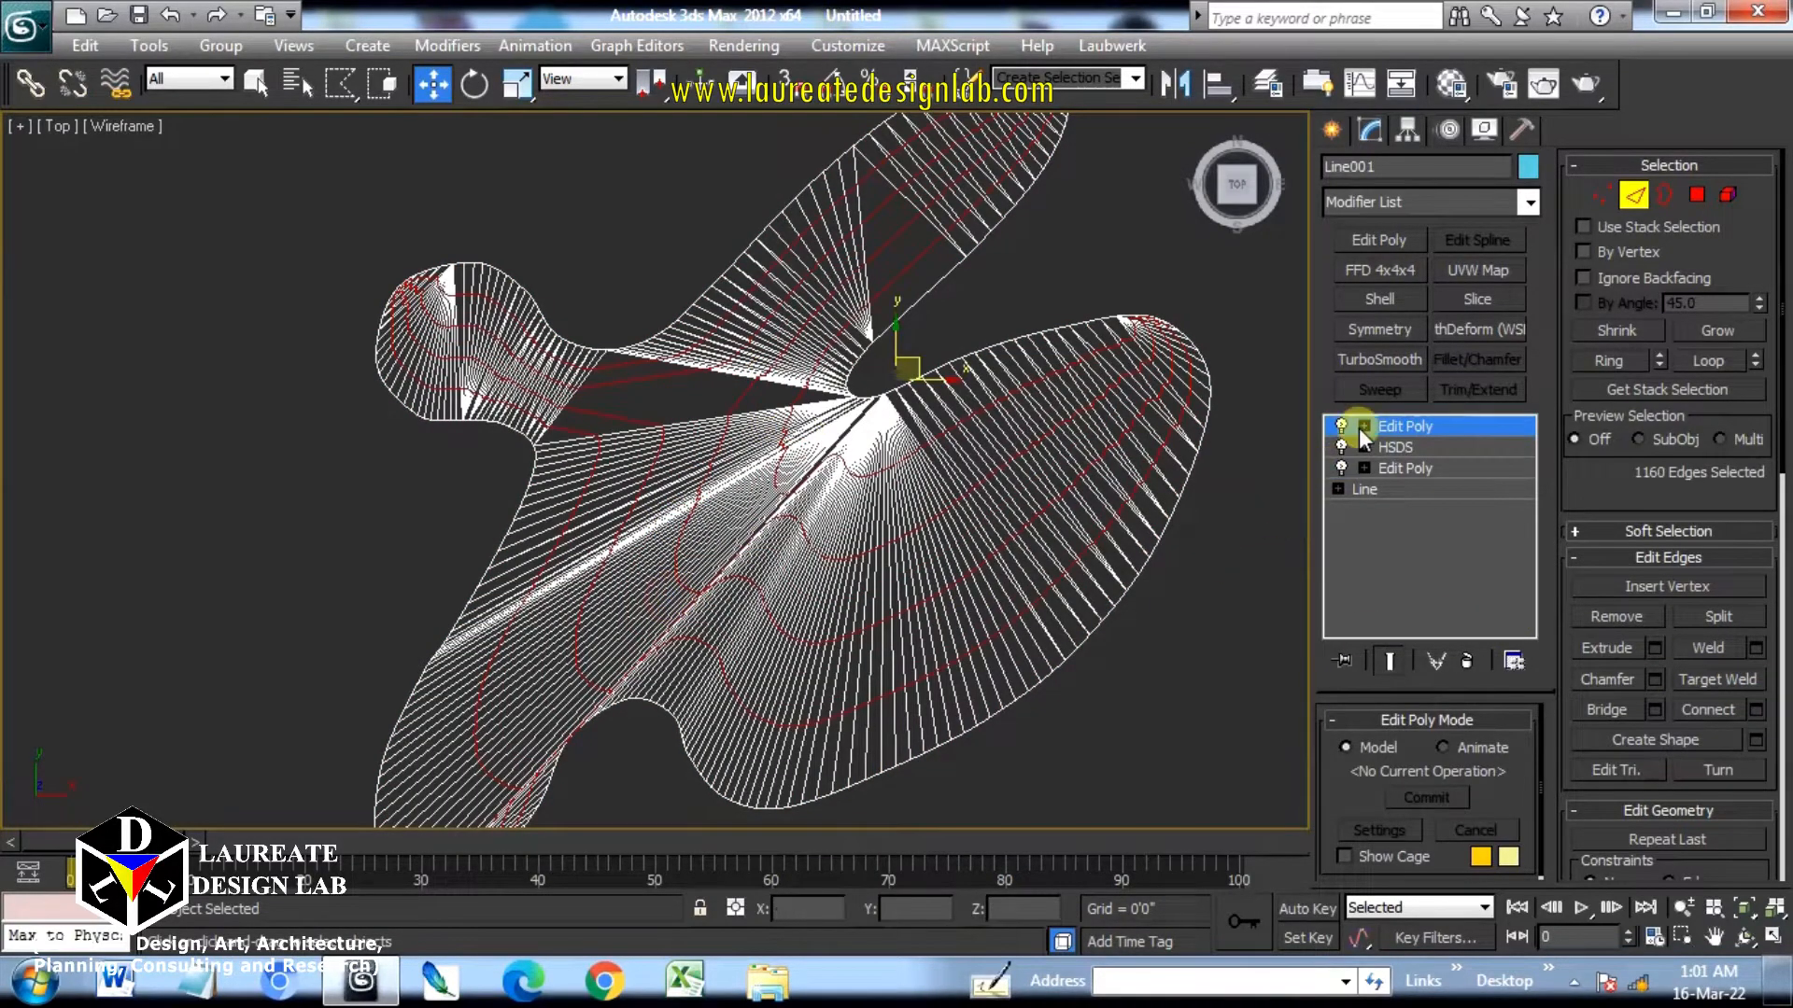
Apply TurboSmooth with 2 iterations to the slab and inspect its smoothed surface without edged faces.
middle_click_drag(876, 496, 929, 358, "alt")
key("F3")
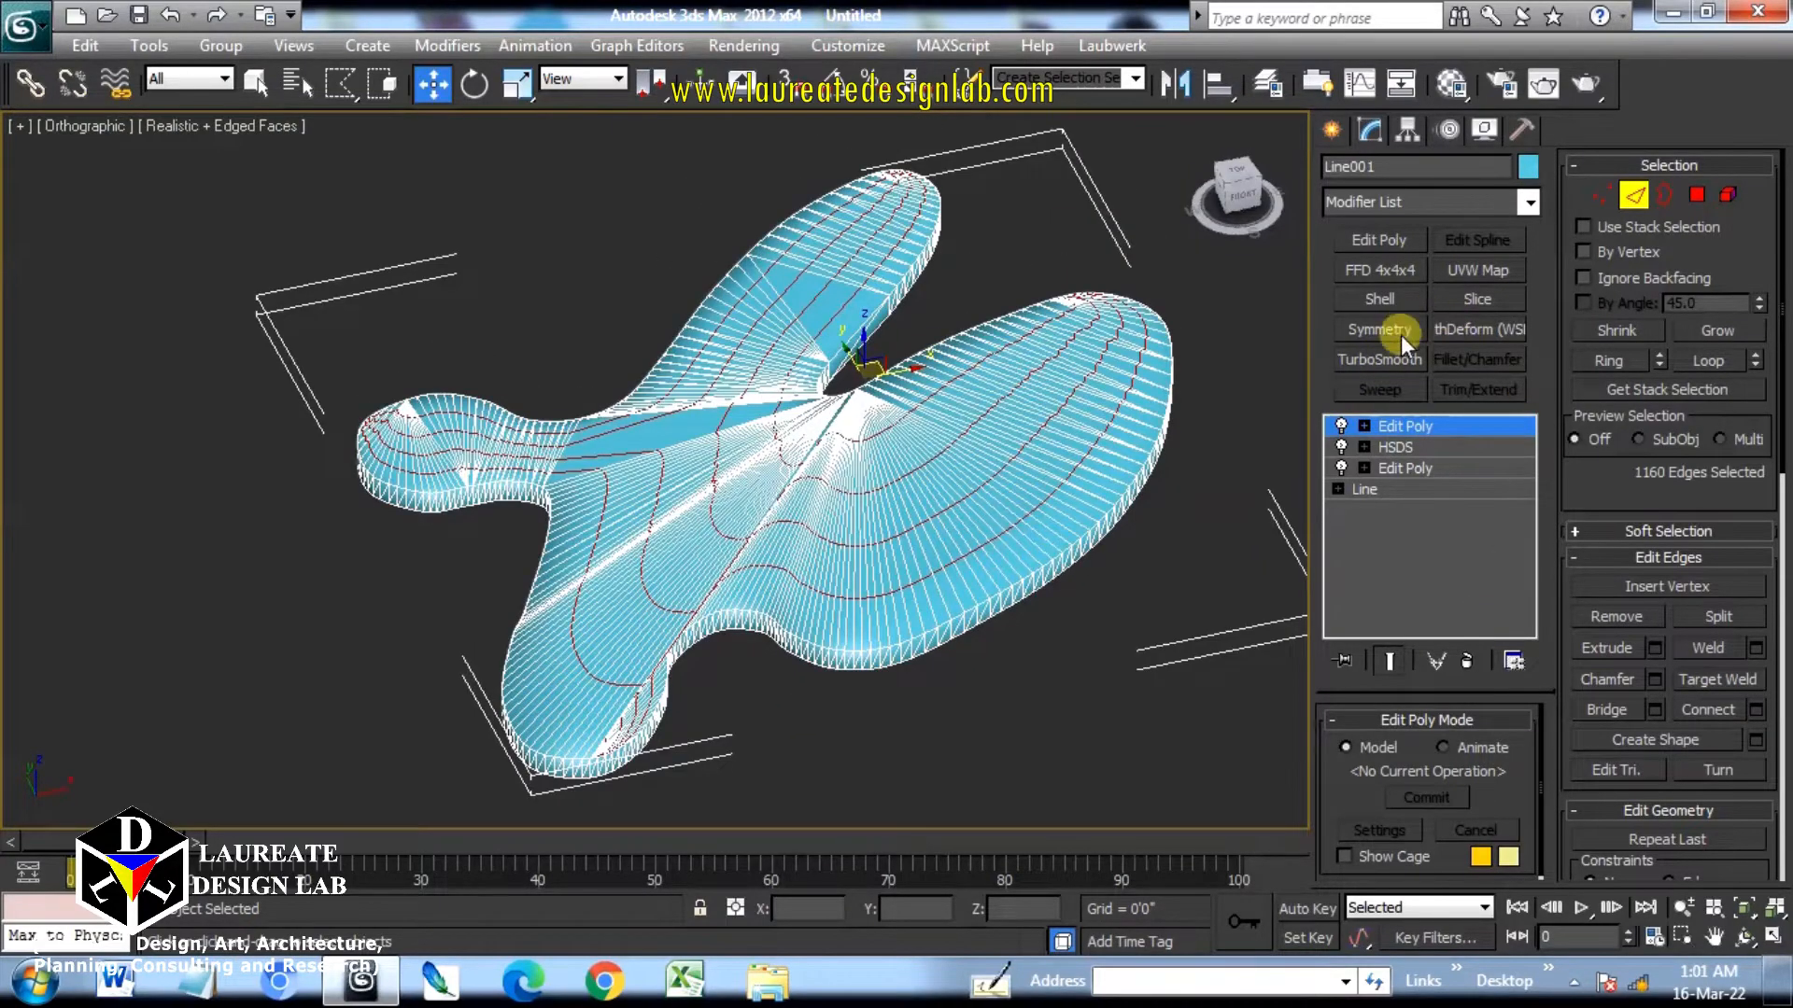
left_click(1380, 359)
left_click(1511, 761)
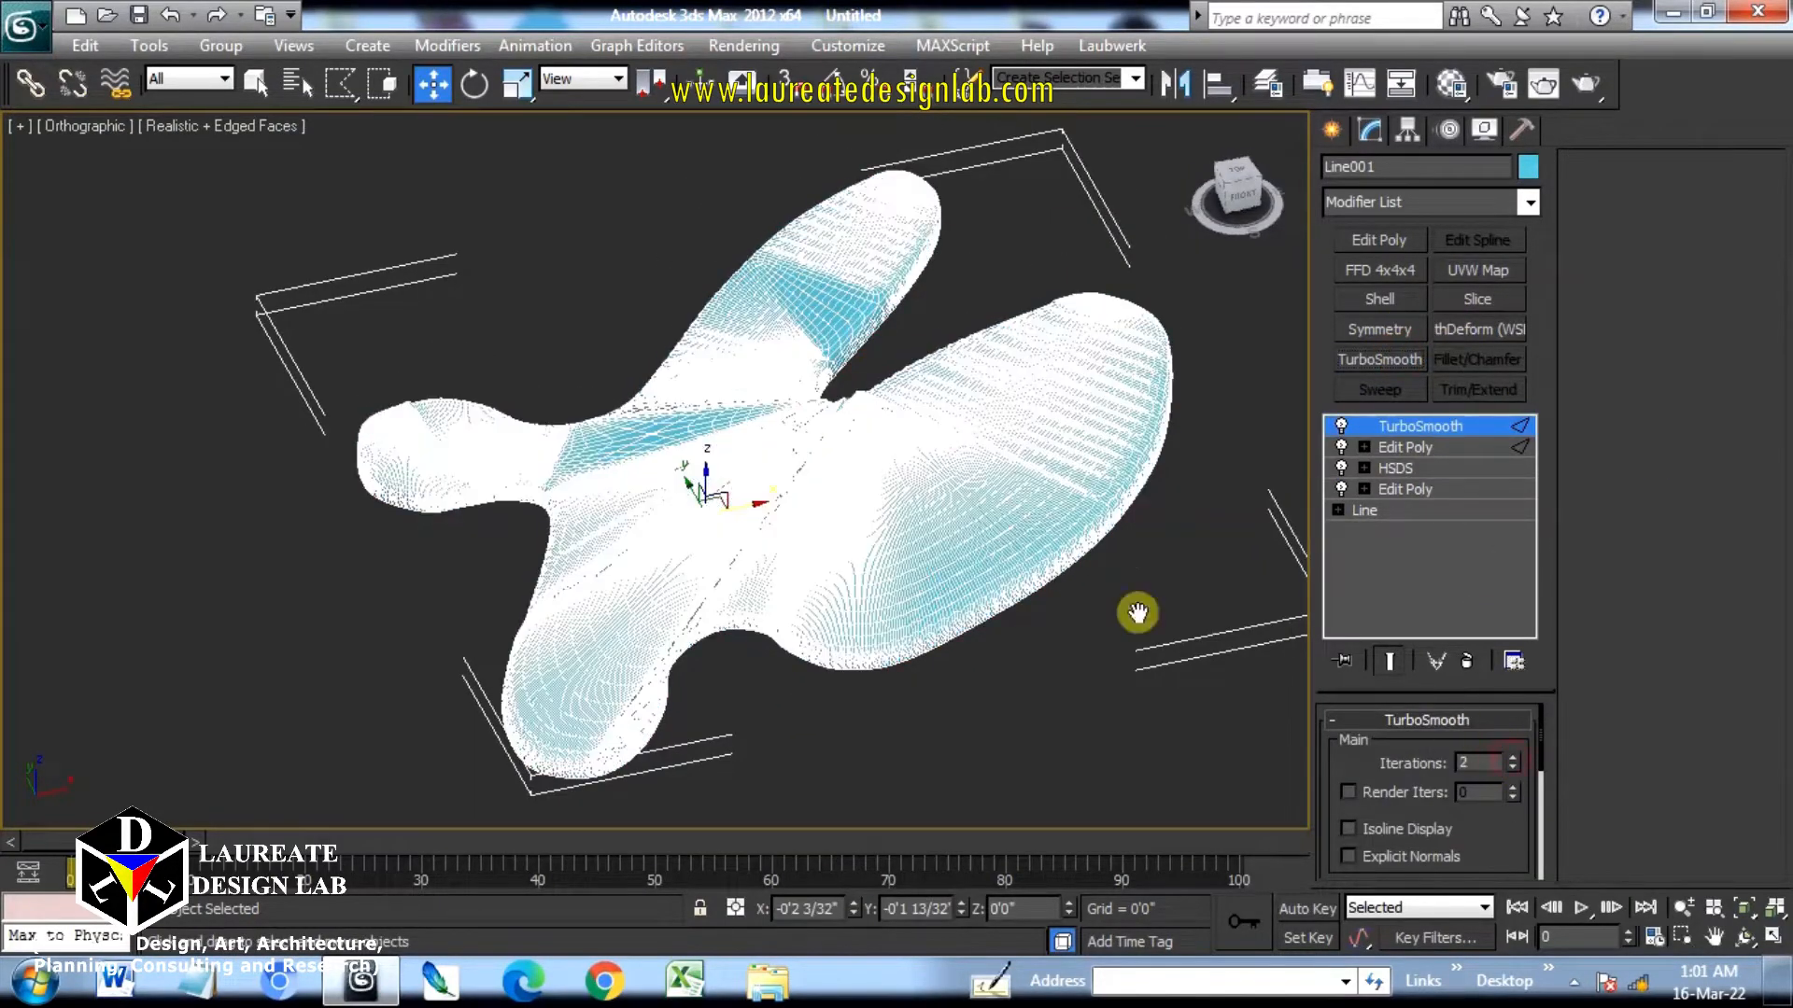
middle_click_drag(1078, 607, 1053, 698)
key("F4")
scroll(1063, 597, "up", 2)
middle_click_drag(1063, 587, 1084, 515)
Disable TurboSmooth temporarily and select all edges around the slab's side wall in the Edit Poly modifier below it.
left_click(1339, 426)
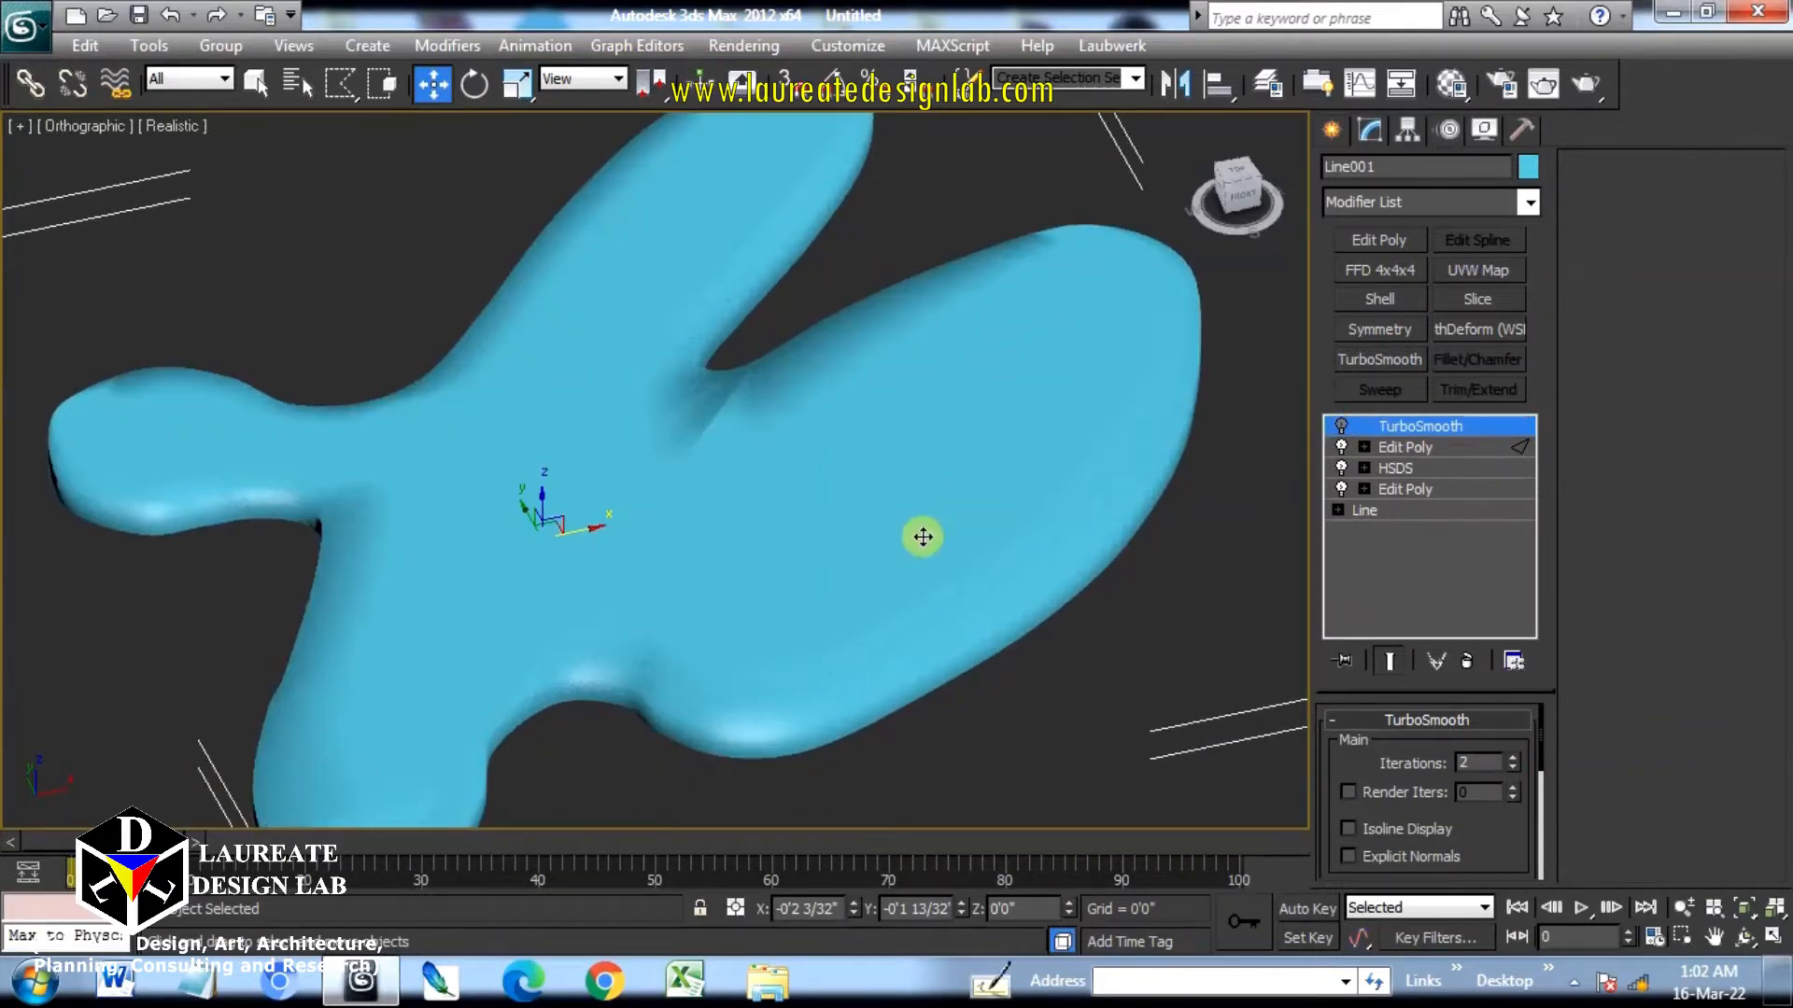
key("f")
key("z")
key("F4")
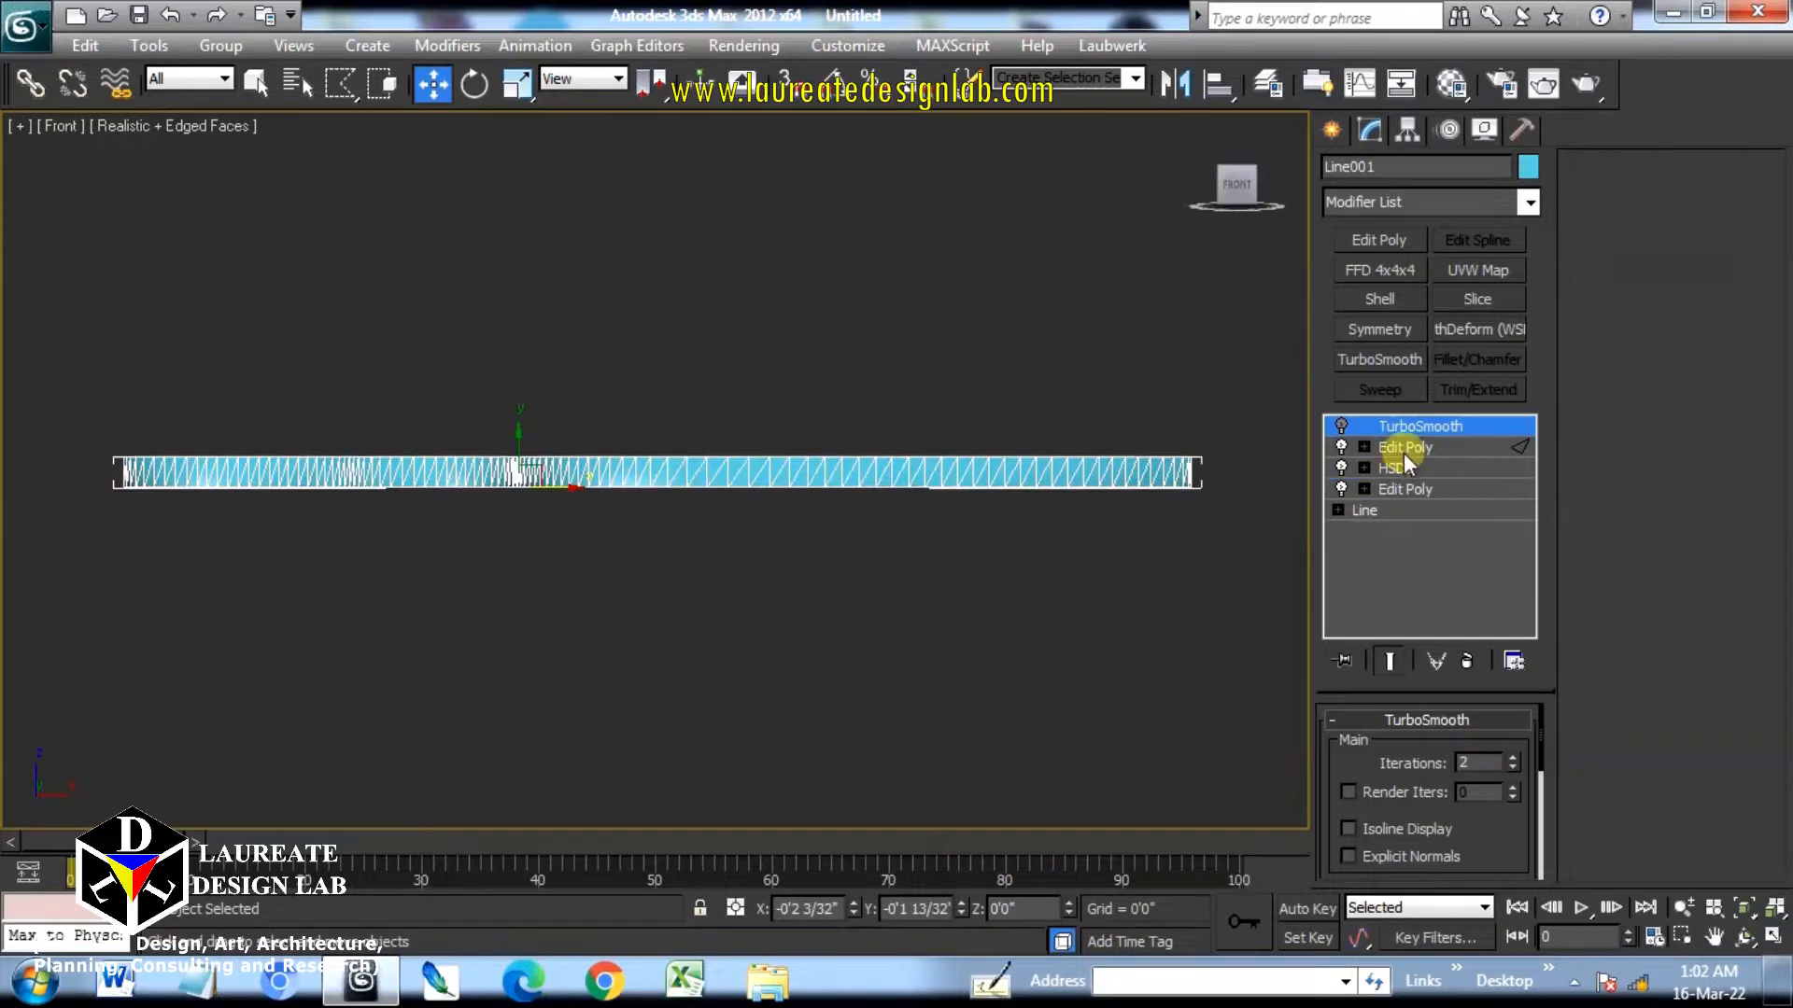
left_click(1364, 447)
left_click(1405, 490)
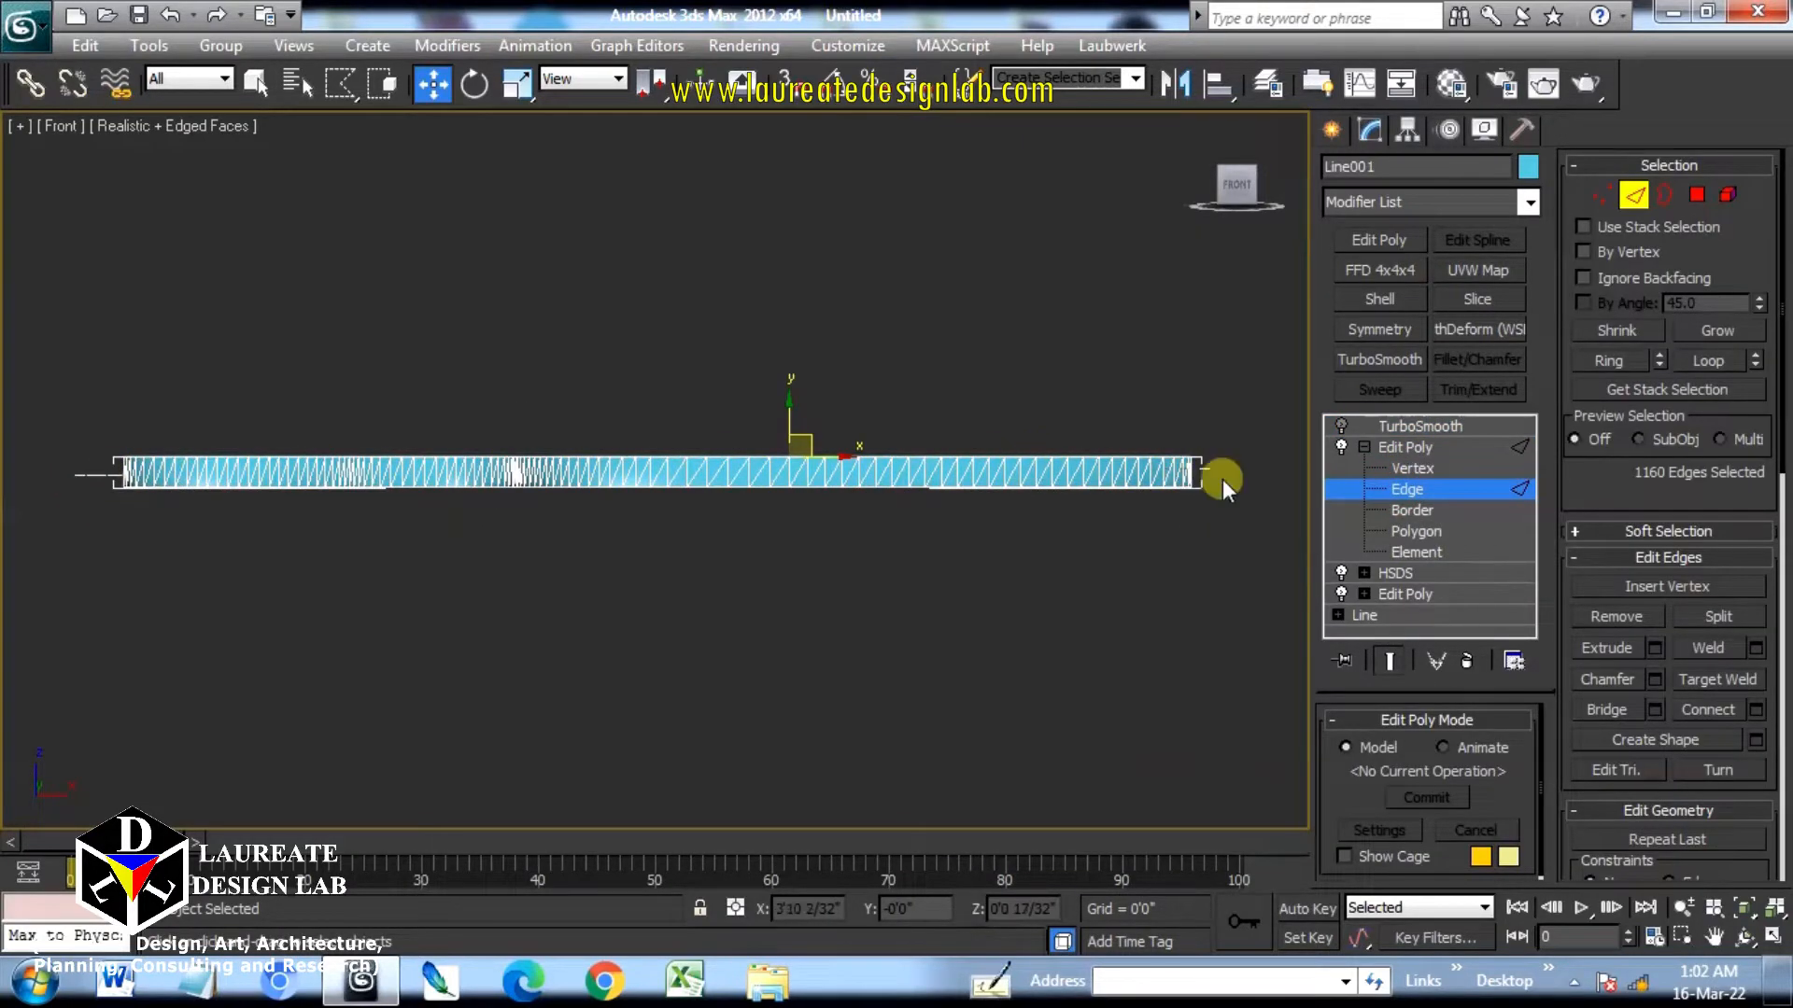
left_click_drag(1209, 468, 1208, 471)
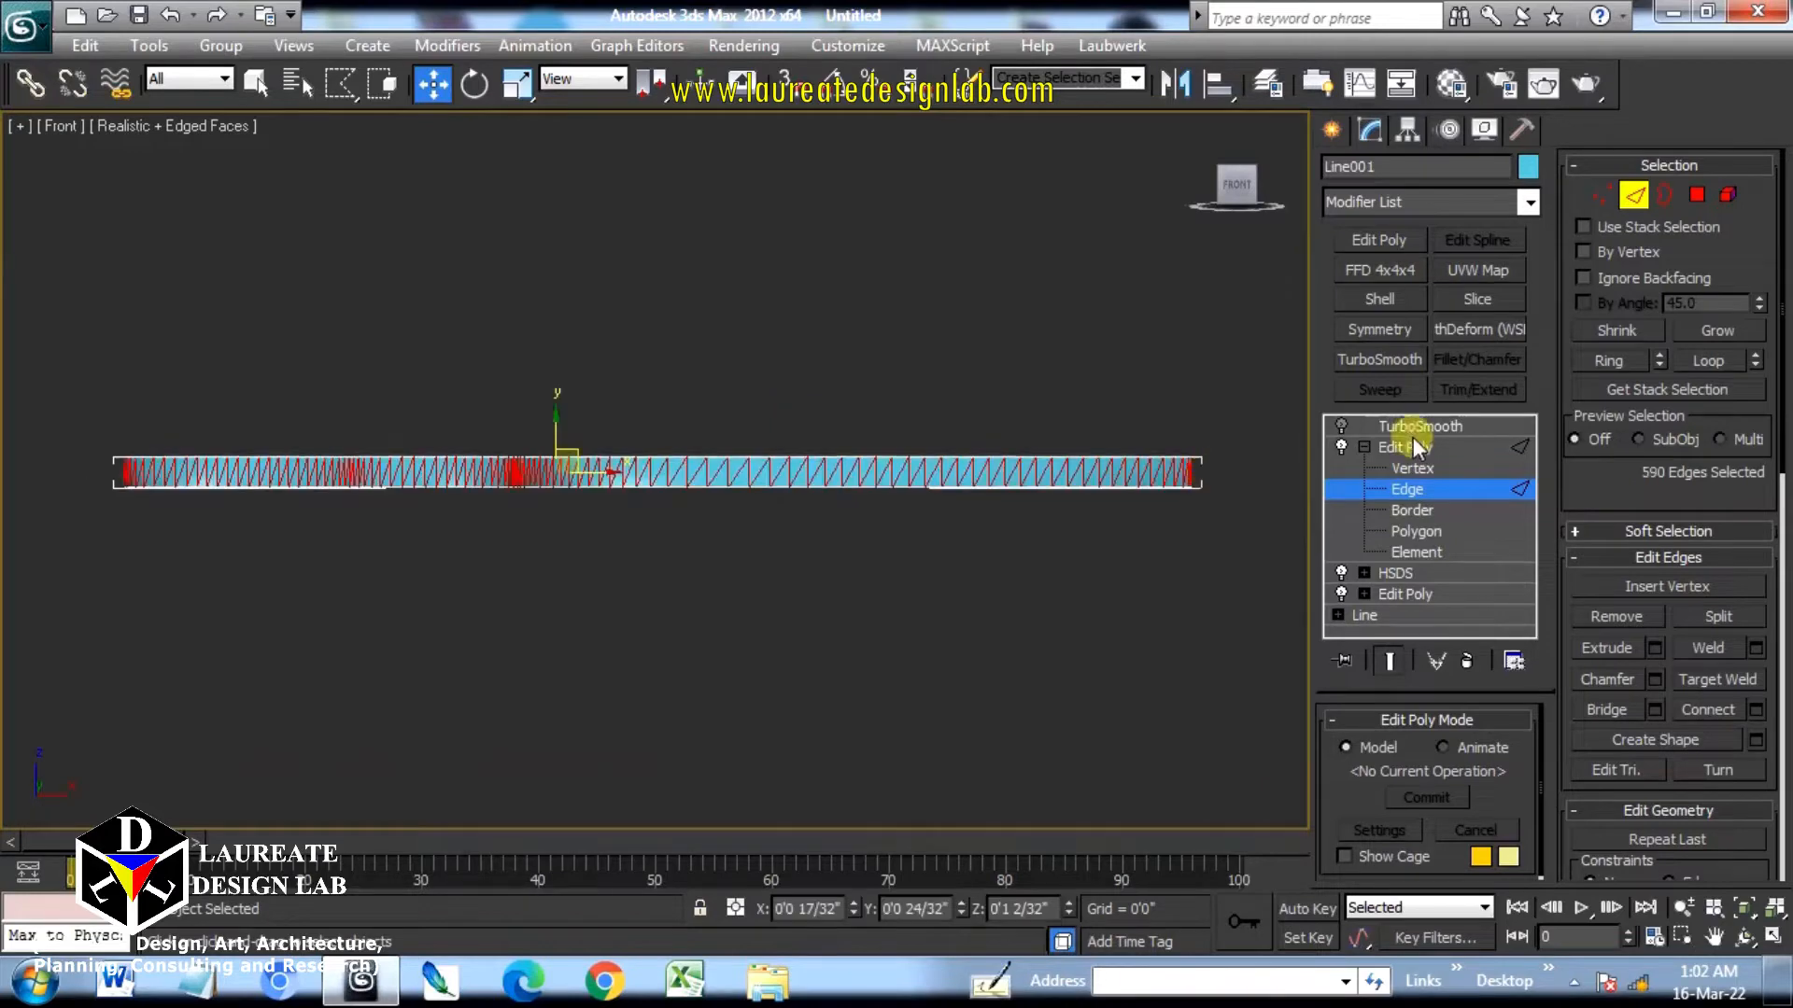
Connect the side-wall edges with segments running around the slab's thickness and re-enable TurboSmooth.
left_click(1755, 707)
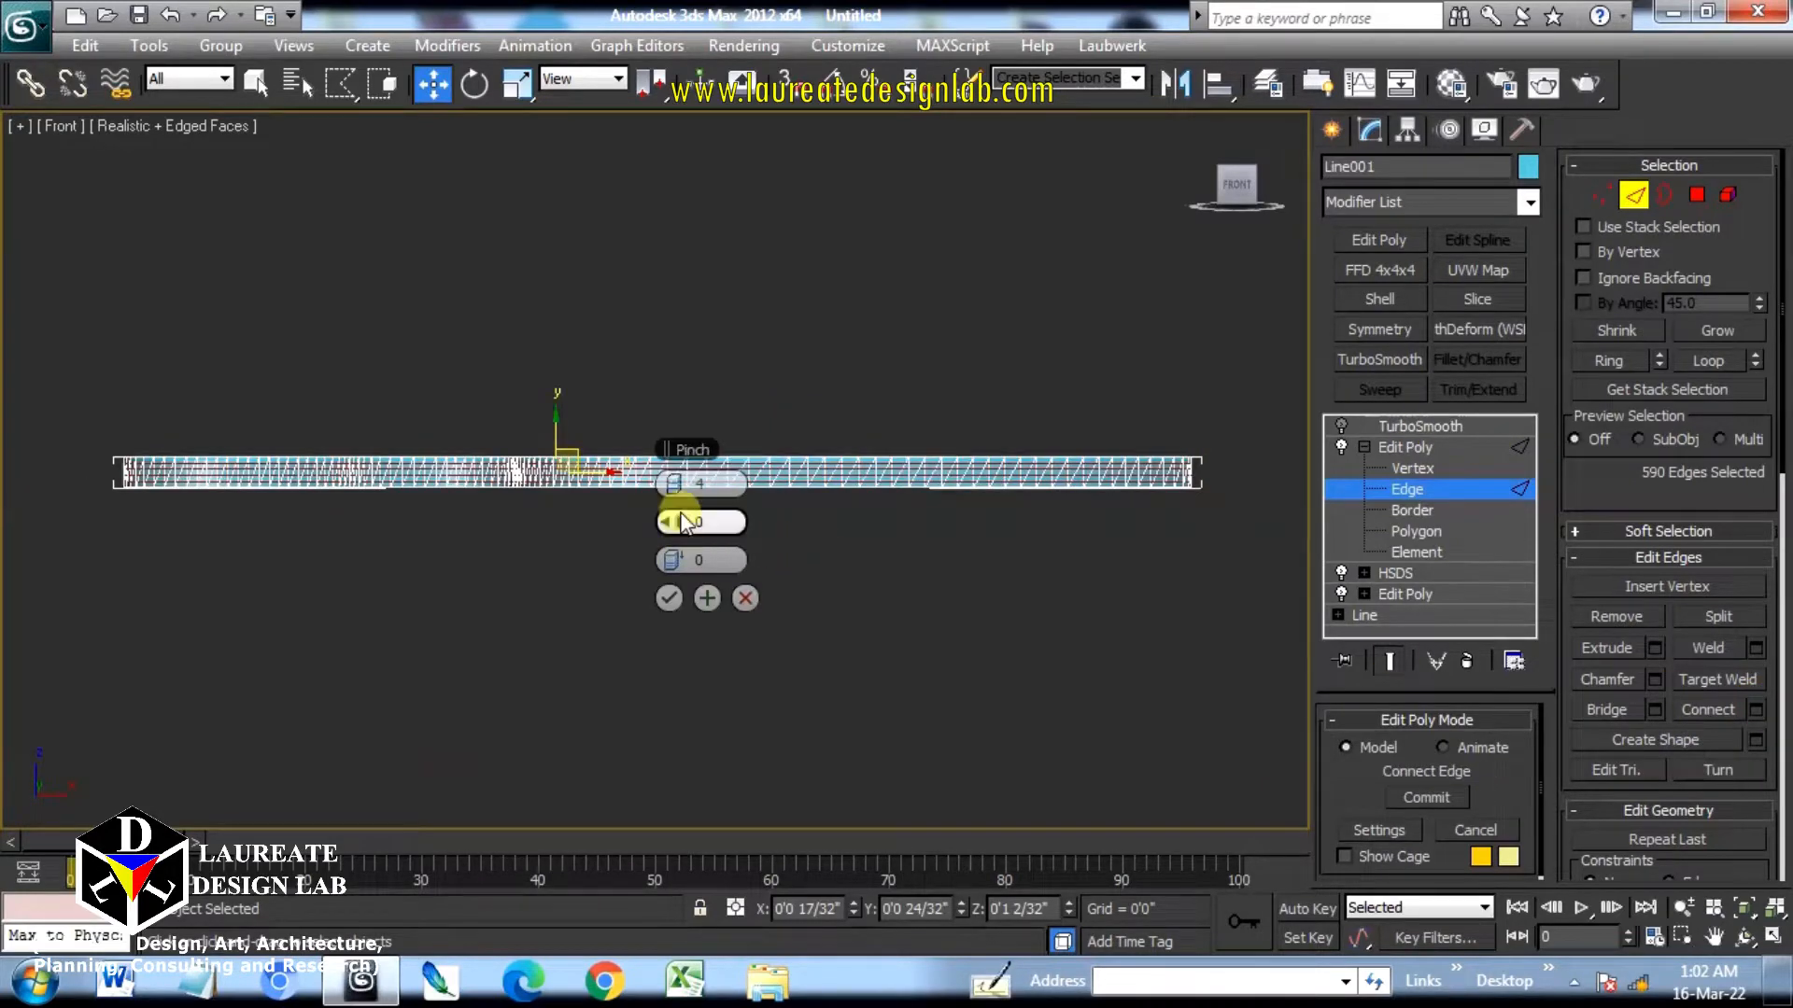
left_click(669, 483)
left_click(668, 598)
middle_click_drag(704, 597, 776, 640, "alt")
left_click(1419, 426)
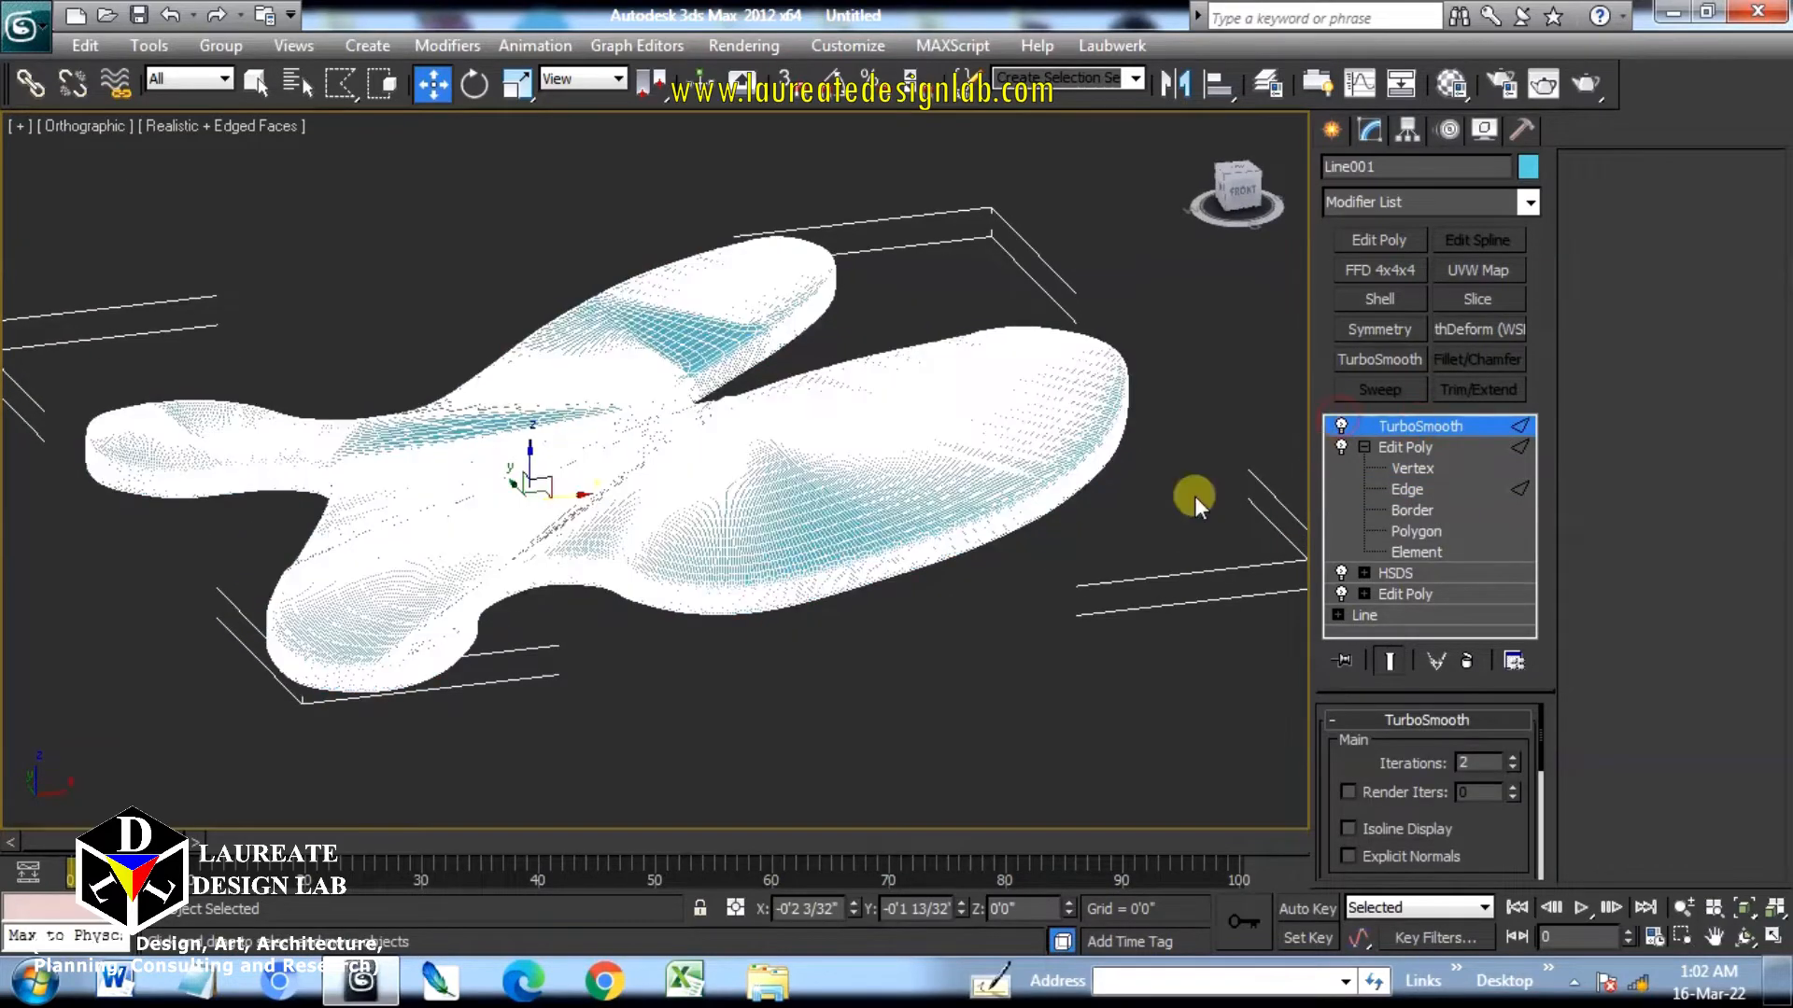
key("F4")
scroll(798, 541, "up", 3)
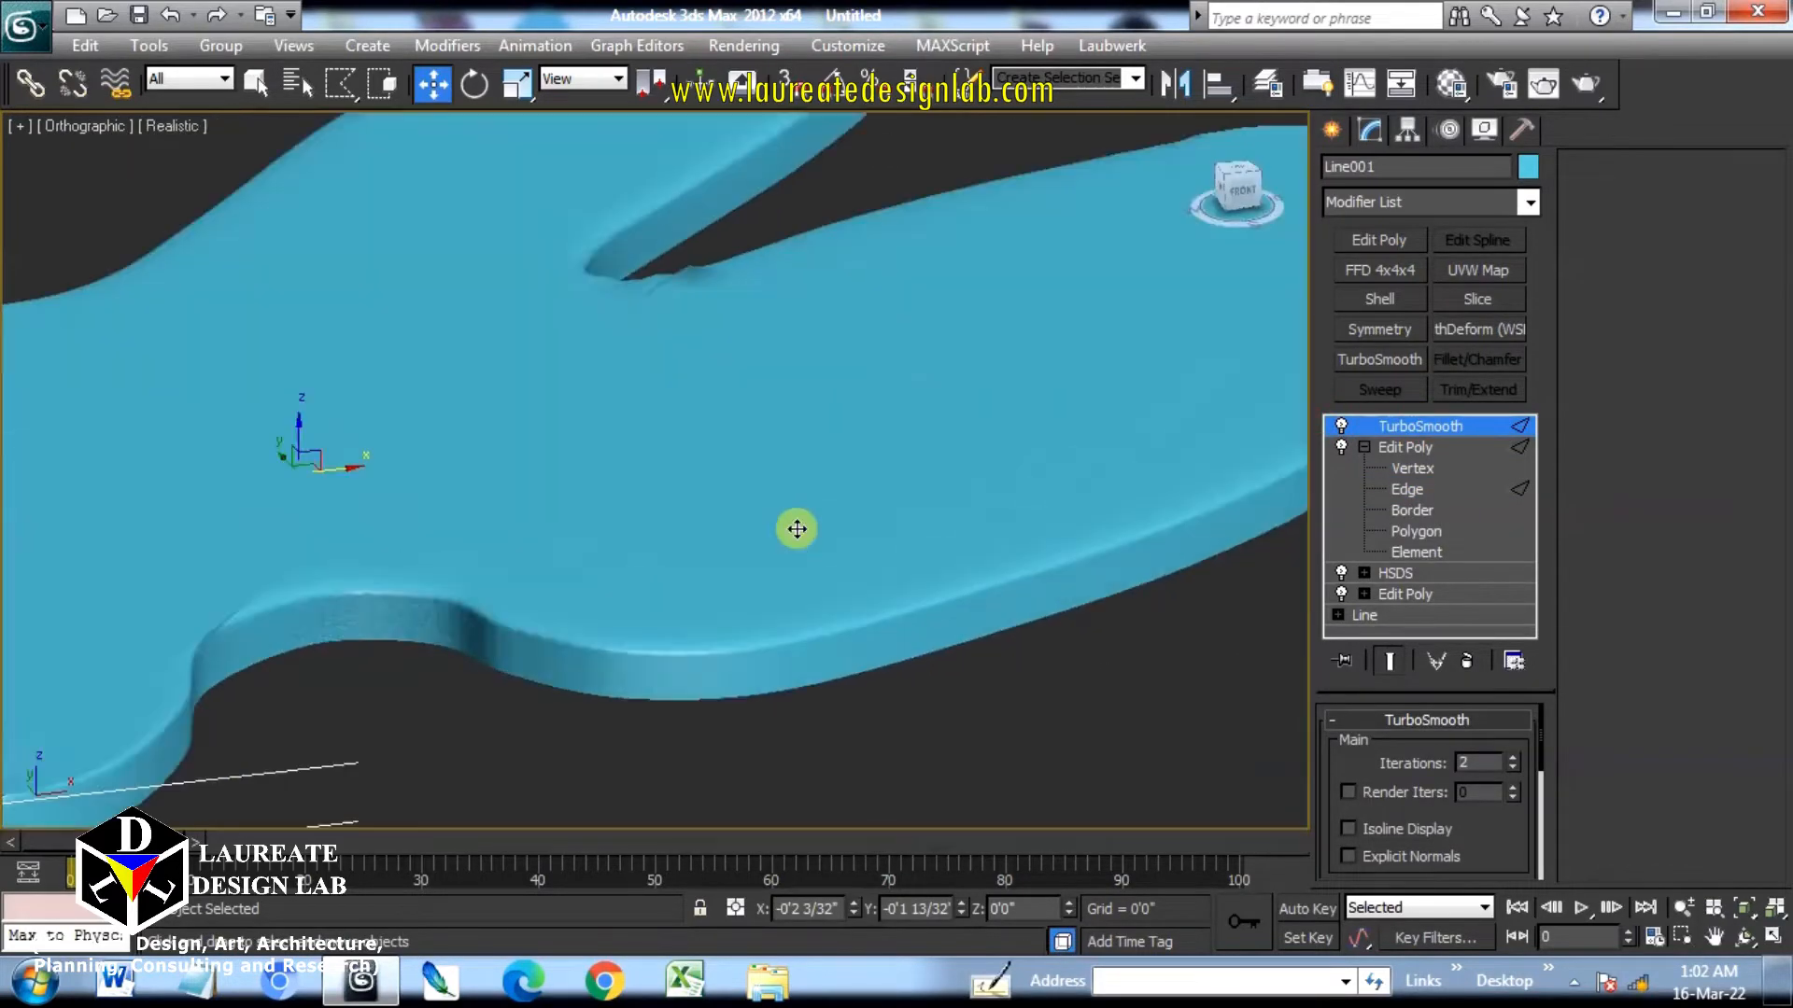
Apply an FFD 4x4x4 modifier to the slab and select its central control points in the top view.
left_click(1408, 273)
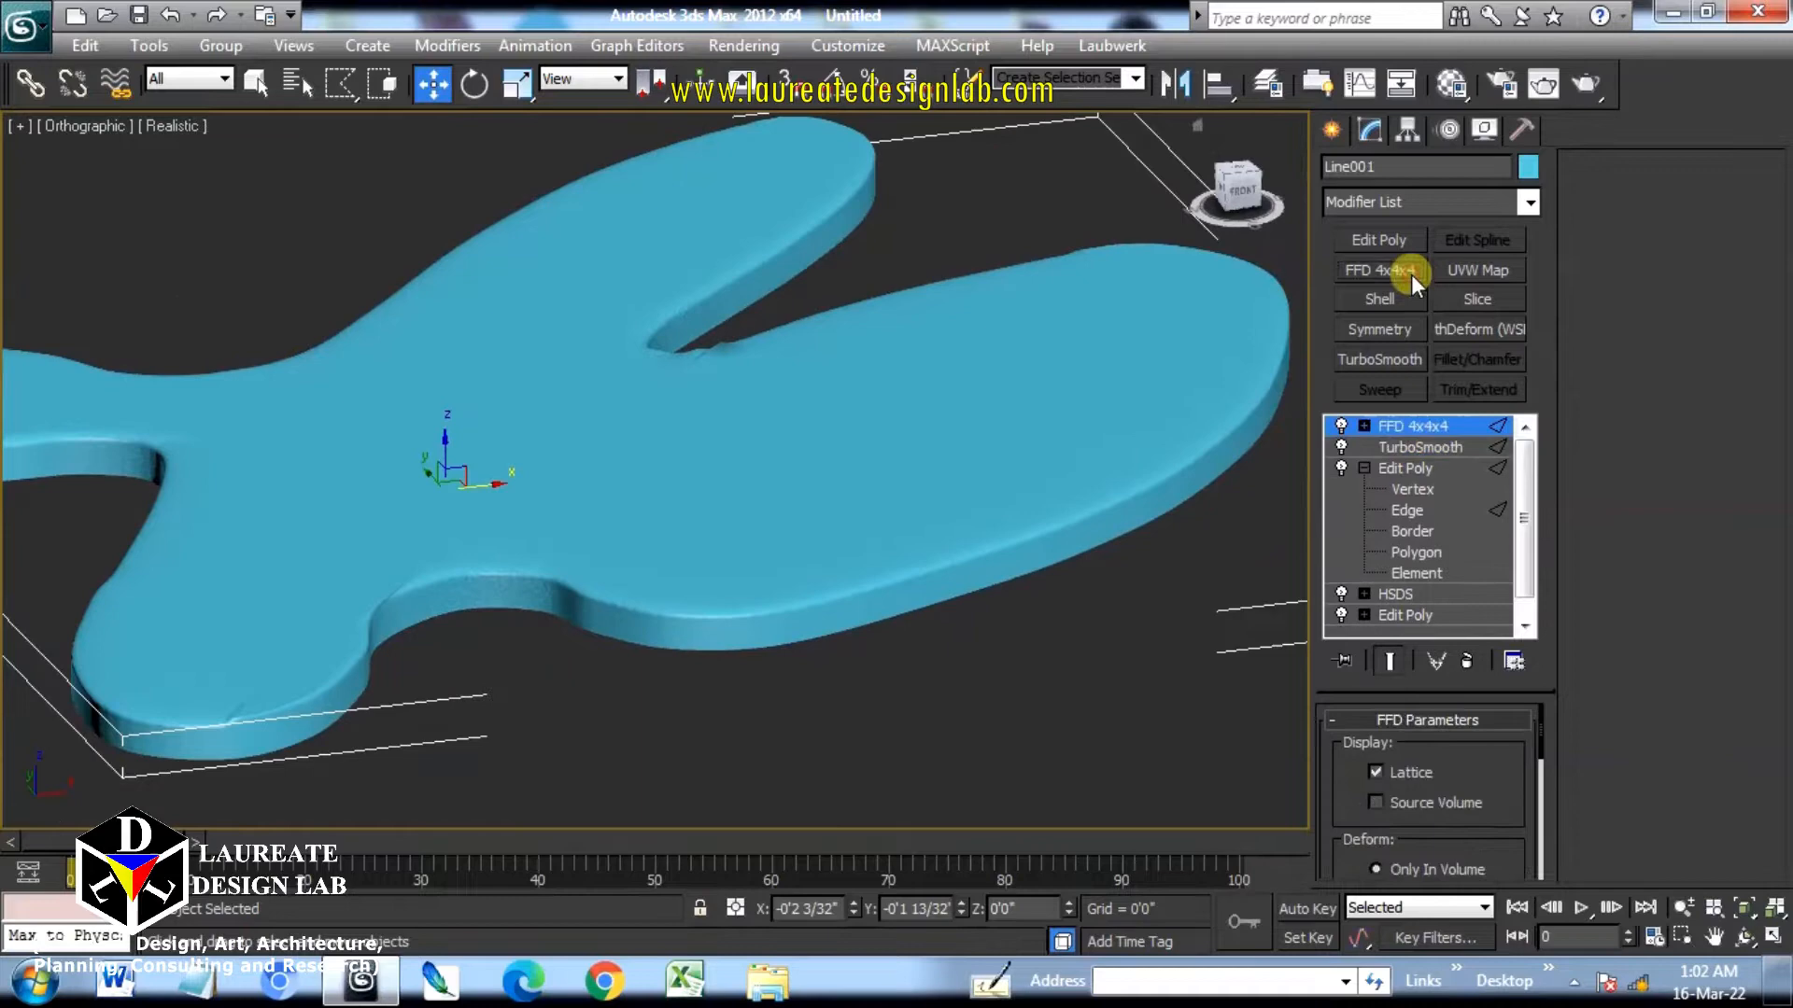
left_click(1364, 426)
left_click(1397, 448)
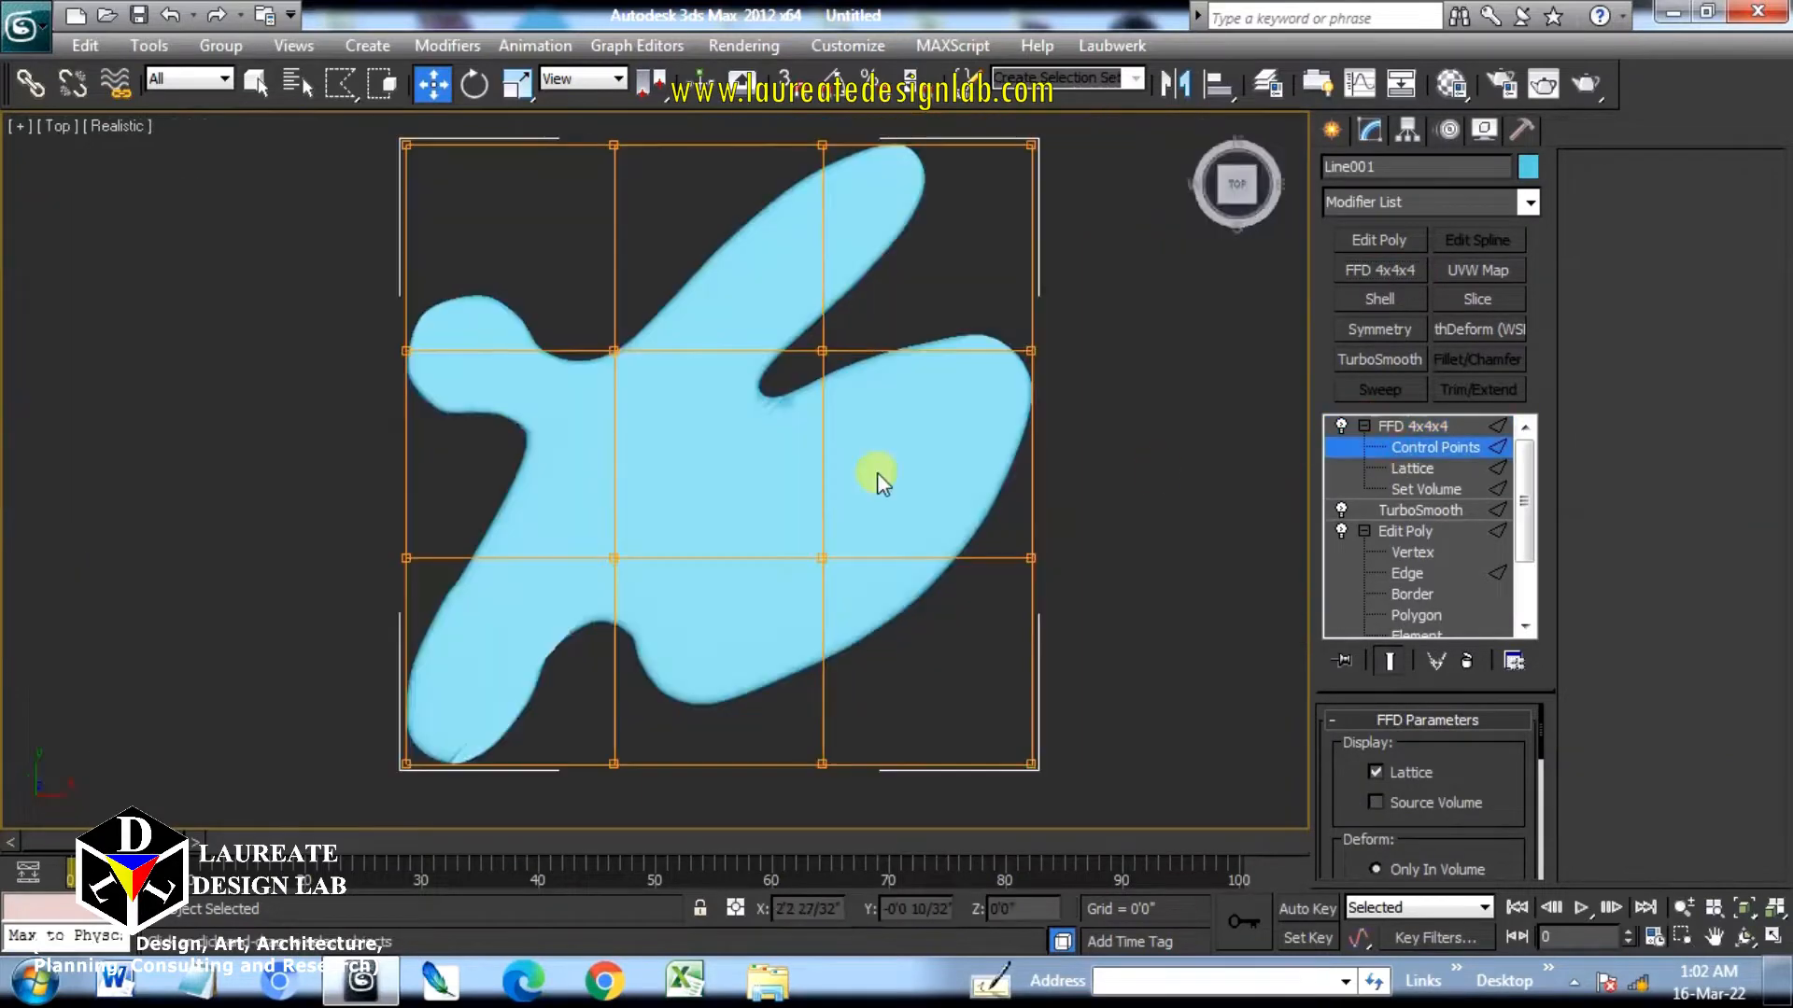
key("t")
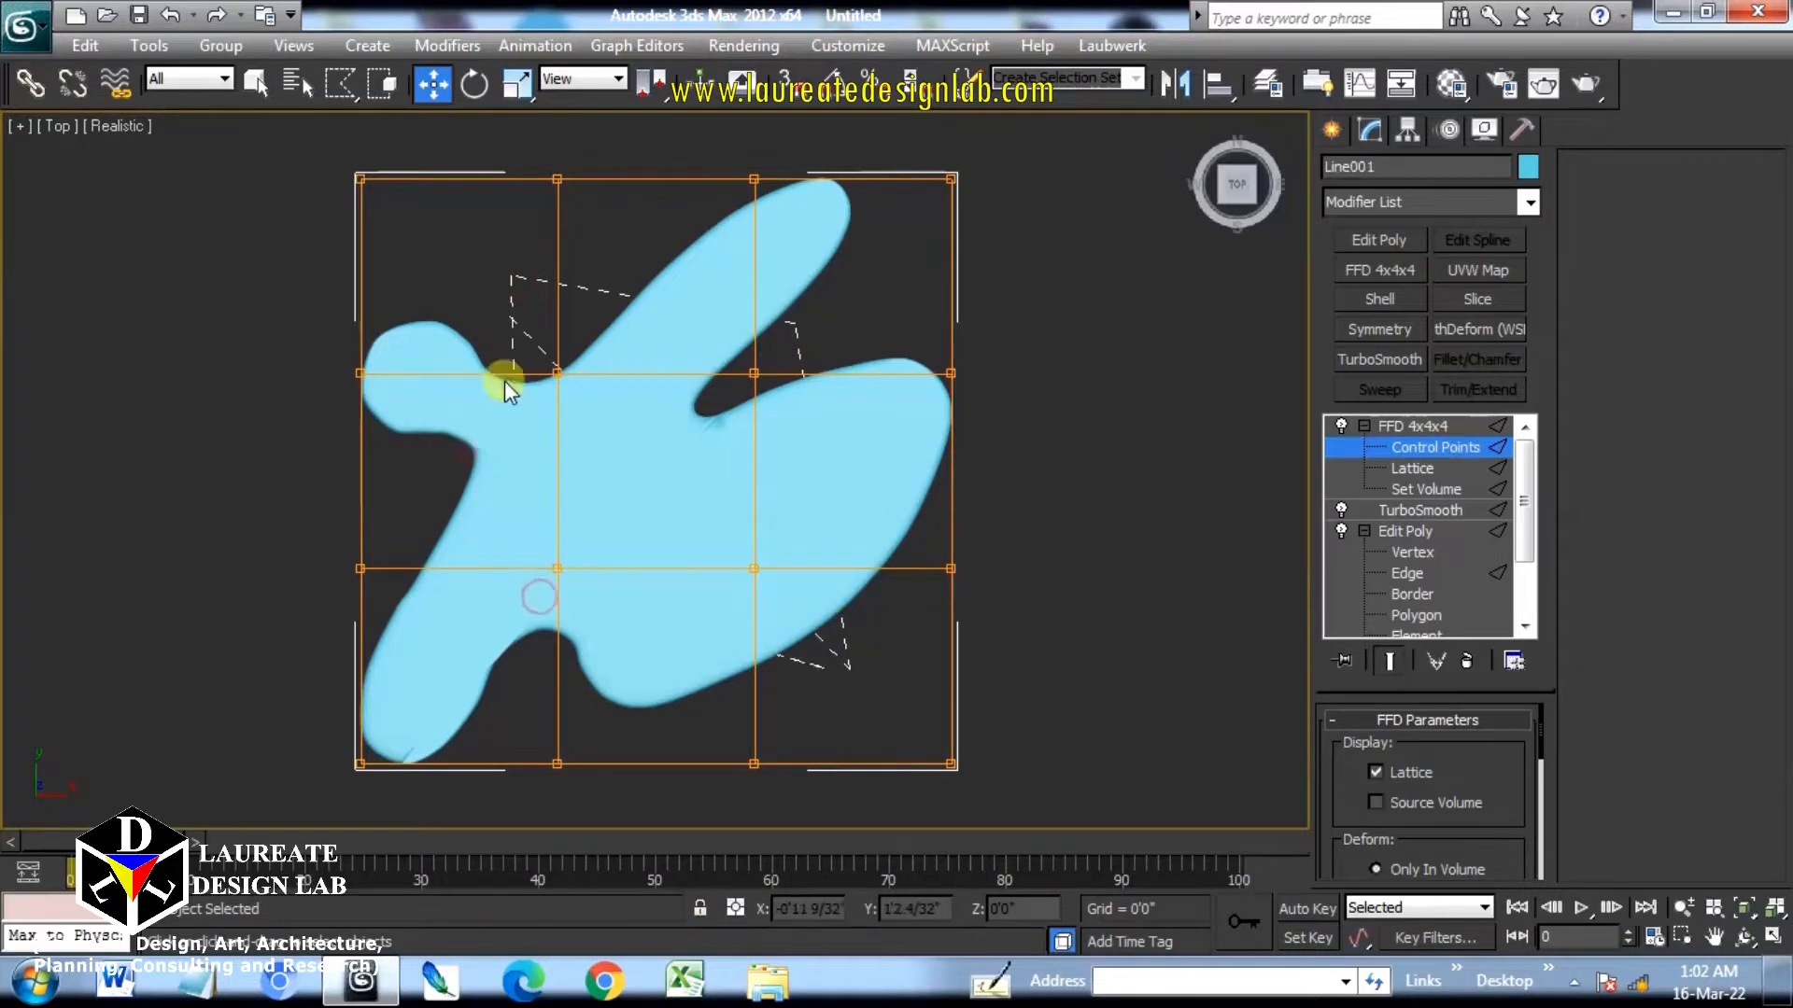
left_click_drag(512, 320, 512, 321)
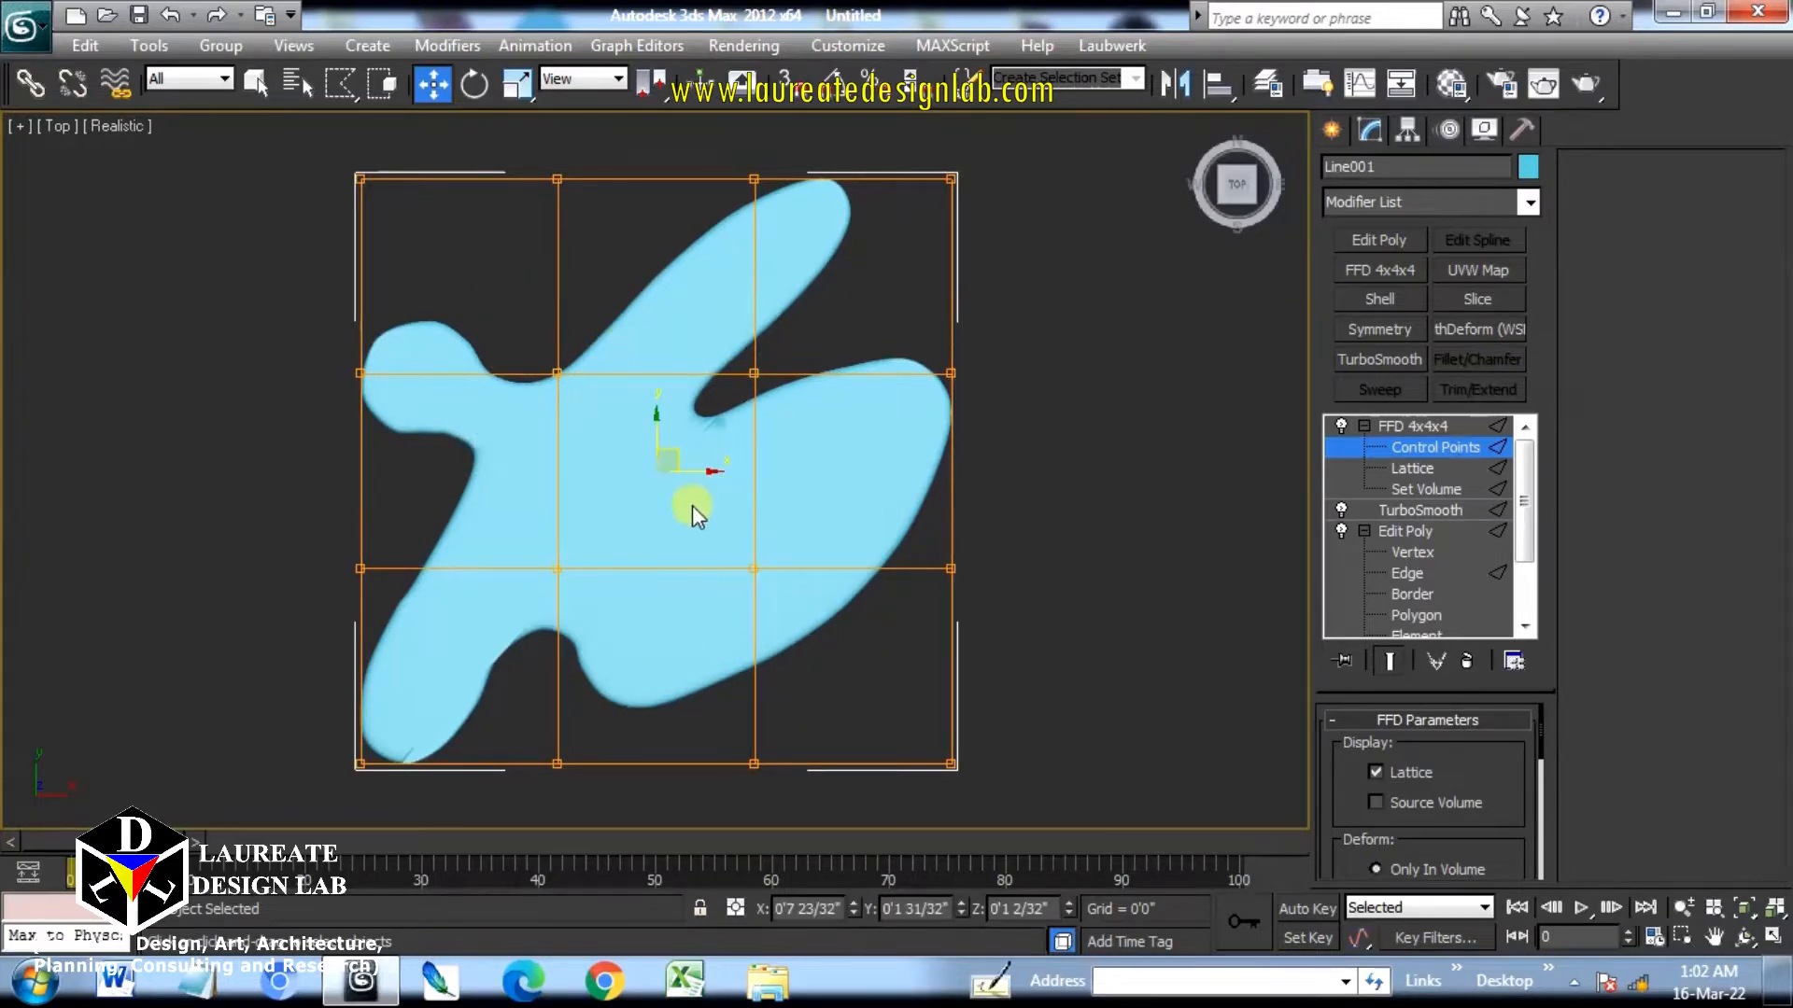
Raise the central FFD control points to a height of about 5'2" to arch the slab, and deselect it.
middle_click_drag(692, 506, 715, 463, "alt")
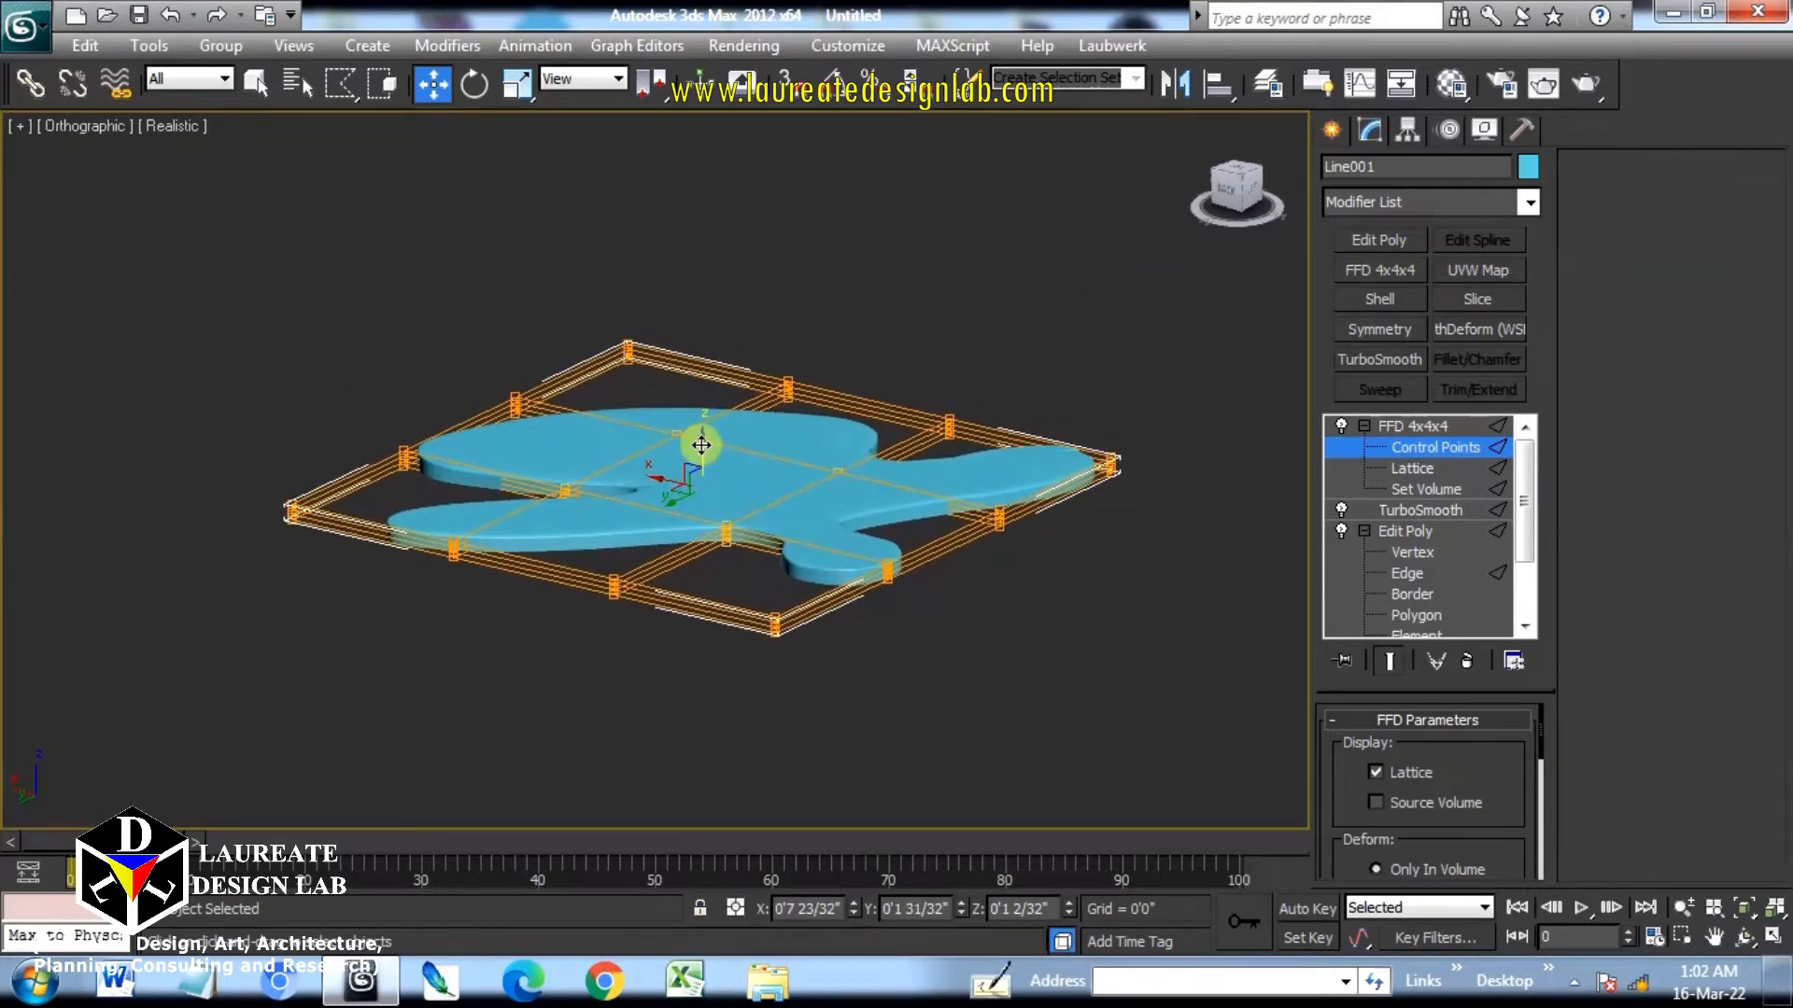
left_click_drag(732, 331, 775, 23)
middle_click_drag(800, 348, 1085, 534)
left_click(1421, 430)
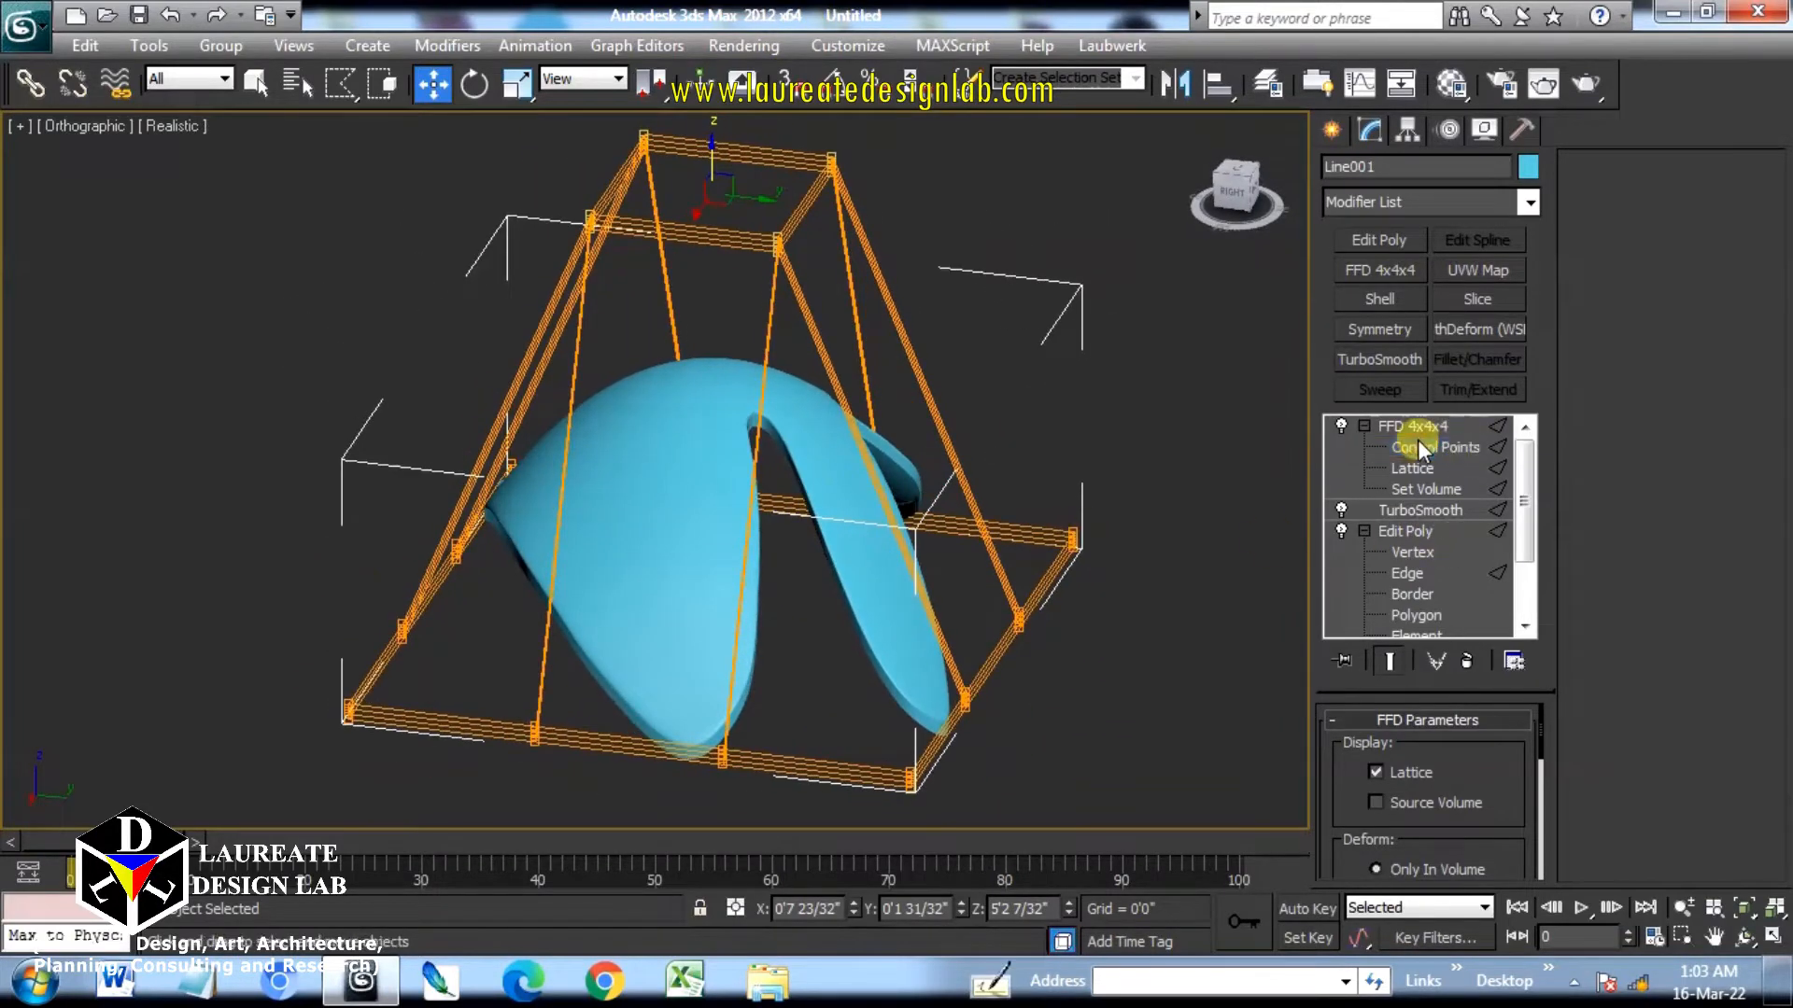
left_click(1186, 428)
middle_click_drag(870, 474, 1449, 198, "alt")
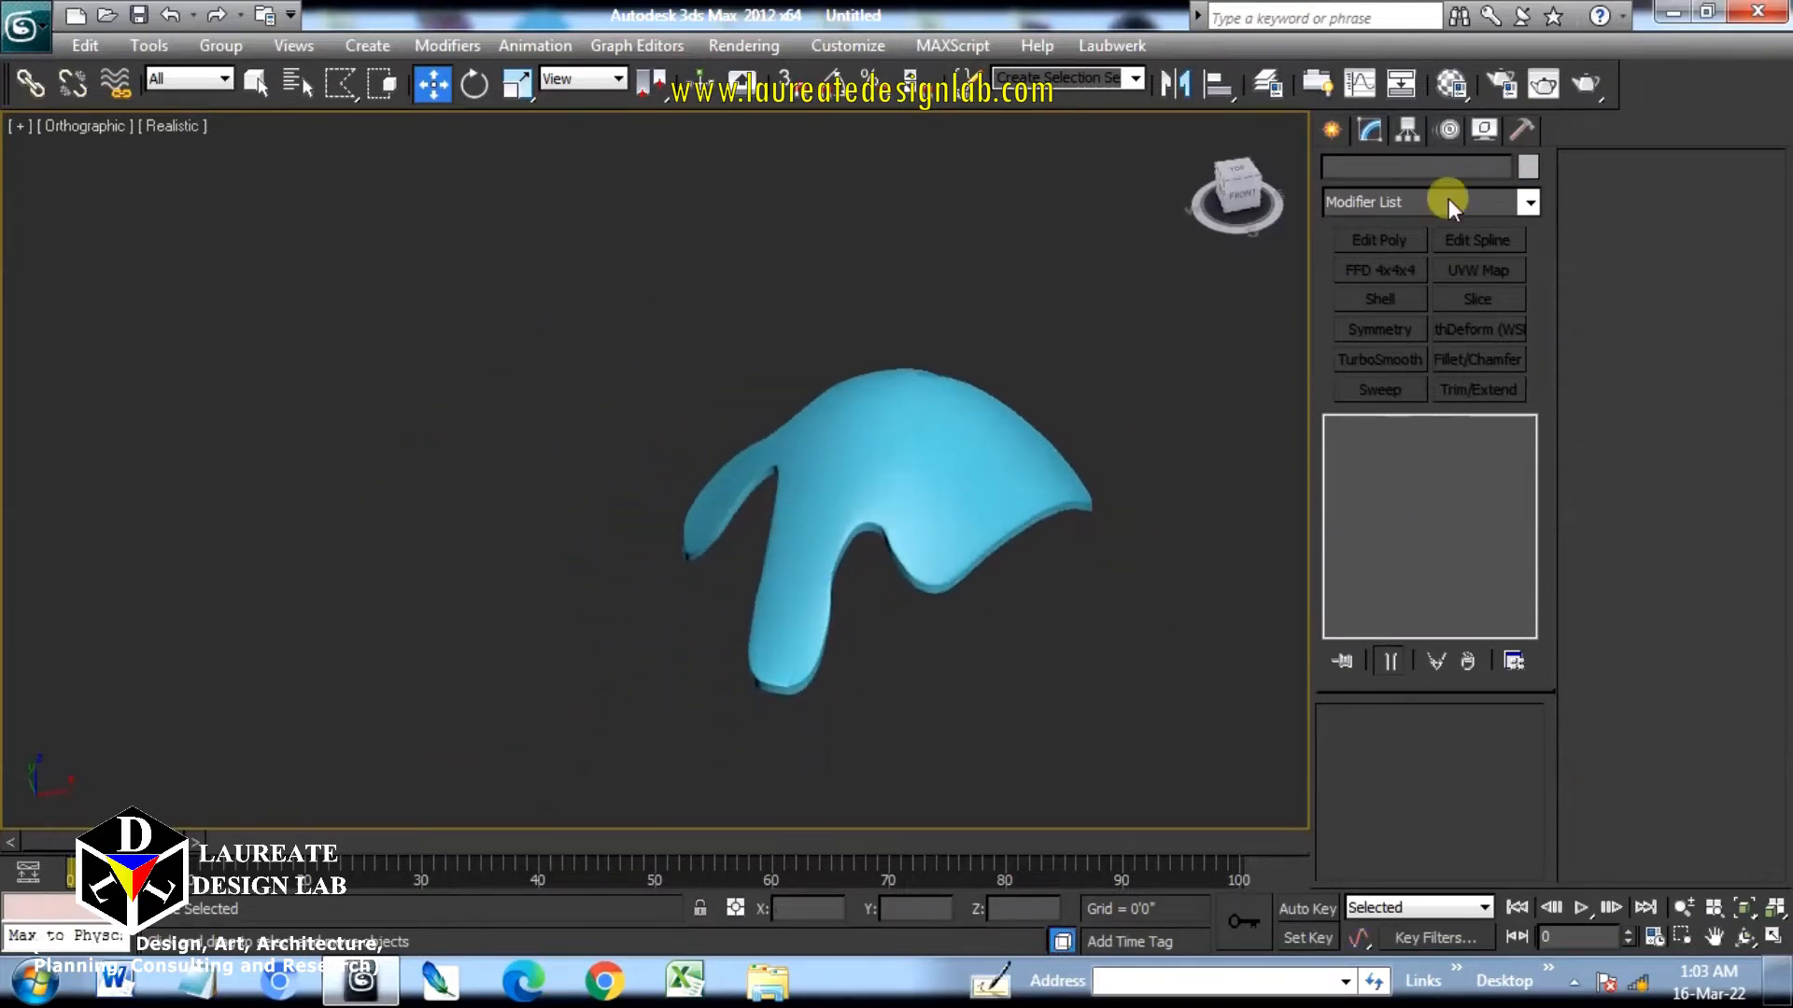
Draw a circle of about 5'5" radius around the arched slab in the top view and increase its interpolation steps.
left_click(1332, 130)
left_click(1372, 172)
left_click(1380, 344)
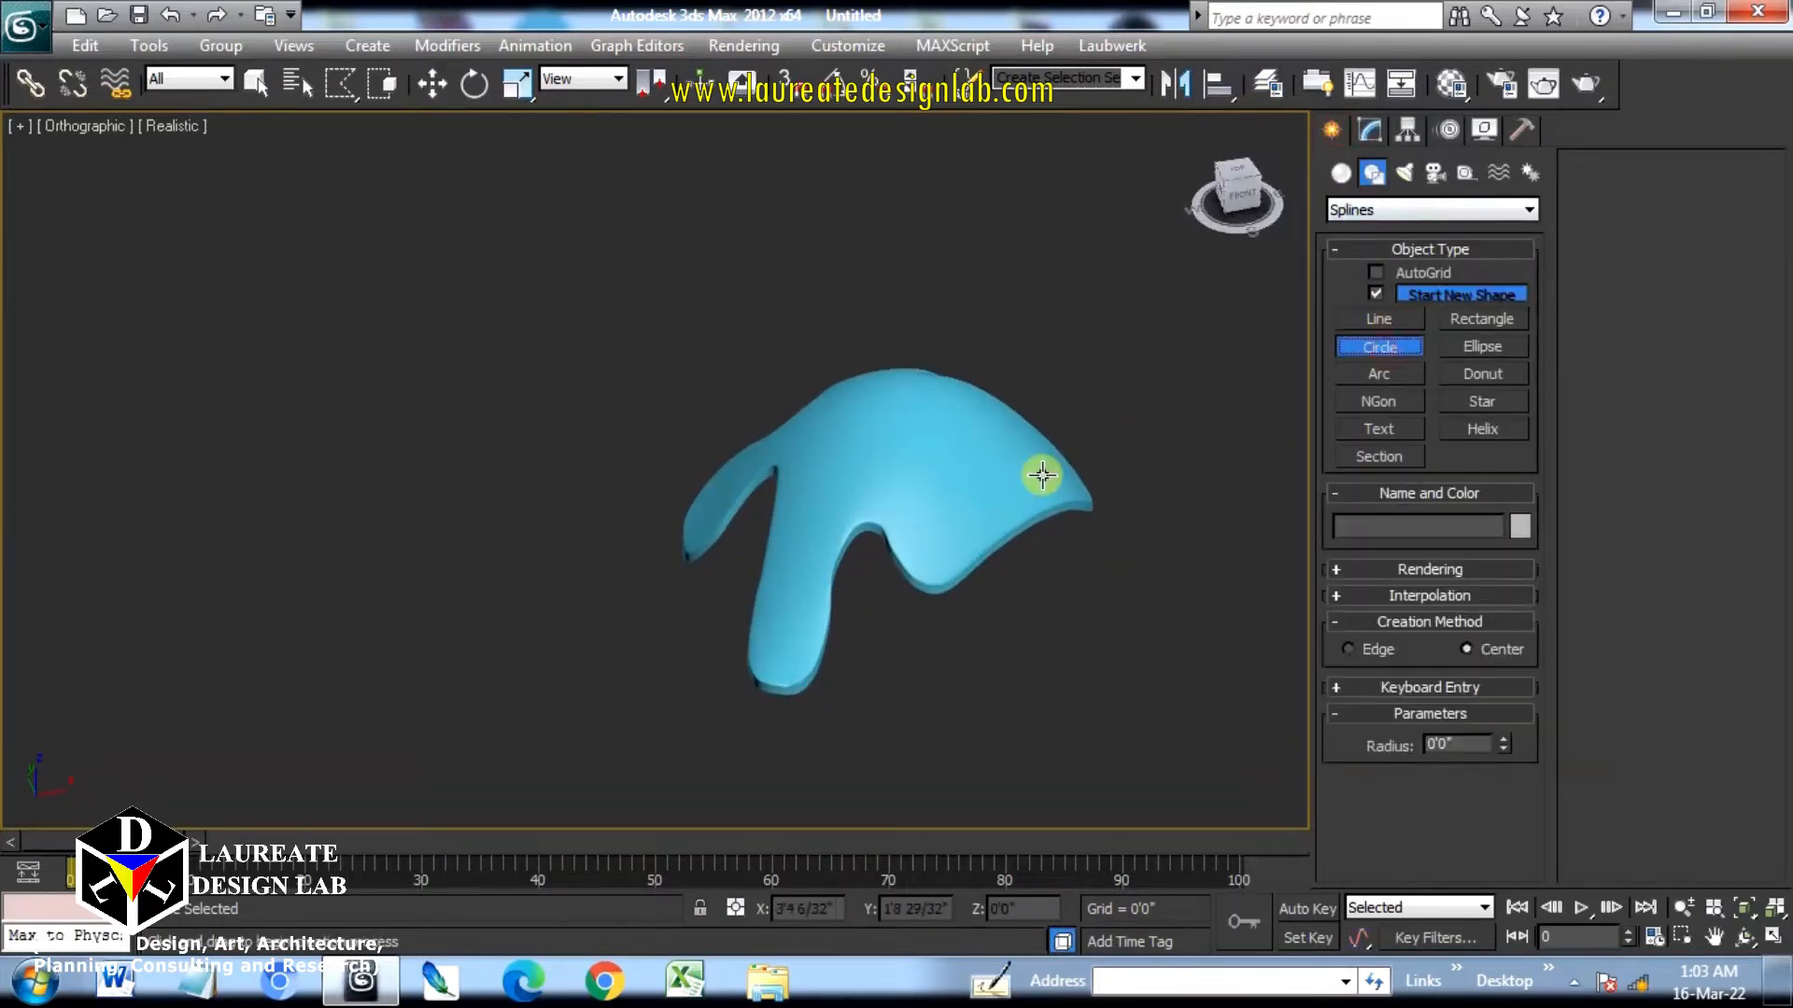
key("t")
scroll(916, 476, "down", 2)
left_click_drag(692, 472, 912, 631)
left_click(1489, 595)
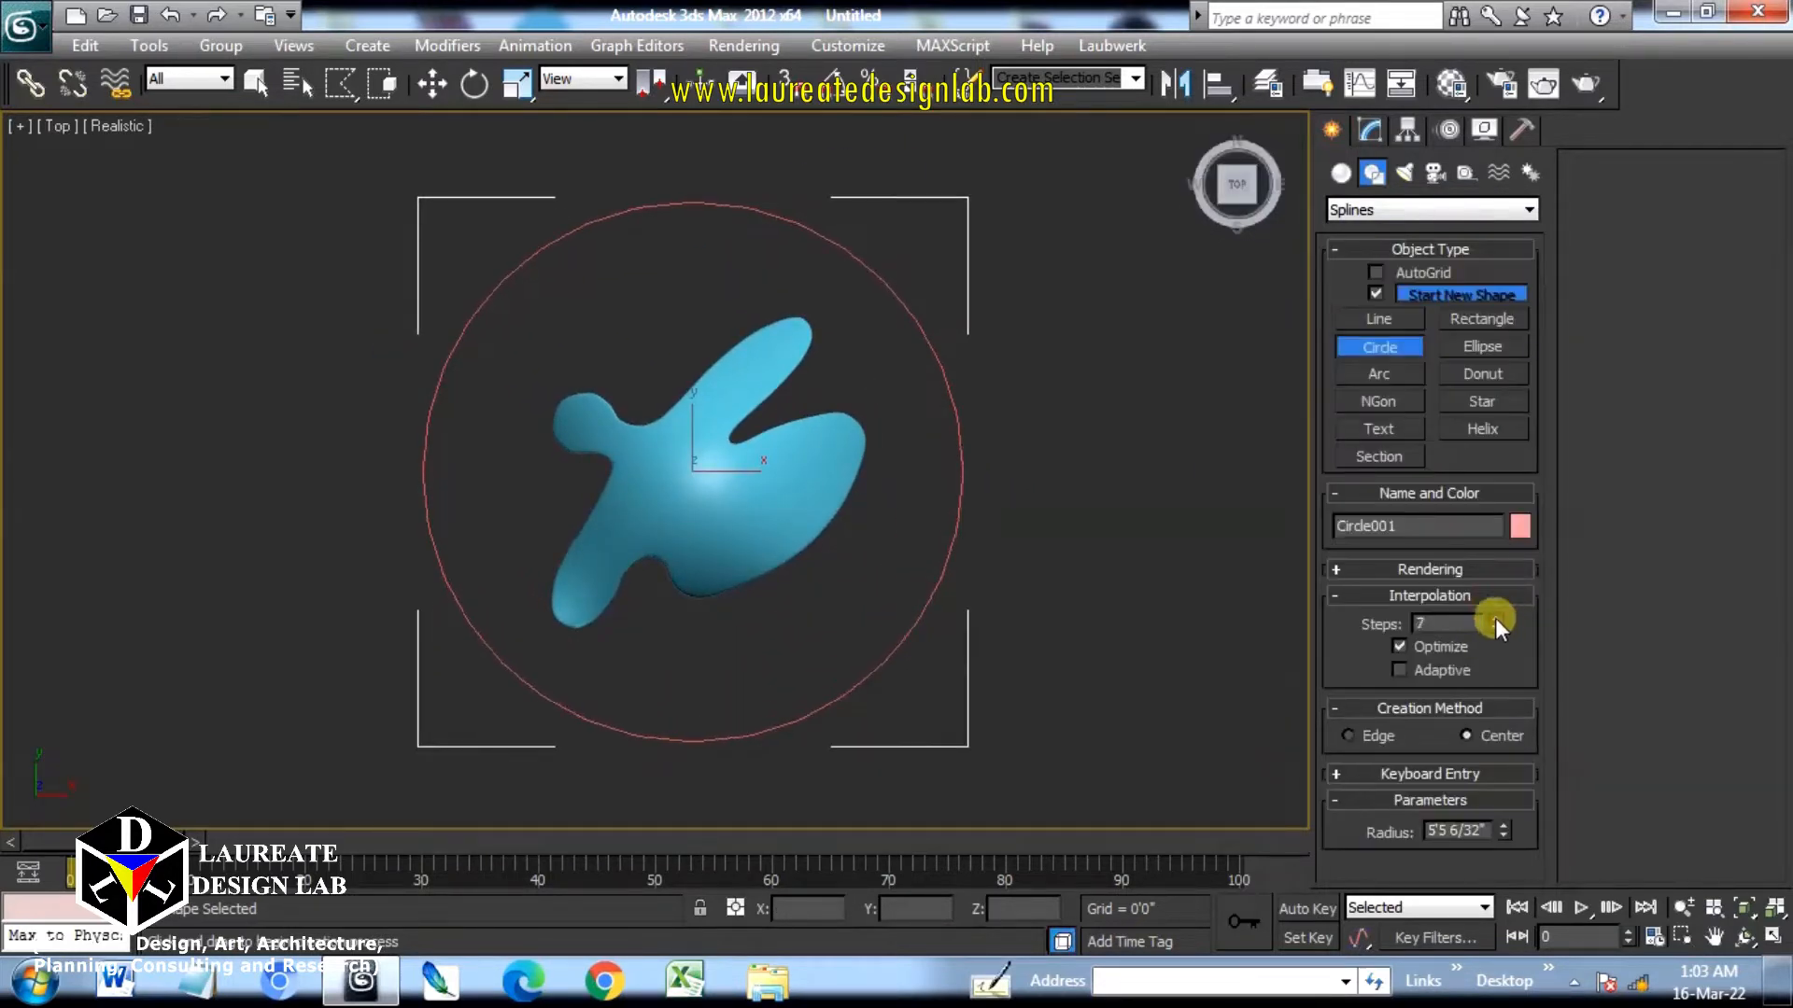
left_click(1495, 619)
right_click(1059, 462)
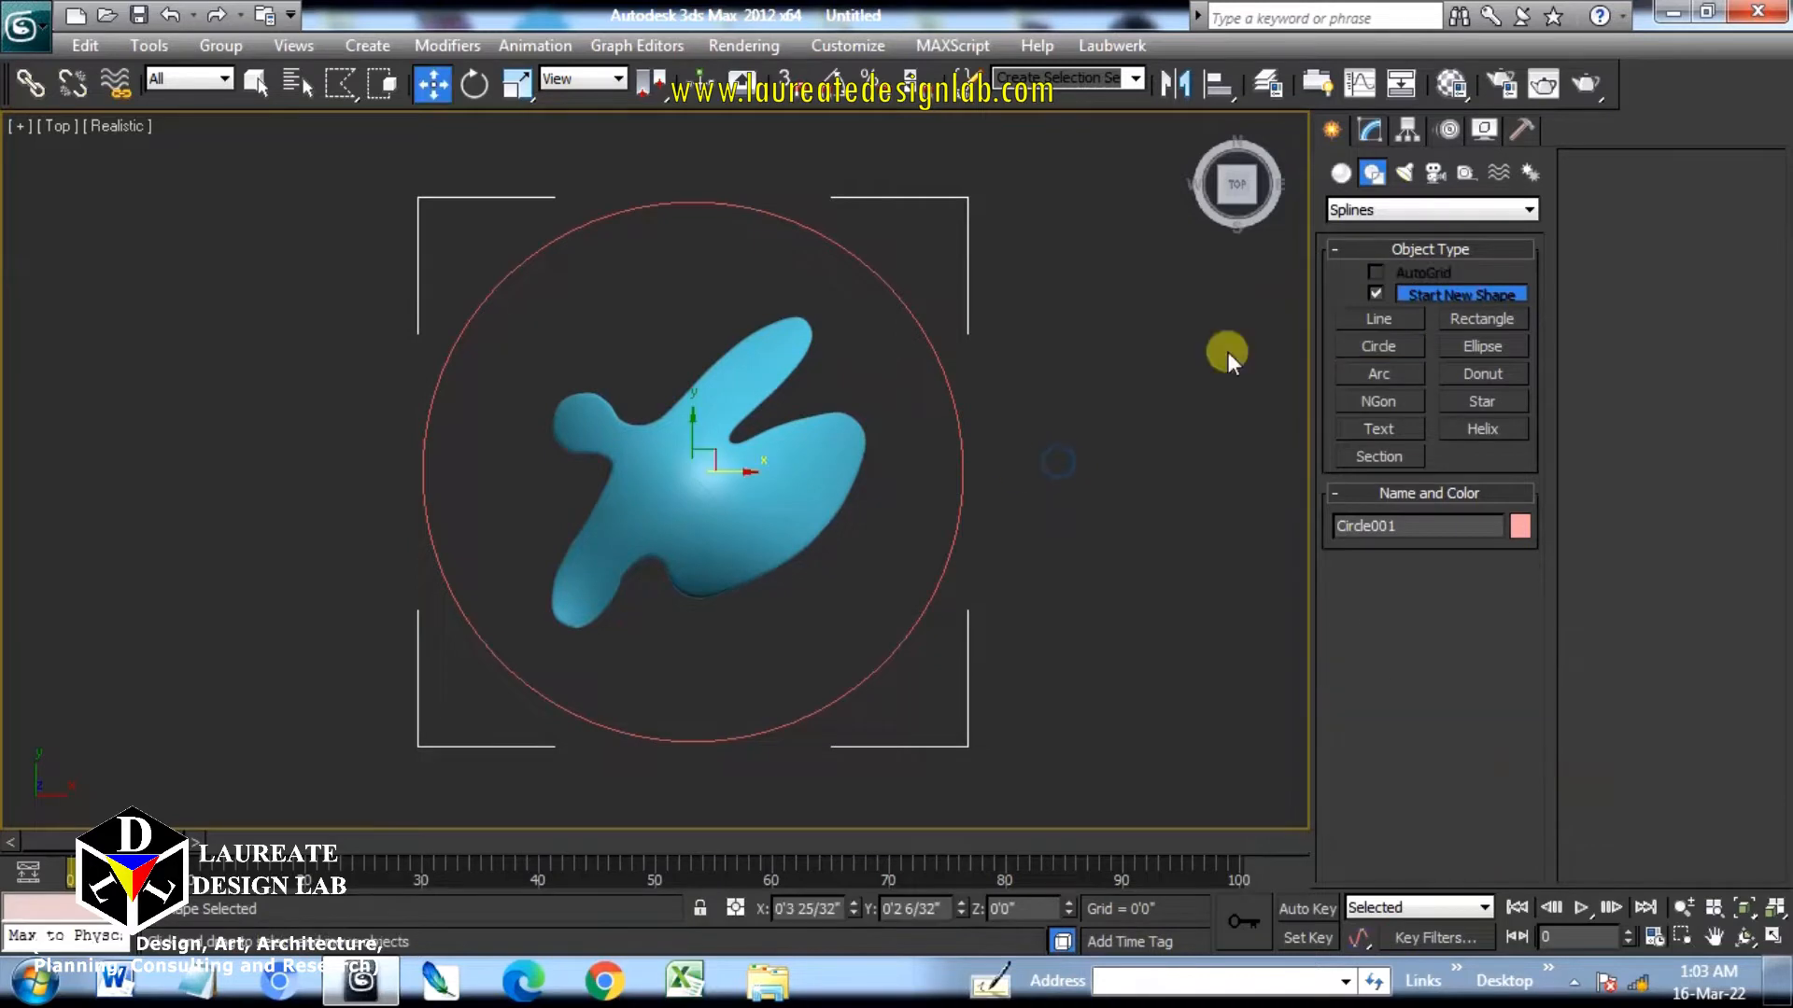
Apply Edit Poly to the circle and select the full loop of its outline edges.
left_click(1369, 130)
left_click(1399, 237)
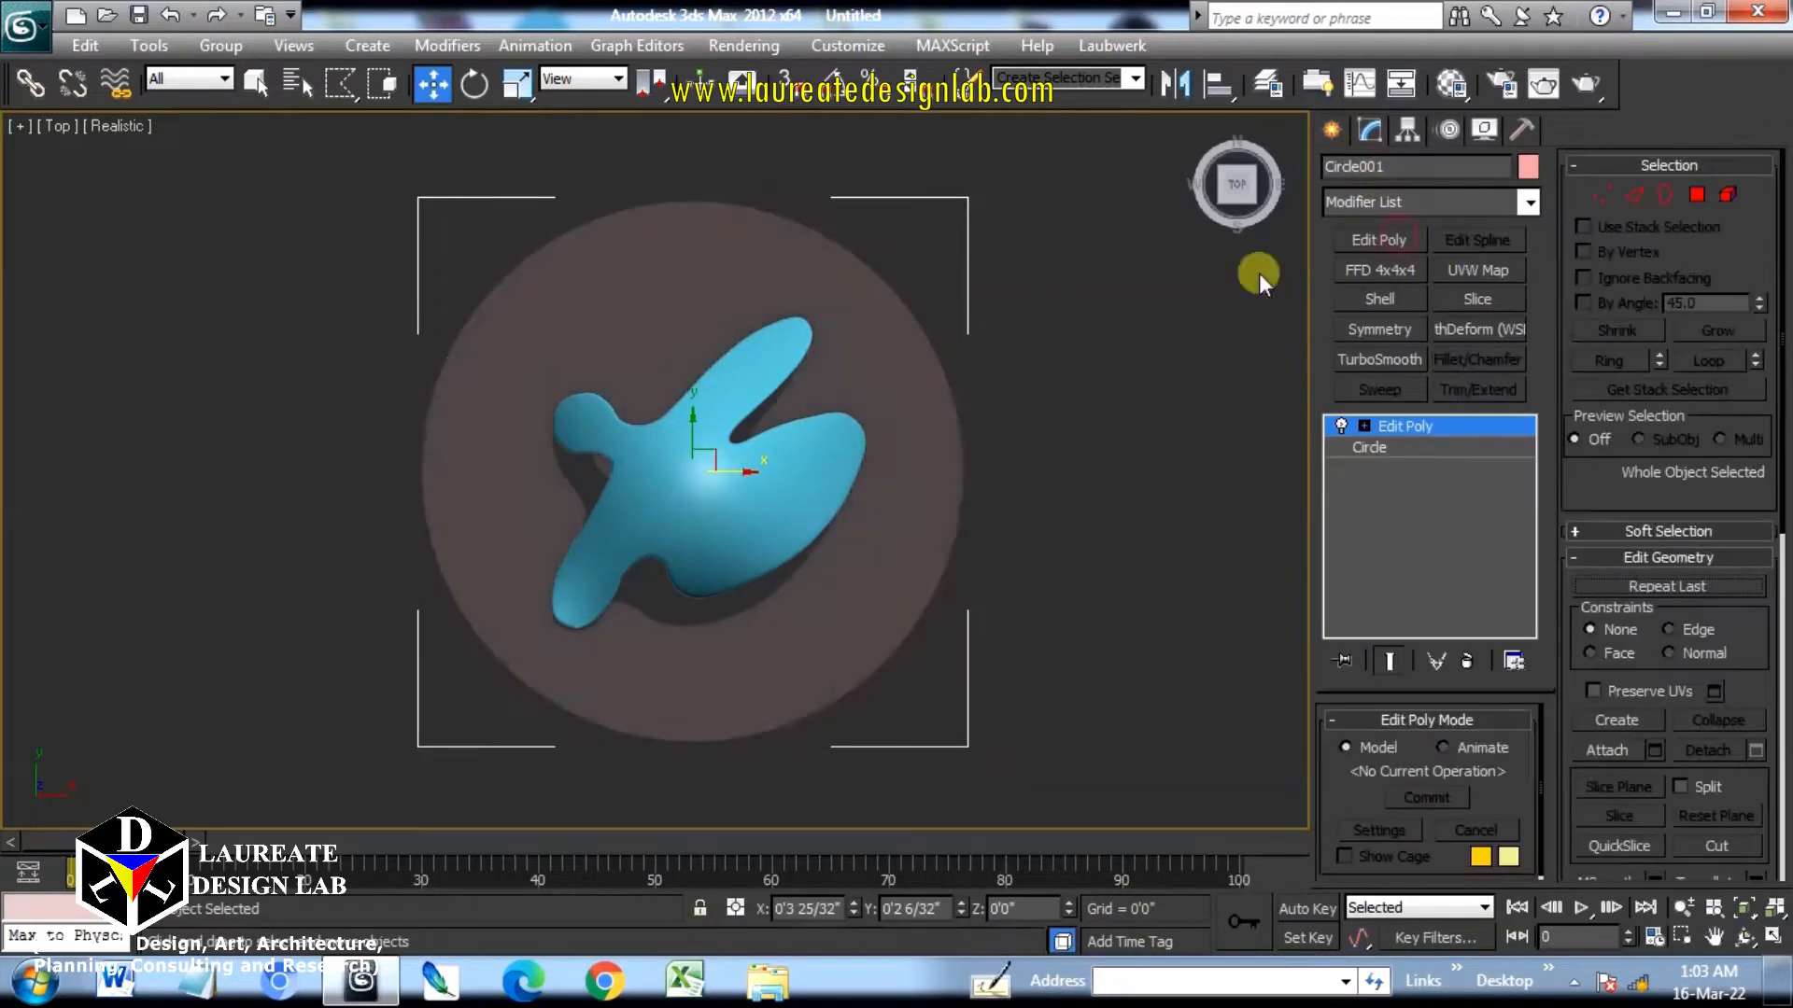
left_click(1634, 194)
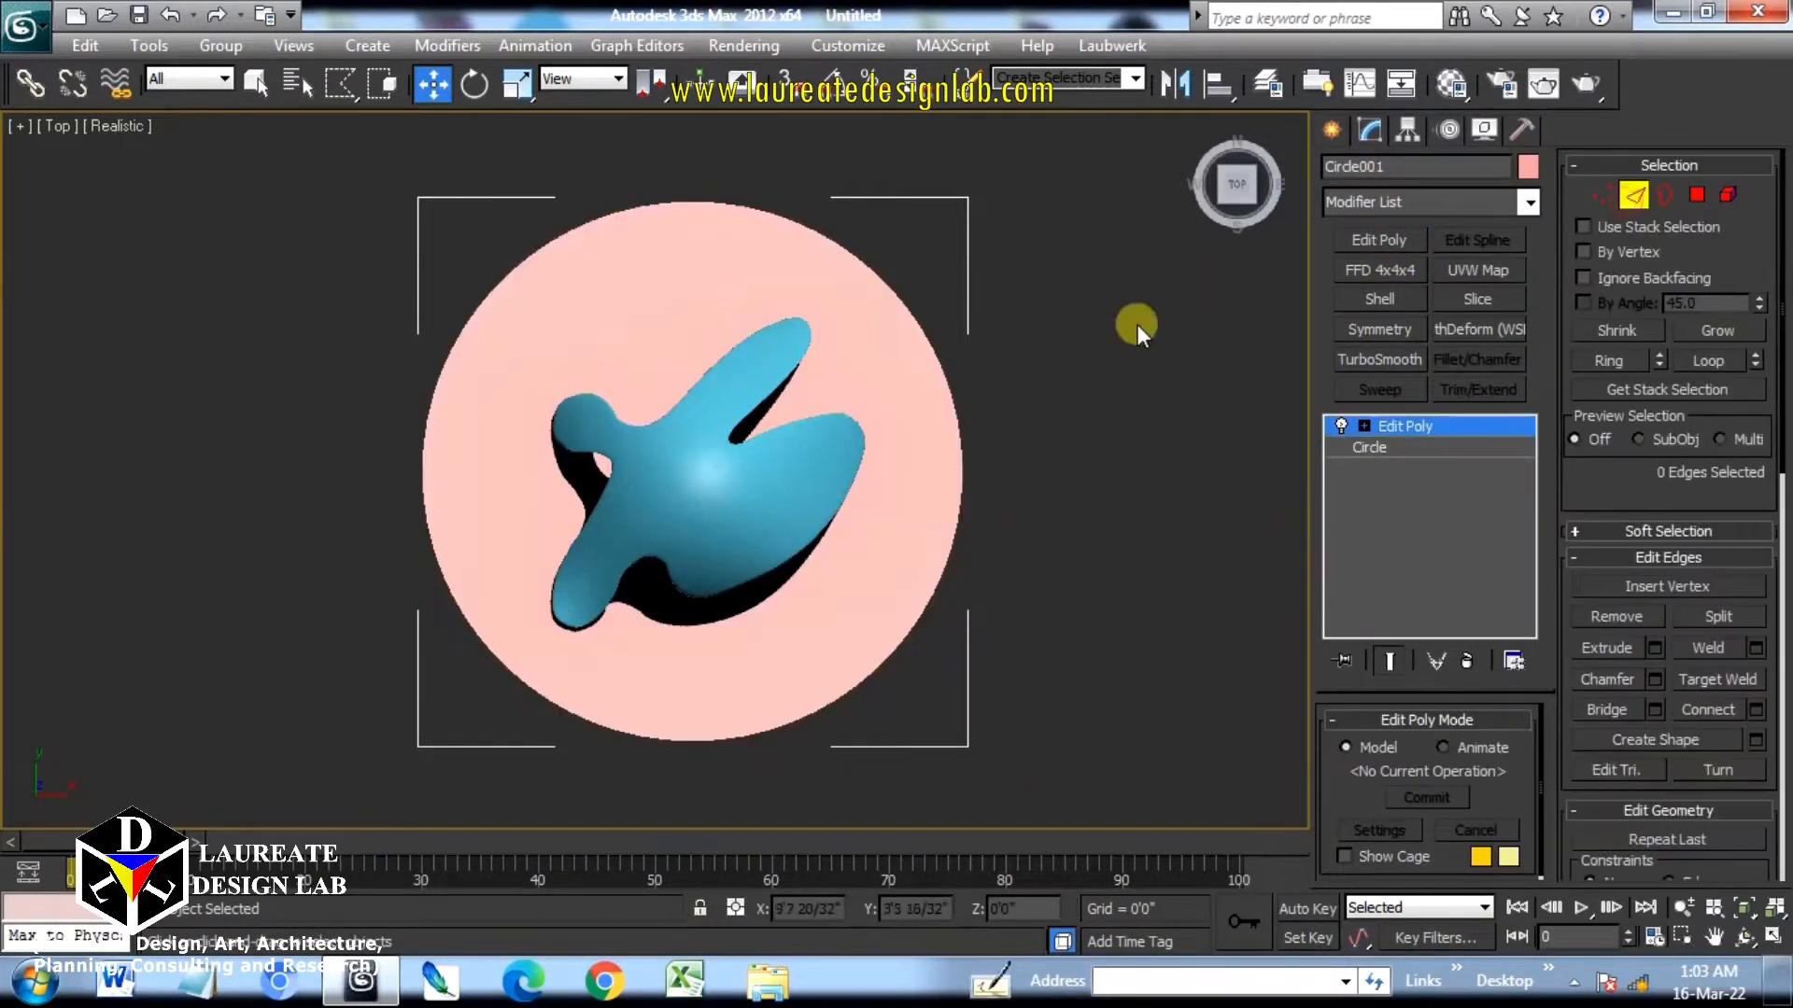
left_click(959, 434)
key("F3")
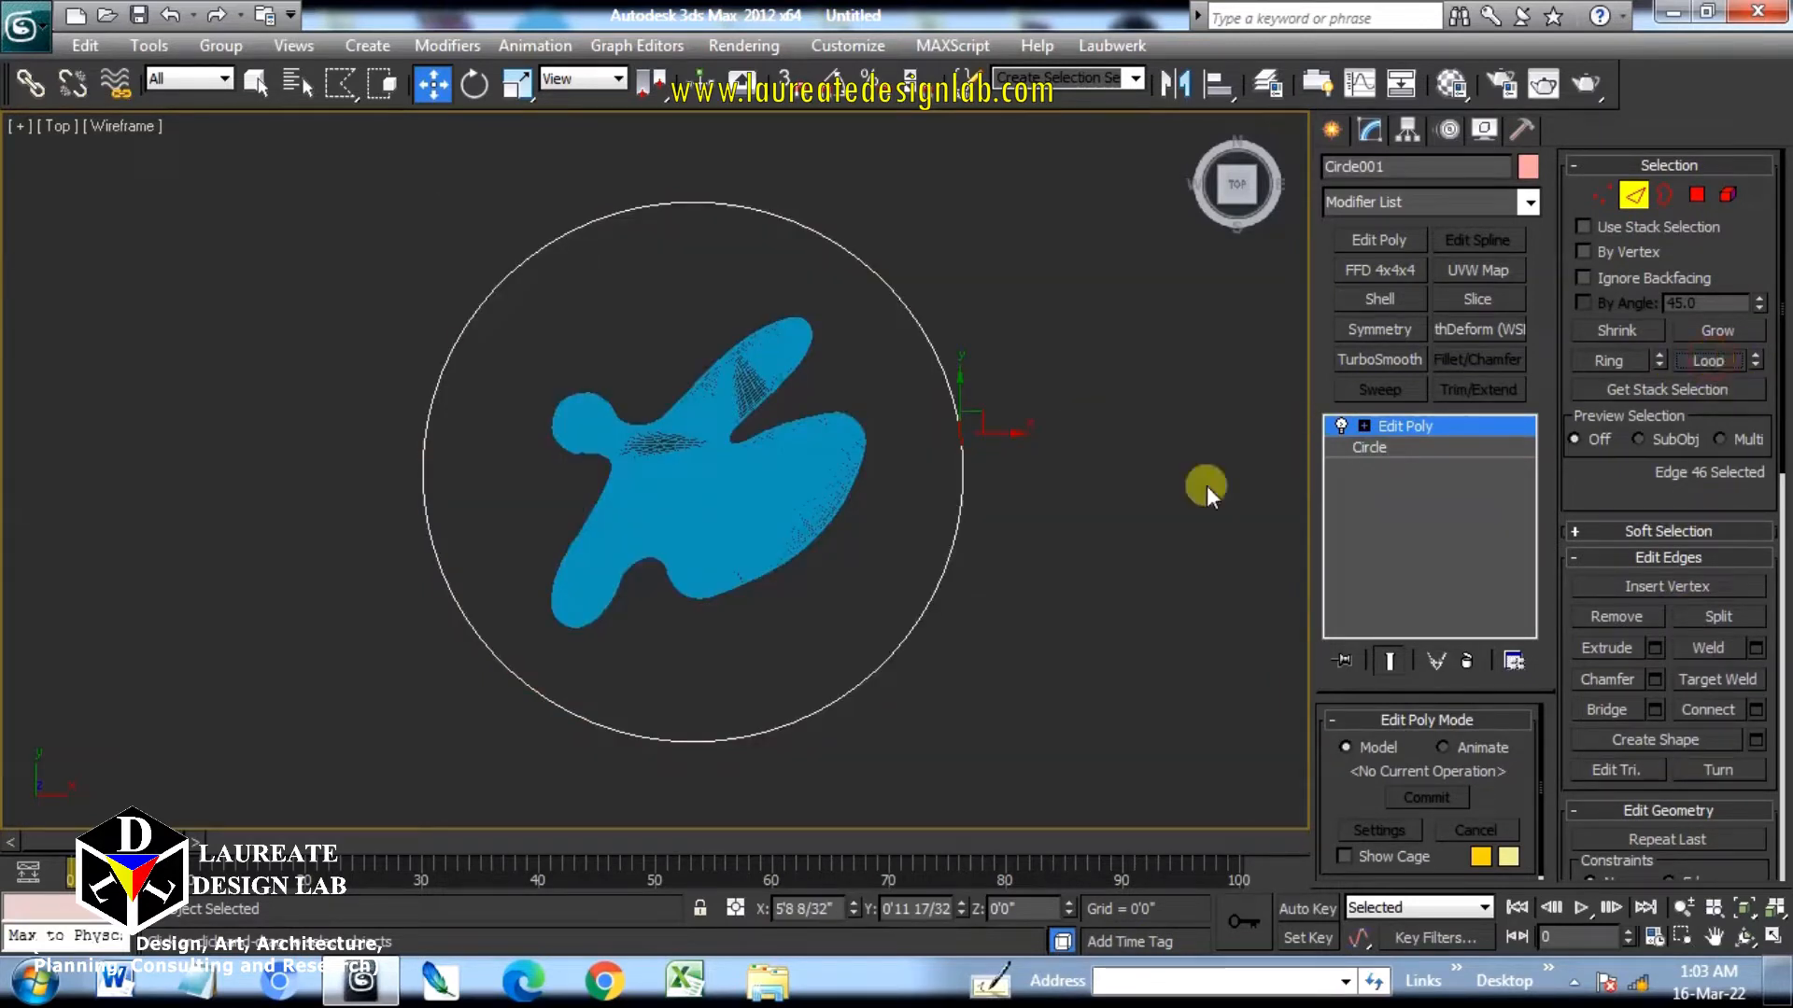
middle_click_drag(1039, 529, 664, 456, "alt")
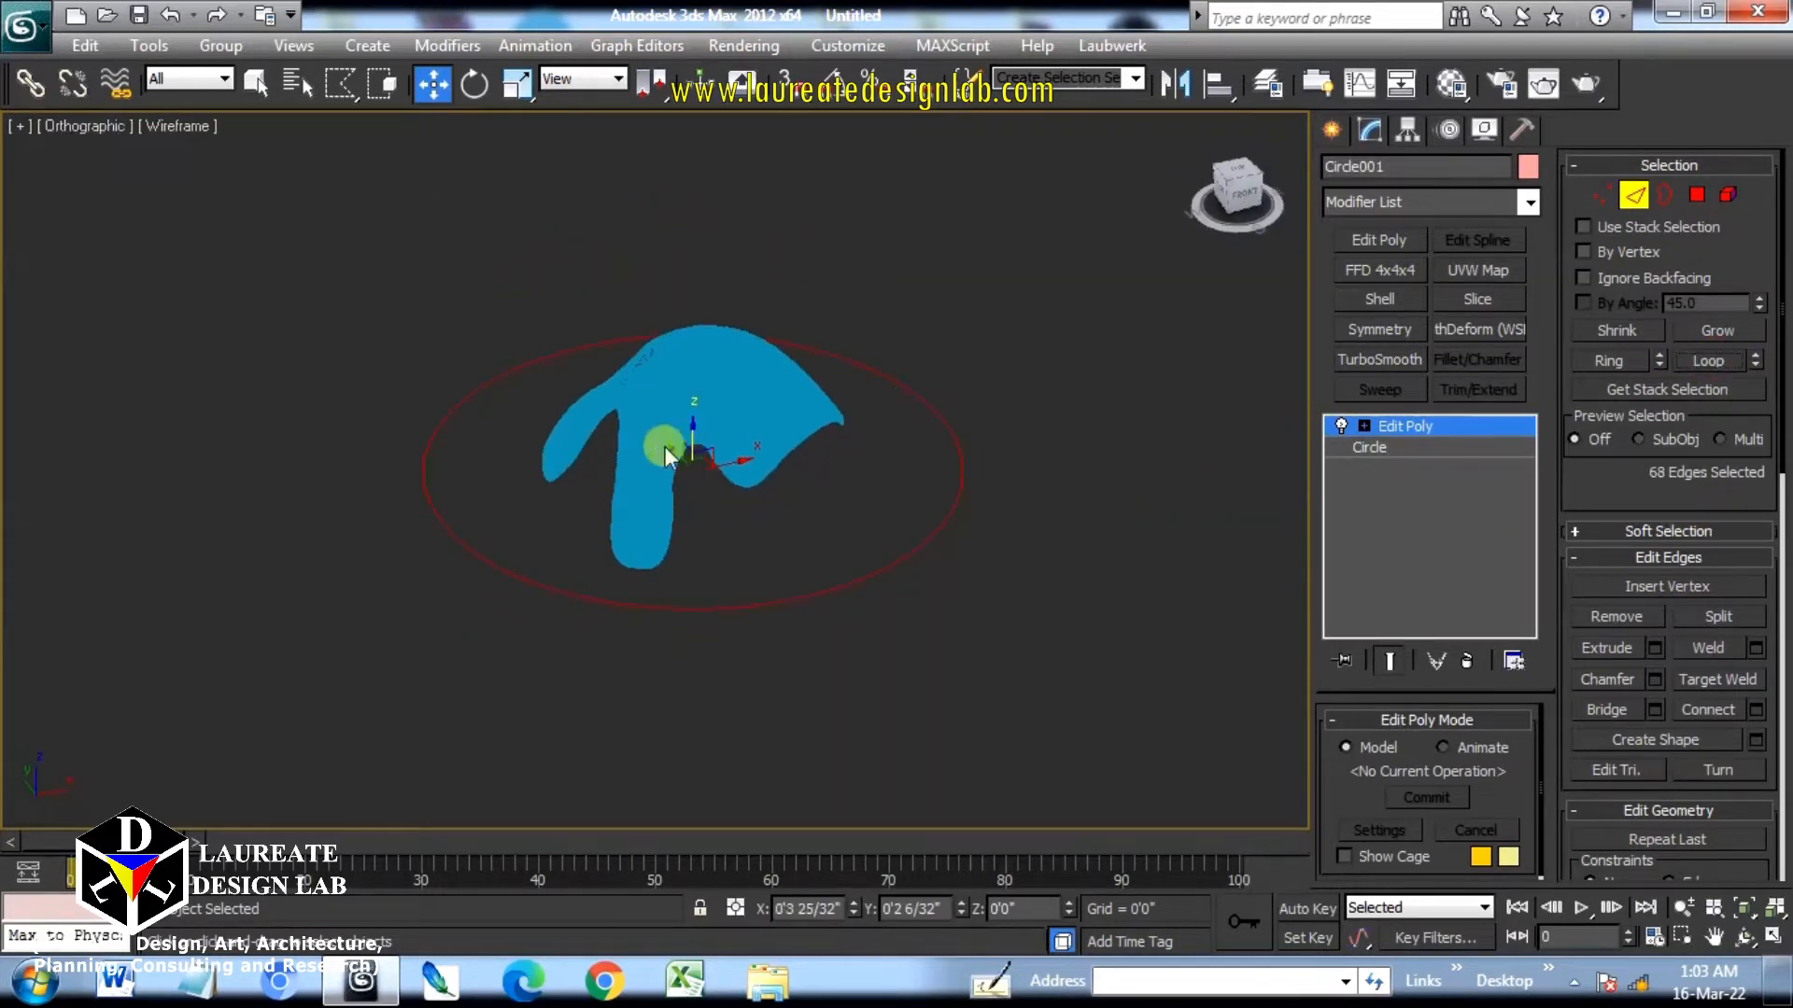
Extend the disc's outline edges downward about 3 3/8" and scale the lower loop outward to form a sloping rim.
left_click_drag(694, 430, 696, 442, "shift")
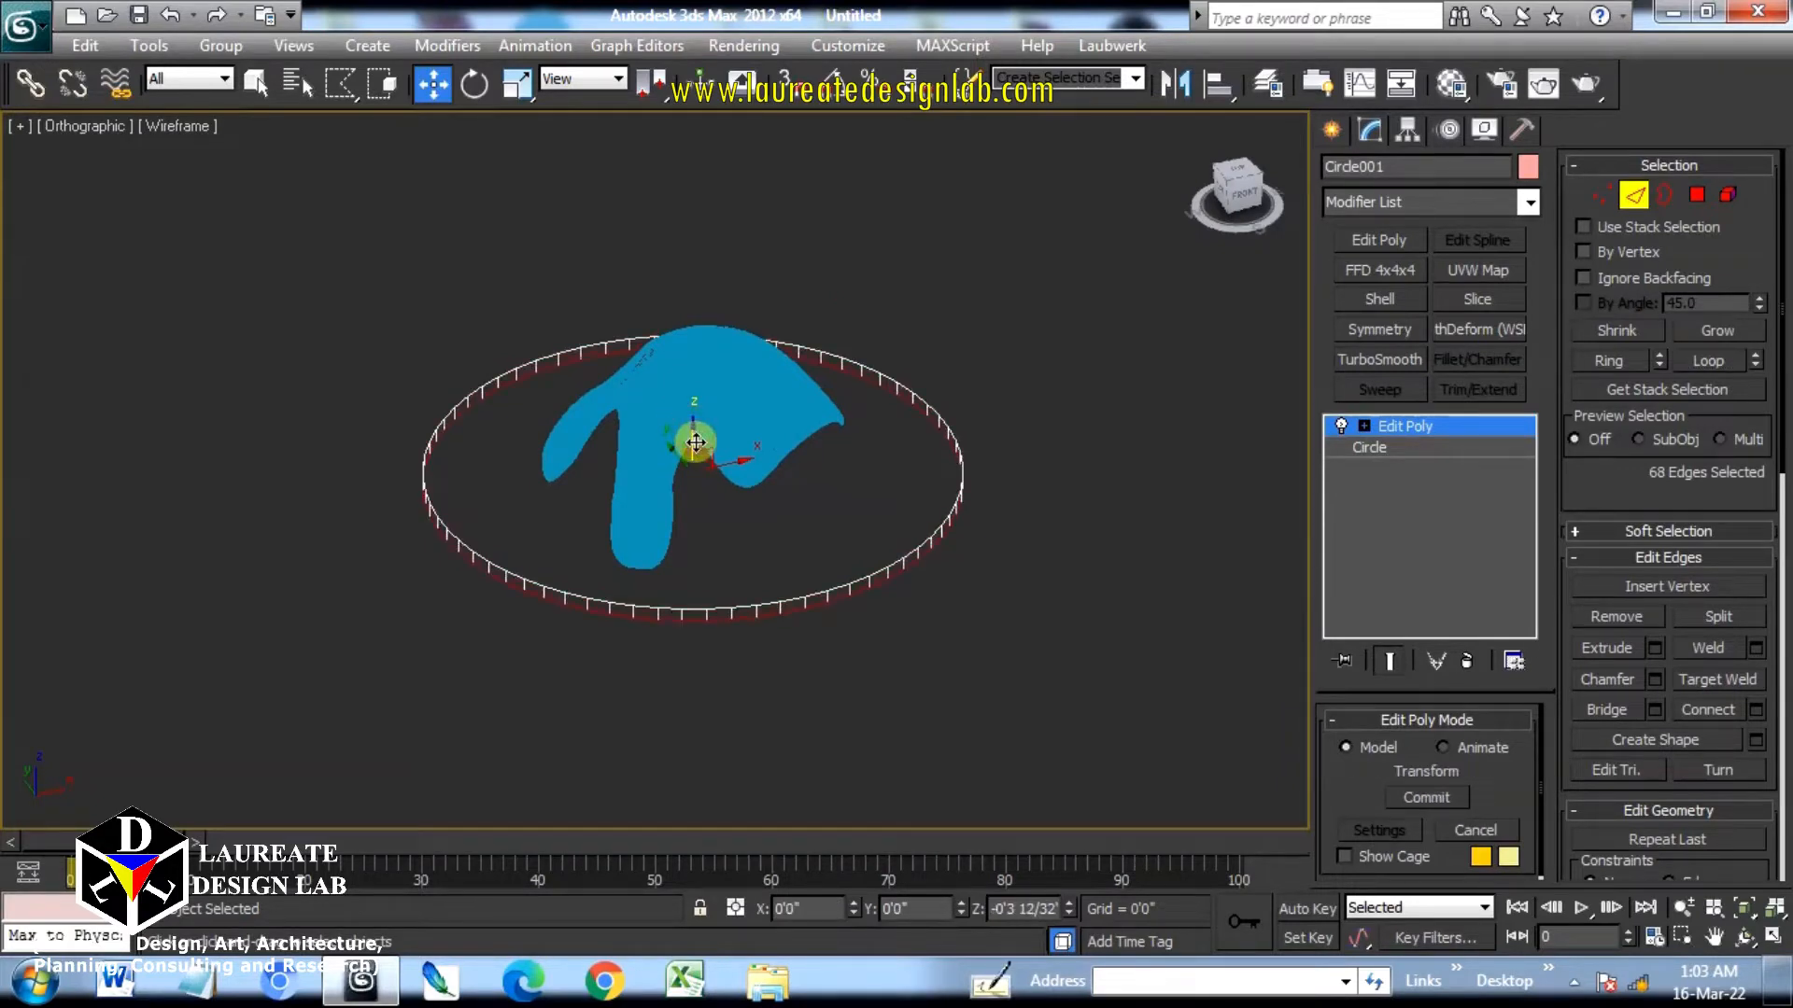
left_click(517, 88)
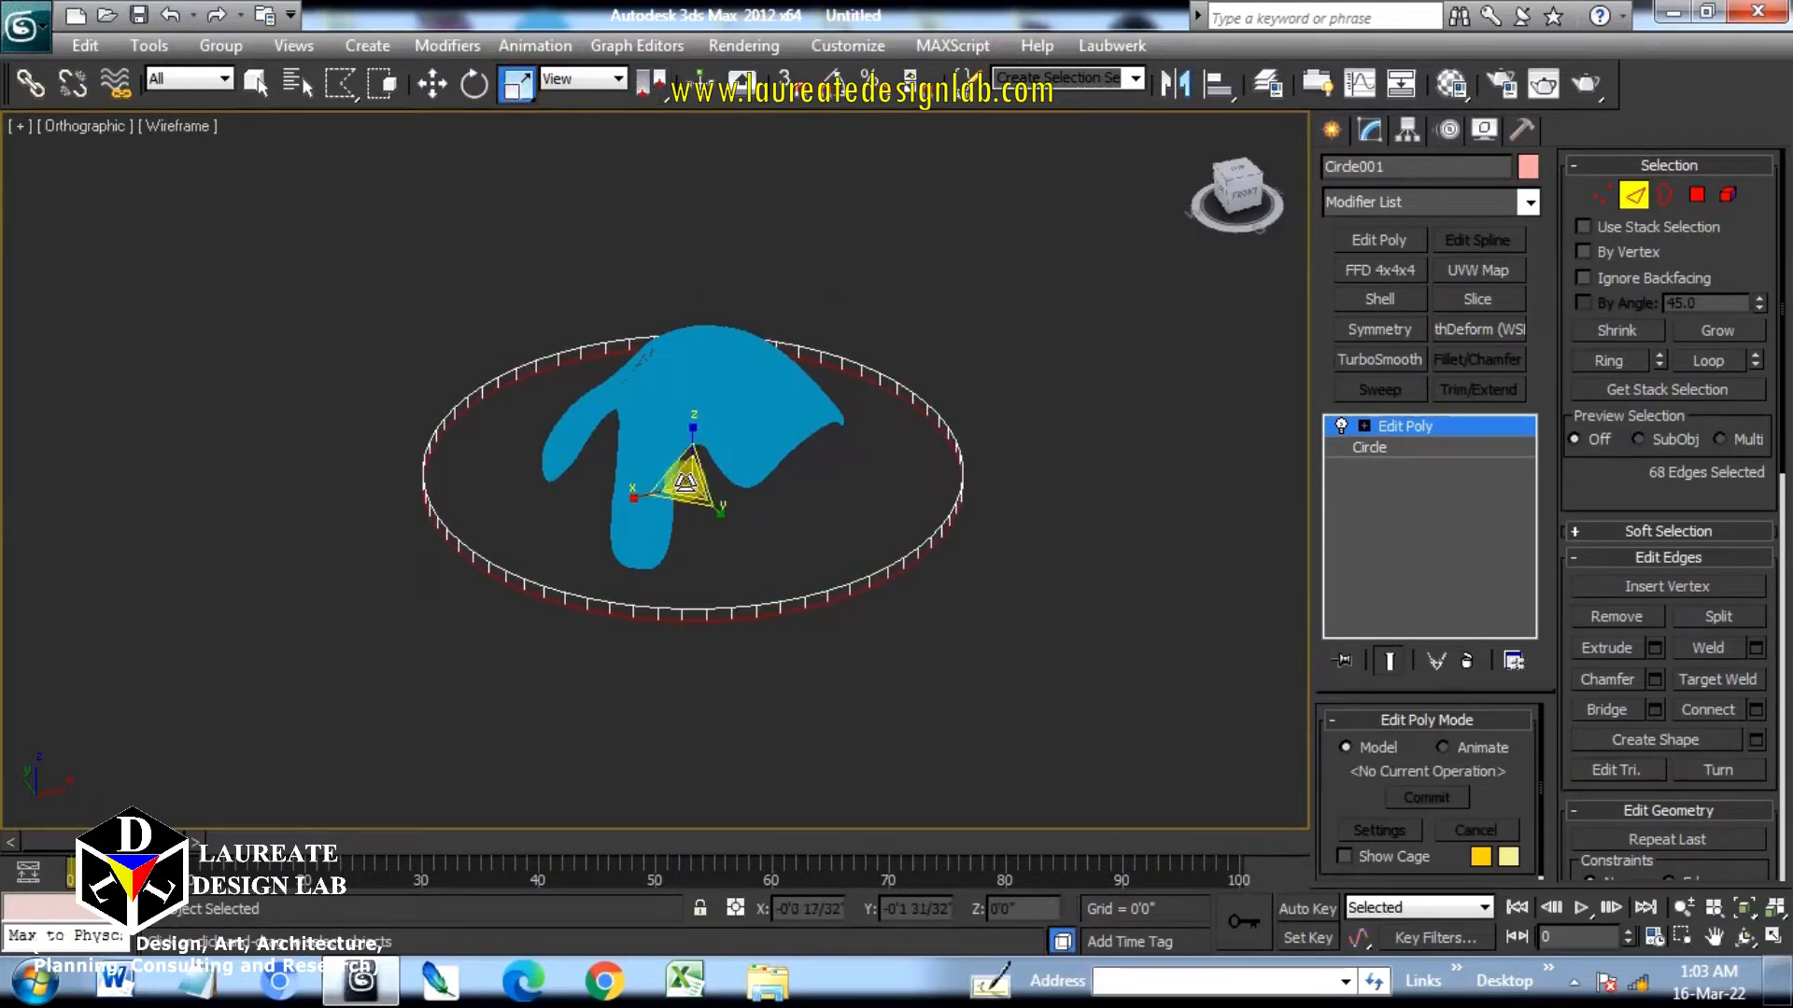
left_click_drag(690, 479, 694, 464, "shift")
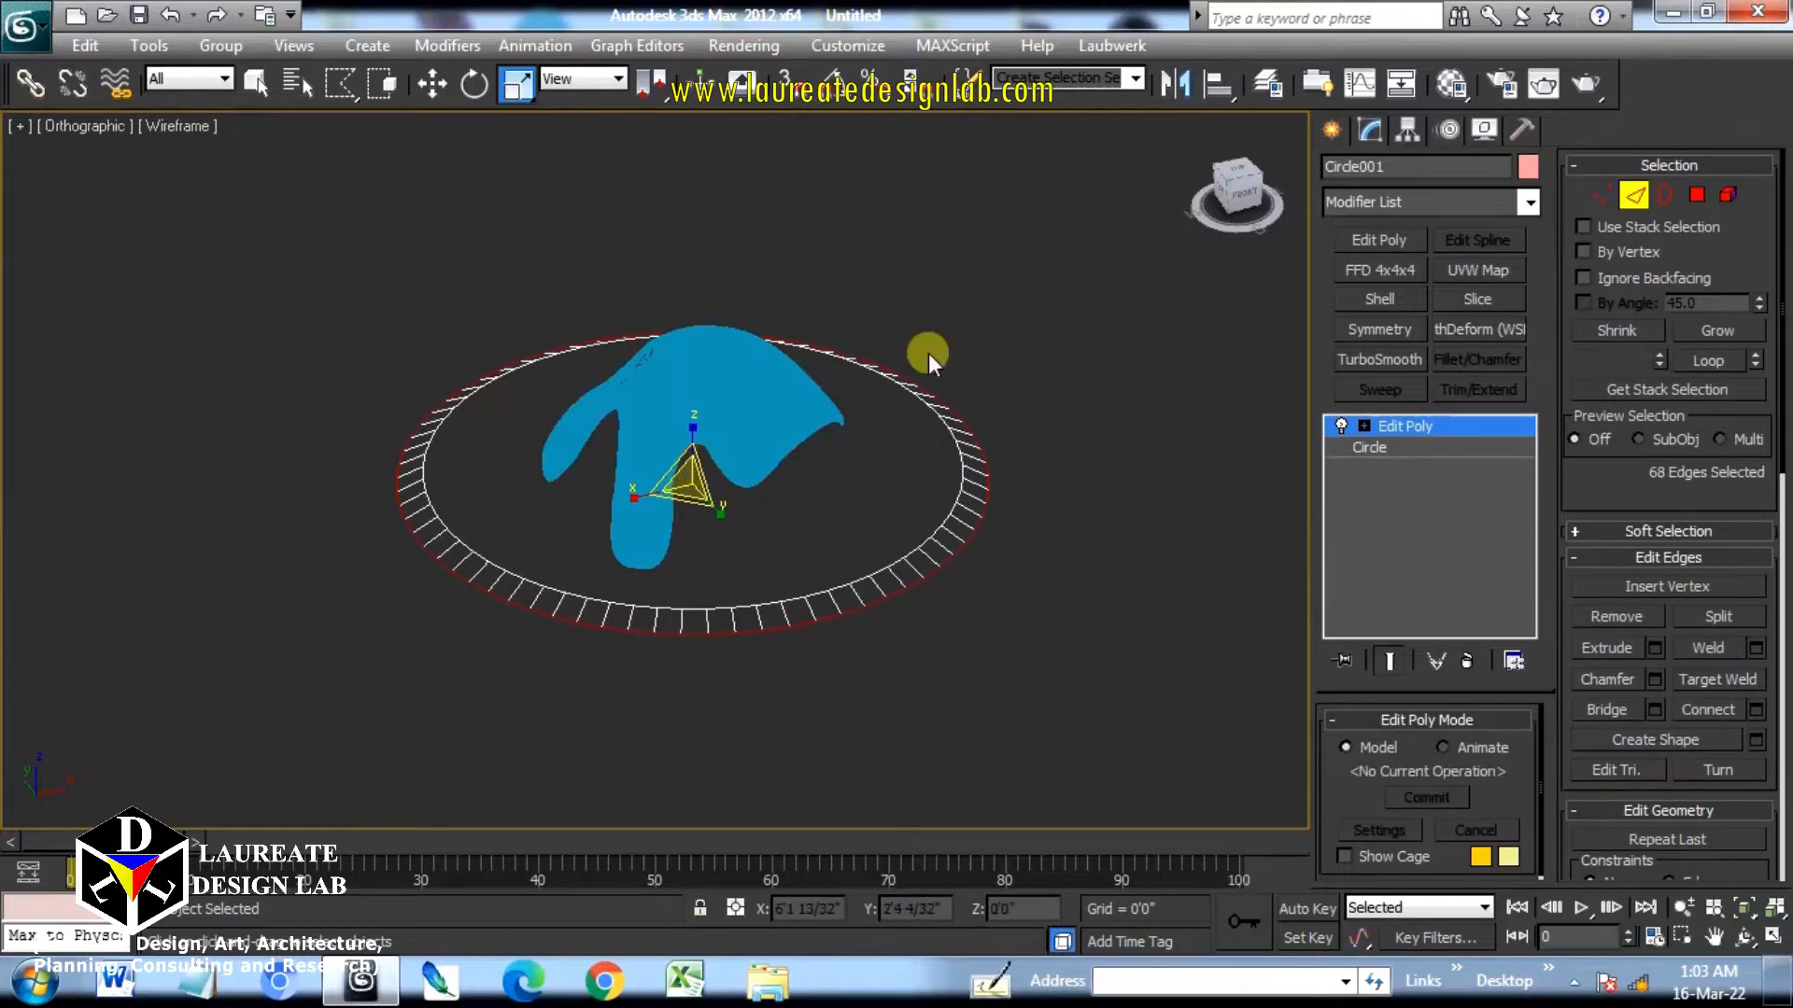
key("F3")
mouse_move(912, 368)
middle_mouse_down("alt")
mouse_move(919, 464)
mouse_move(1056, 392)
mouse_move(1023, 385)
mouse_move(1129, 385)
mouse_move(847, 506)
middle_mouse_up("alt")
scroll(971, 472, "up", 2)
middle_click_drag(922, 437, 731, 464, "alt")
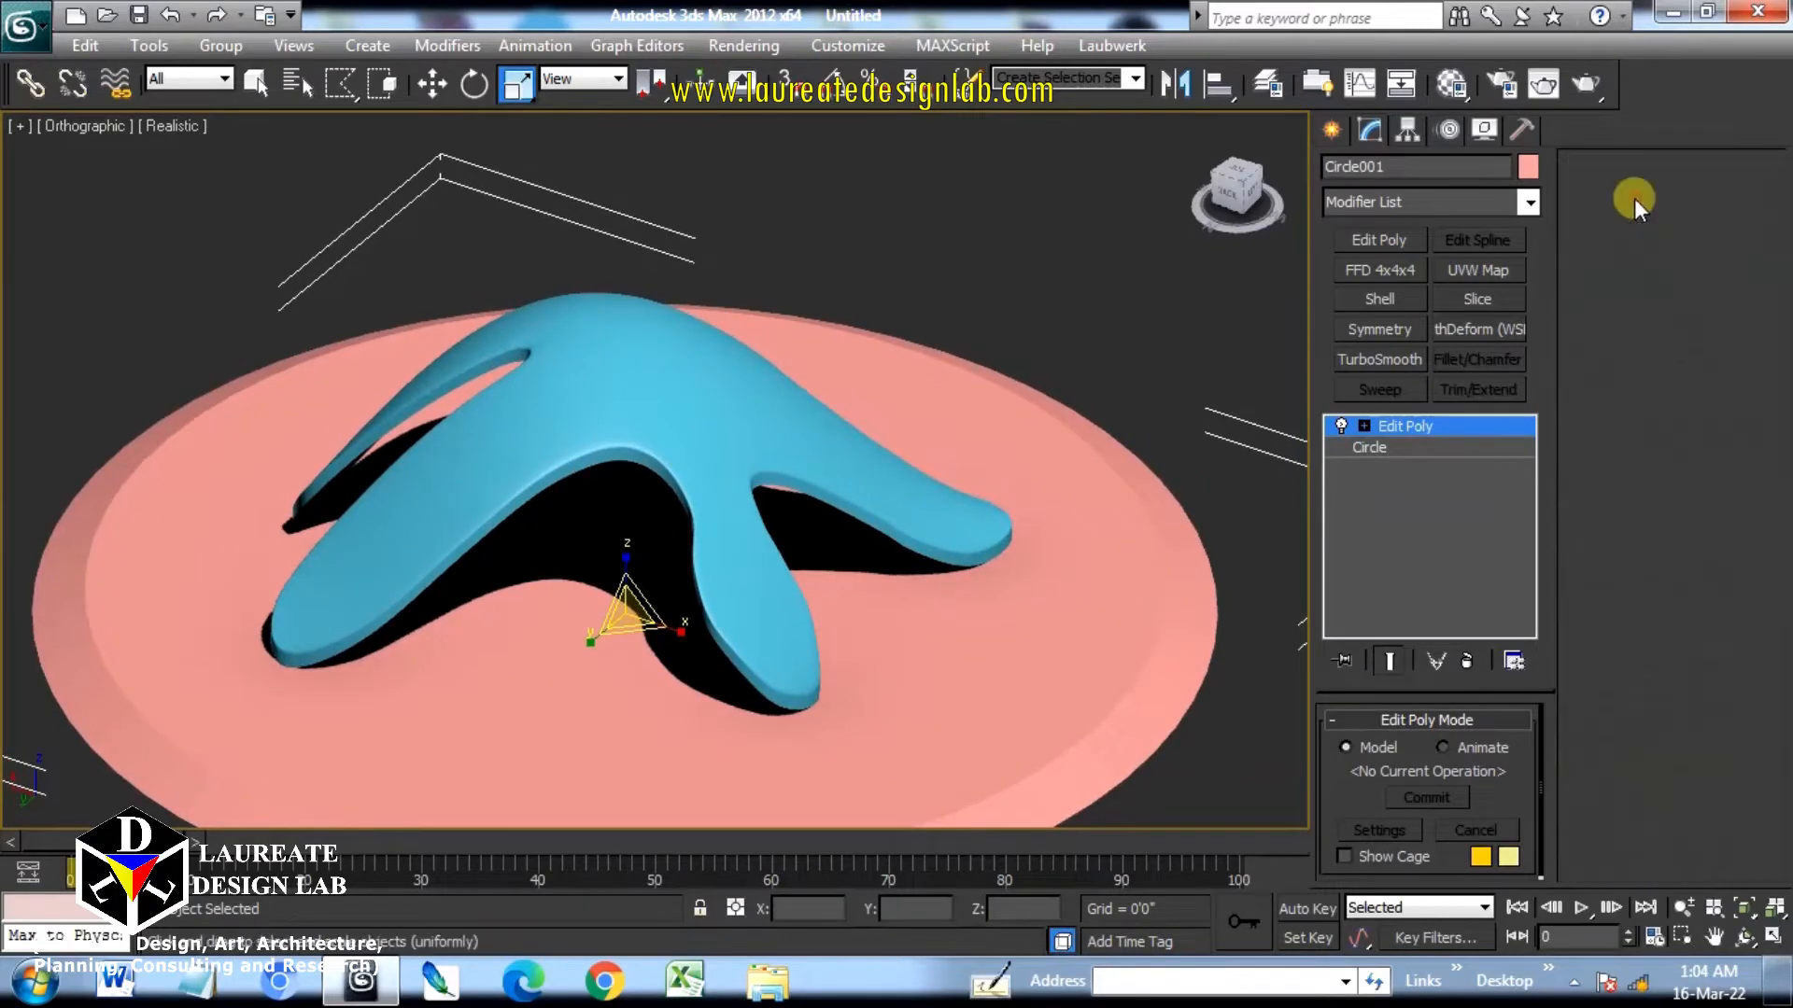
Scale the arched slab uniformly to about 111.9% on all axes.
left_click(630, 381)
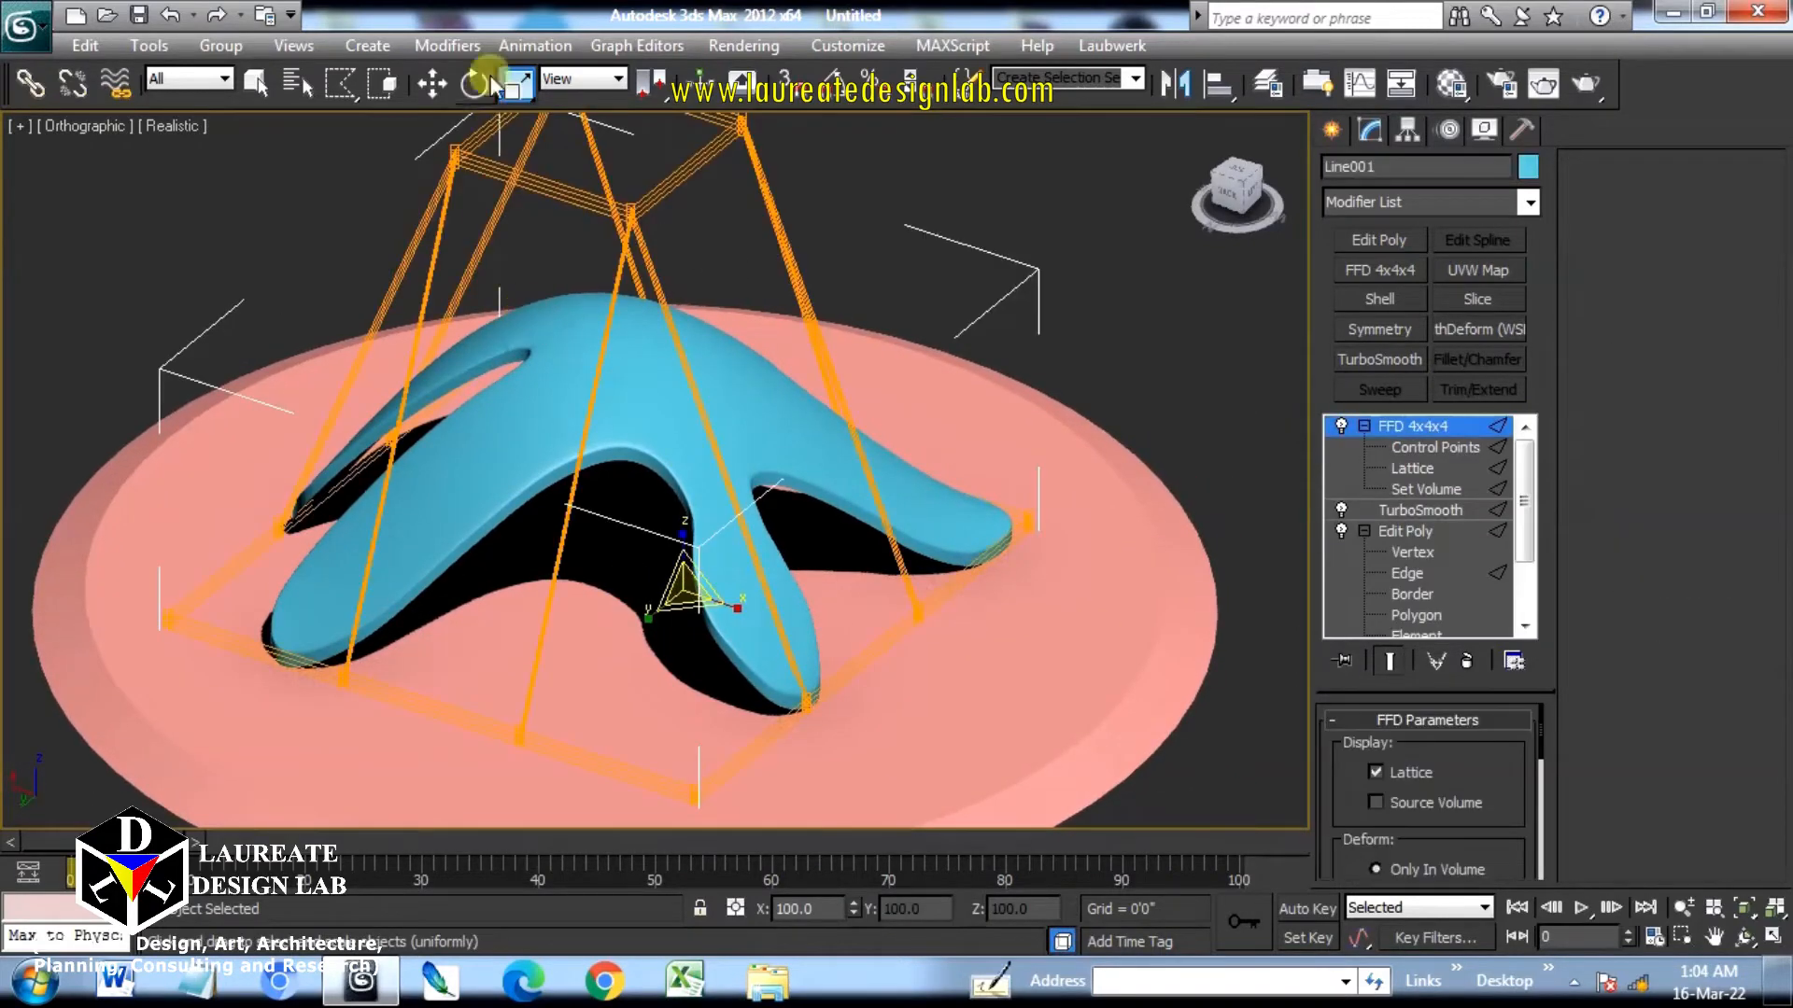
right_click(516, 84)
left_click_drag(1460, 242, 1495, 83)
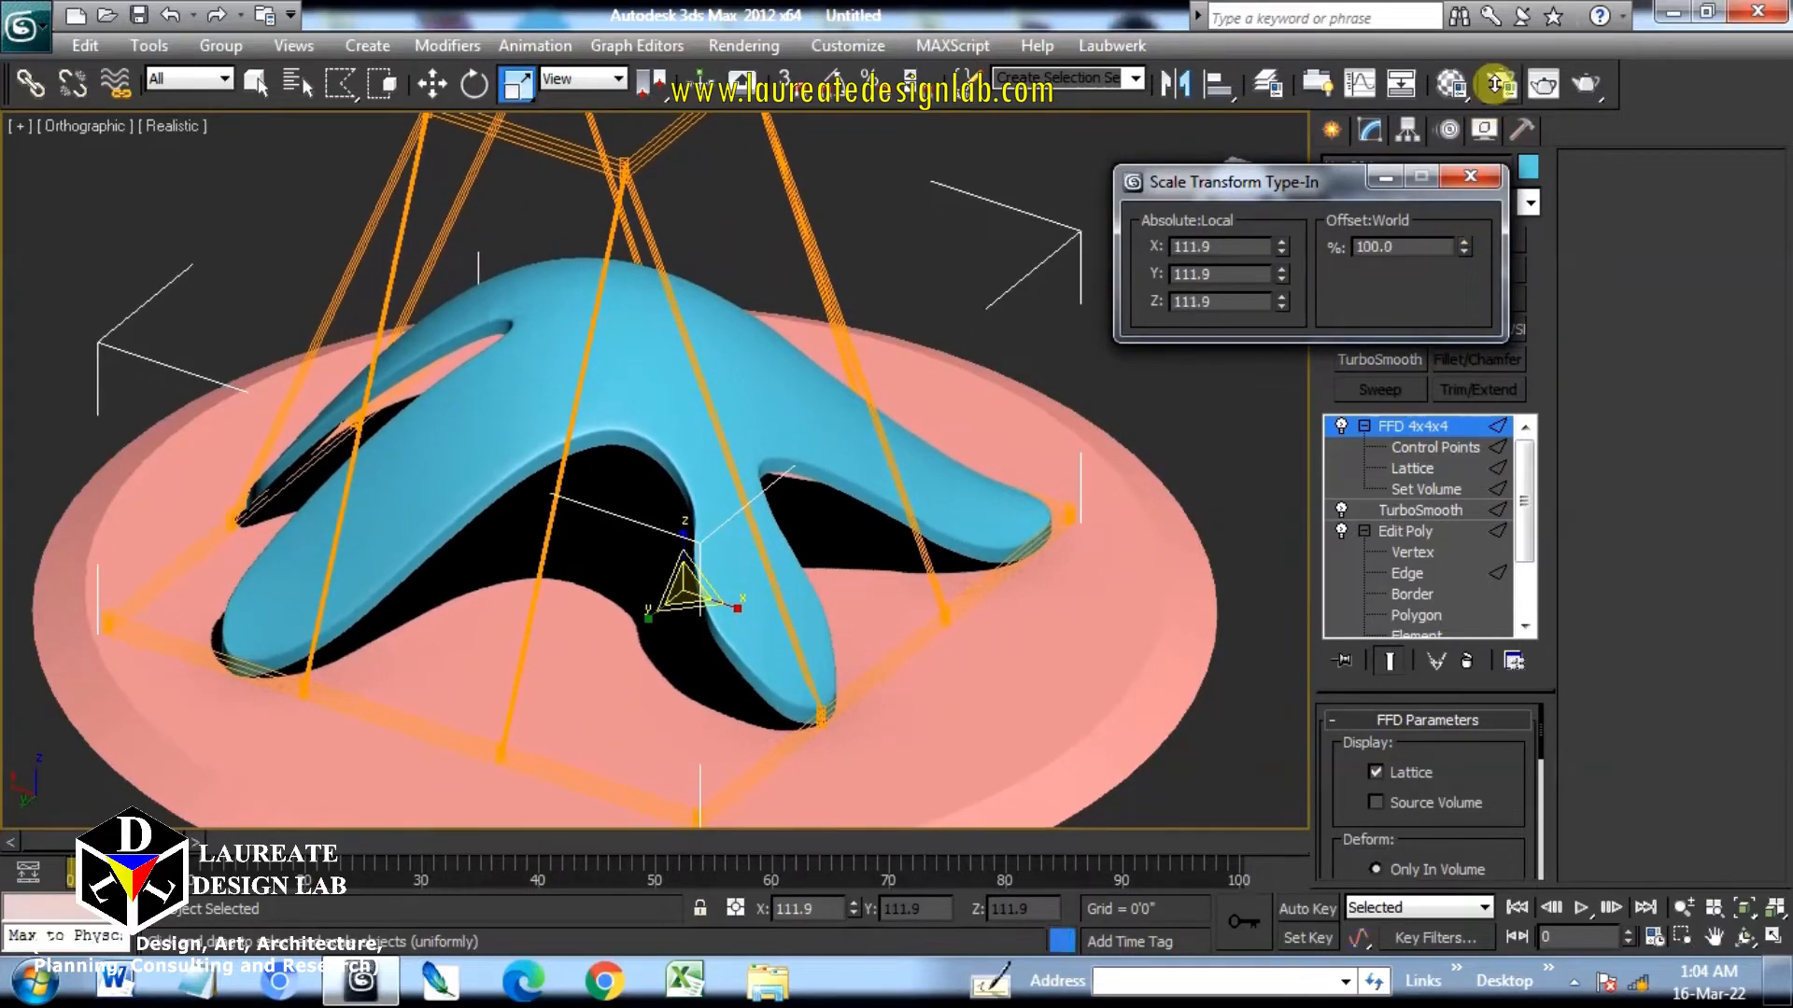
left_click(1470, 179)
Lower the arched slab about 1 3/8" along Z so its legs meet the disc.
left_click(437, 83)
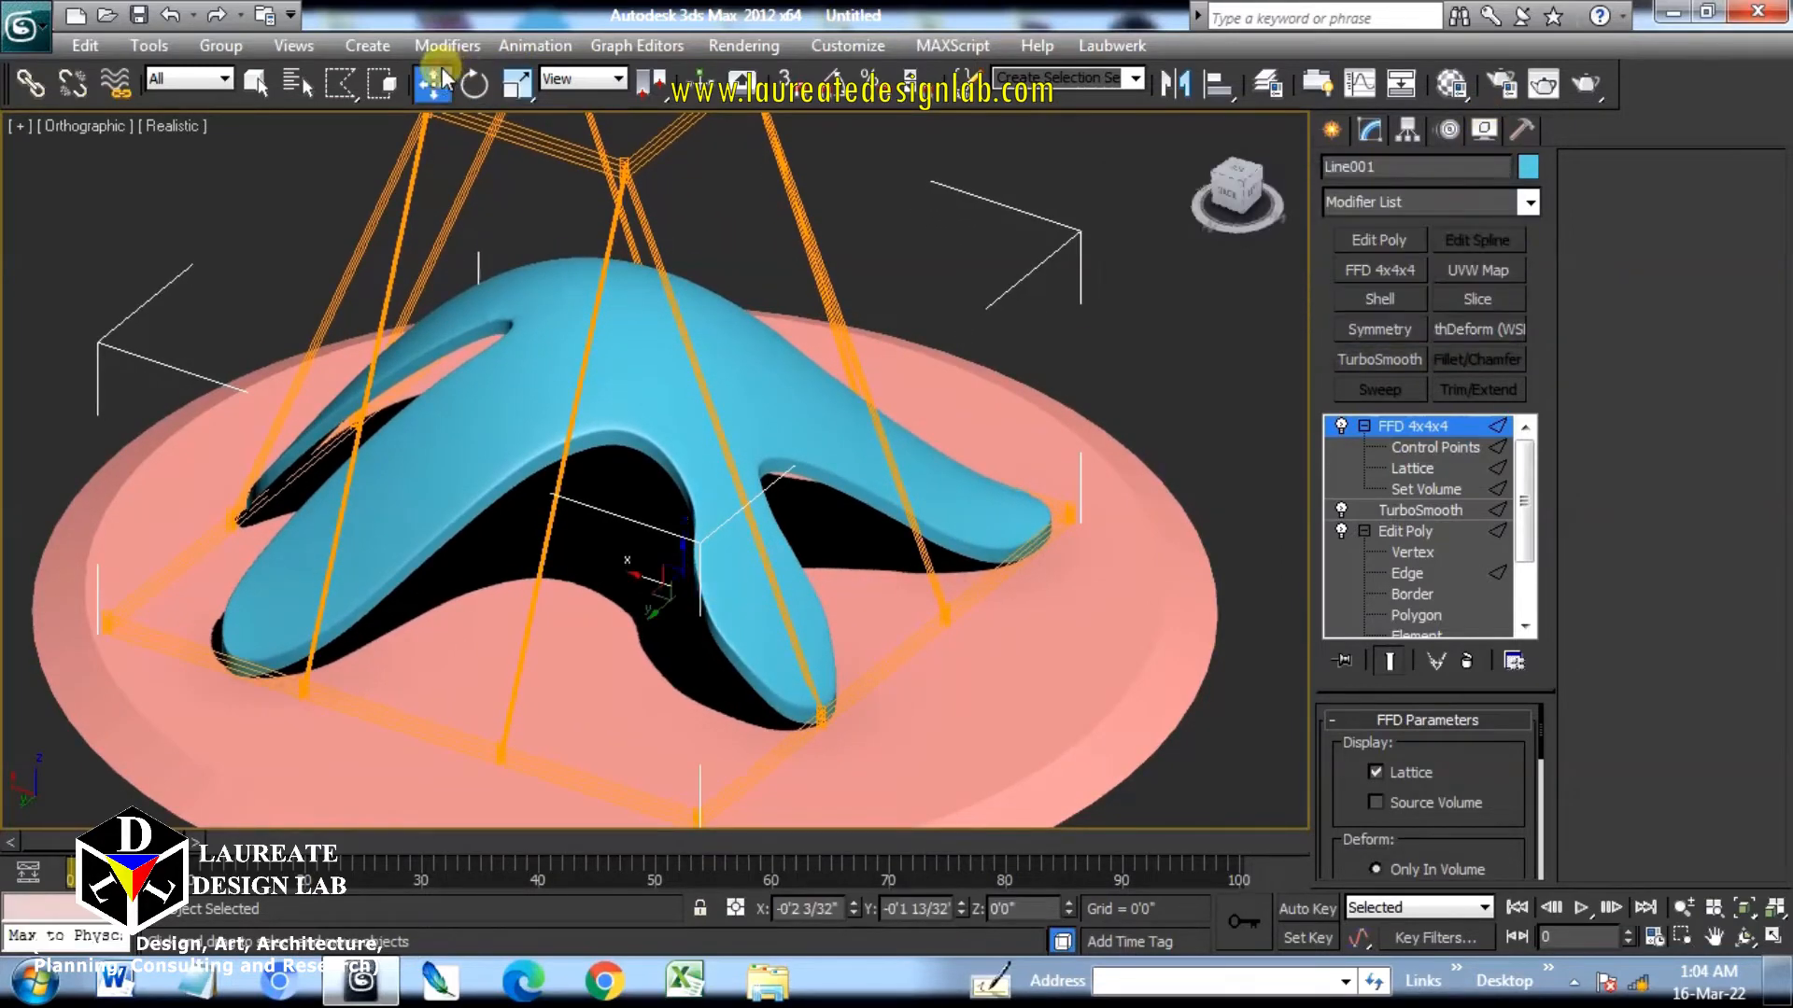
left_click(1364, 427)
left_click(821, 472)
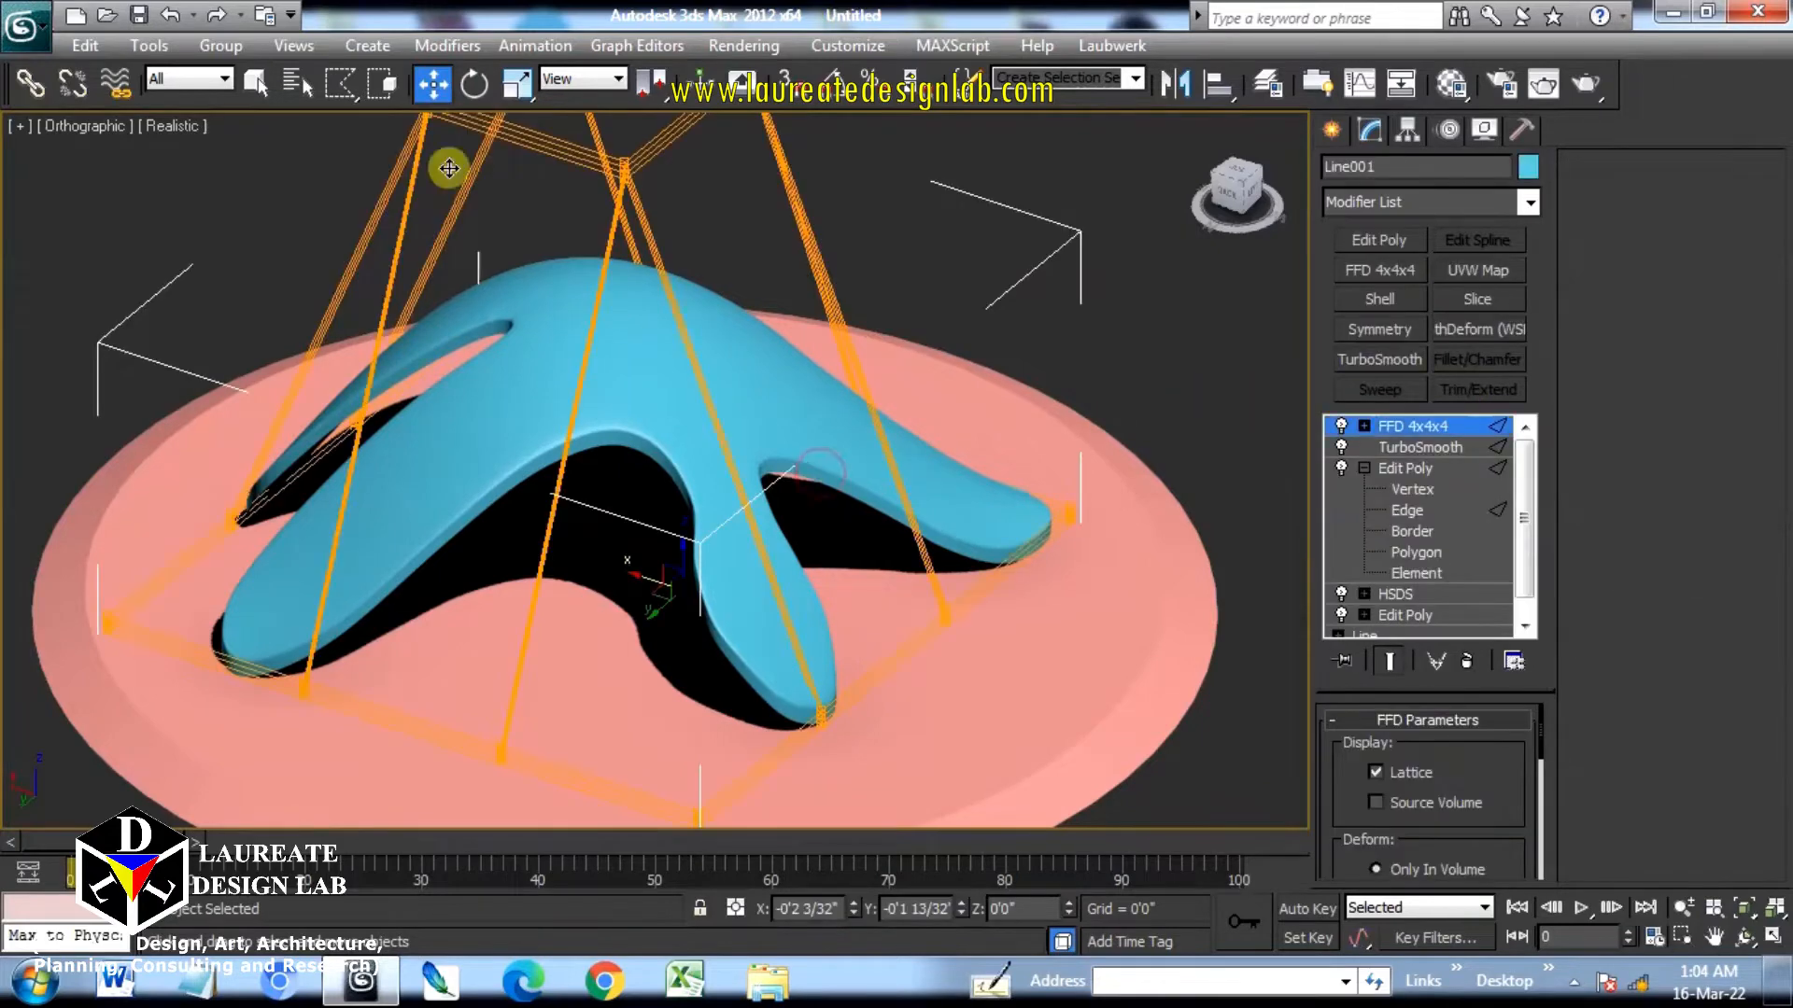
left_click_drag(679, 552, 680, 562)
middle_click_drag(597, 615, 660, 560, "alt")
left_click(1118, 369)
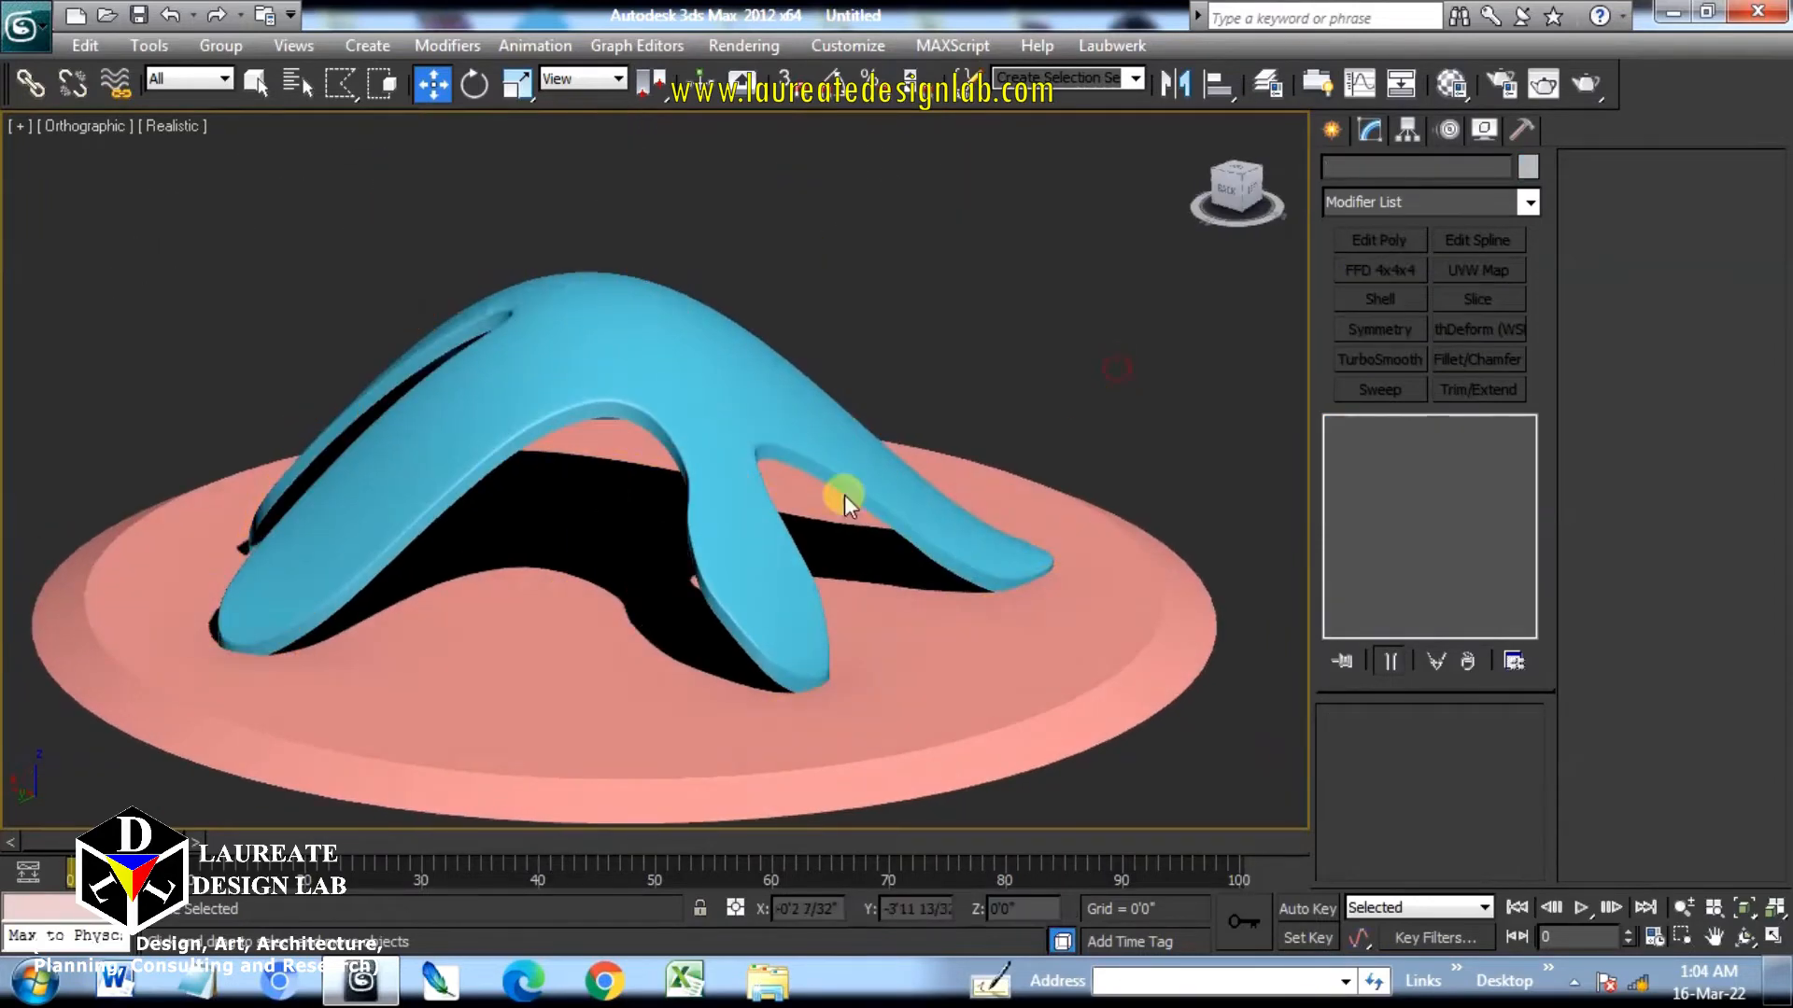
Examine how the arched slab sits on the circular base from several sides and distances.
middle_click_drag(723, 621, 789, 558, "alt")
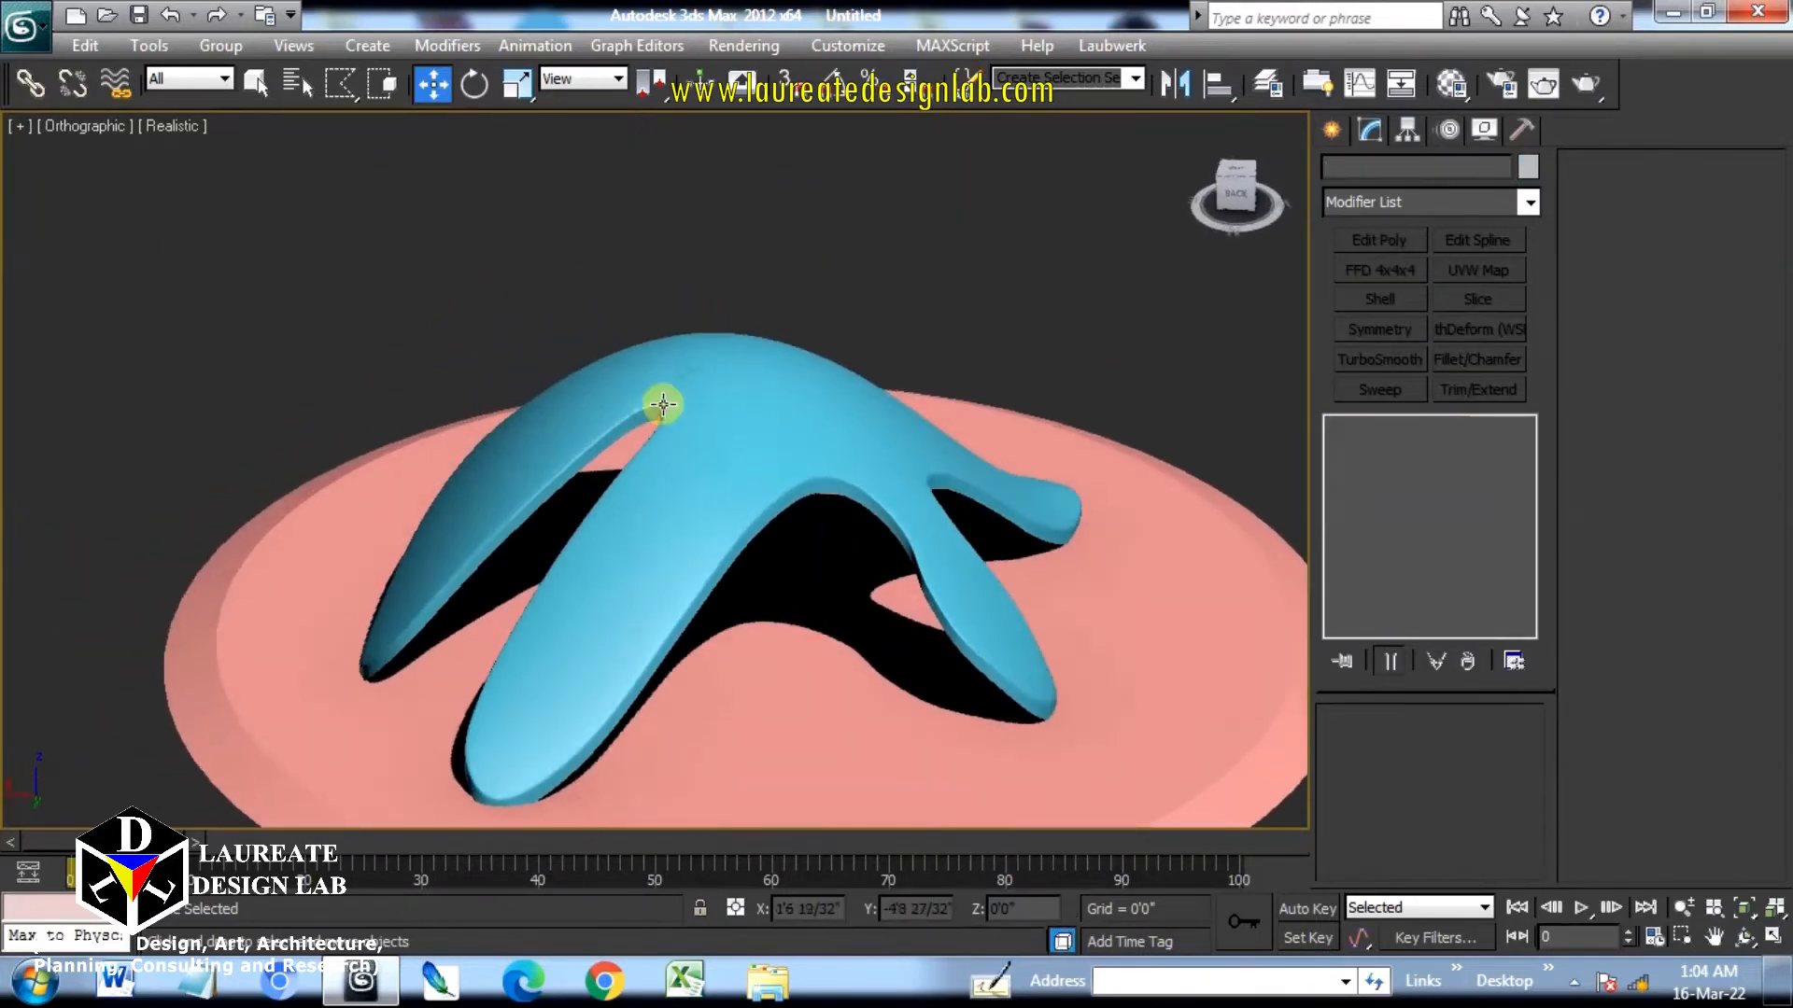
scroll(663, 401, "up", 6)
scroll(669, 404, "down", 3)
middle_click_drag(669, 403, 644, 532, "alt")
middle_click_drag(922, 611, 623, 464)
middle_click_drag(814, 572, 640, 489, "alt")
scroll(928, 589, "down", 3)
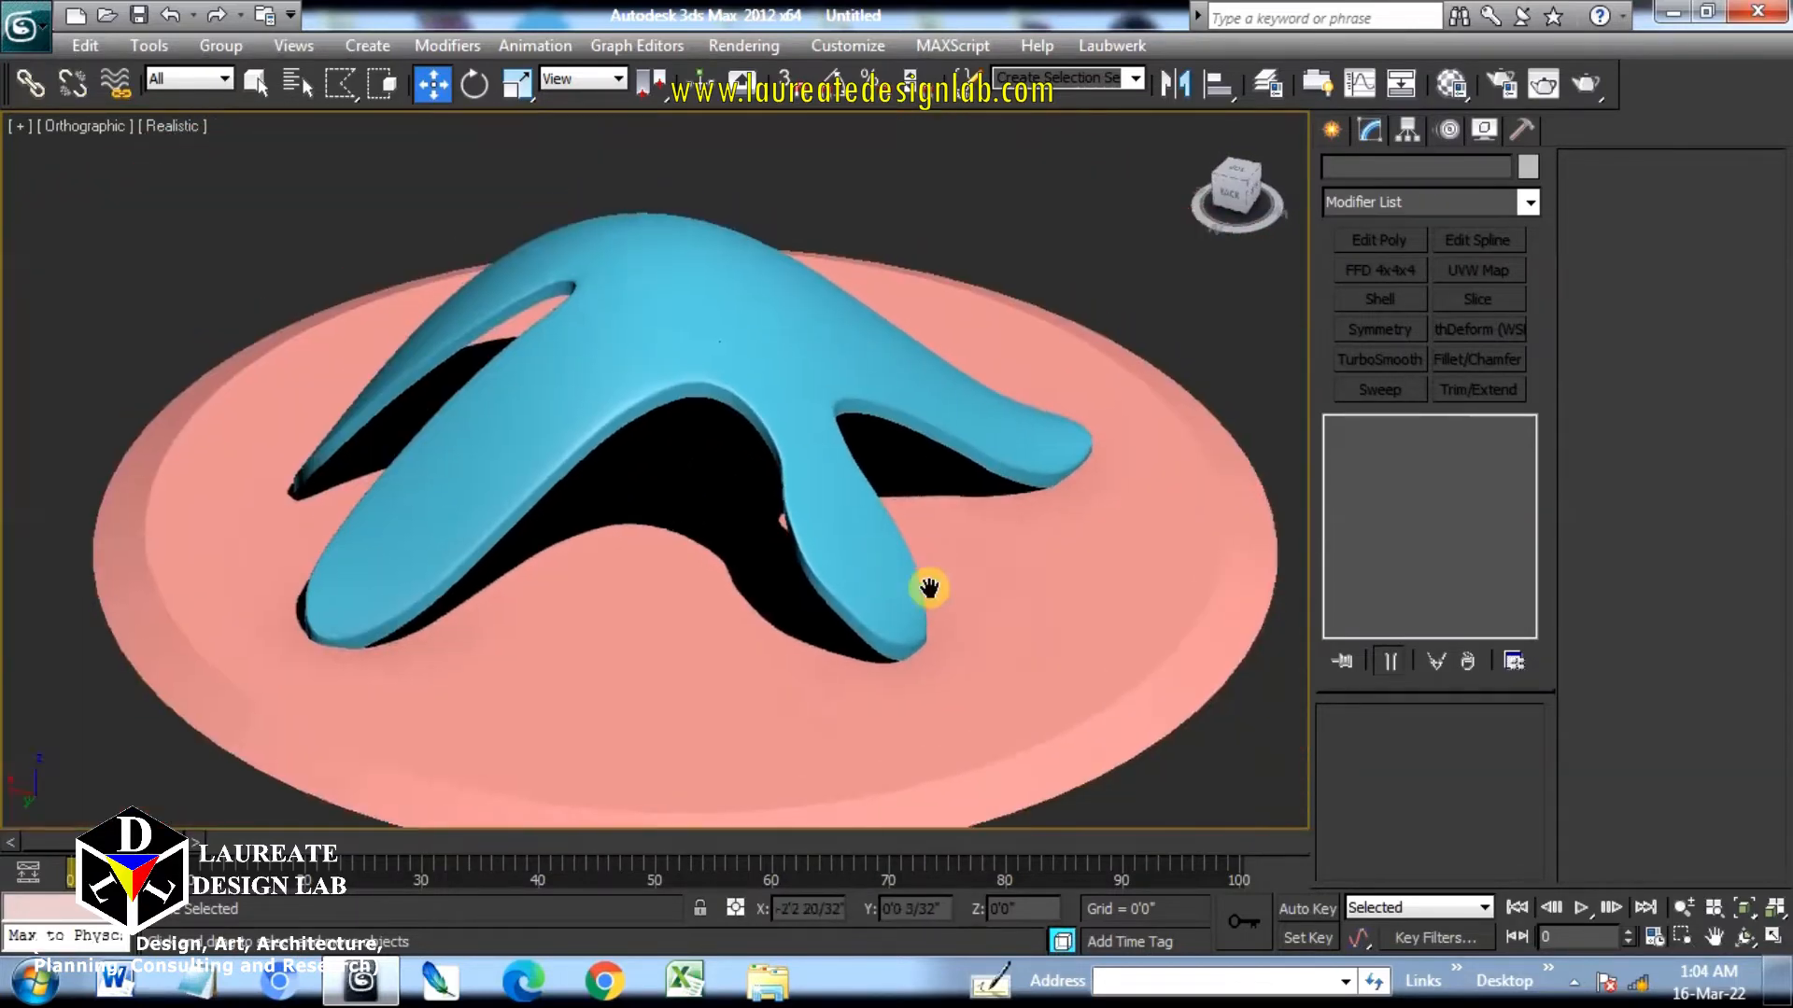
middle_click_drag(928, 588, 897, 562, "alt")
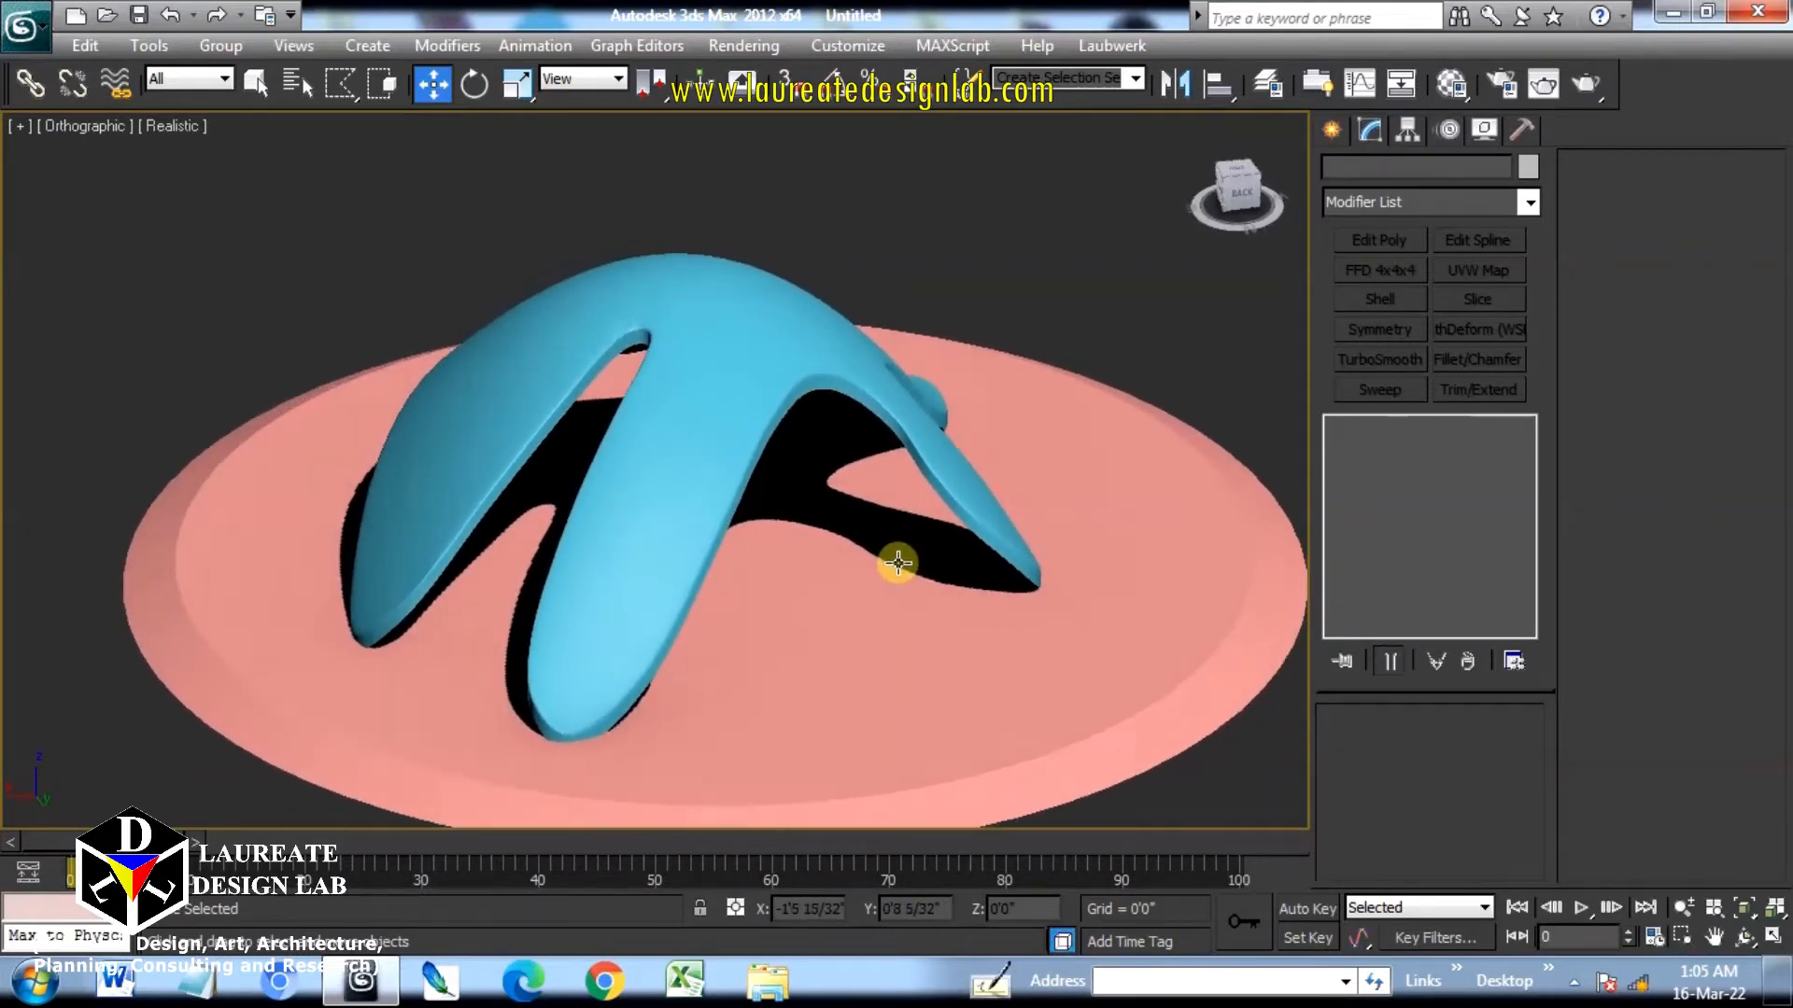
Collapse the arched slab's modifier stack down from FFD 4x4x4.
left_click(660, 392)
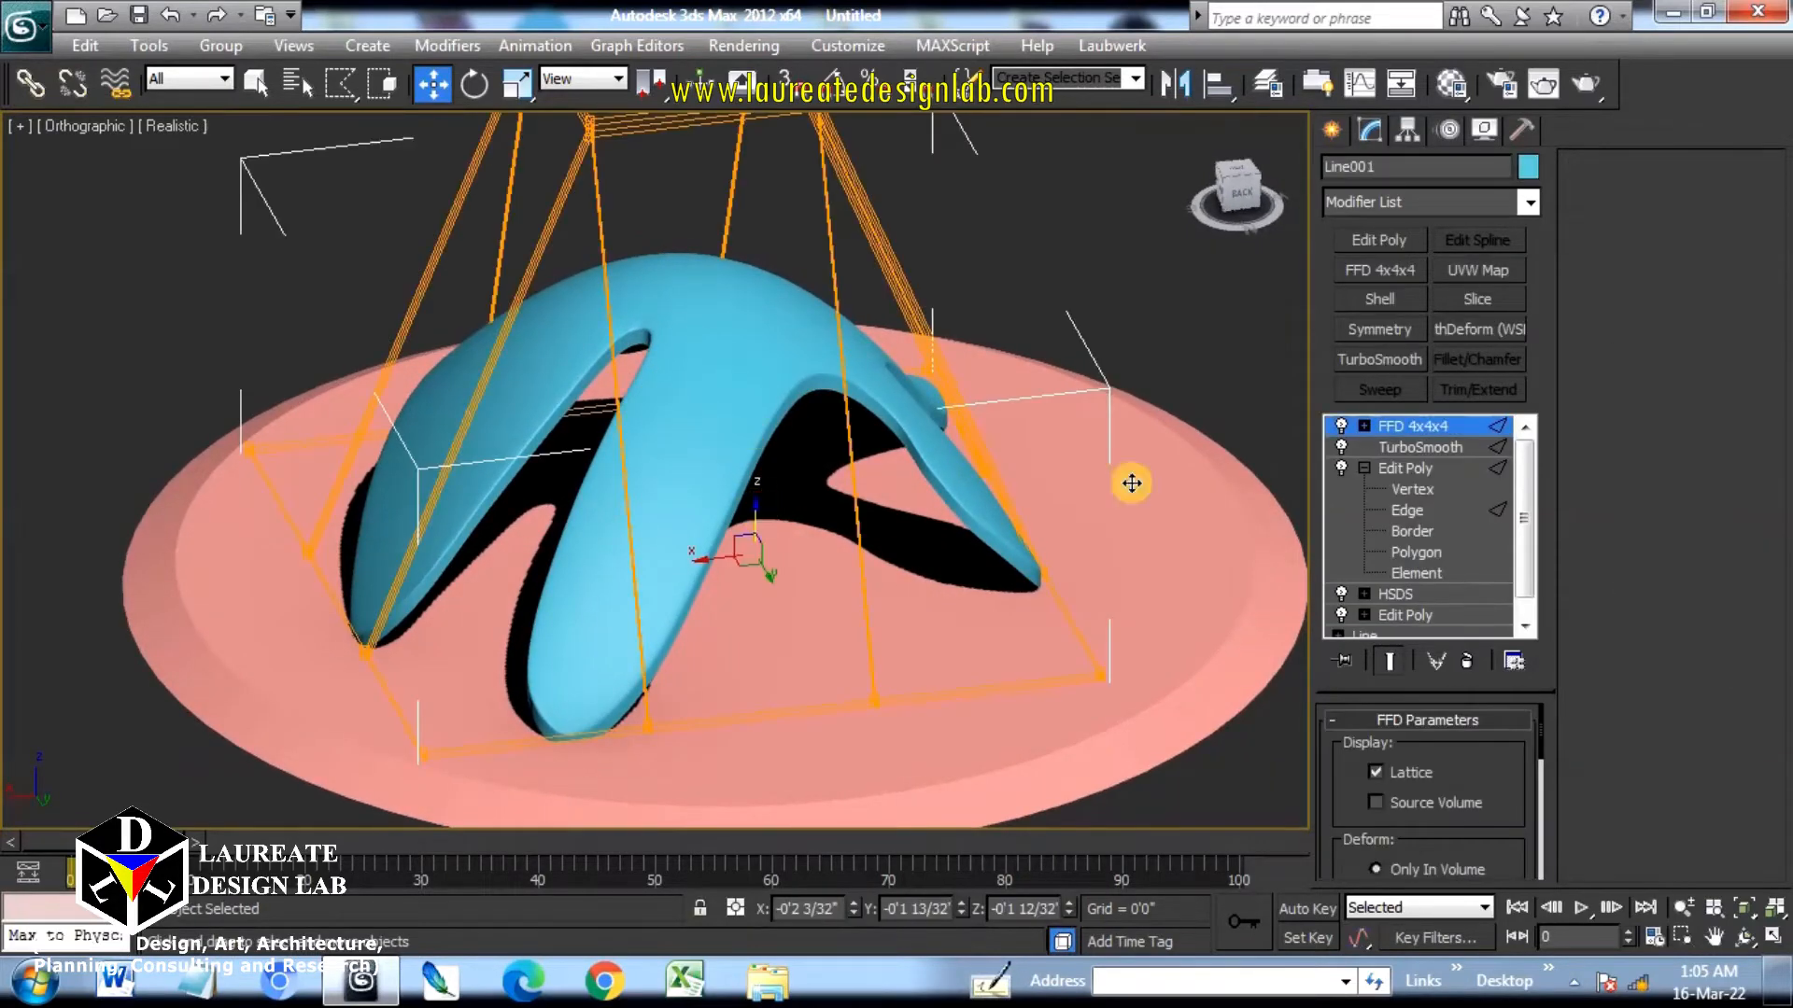
right_click(1459, 424)
left_click(1509, 613)
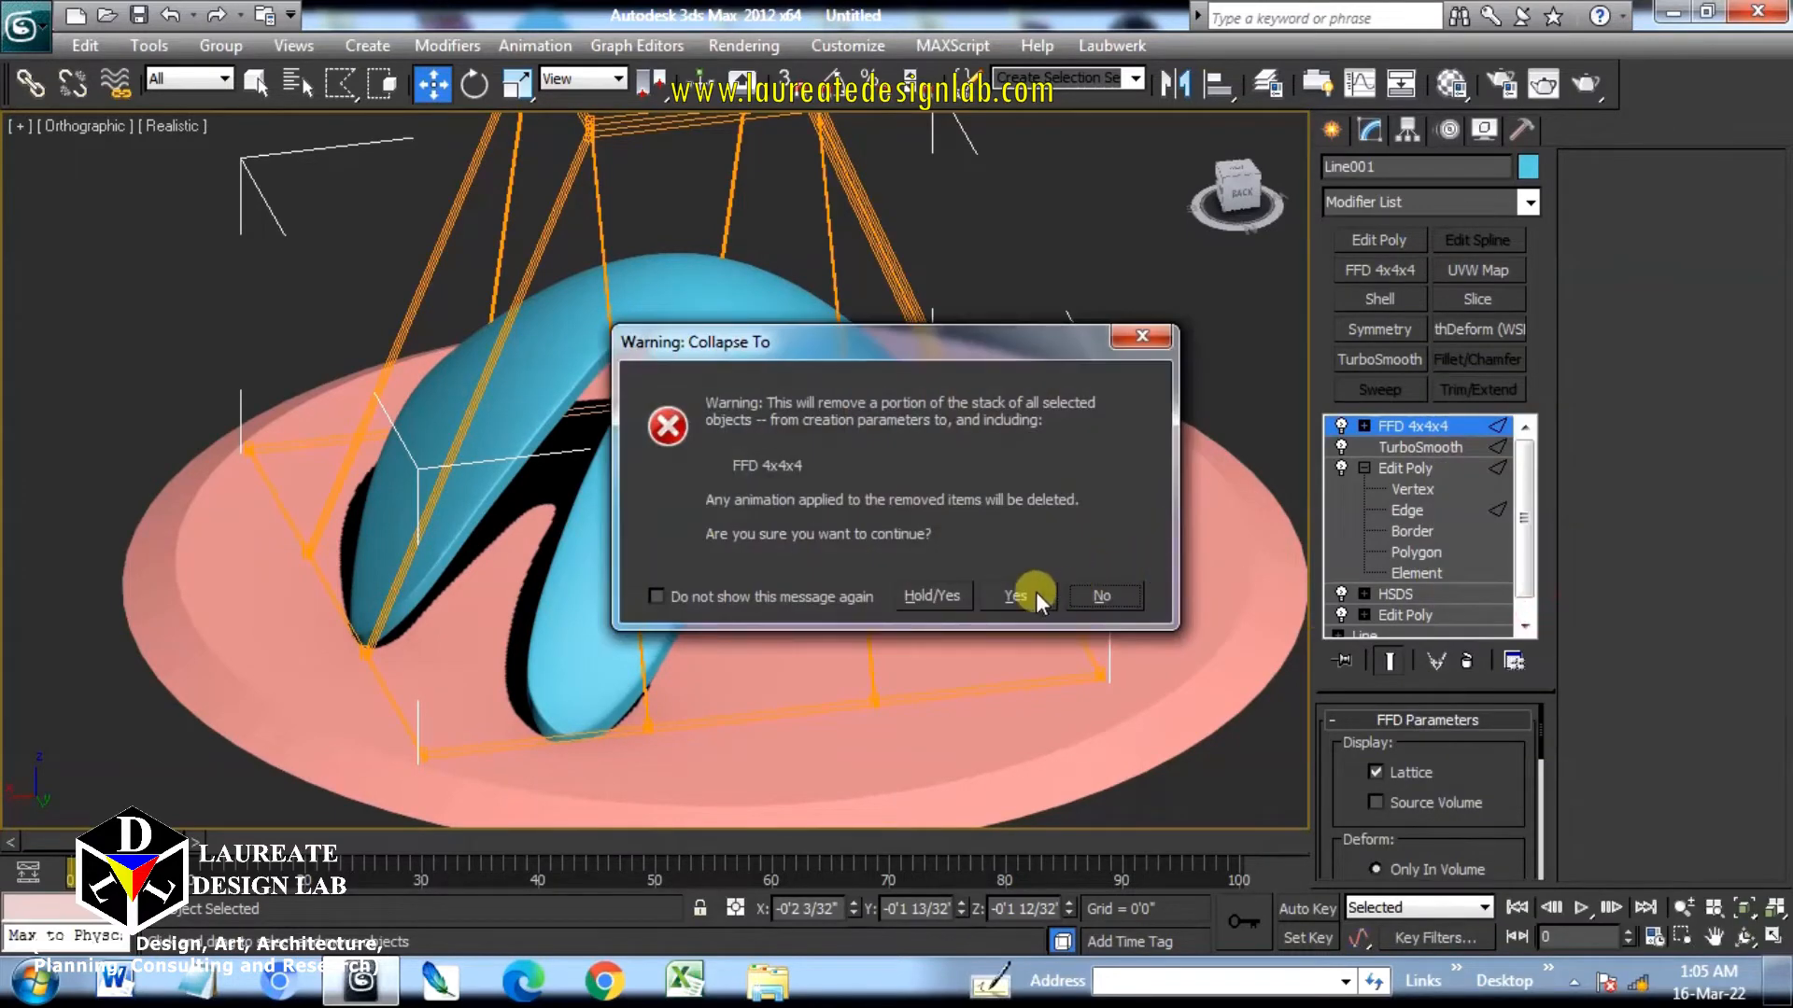
left_click(1017, 595)
Clone the slab about 1 1/2" upward as one instance and rotate the copy about 12° around Z.
mouse_move(754, 510)
left_mouse_down("shift")
mouse_move(759, 469)
mouse_move(754, 550)
left_mouse_up("shift")
left_click(809, 440)
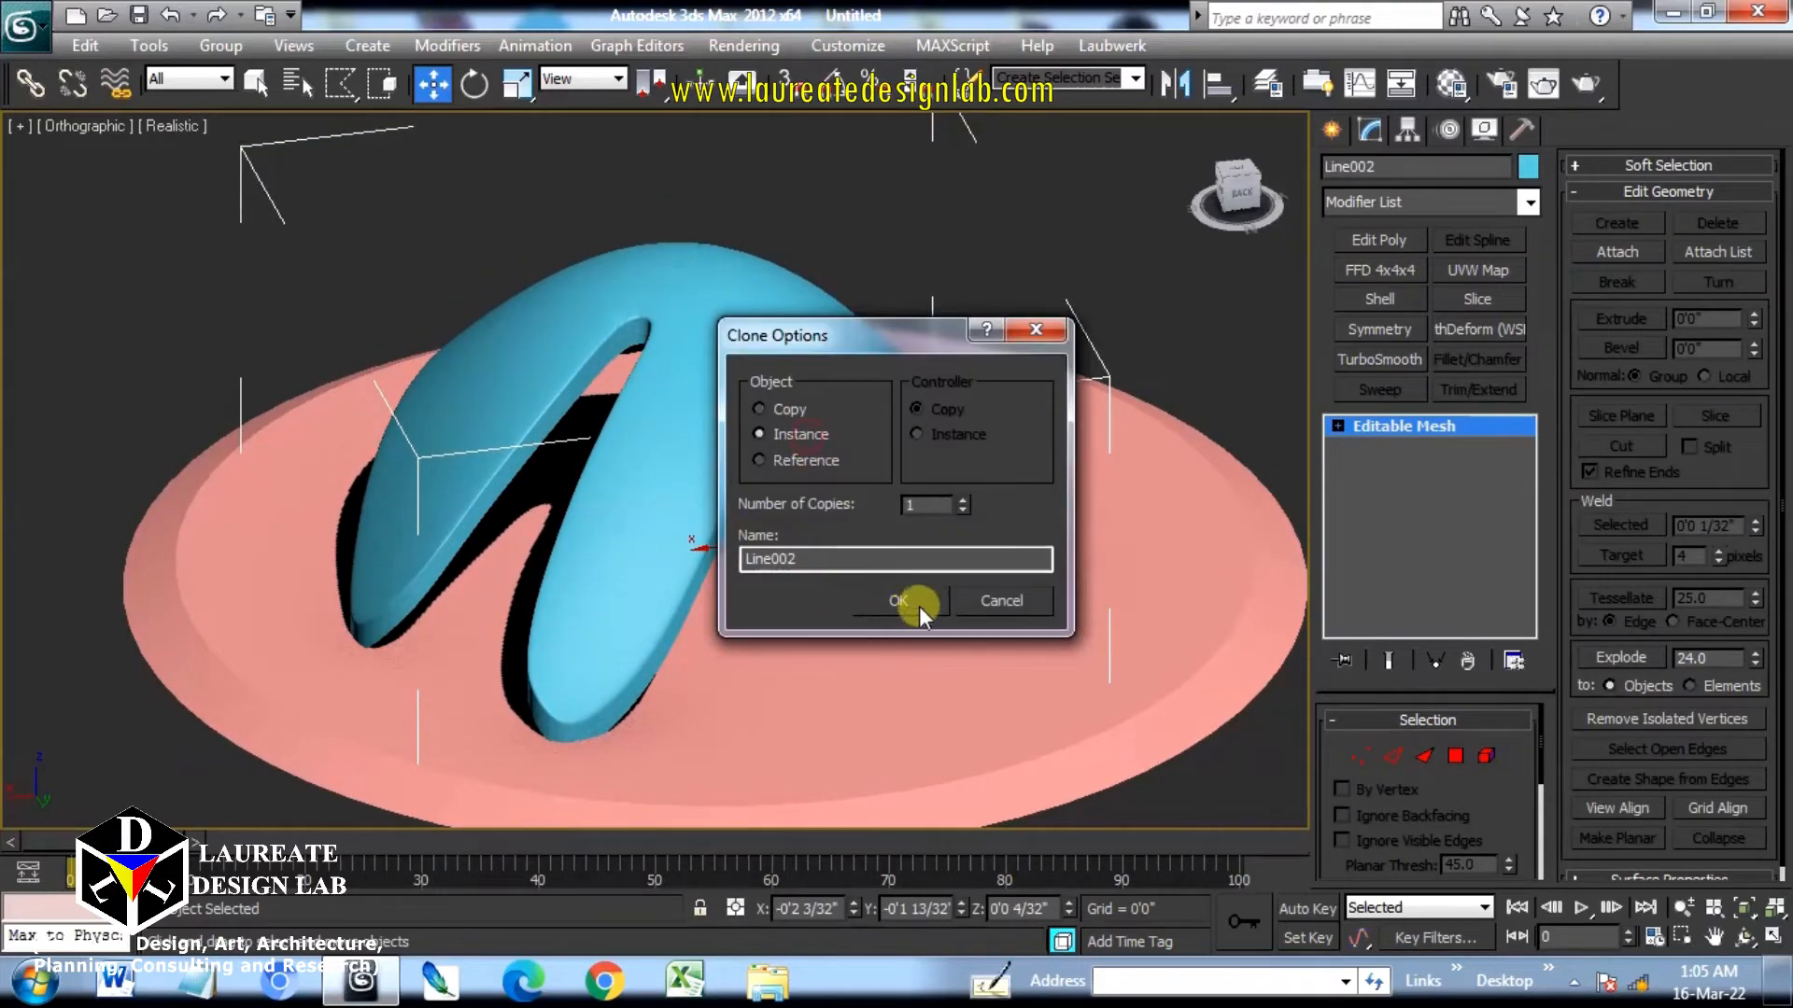
left_click(915, 602)
left_click(475, 84)
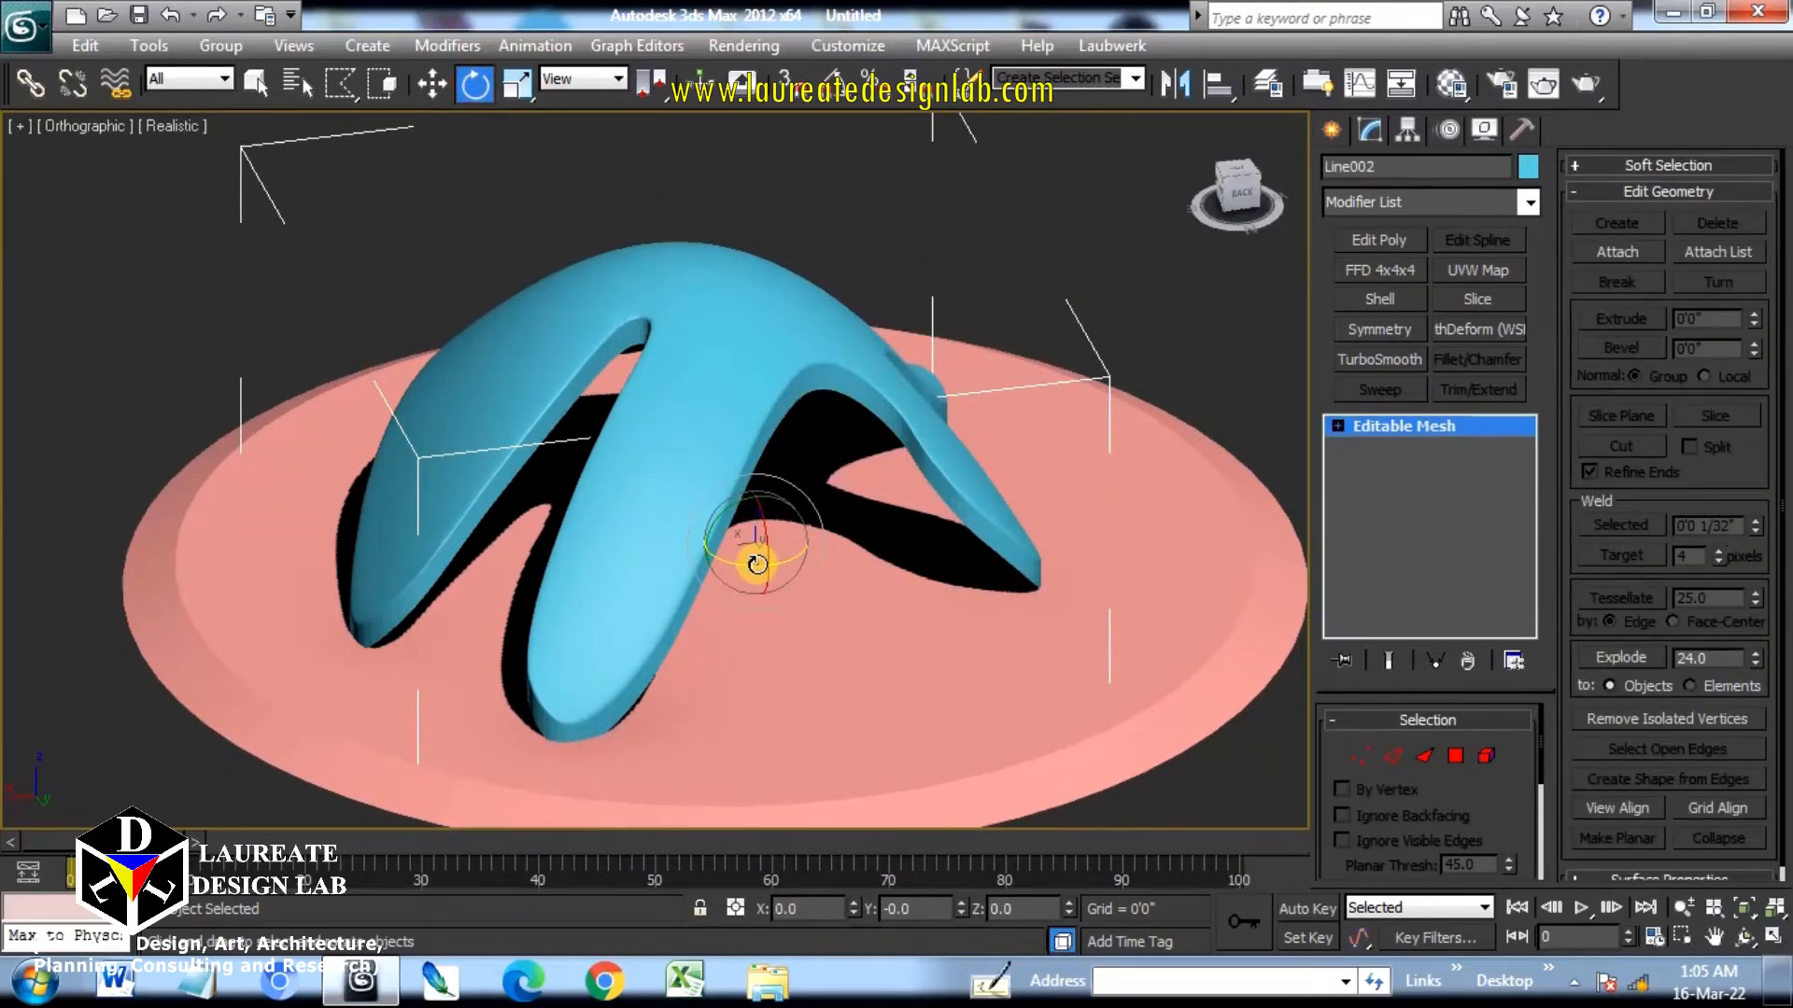
left_click_drag(756, 564, 788, 564)
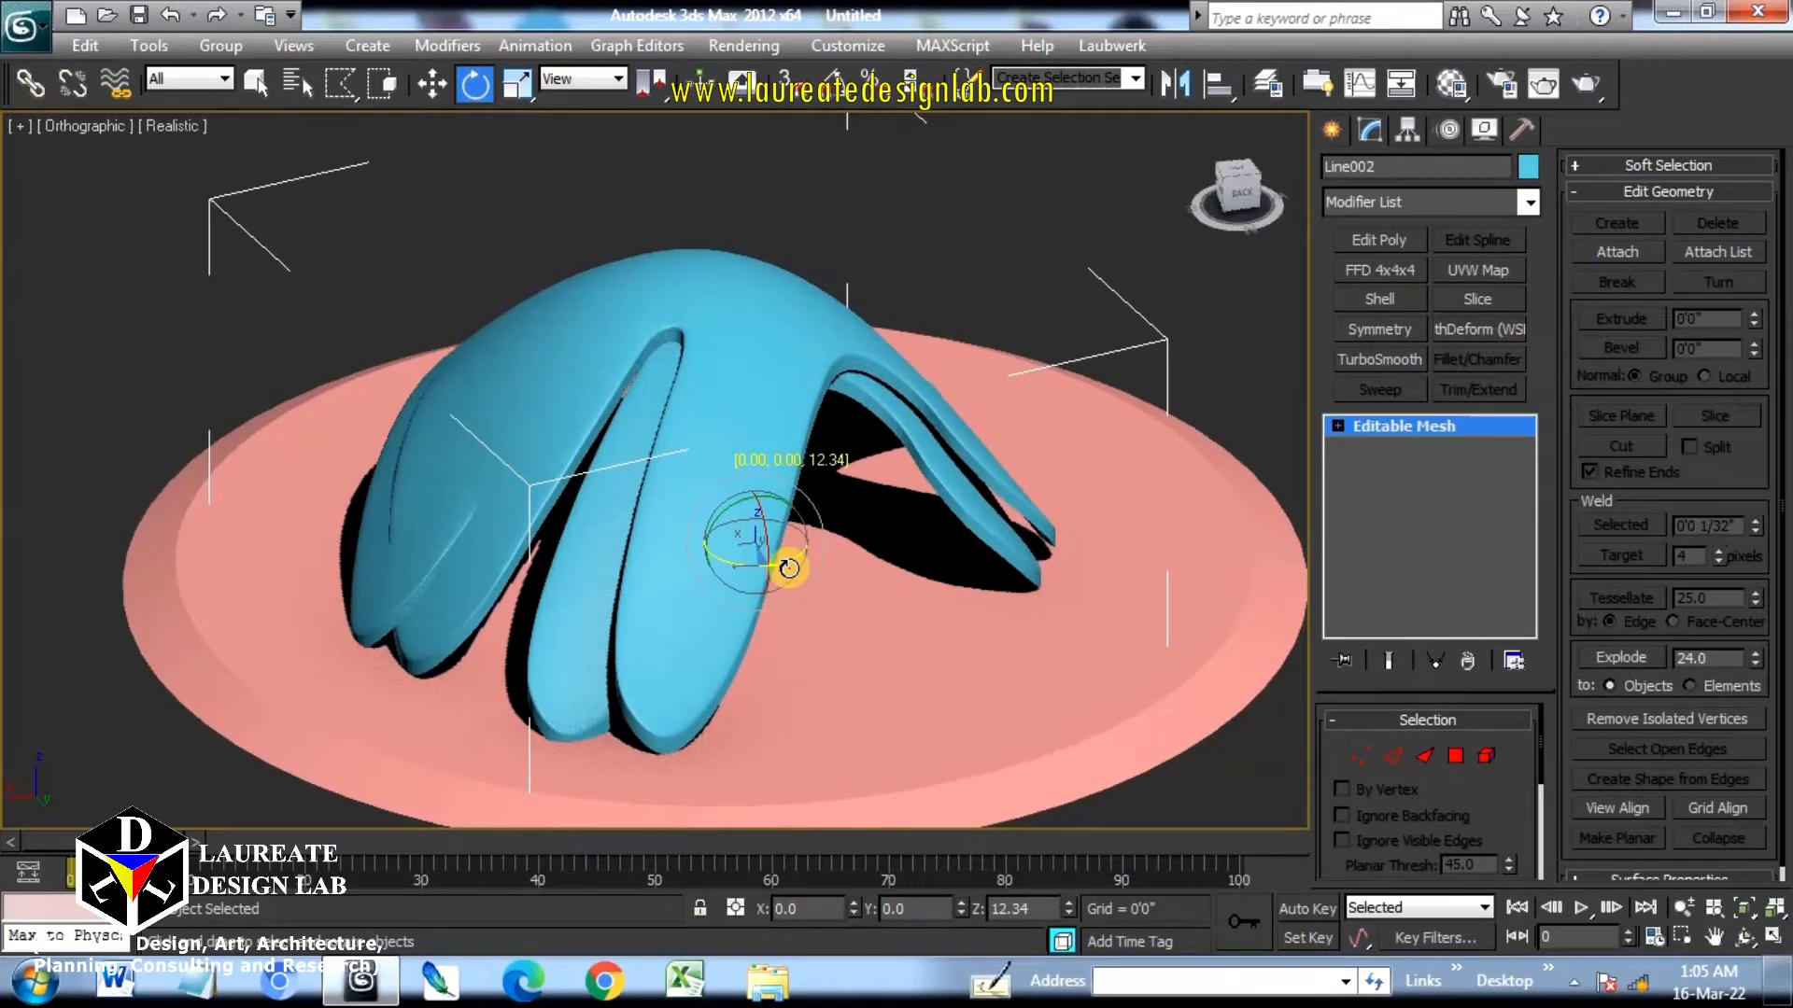
Scale the rotated slab copy uniformly by about 115%.
right_click(514, 86)
left_click_drag(1464, 245, 1510, 43)
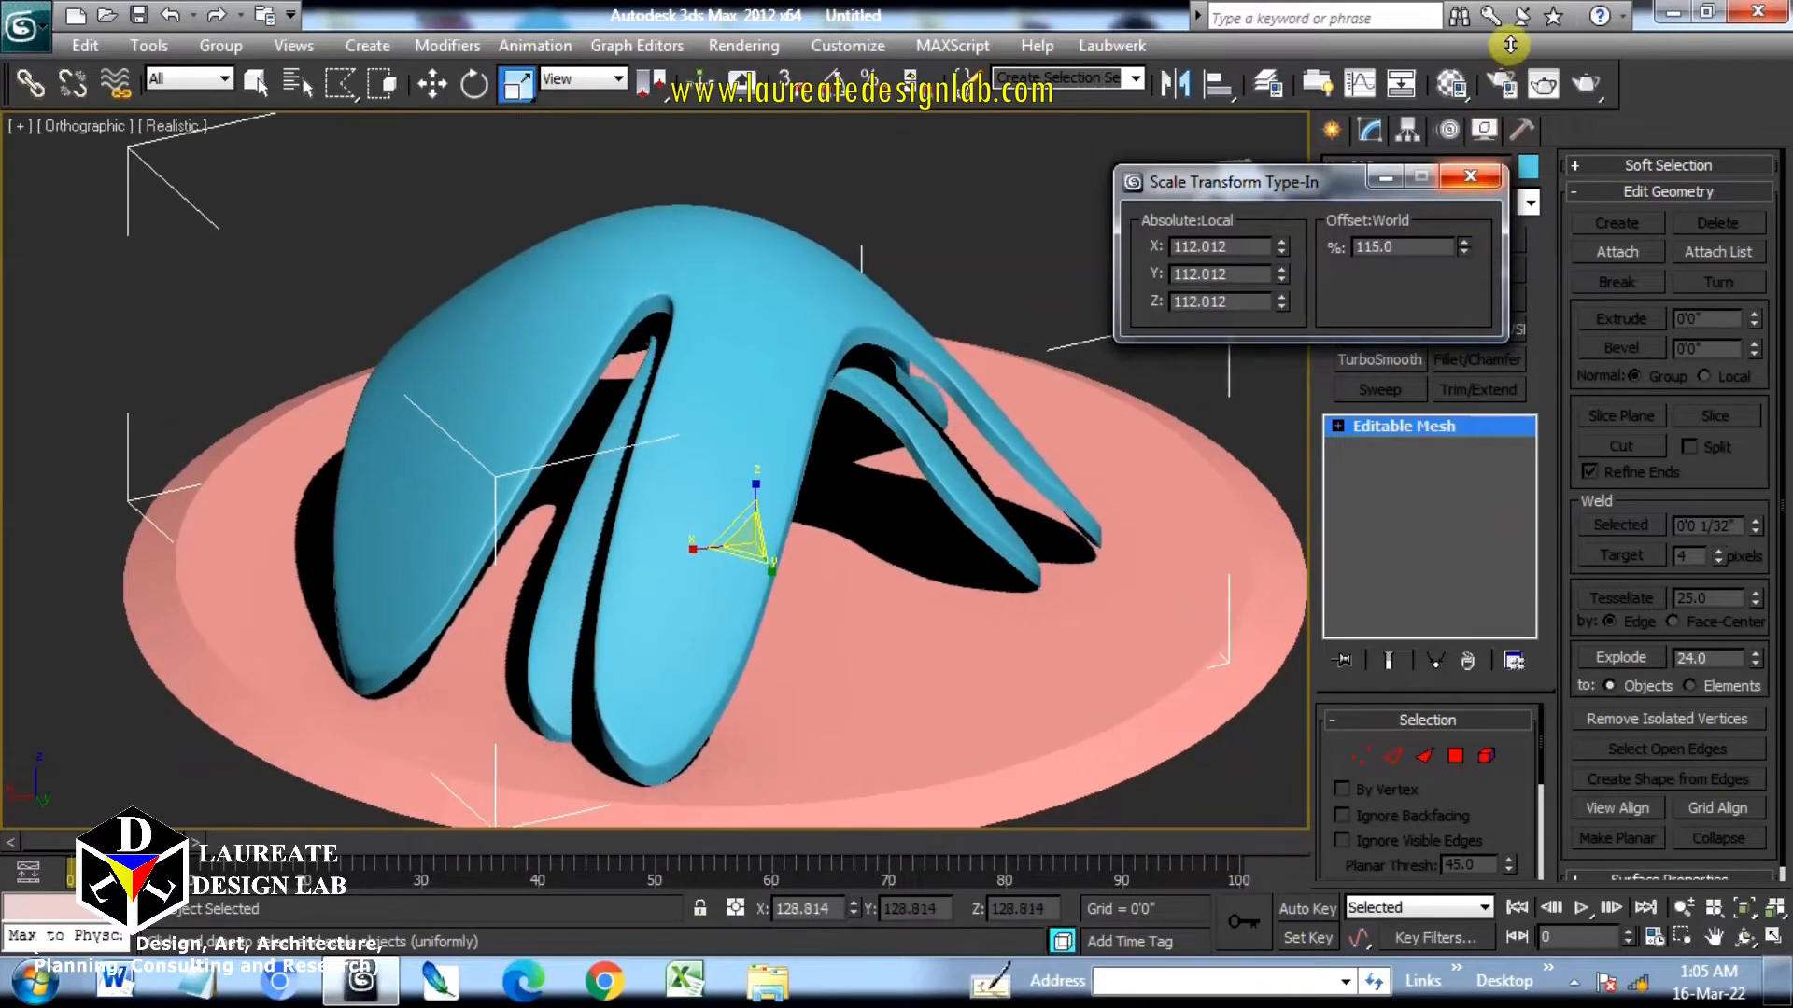
left_click(1470, 175)
middle_click_drag(921, 488, 1638, 459, "alt")
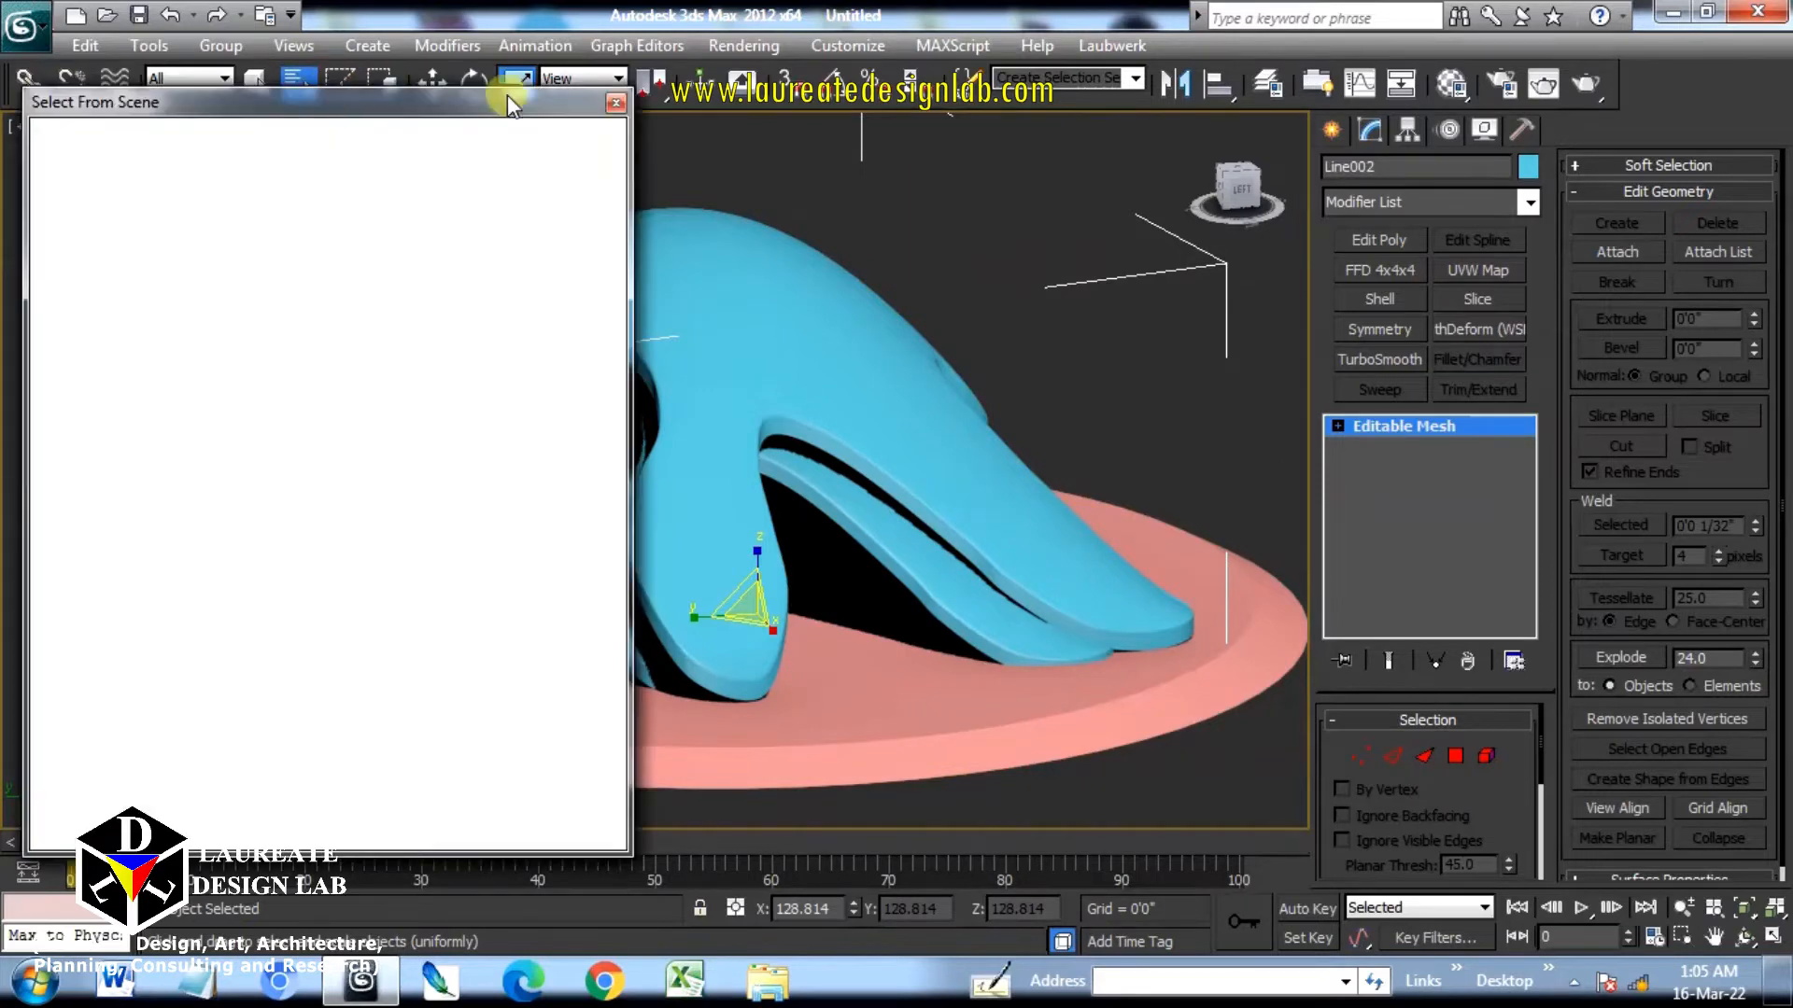
left_click(620, 100)
left_click_drag(344, 75, 343, 118)
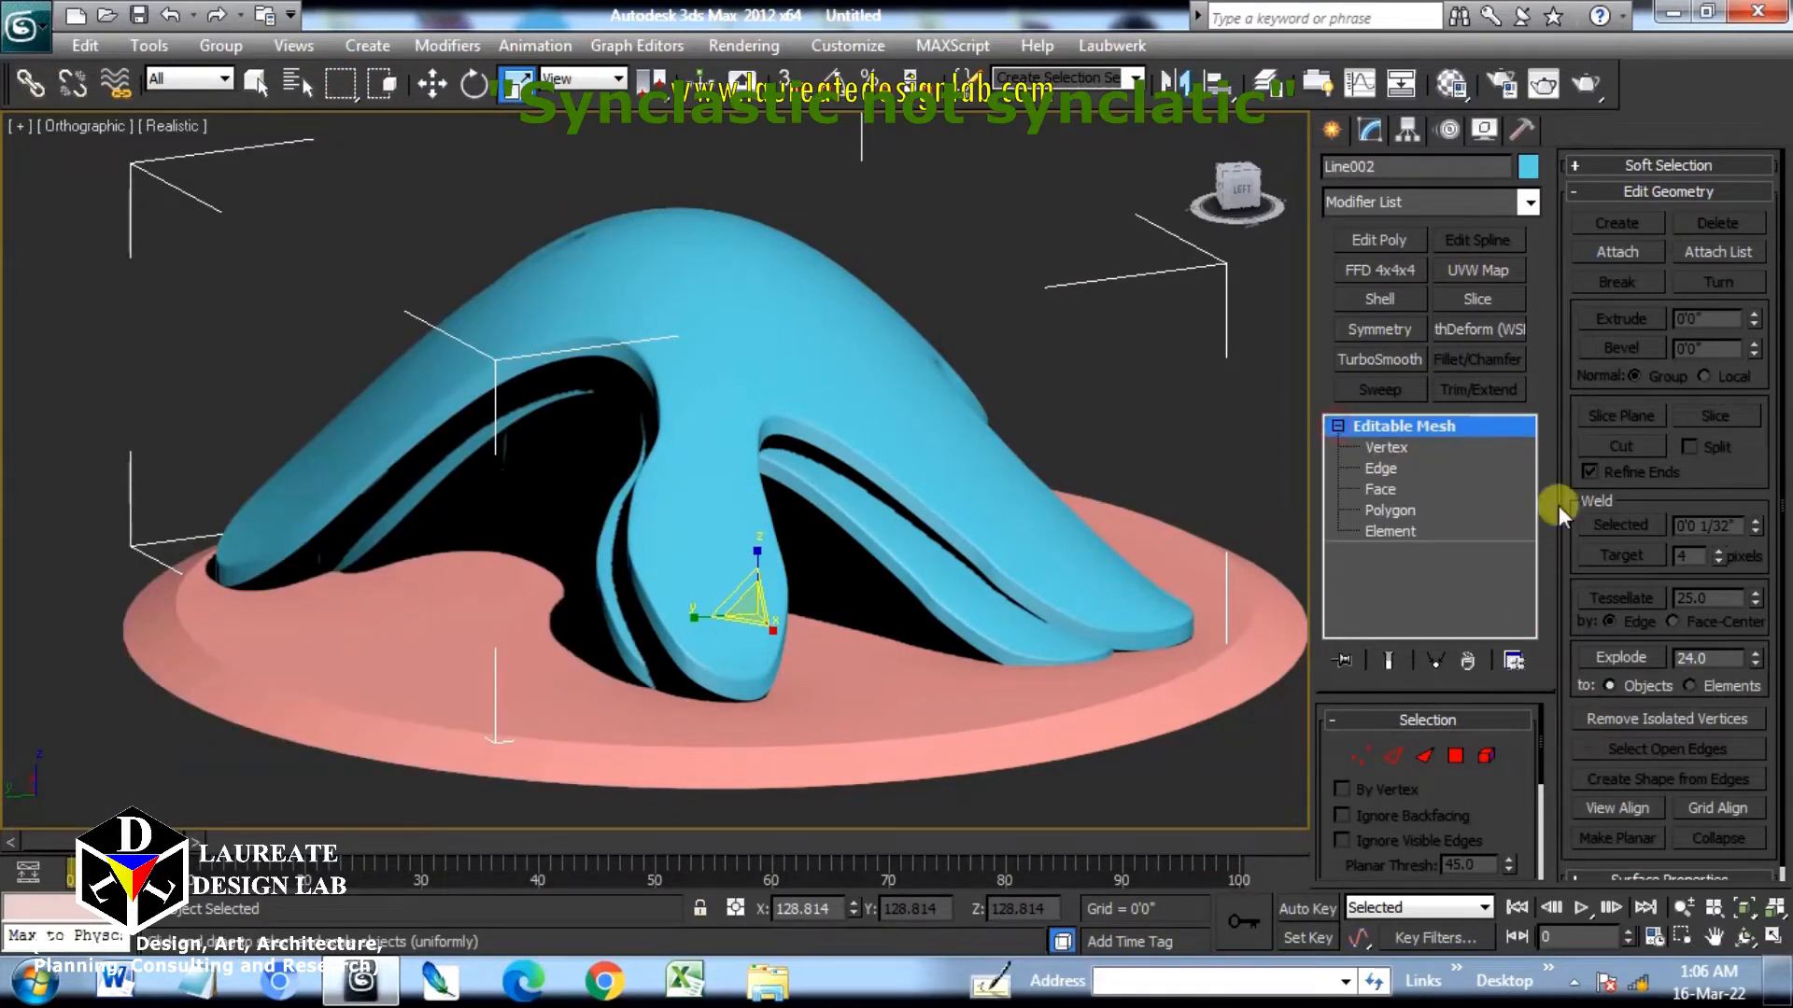
left_click_drag(1578, 699, 1610, 670)
Convert the slab copy to Editable Poly and scale it uniformly by about 107.4%.
right_click(1384, 422)
left_click(1484, 618)
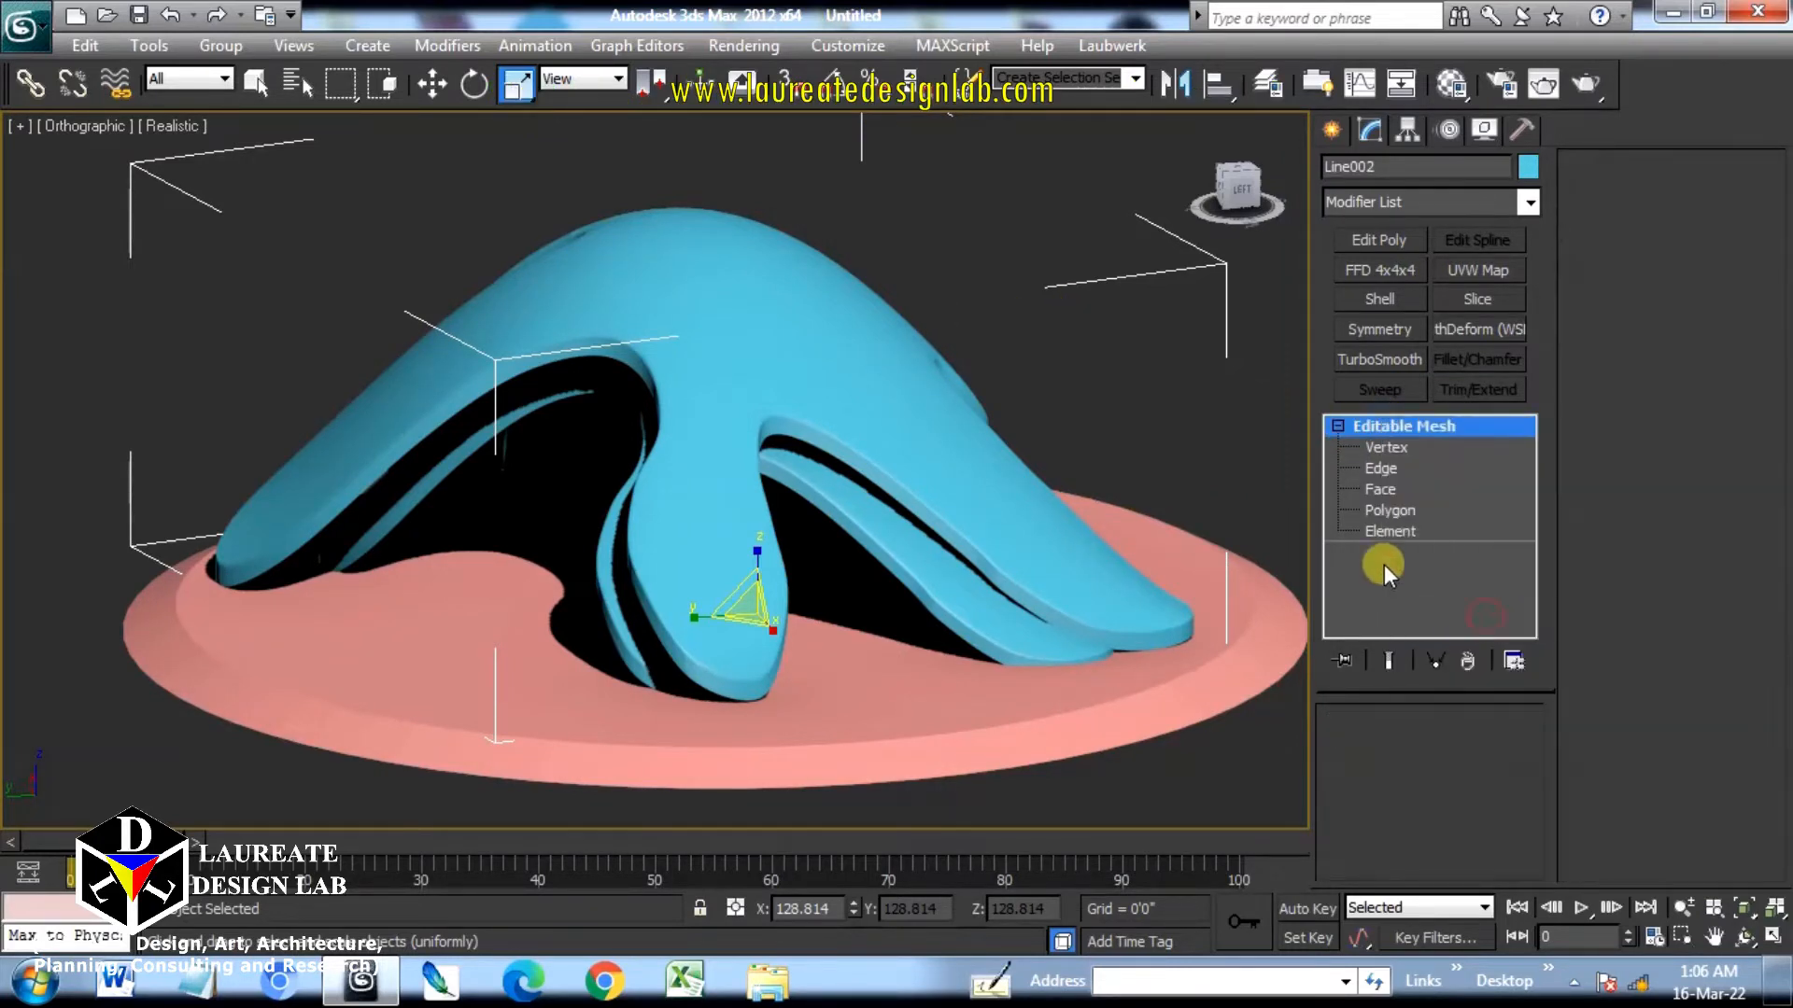
right_click(516, 84)
left_click_drag(1465, 246, 1482, 132)
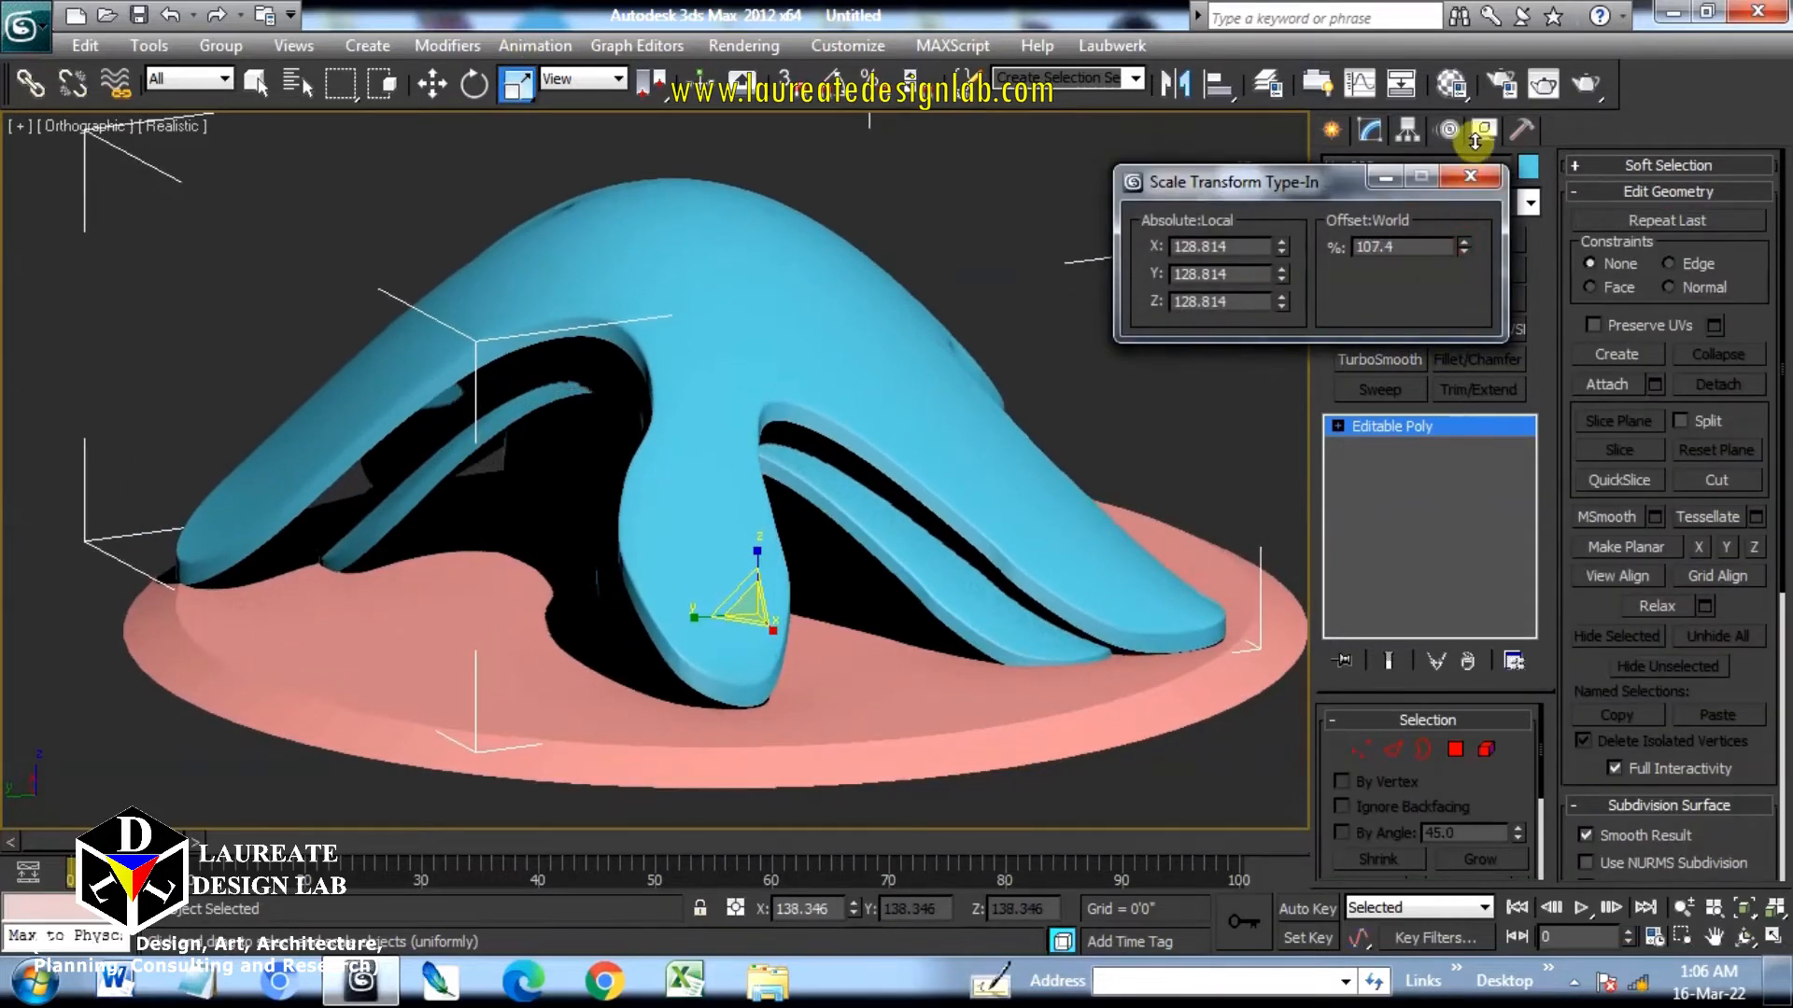
left_click(1484, 177)
Align the larger slab copy to the original slab, center to center in X, Y and Z.
left_click(1217, 84)
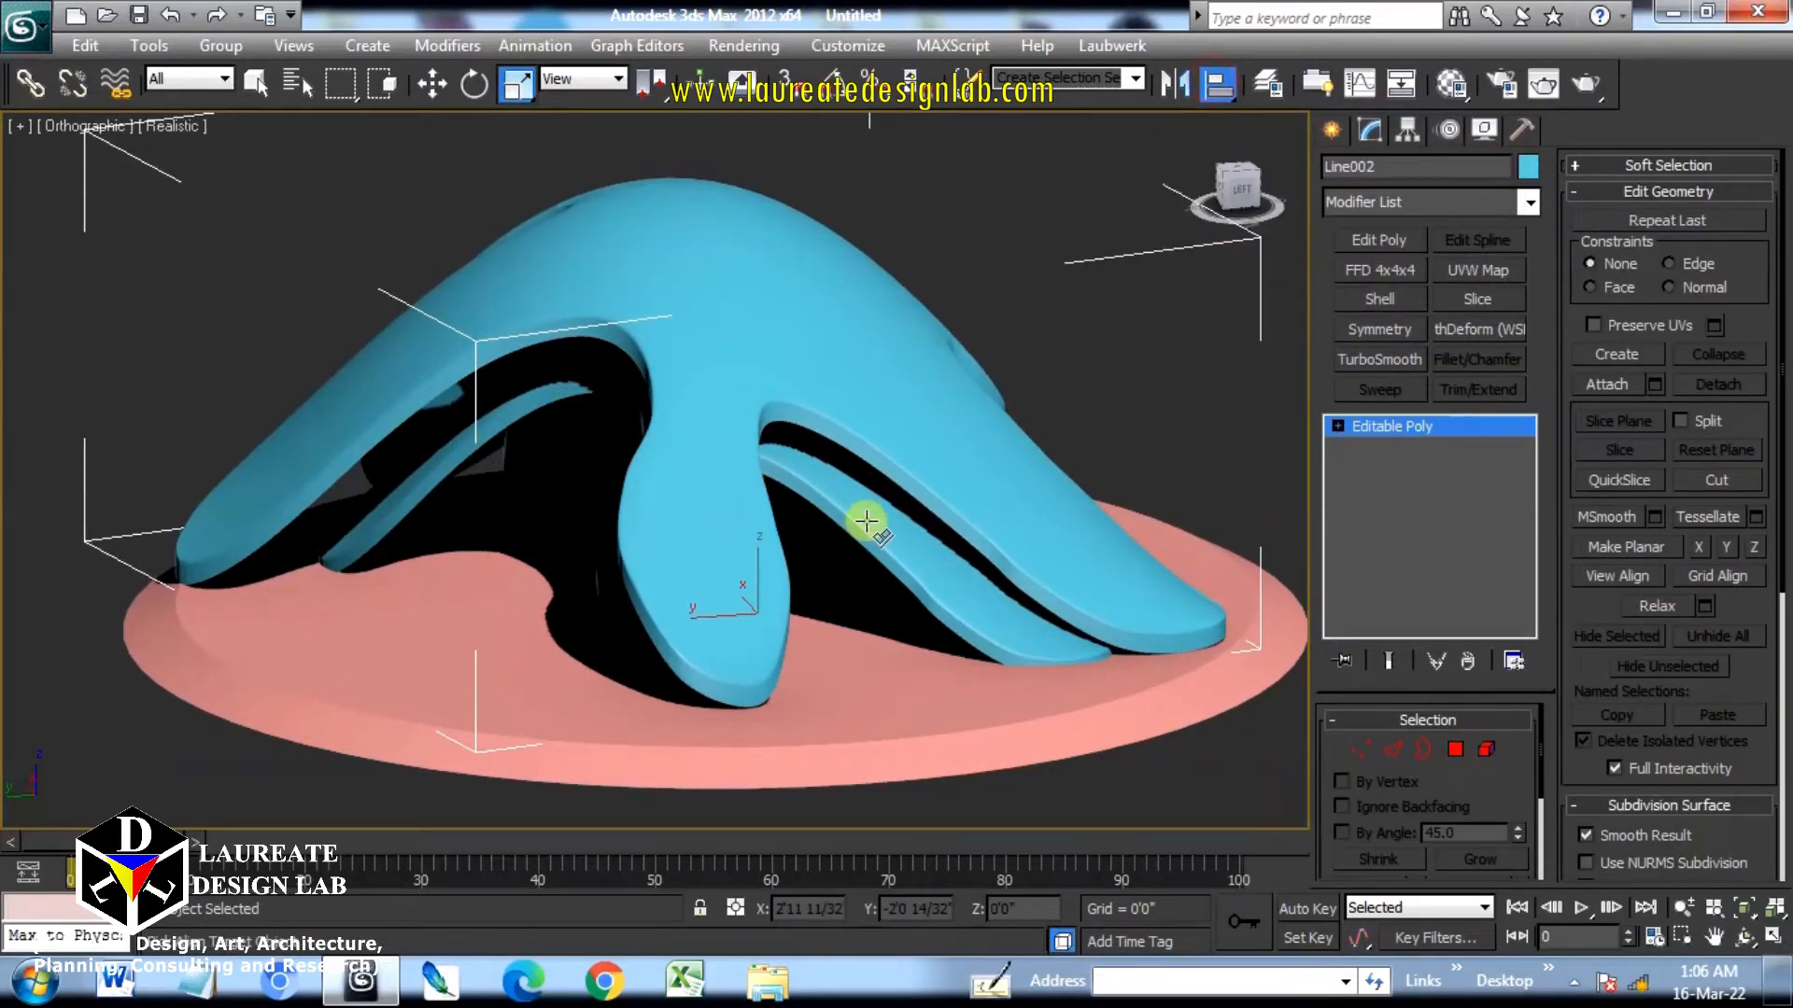
left_click(861, 520)
left_click(826, 408)
left_click(945, 408)
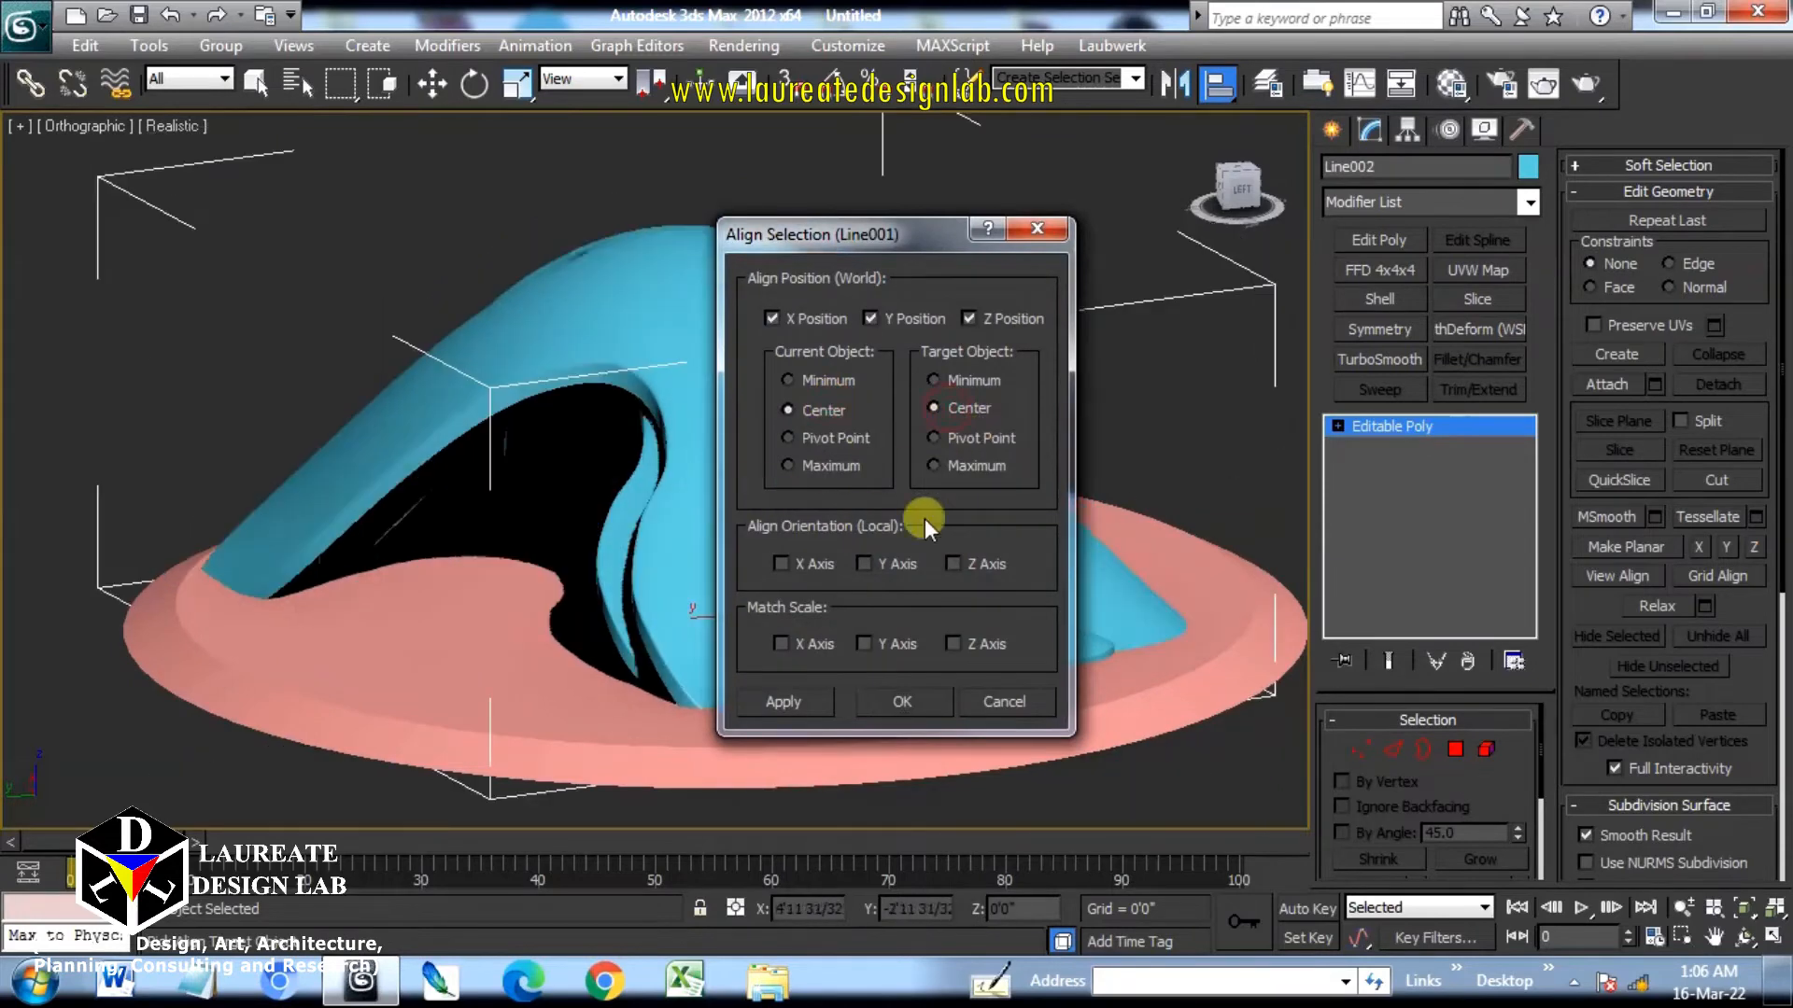
left_click(892, 702)
Raise the larger slab along Z so it sits above the inner slab with its legs on the disc.
middle_click_drag(804, 620, 1542, 593, "alt")
left_click_drag(622, 604, 635, 571)
middle_click_drag(635, 572, 871, 657, "alt")
left_click_drag(705, 582, 706, 588)
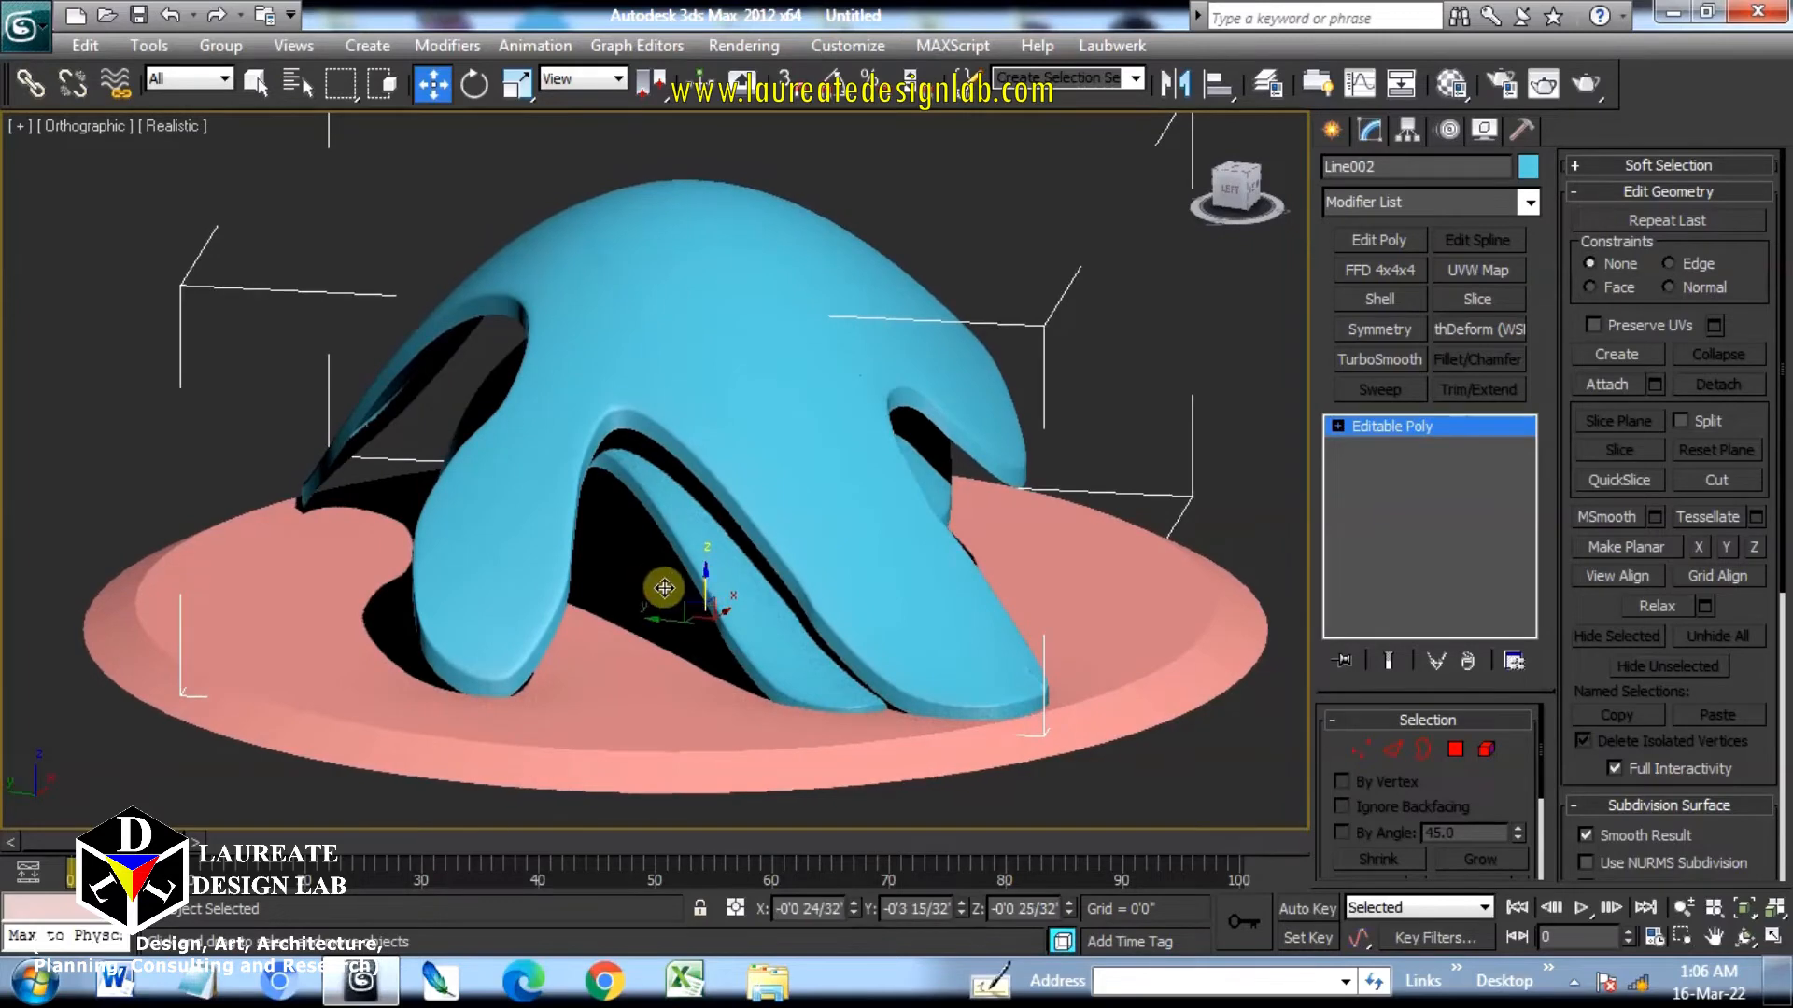
middle_click_drag(664, 588, 747, 523, "alt")
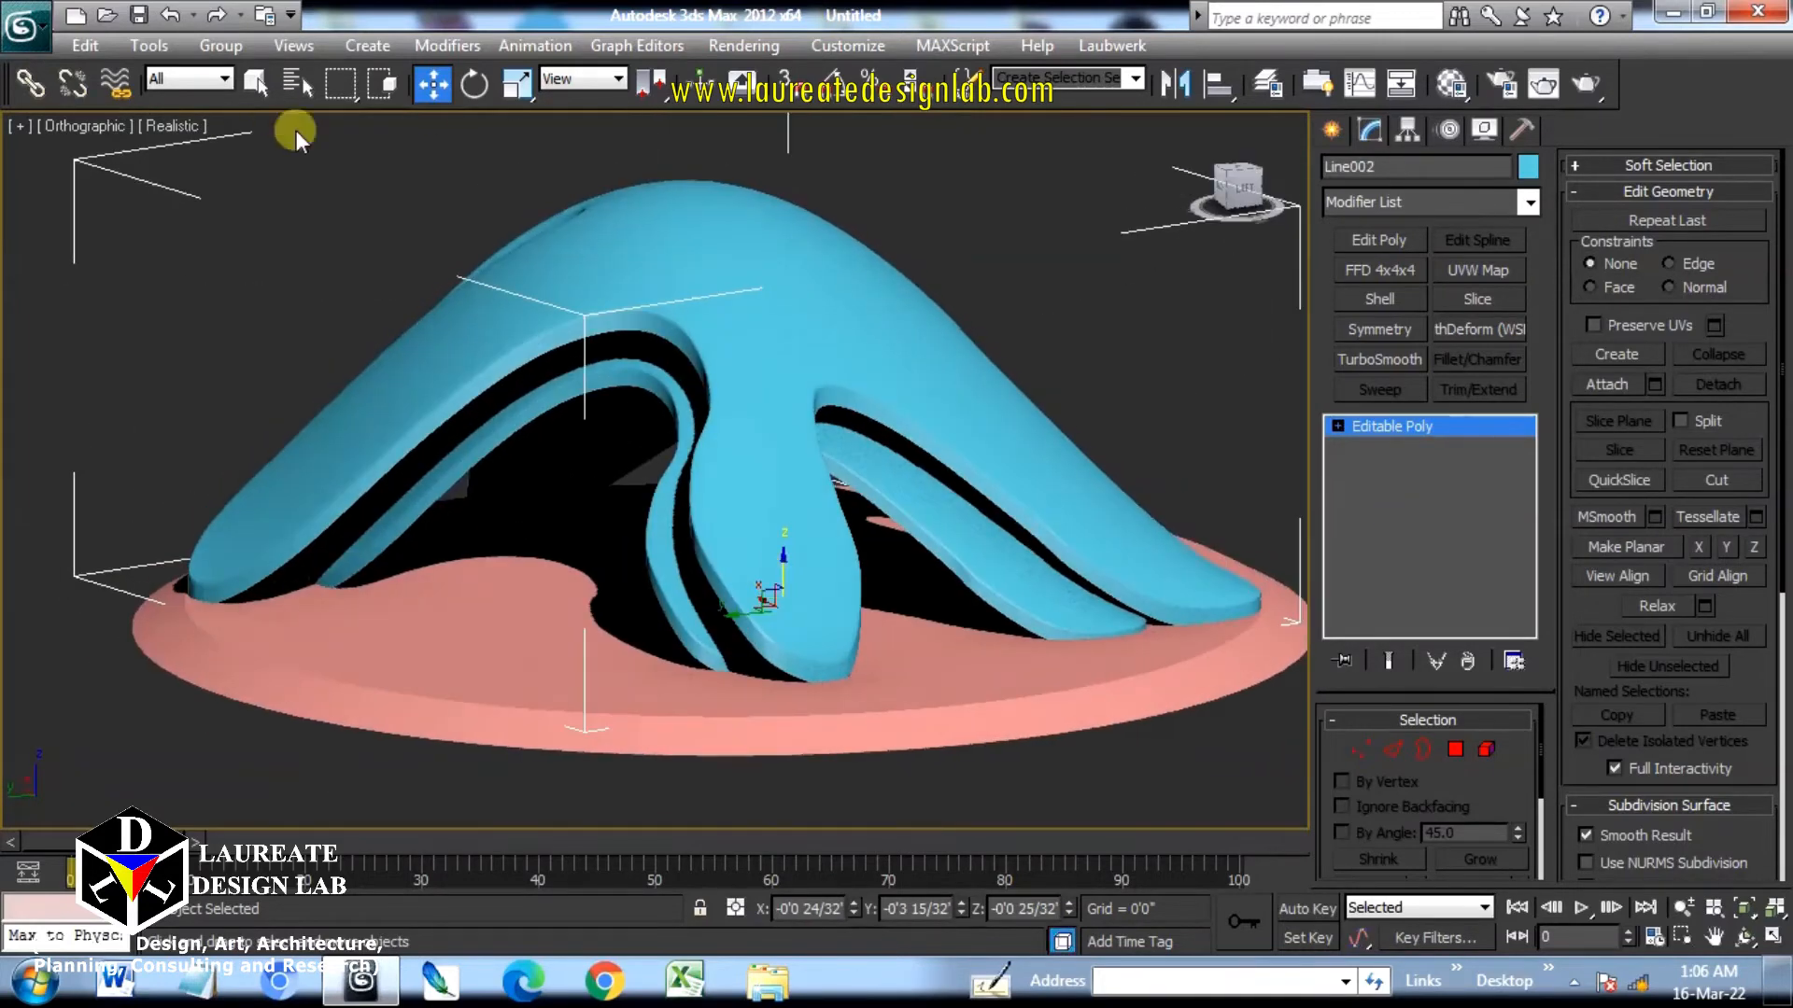
Rotate the larger slab about 10° further around Z to stagger its legs from the inner slab's, and clear the selection.
left_click(474, 85)
left_click_drag(763, 626, 781, 620)
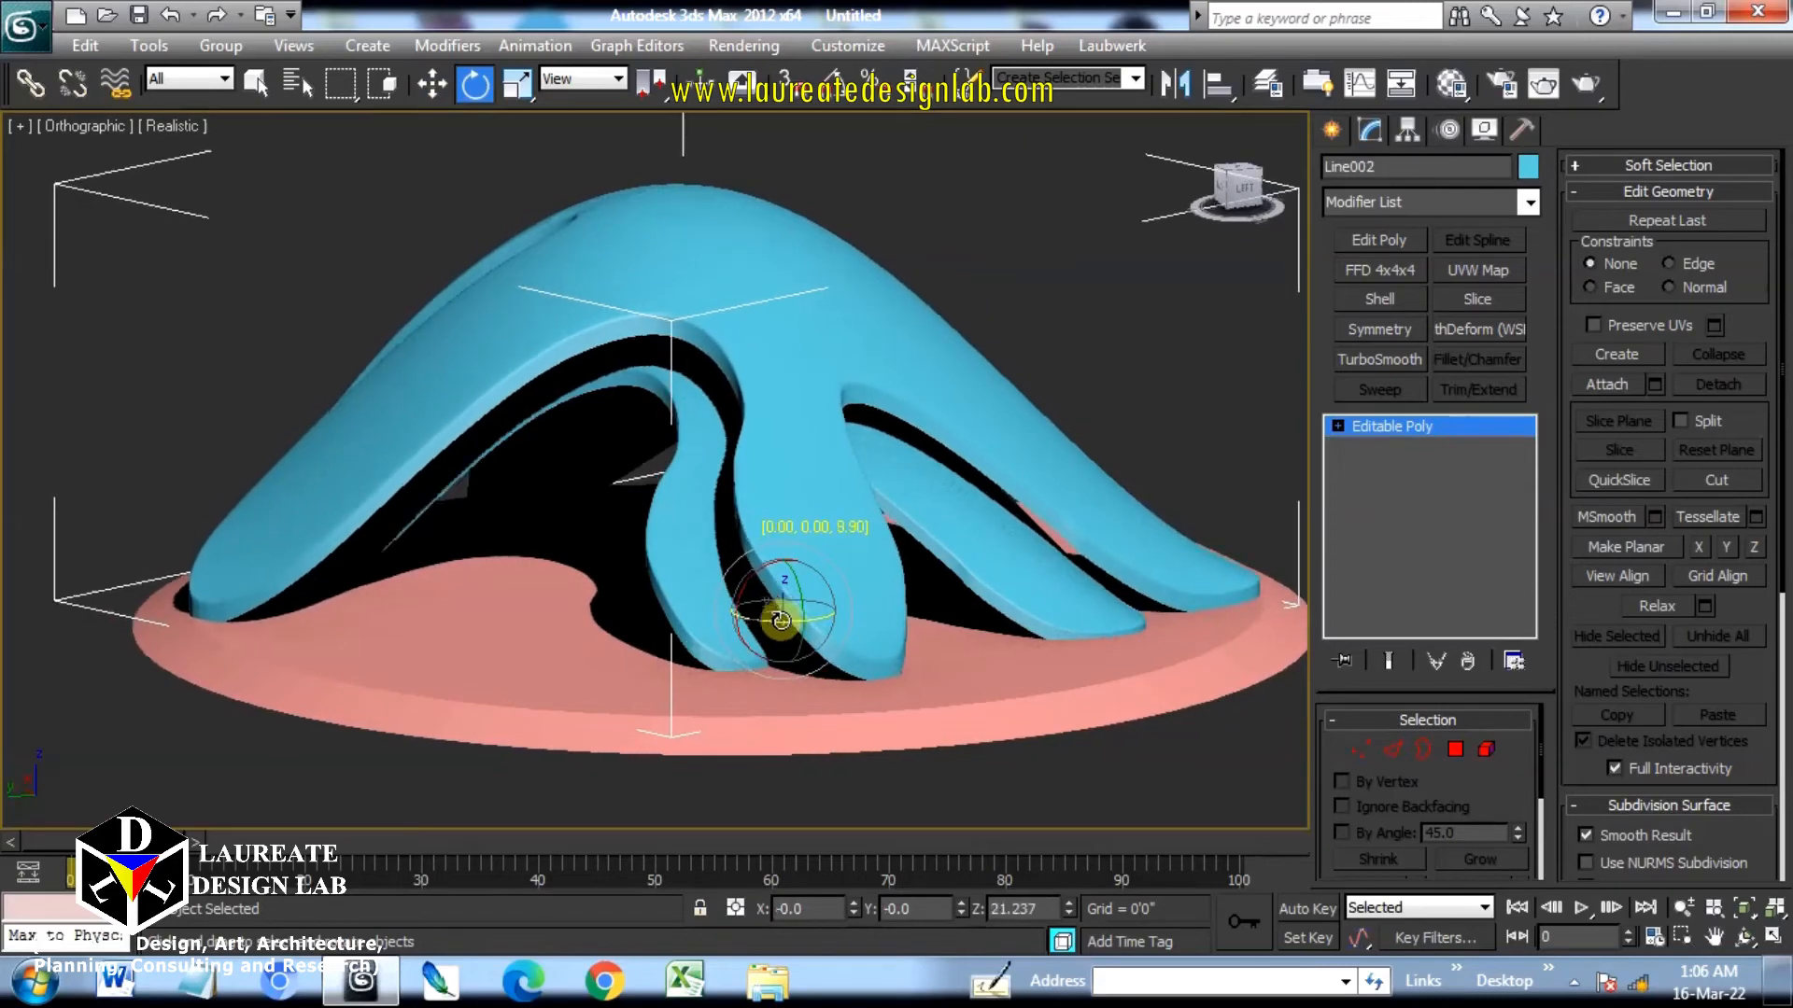
mouse_move(791, 607)
middle_mouse_down("alt")
mouse_move(905, 585)
mouse_move(903, 552)
mouse_move(765, 564)
mouse_move(765, 496)
mouse_move(809, 534)
mouse_move(824, 592)
mouse_move(765, 632)
mouse_move(704, 641)
mouse_move(788, 572)
mouse_move(896, 597)
mouse_move(864, 552)
mouse_move(824, 569)
mouse_move(728, 532)
mouse_move(820, 595)
middle_mouse_up("alt")
left_click(1232, 684)
In the top view, place a target camera at the disc's upper-left edge aimed at the slabs' centre, with a 20 mm lens.
scroll(887, 576, "up", 2)
key("t")
scroll(995, 453, "down", 5)
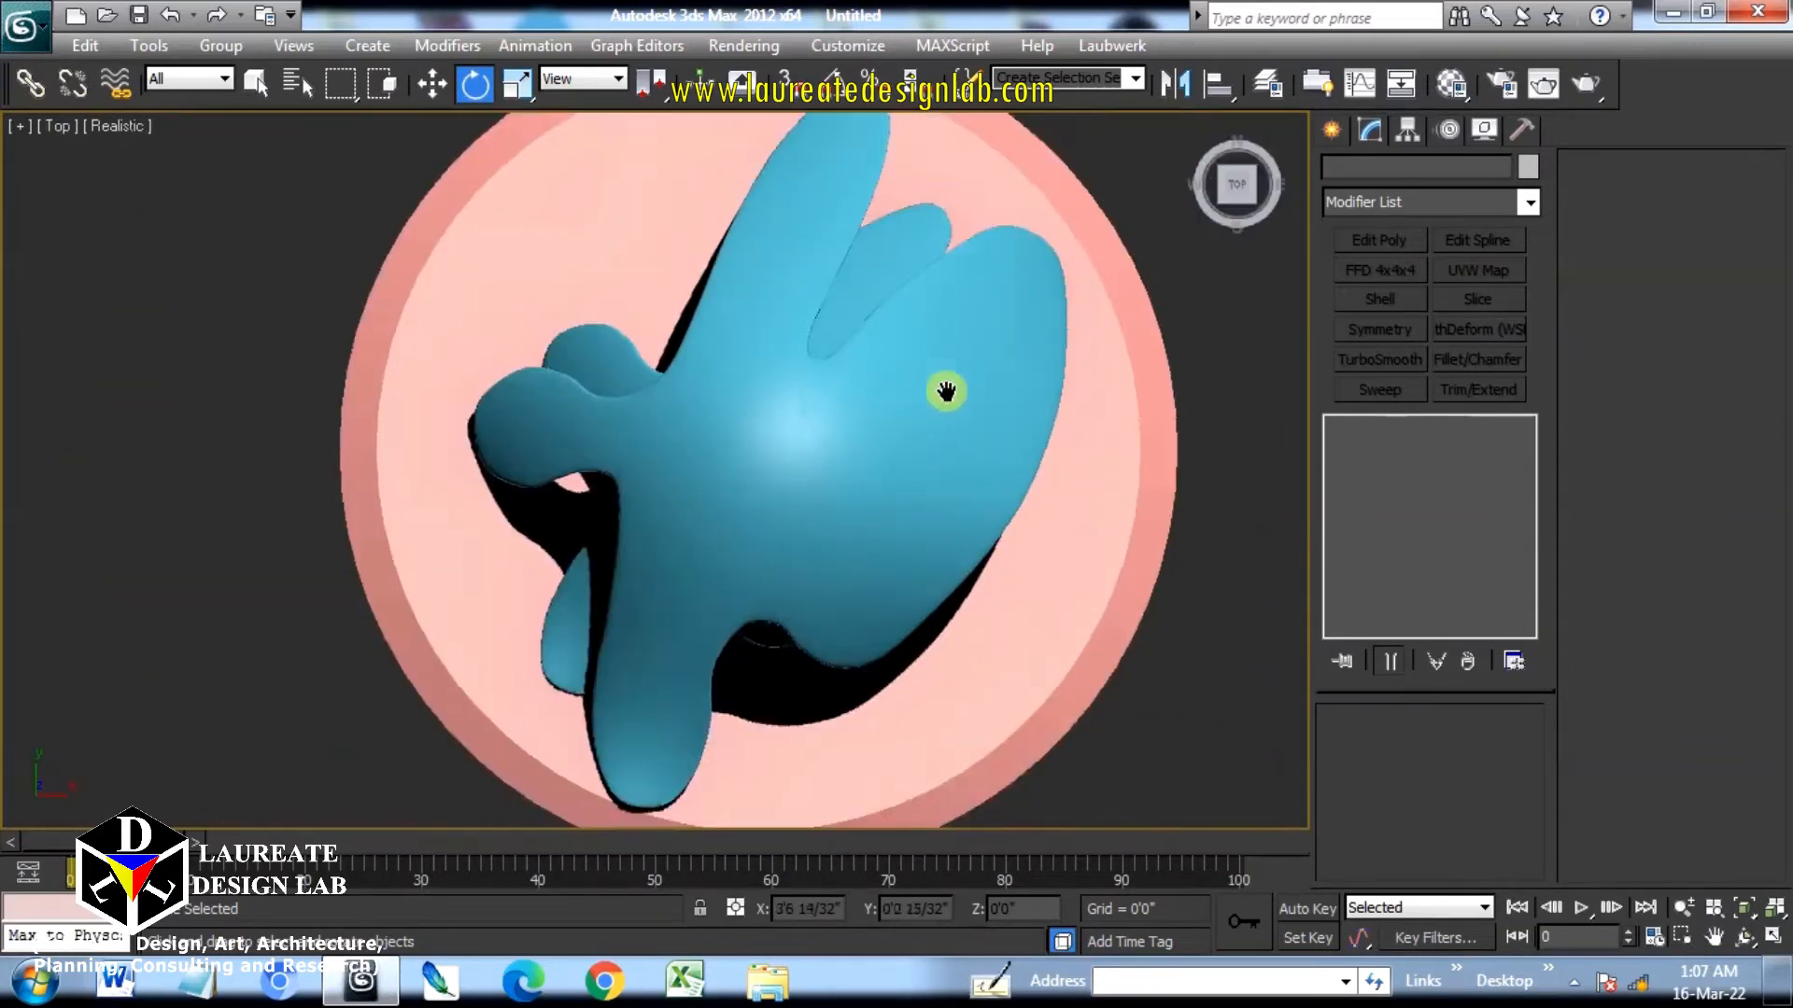
left_click(1333, 132)
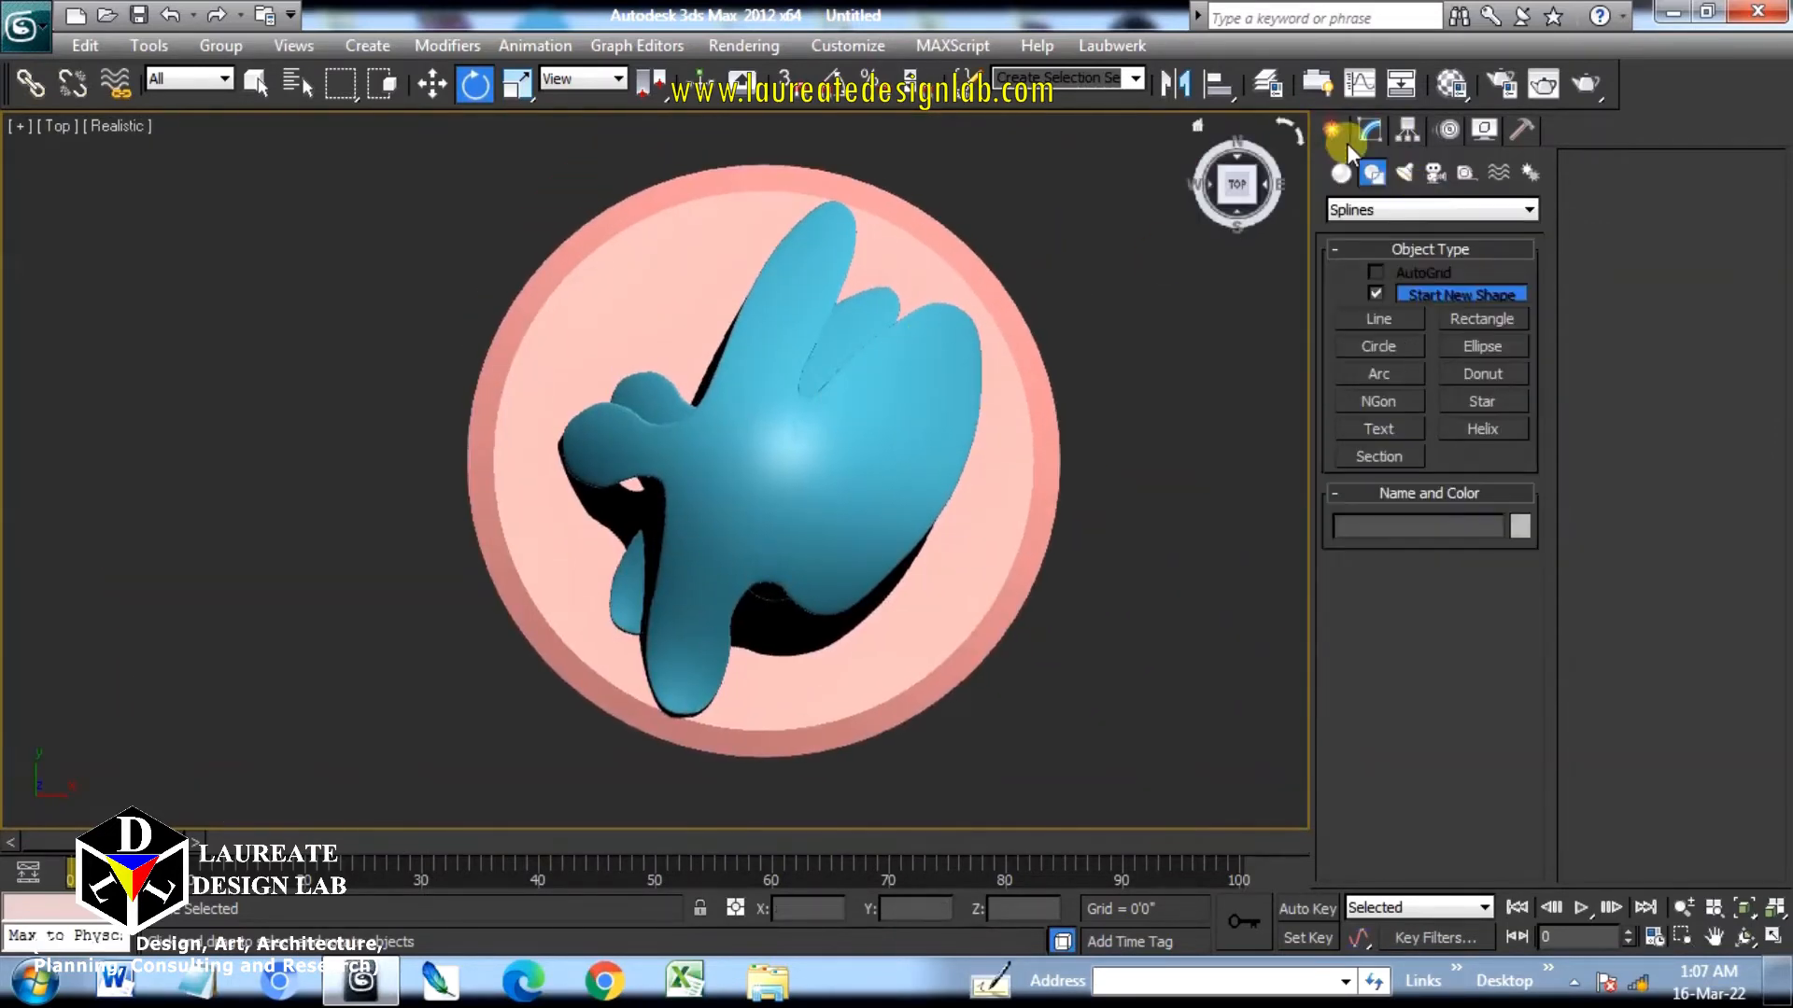
left_click(1433, 174)
left_click(1400, 297)
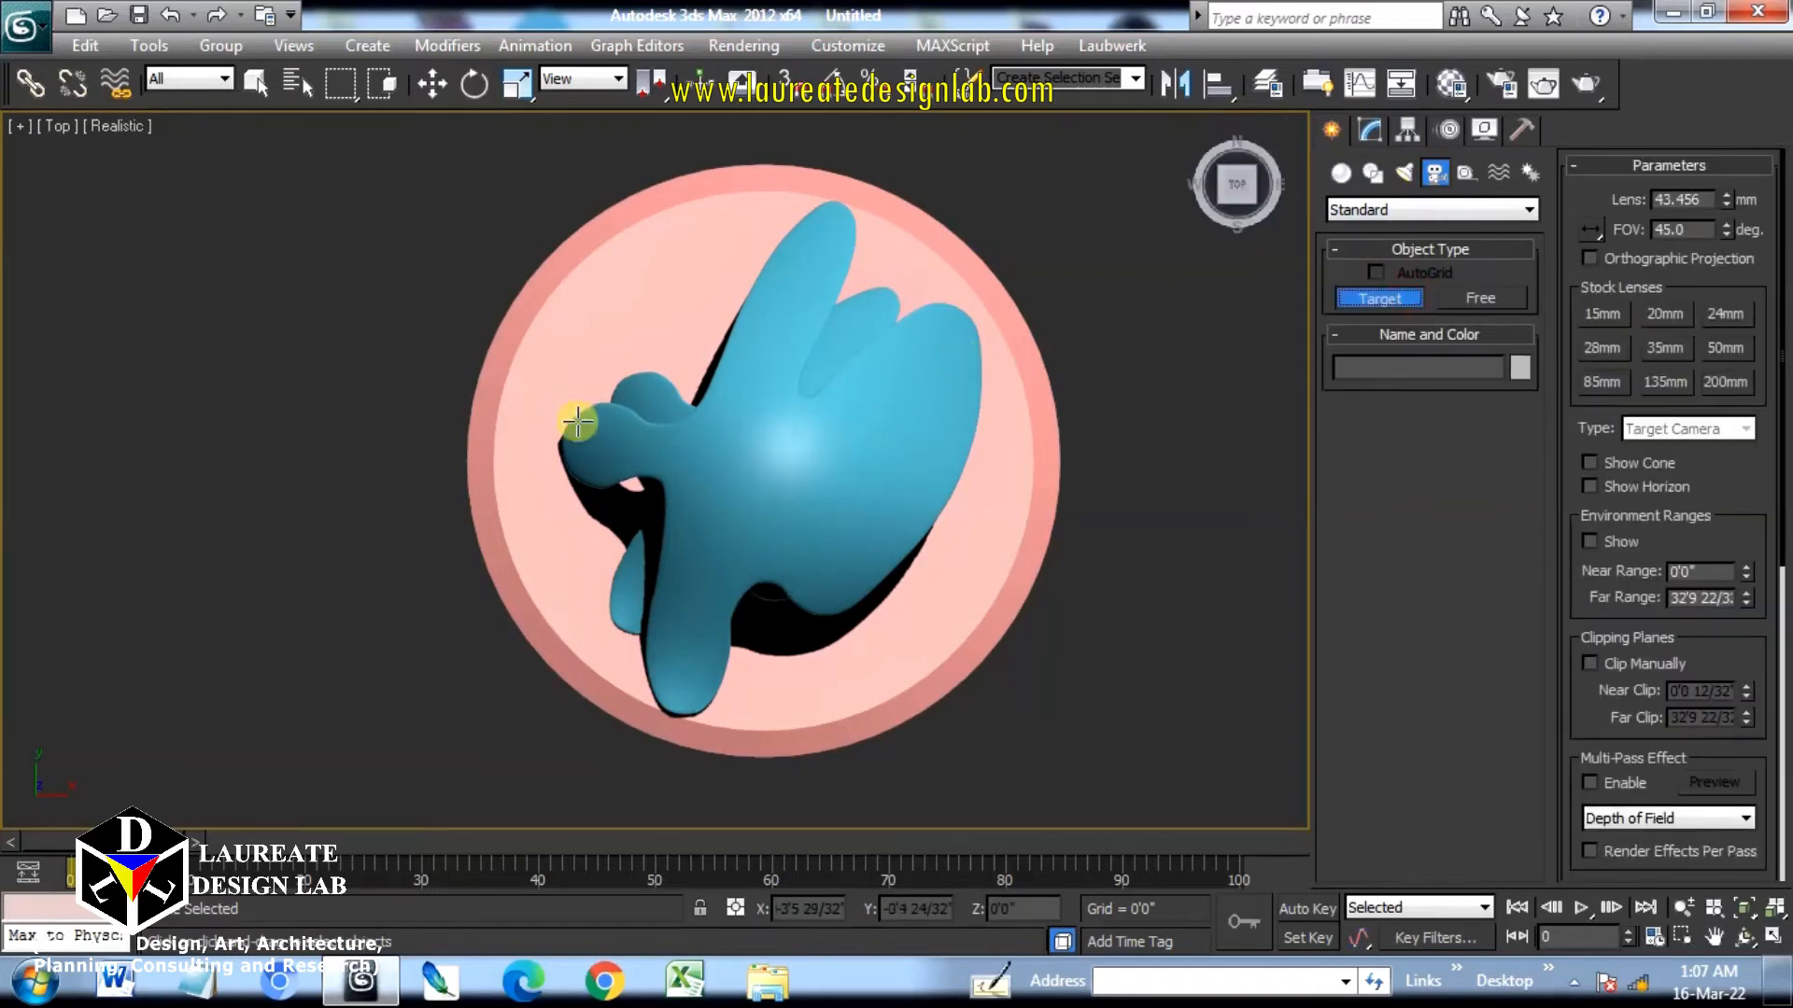
left_click_drag(598, 194, 800, 492)
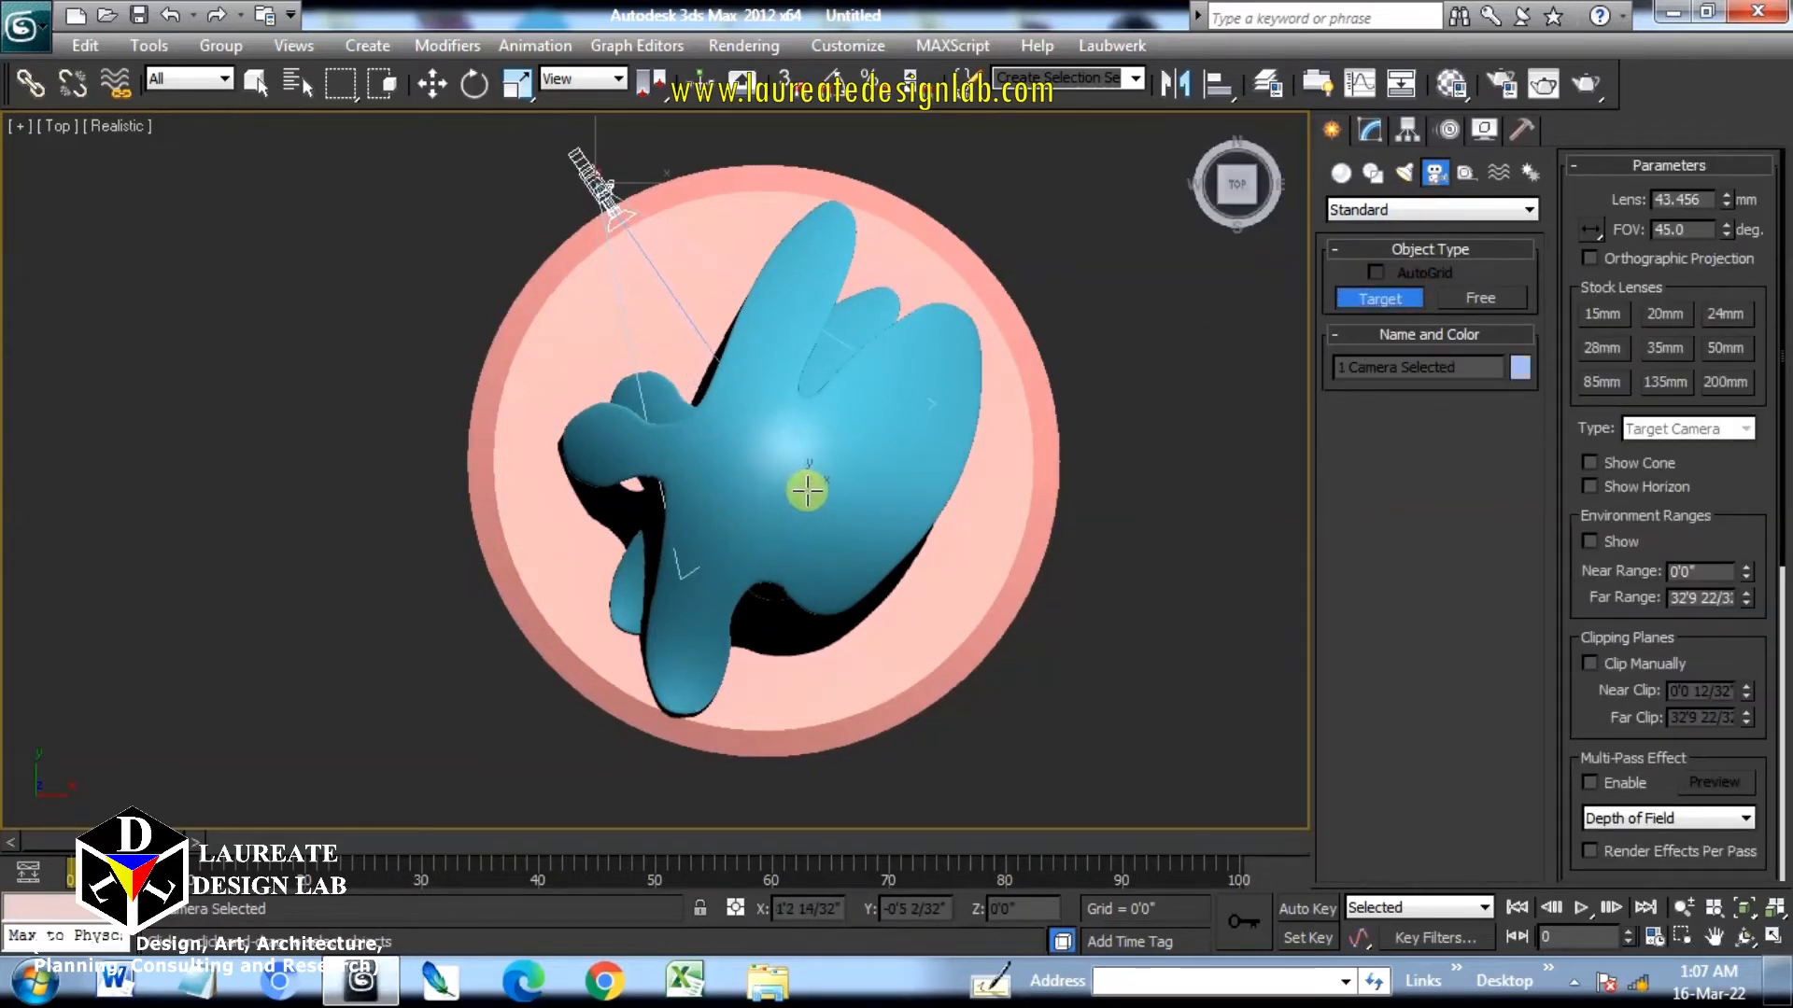
left_click(1662, 316)
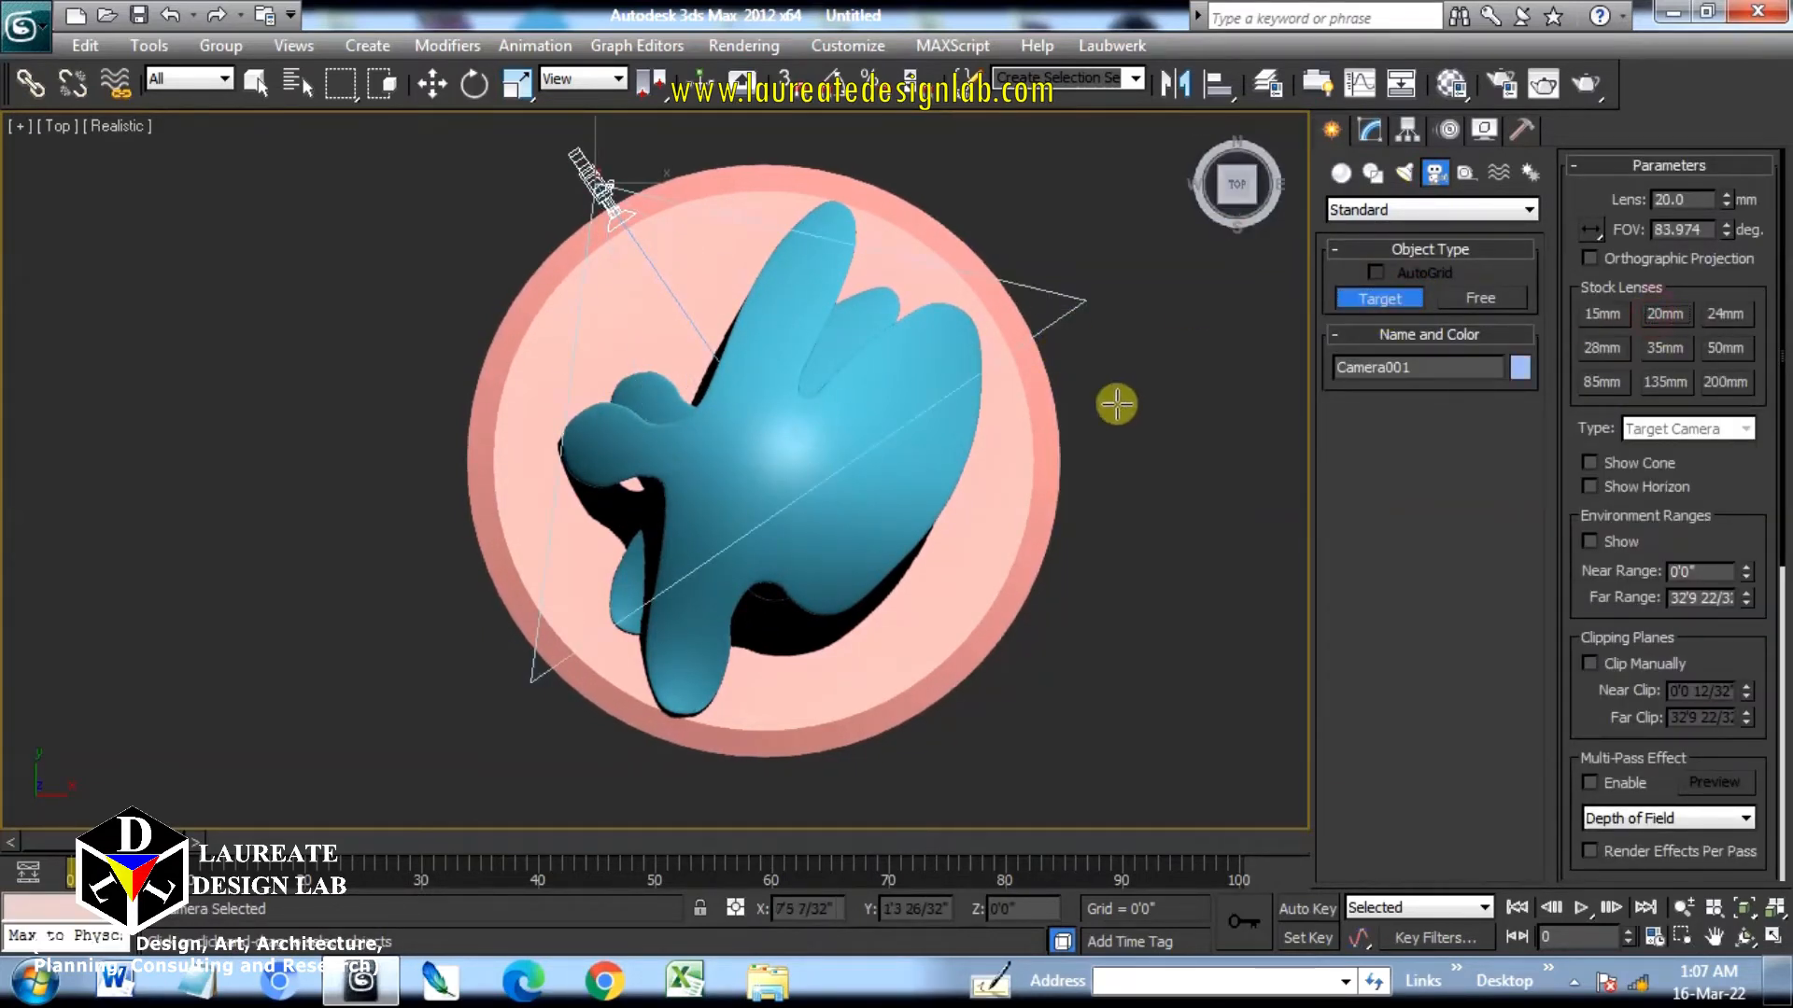
right_click(1050, 221)
In the front view, raise the camera and its target together about 1'0 5/8" and look through the camera.
left_click(672, 295)
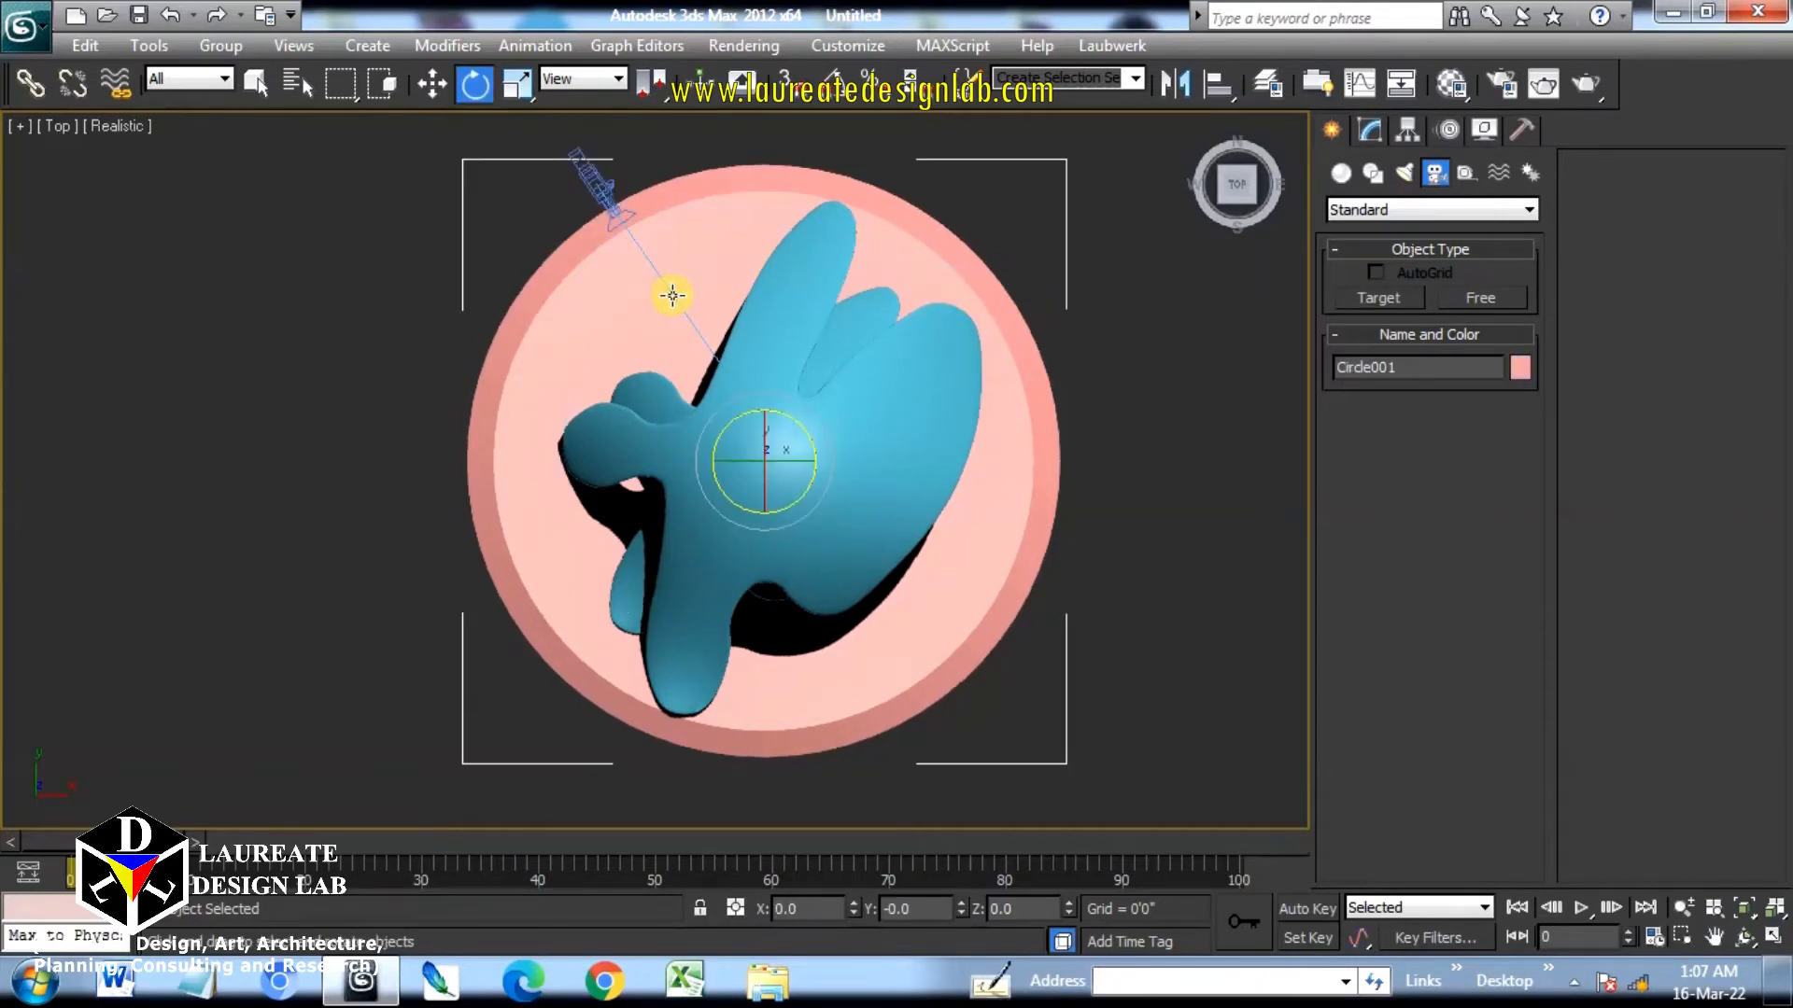
key("f")
key("e")
key("w")
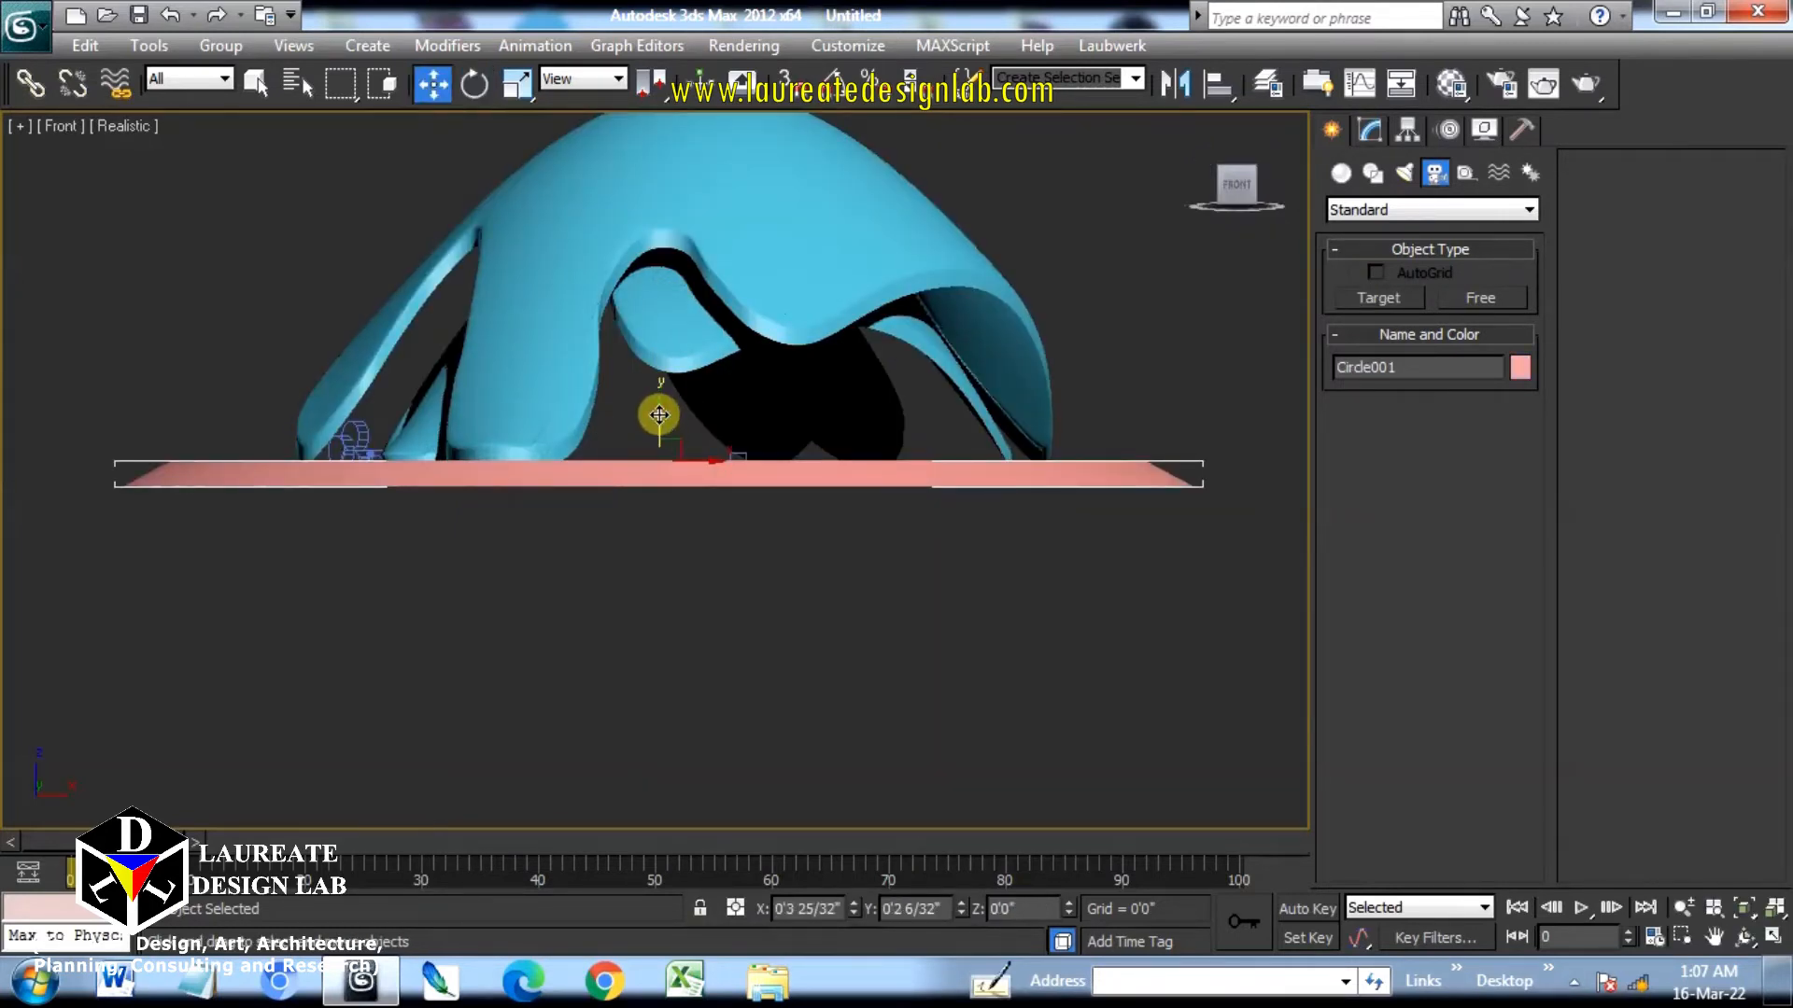
left_click_drag(659, 414, 658, 384)
left_click_drag(659, 384, 392, 414)
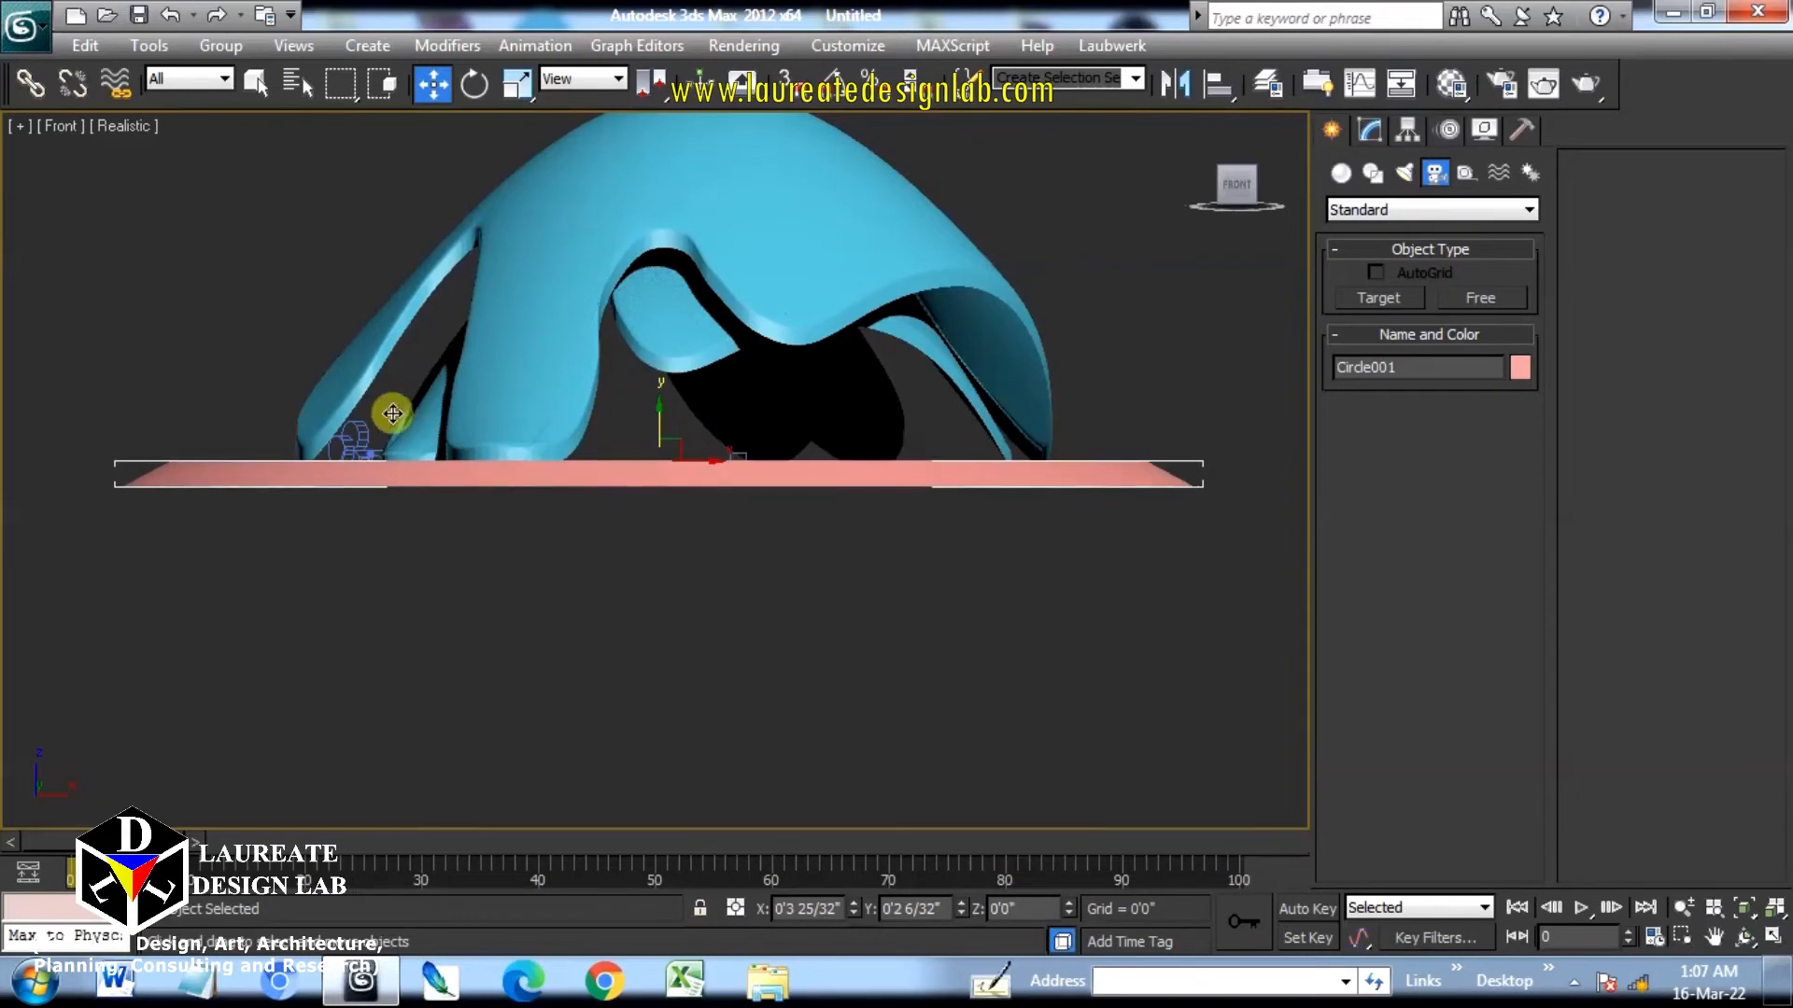
left_click(294, 82)
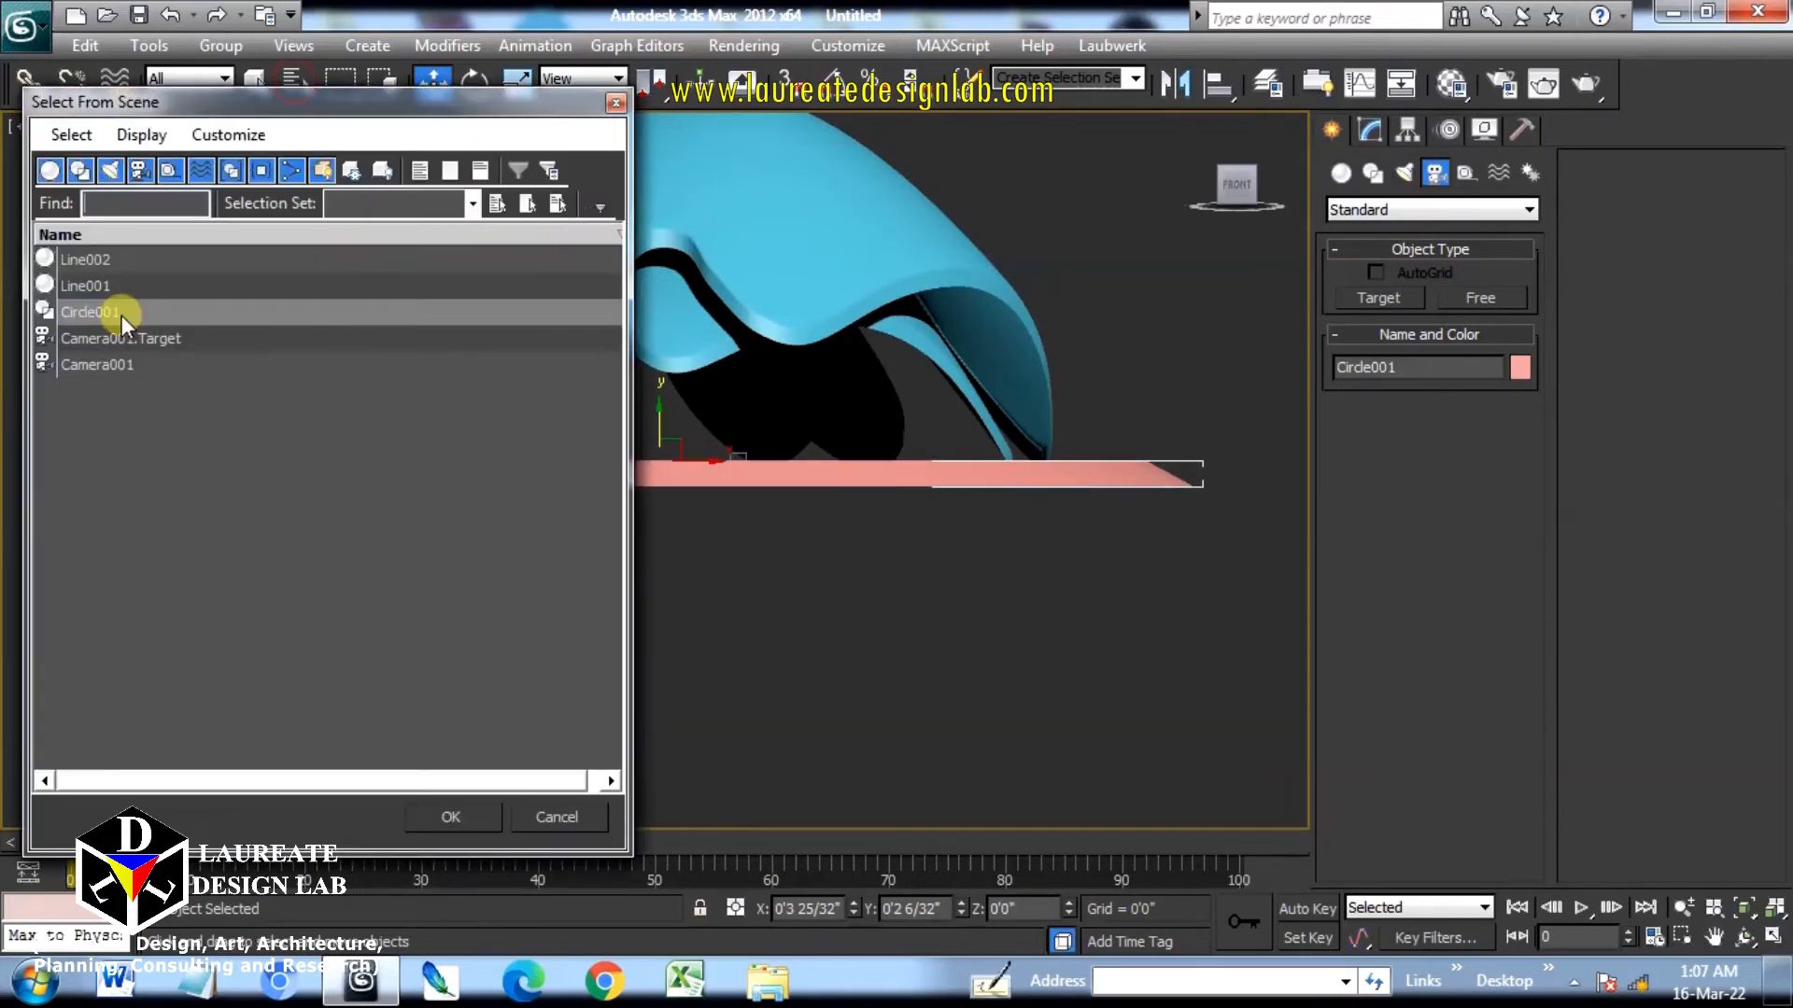
left_click(119, 338)
left_click(115, 364, "ctrl")
left_click(448, 816)
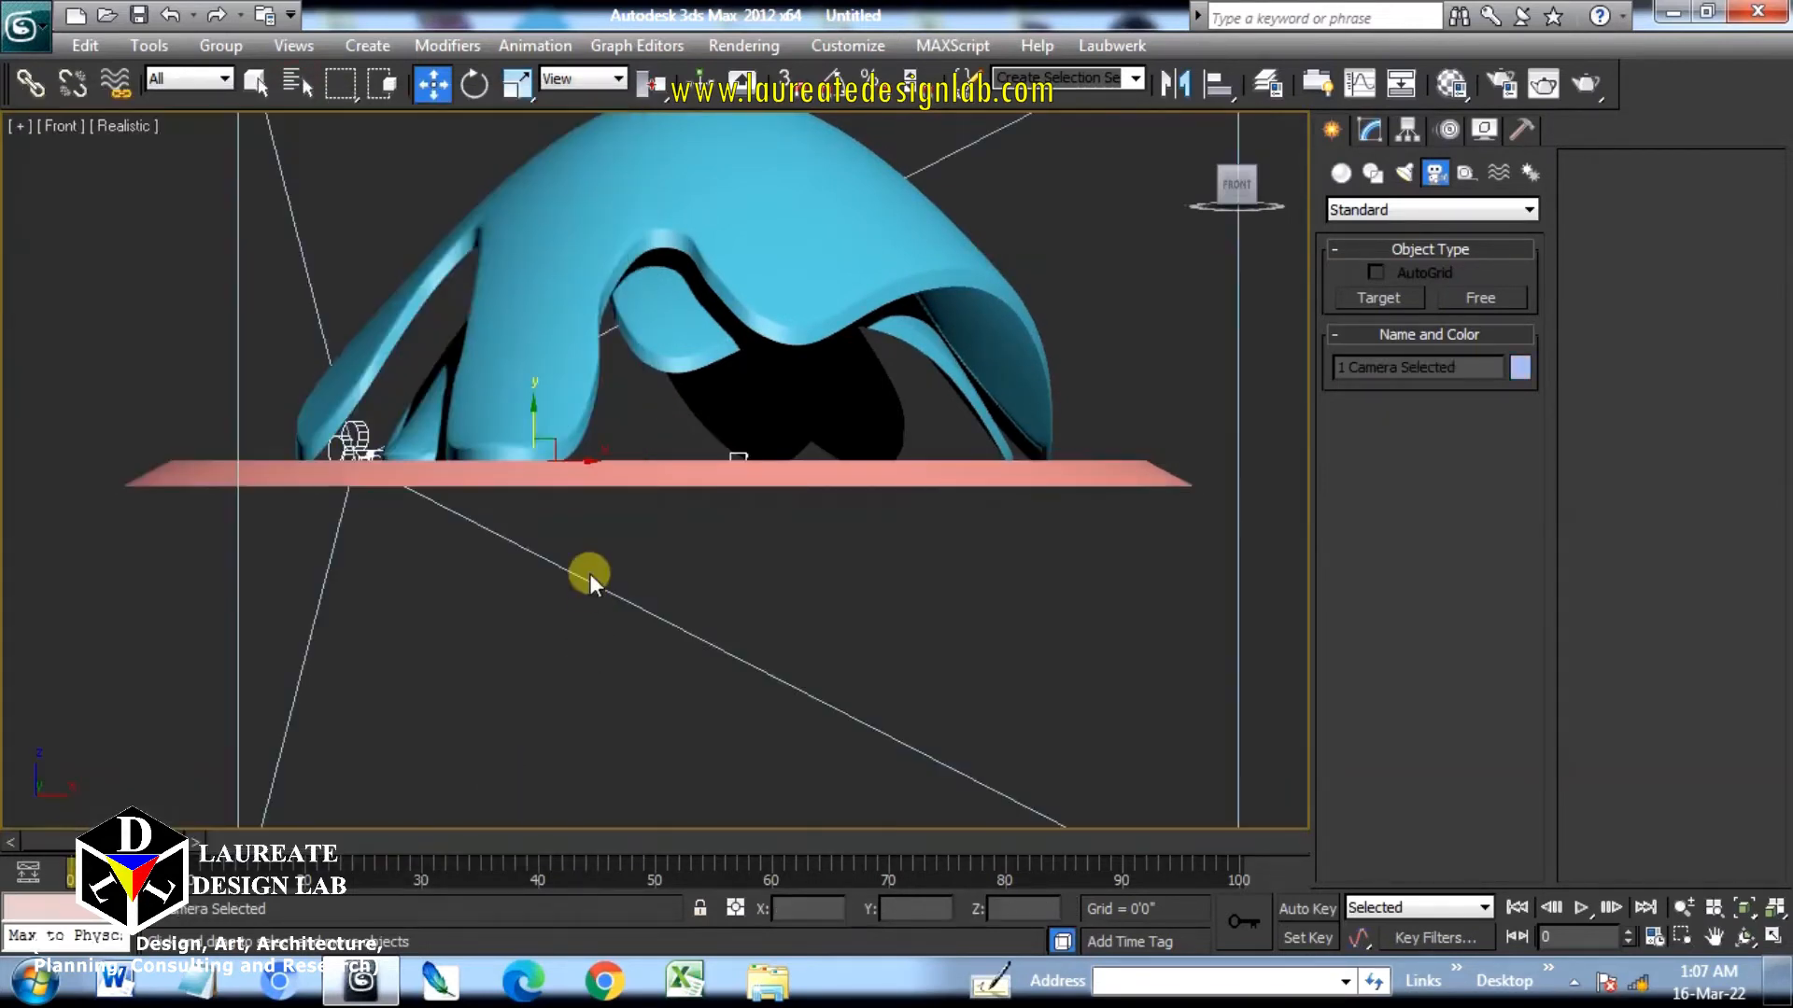
left_click_drag(535, 393, 548, 320)
key("c")
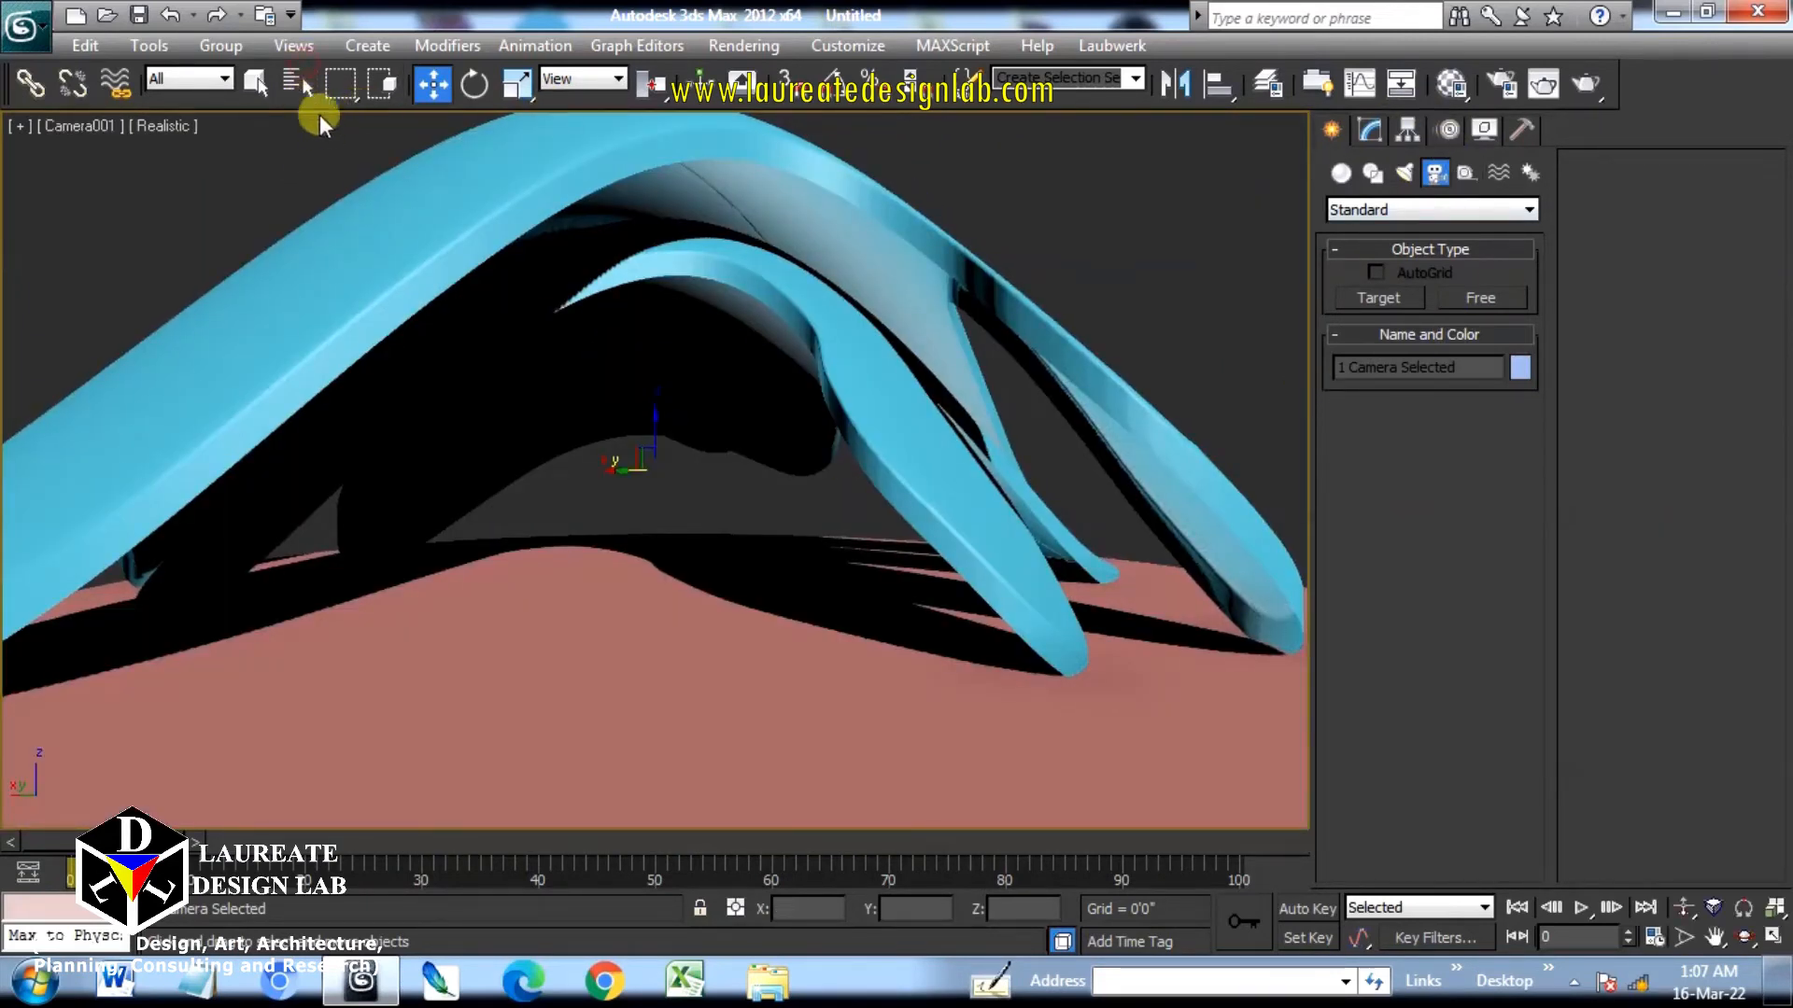
Select only the camera, without its target, and set its lens to 17 mm.
left_click(297, 82)
double_click(84, 362)
left_click(293, 82)
left_click(165, 311)
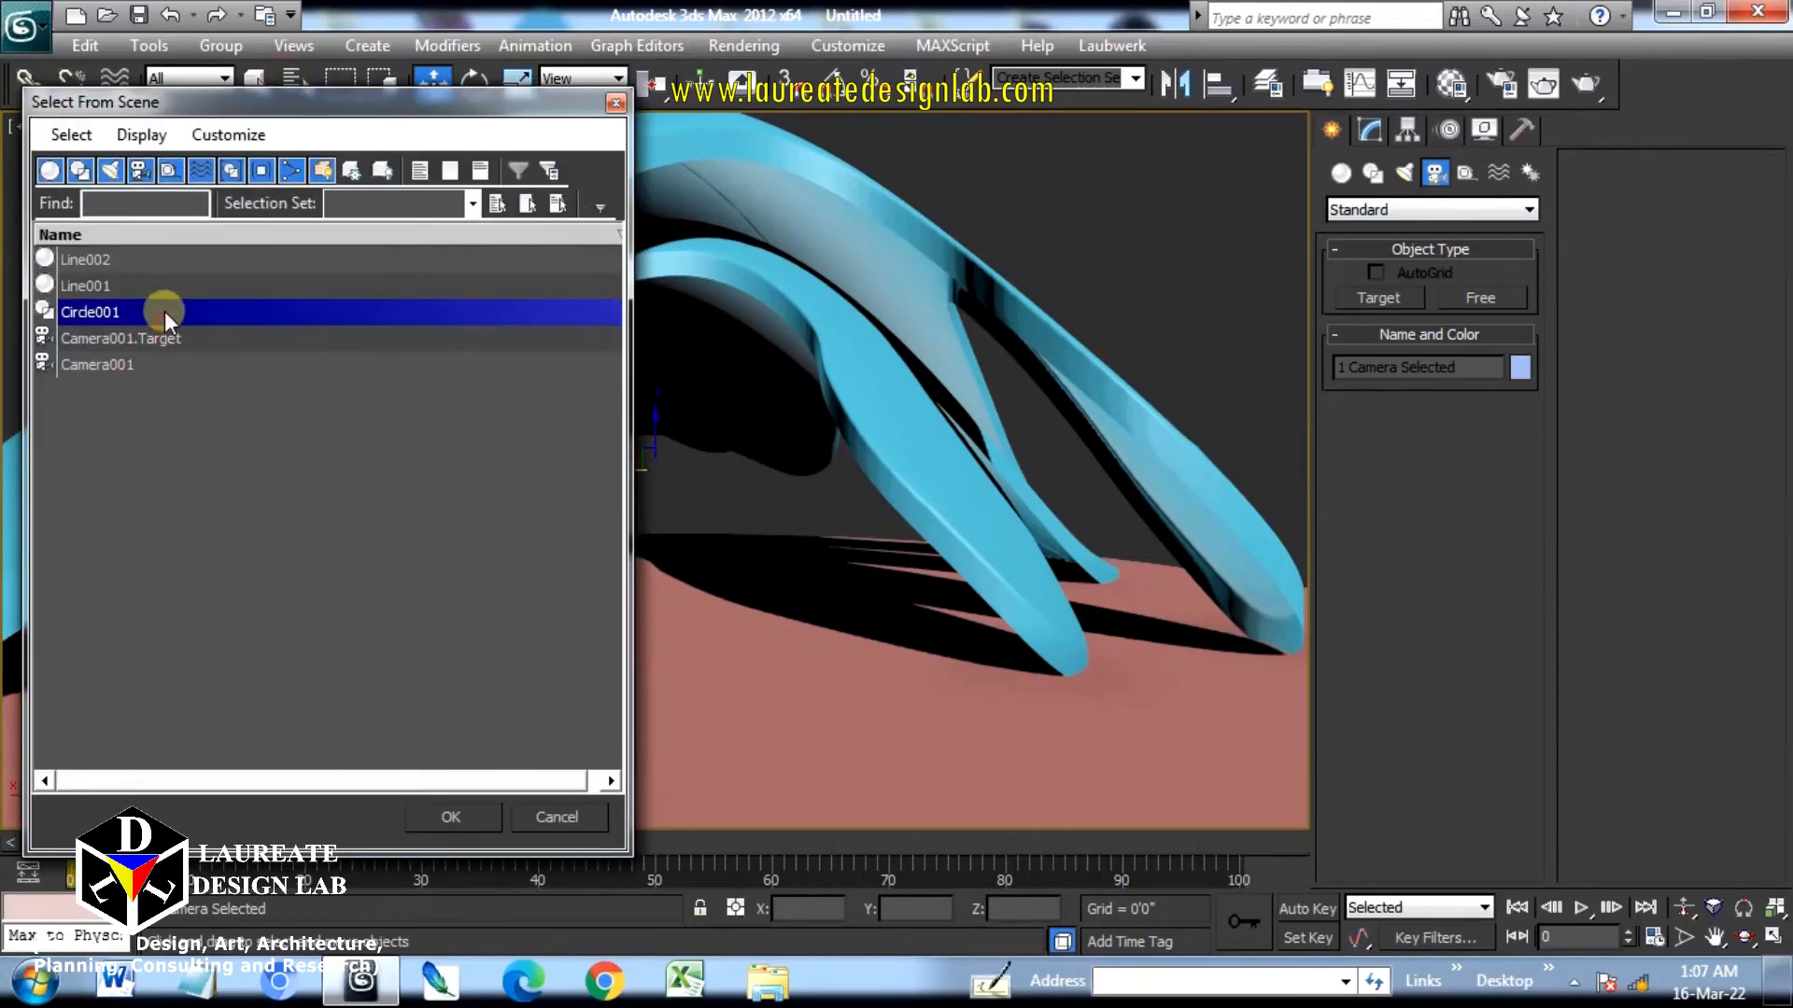
left_click(148, 364)
left_click(442, 816)
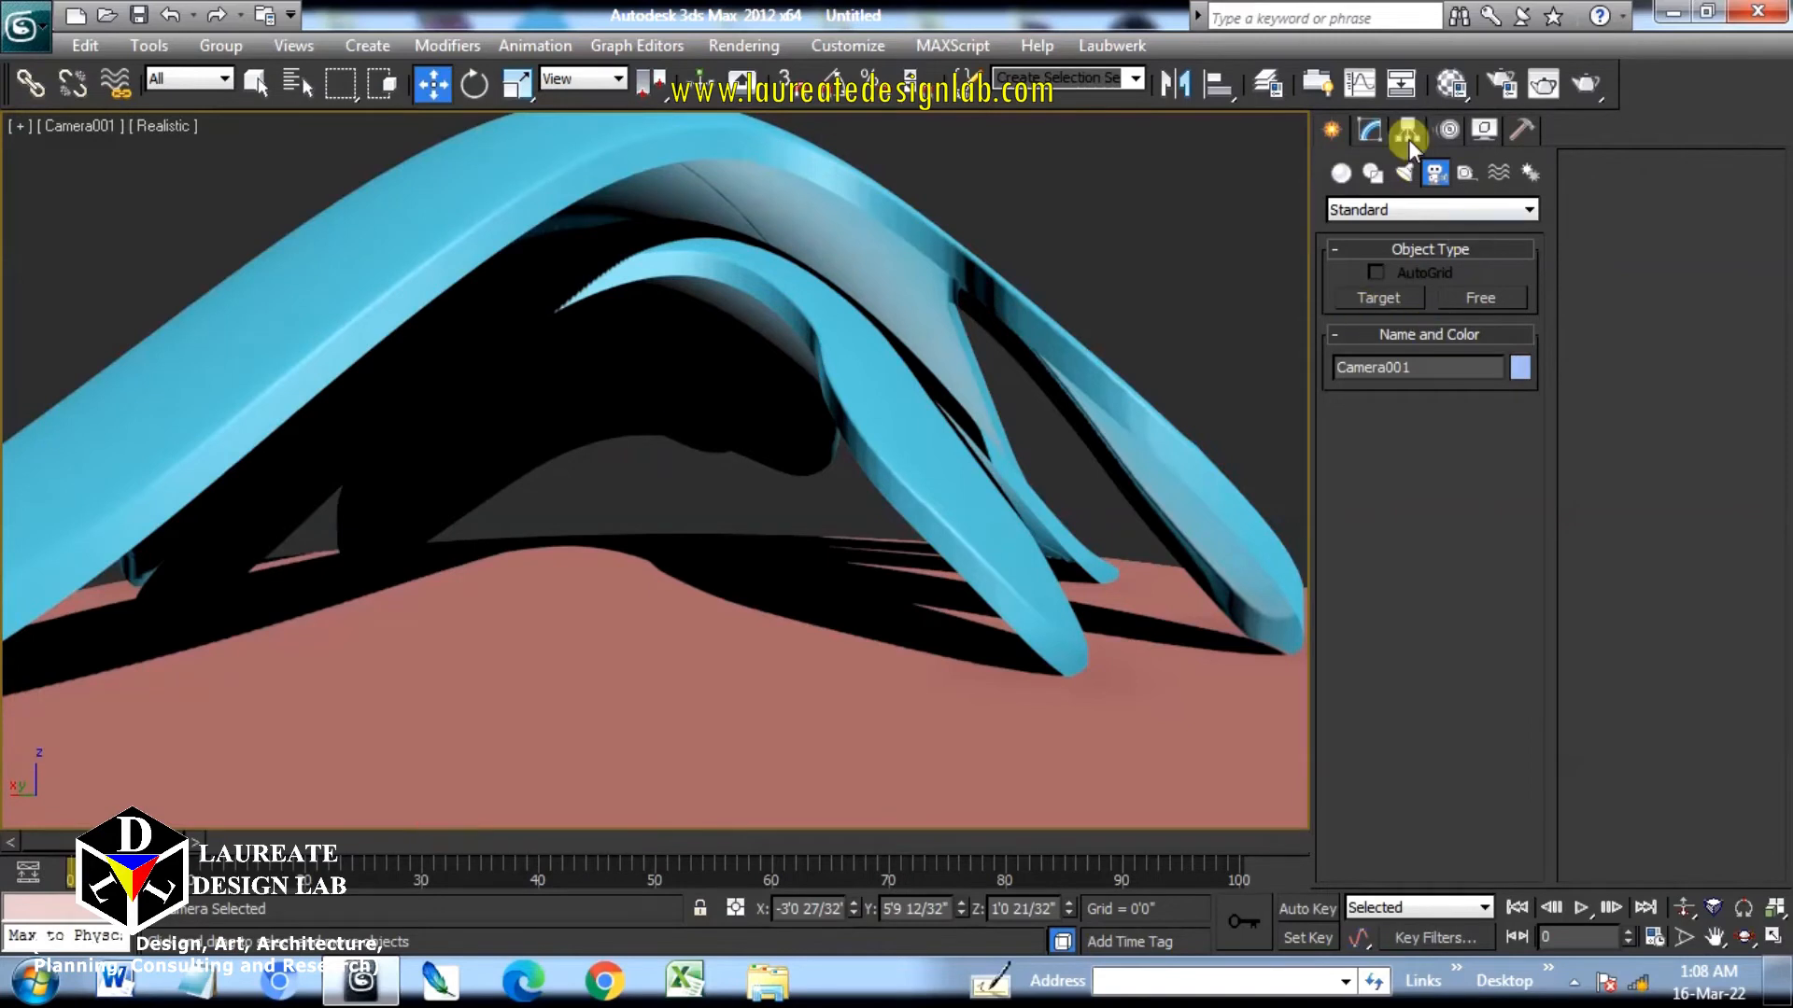
left_click(1369, 131)
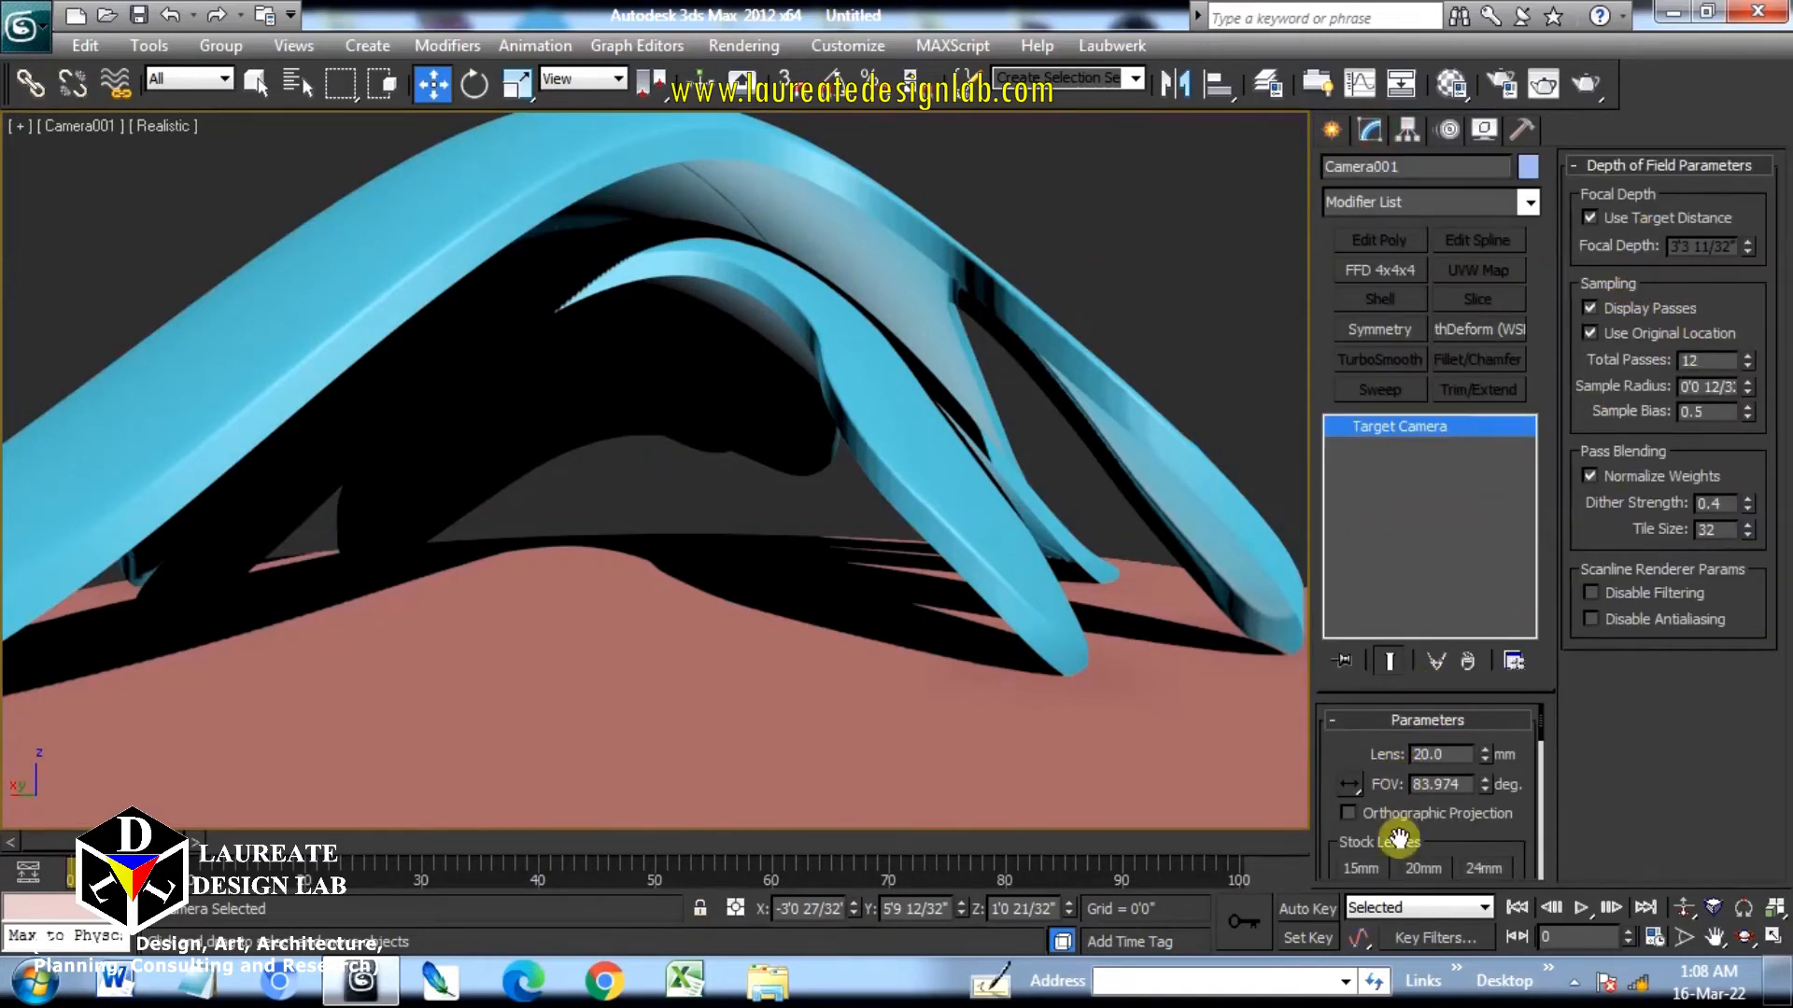
left_click(1378, 863)
left_click(1418, 867)
left_click(1482, 758)
left_click(1483, 758)
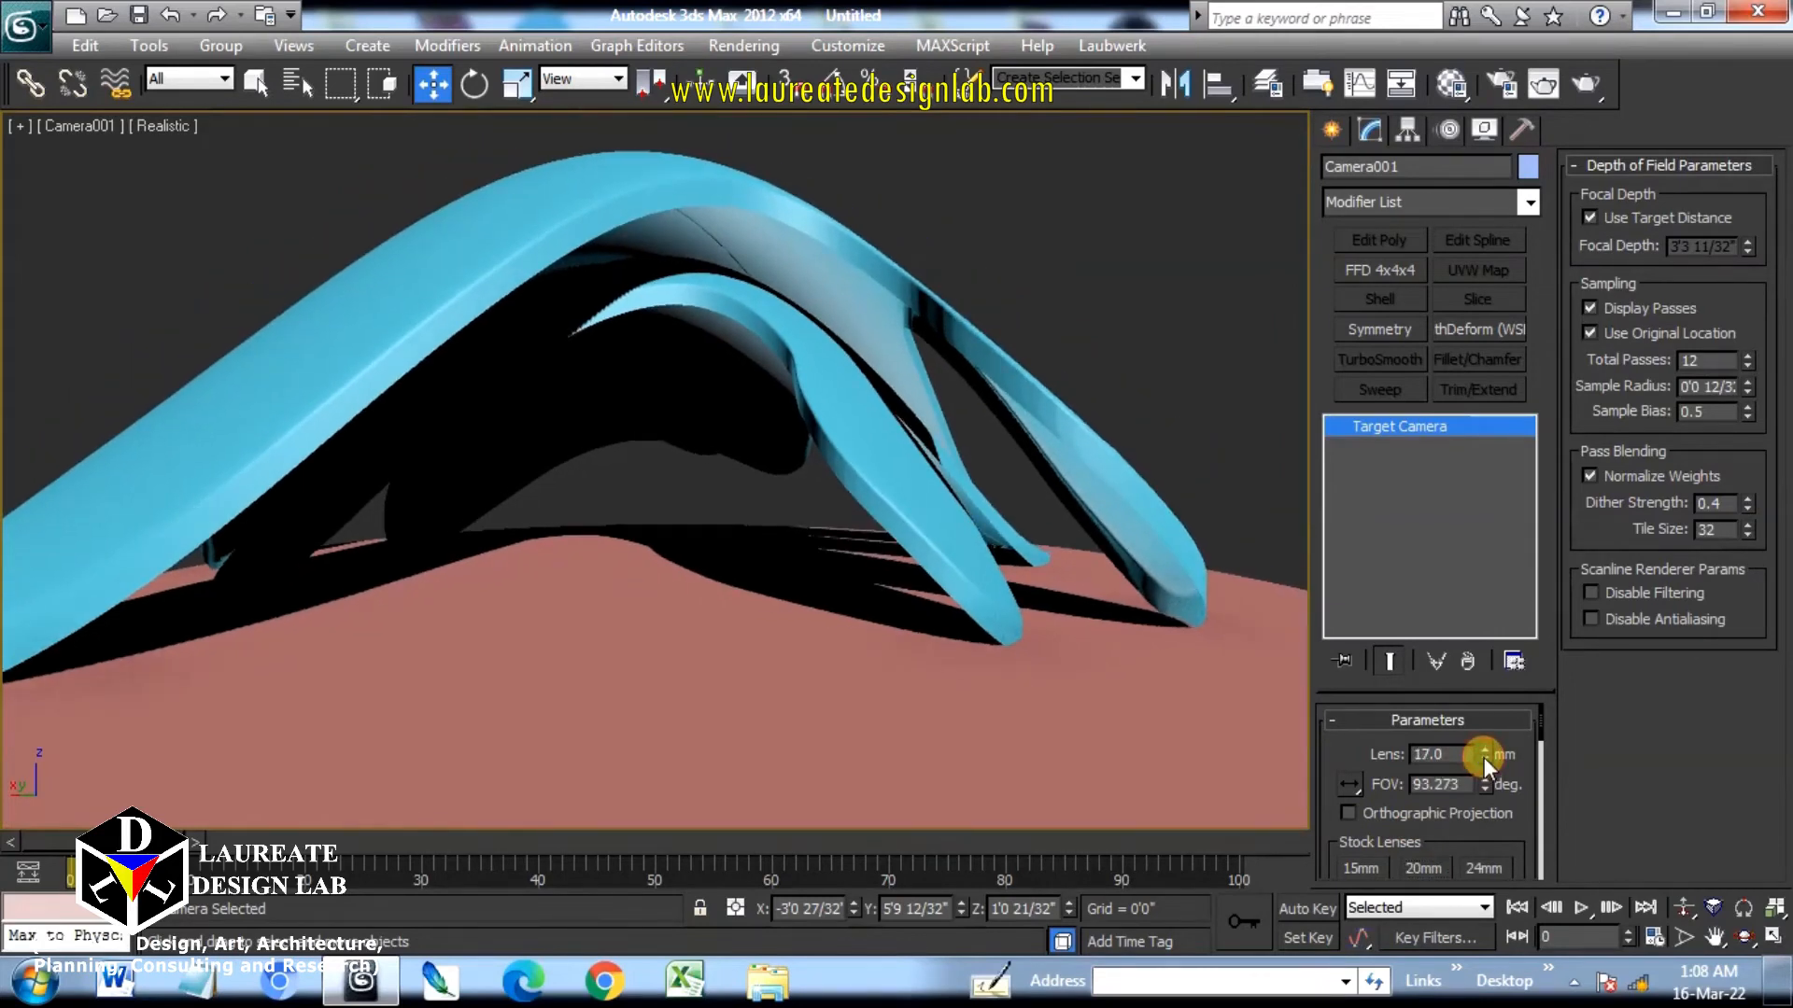
left_click(1483, 758)
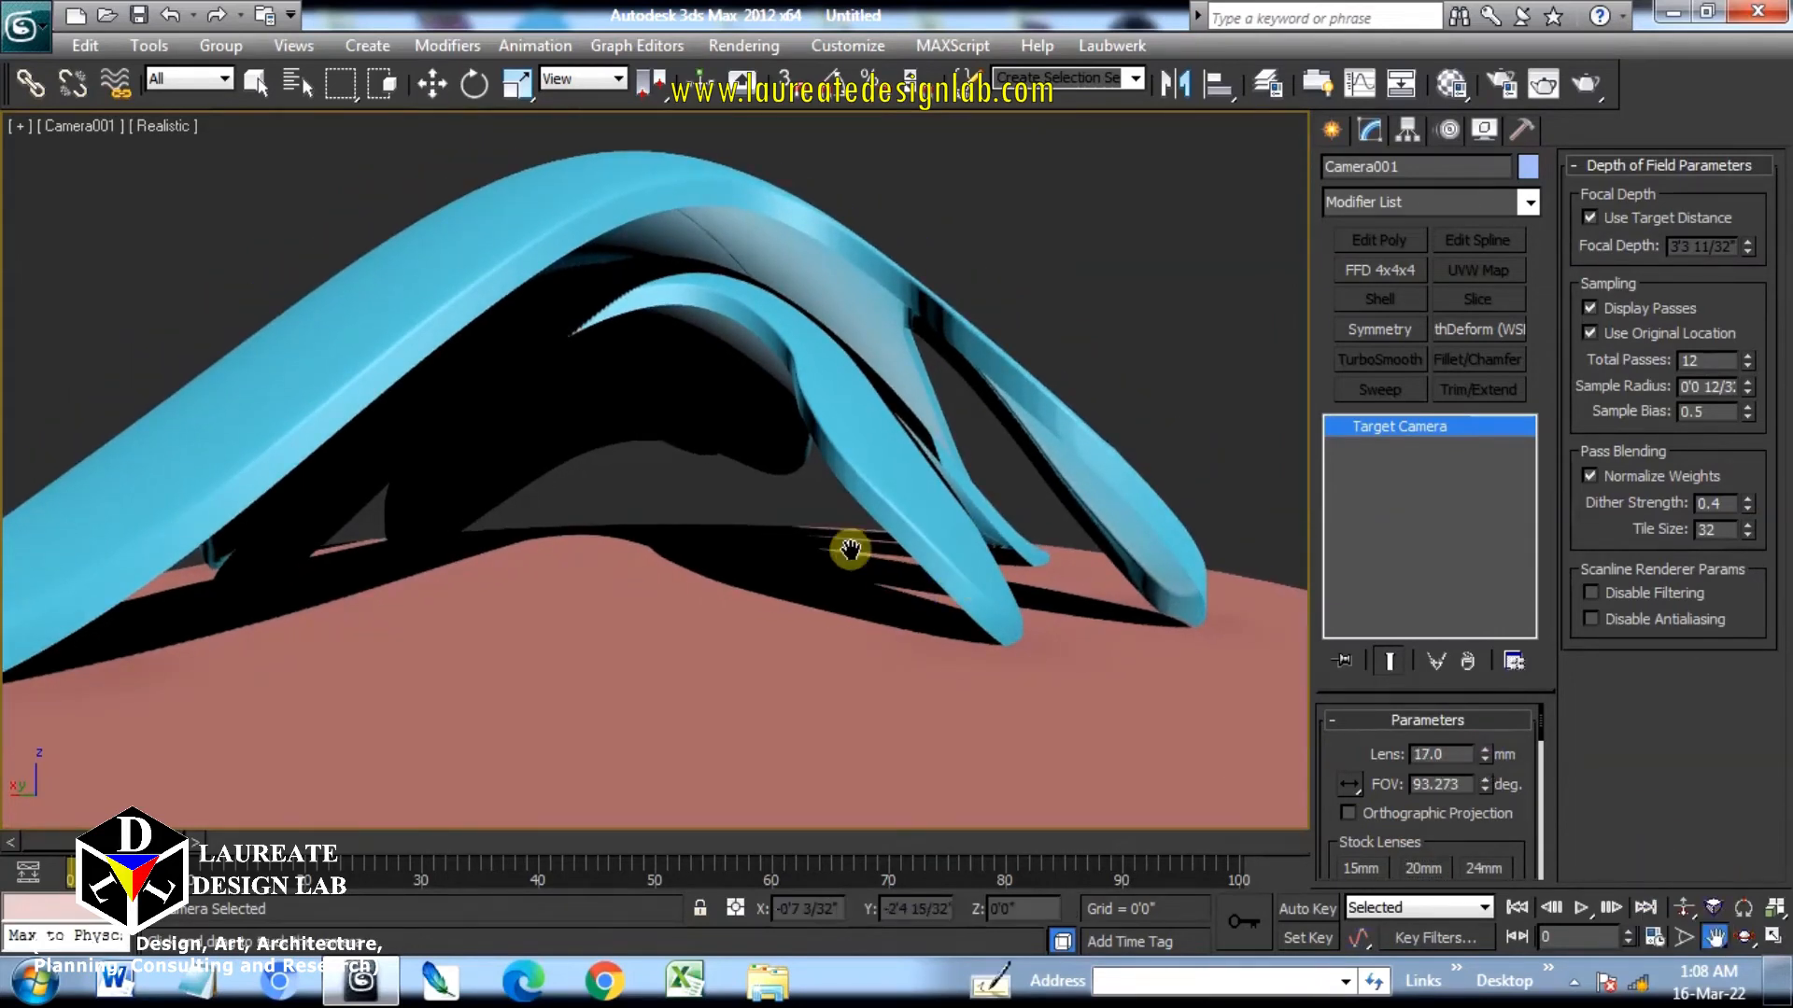
Truck the camera sideways to bring the outer slab's near leg fully into the frame.
left_click_drag(849, 551, 900, 546)
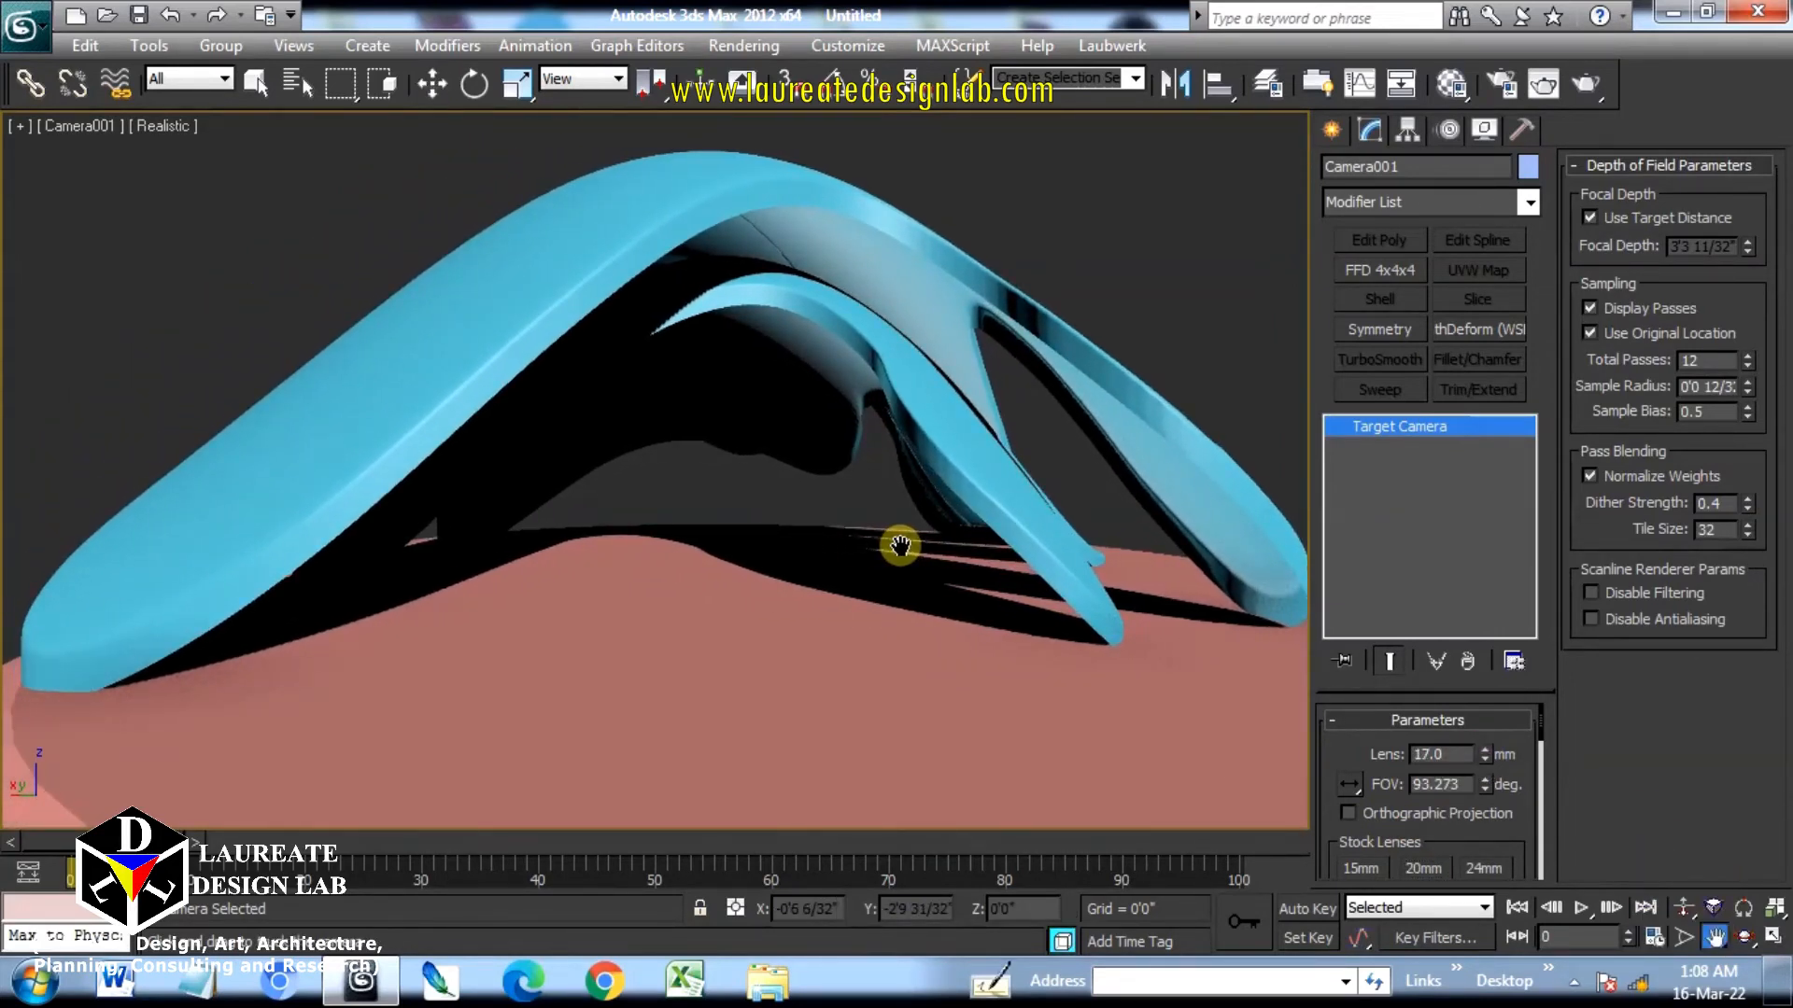